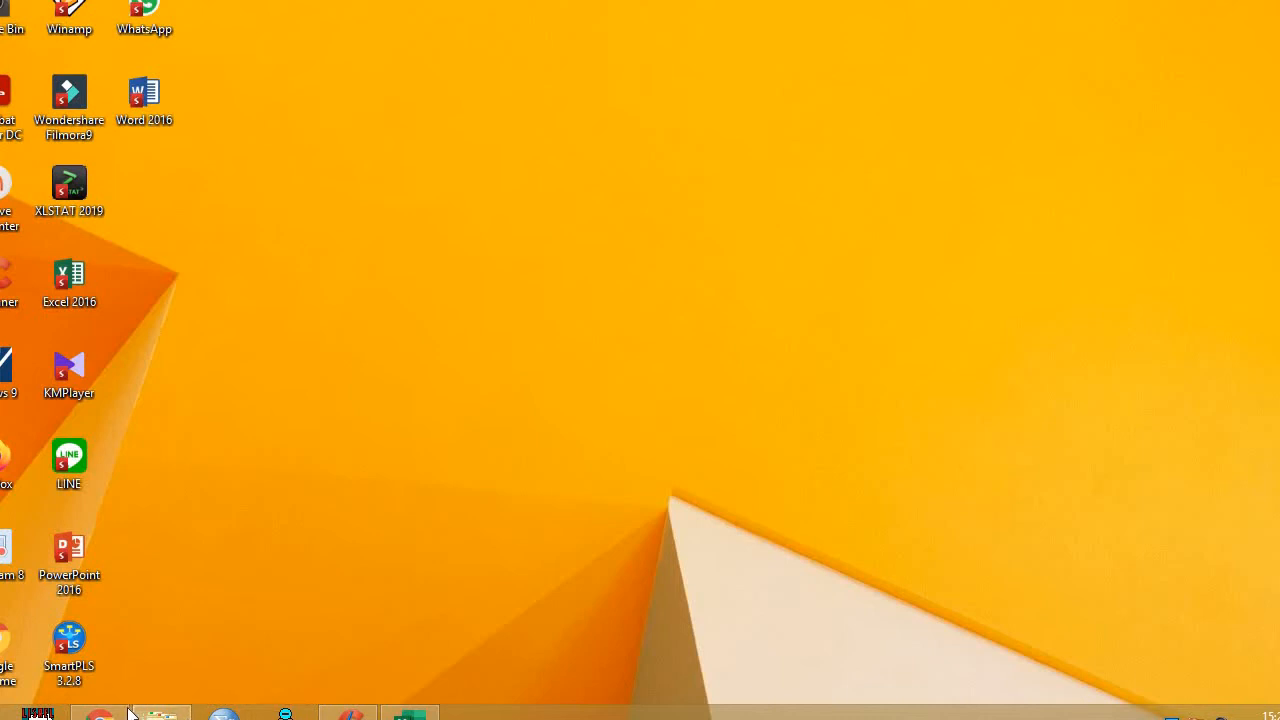
Switch to File Explorer and open the Excel workbook Validitas dan reliabilitas in a maximized window
mouse_move(148, 716)
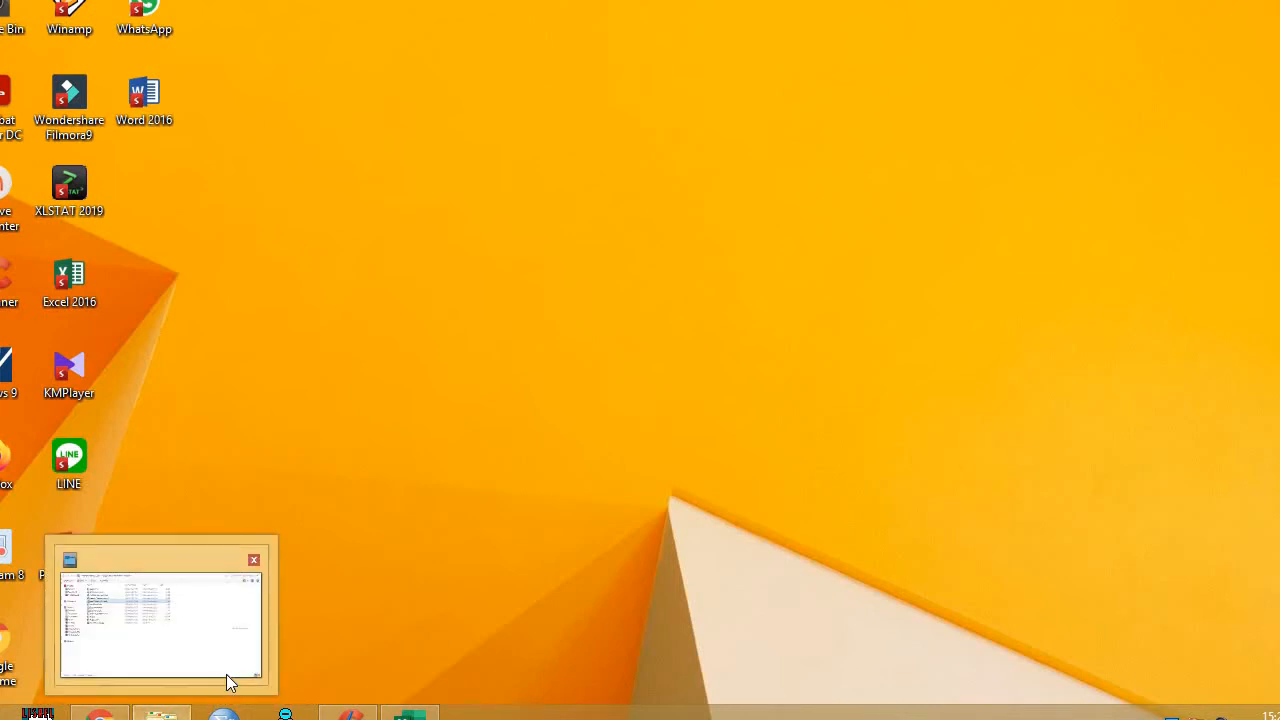
mouse_move(226, 641)
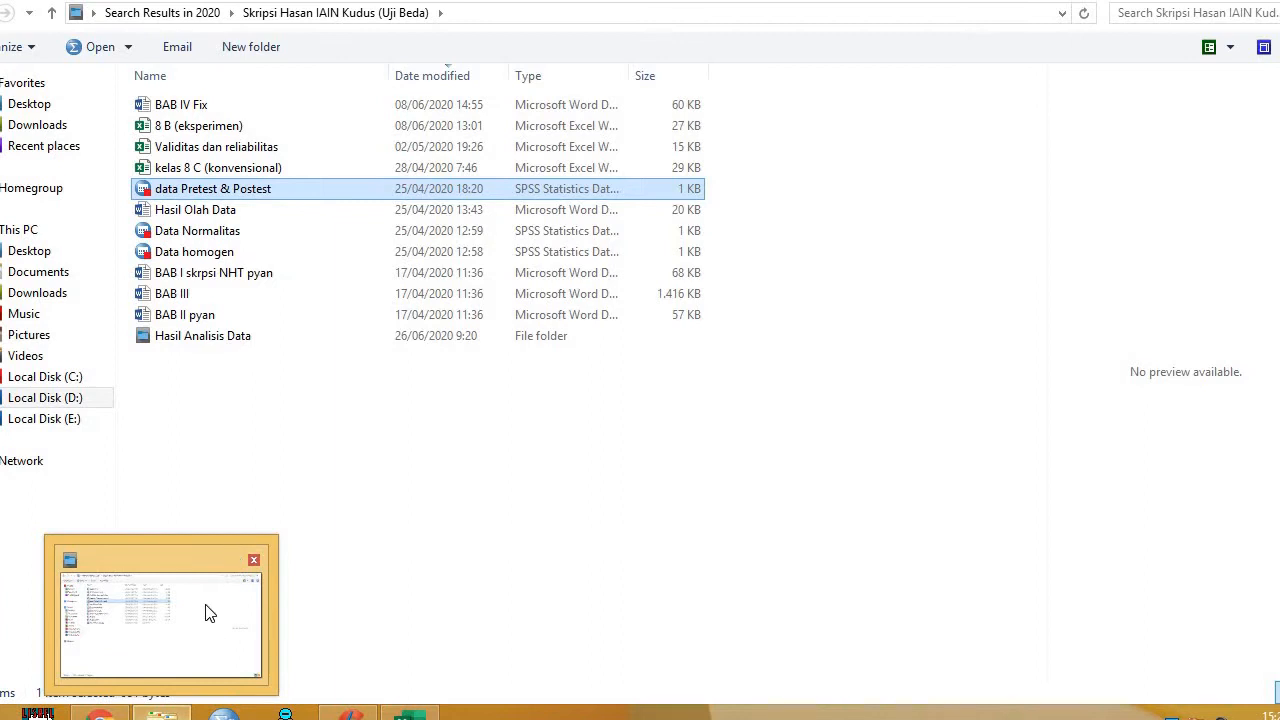
left_click(208, 613)
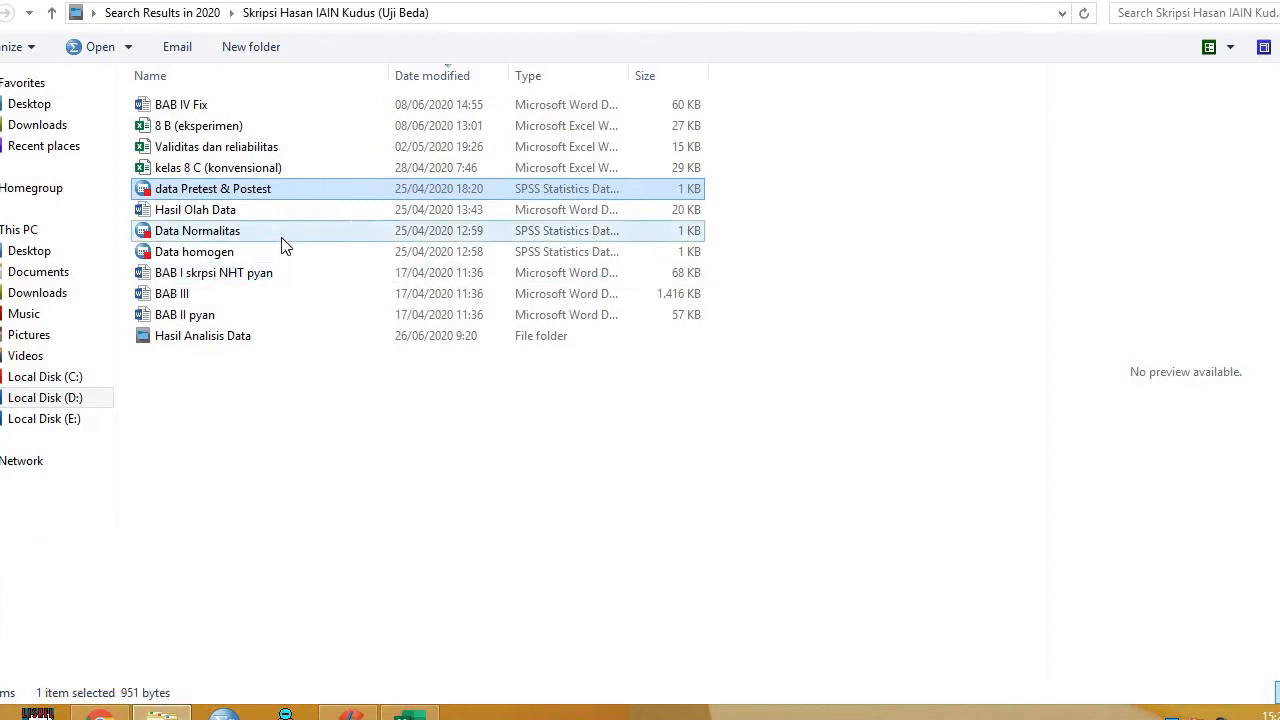
left_click(250, 157)
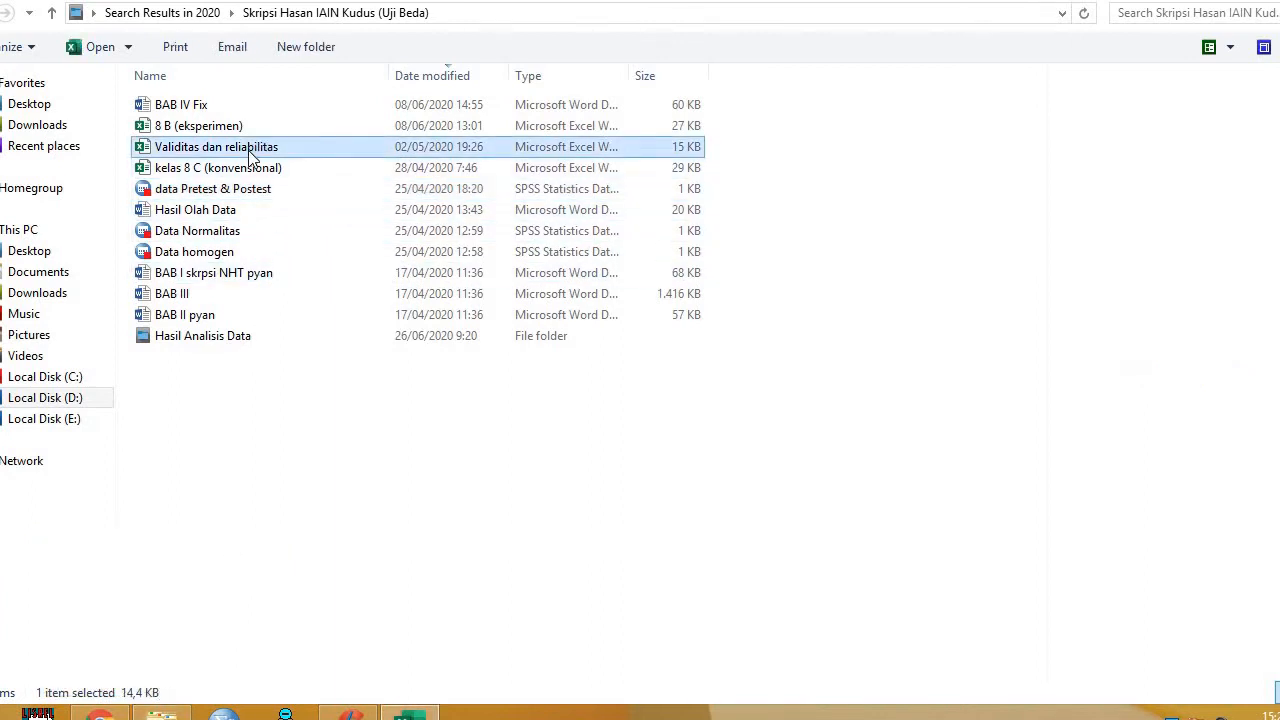
double_click(249, 150)
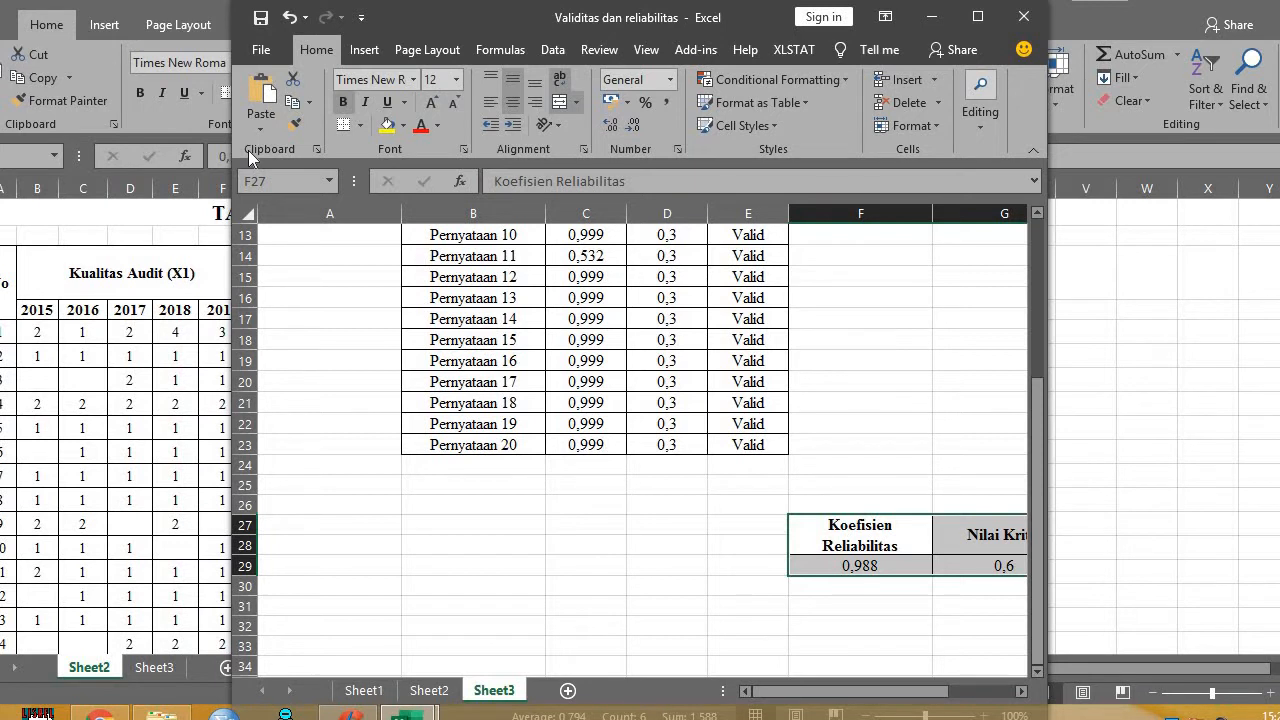
left_click(980, 17)
Examine the validity table, the correlation table and the raw questionnaire data across Sheet3, Sheet2 and Sheet1
scroll(265, 360, "up", 2)
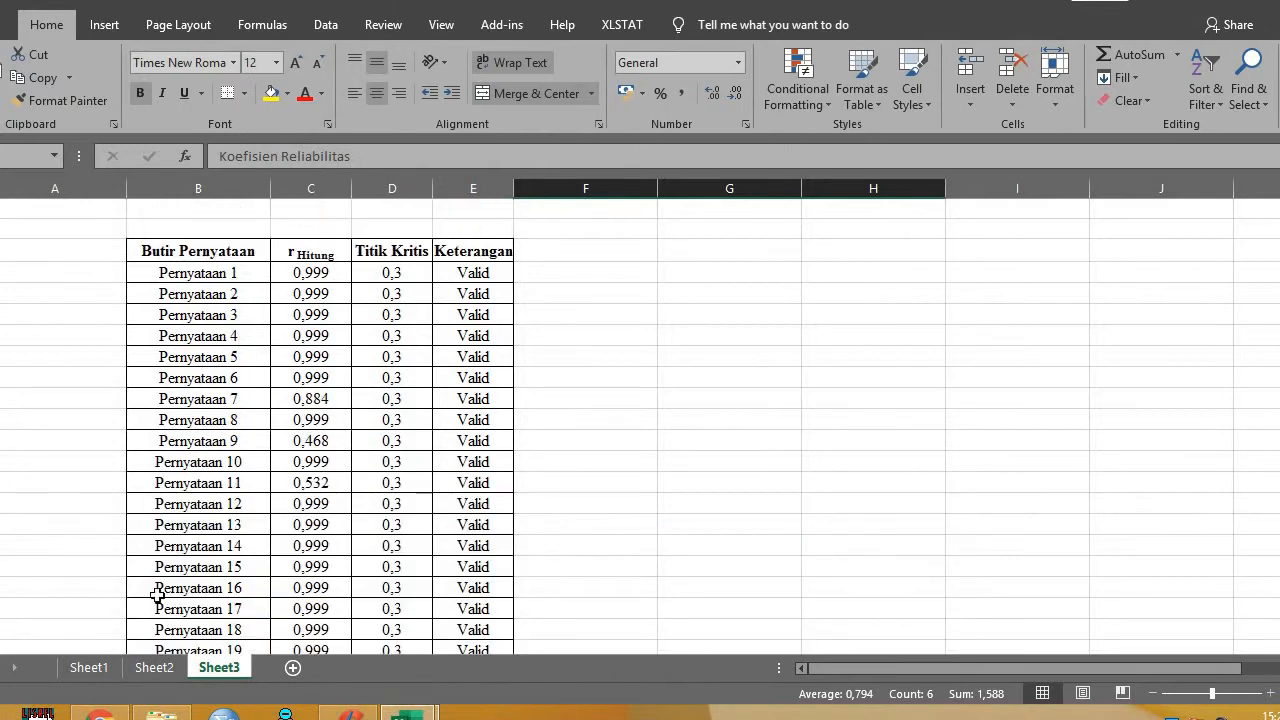
left_click(154, 667)
scroll(451, 380, "up", 5)
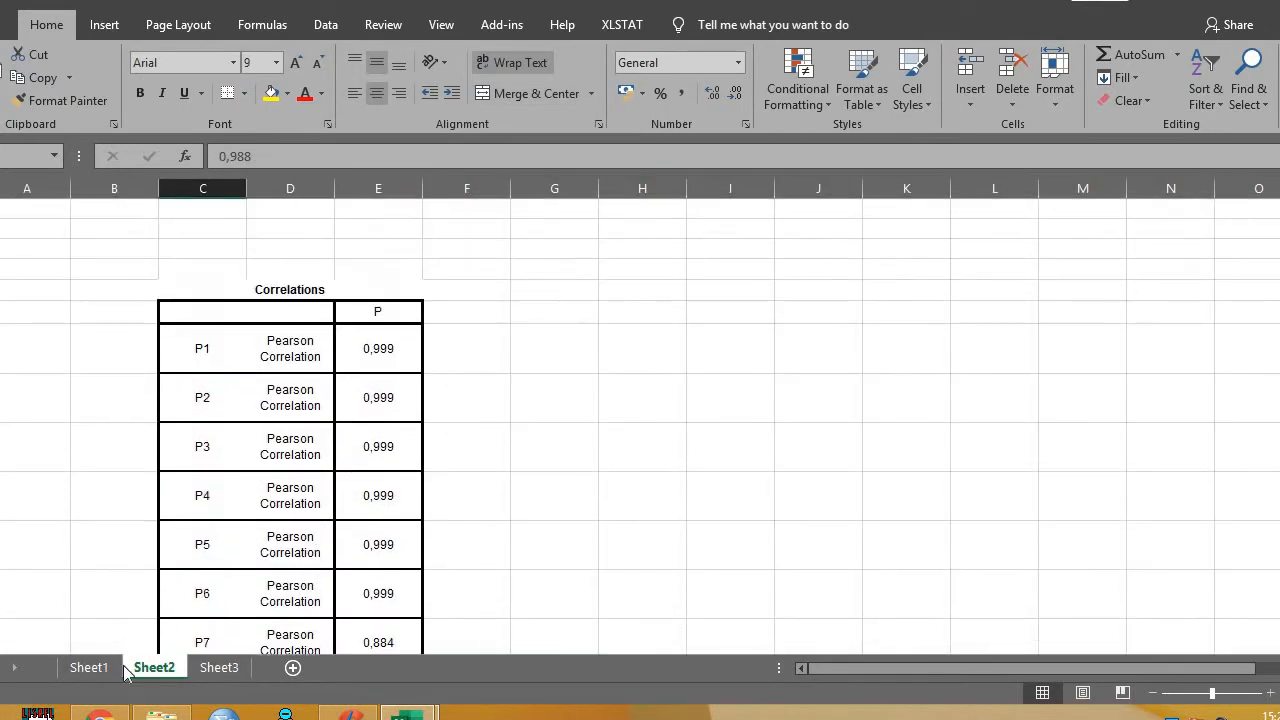
left_click(92, 667)
scroll(349, 429, "down", 6)
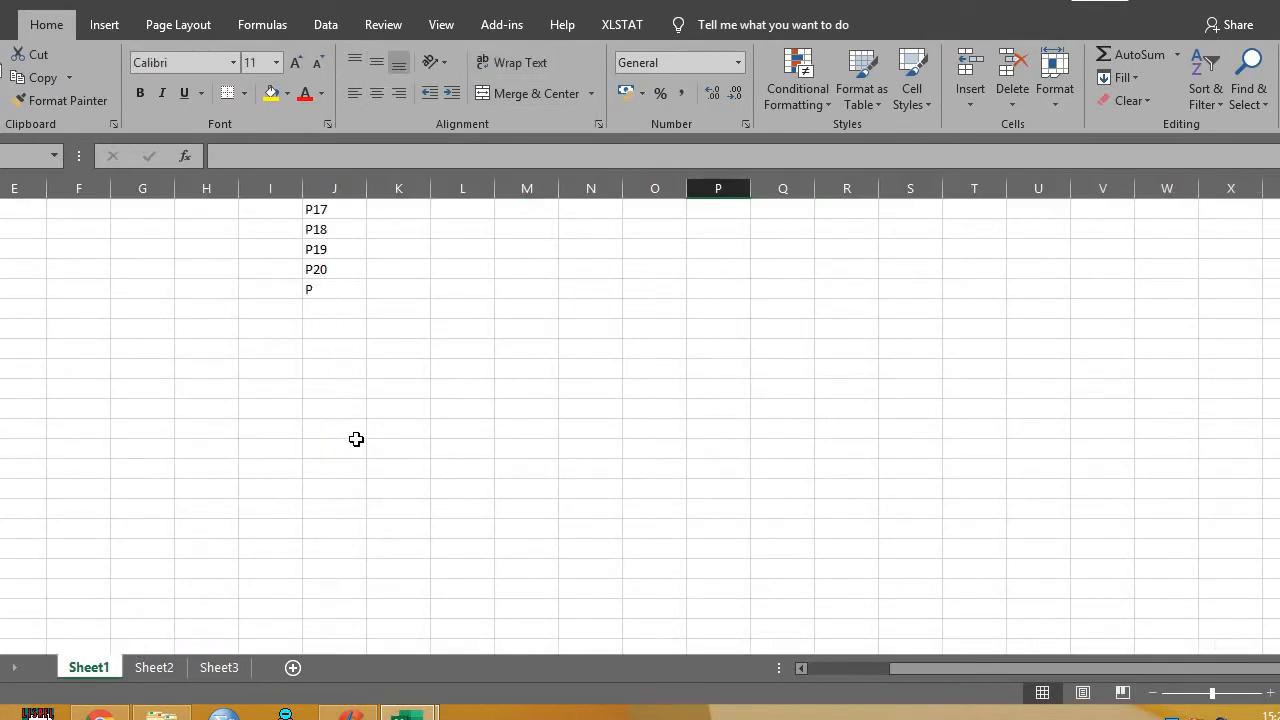
scroll(357, 437, "up", 7)
left_click(154, 667)
scroll(300, 550, "down", 4)
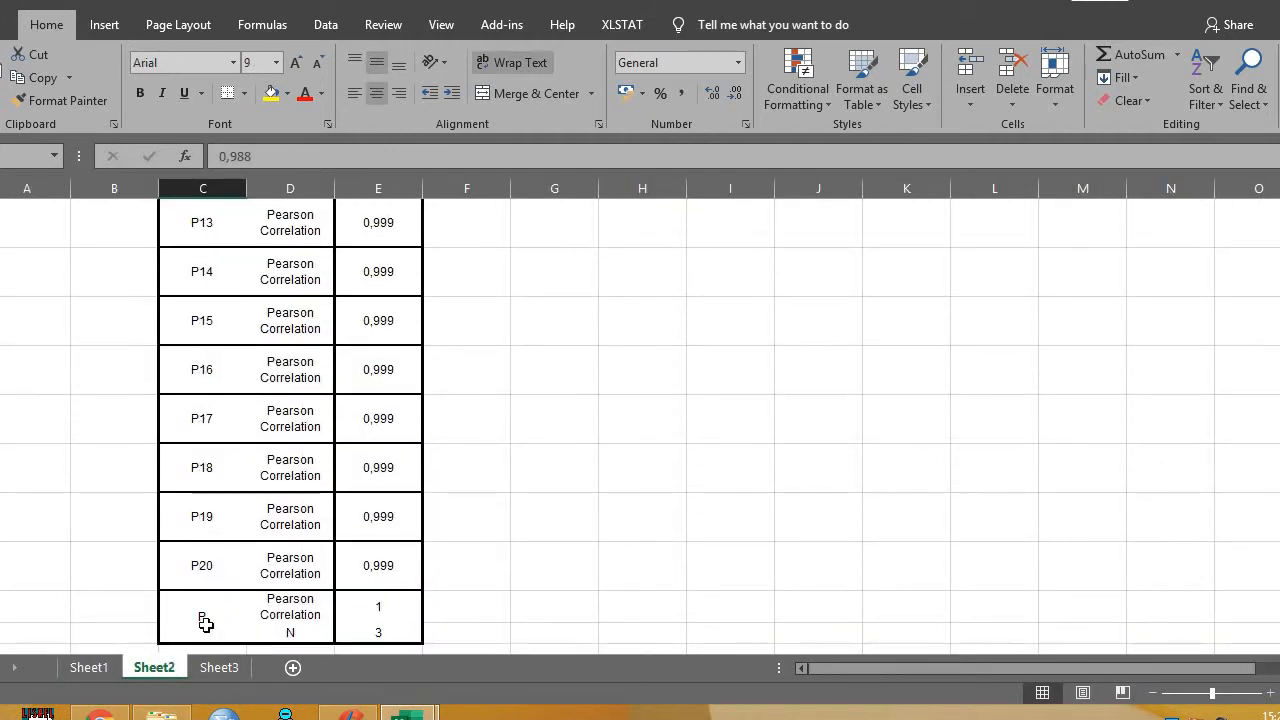
left_click(88, 667)
scroll(465, 283, "up", 4)
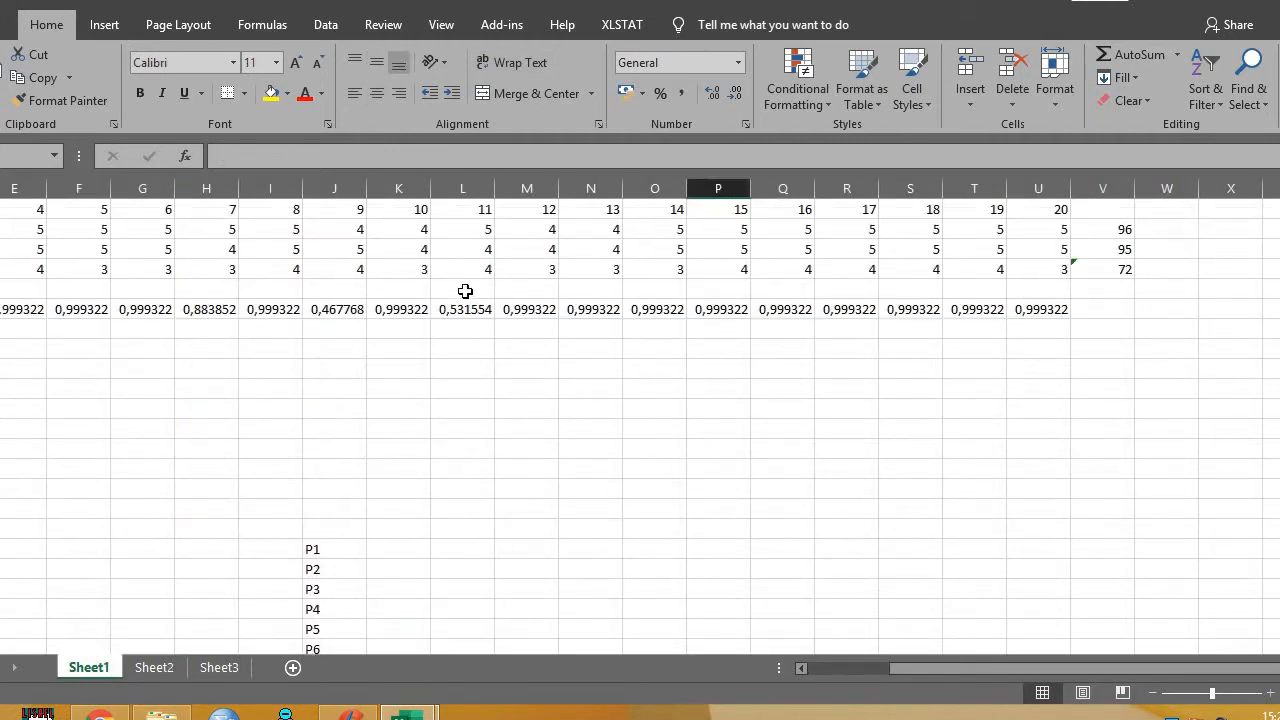
Copy the three respondents' item scores and totals in B2:V4 on Sheet1
left_click(1045, 266)
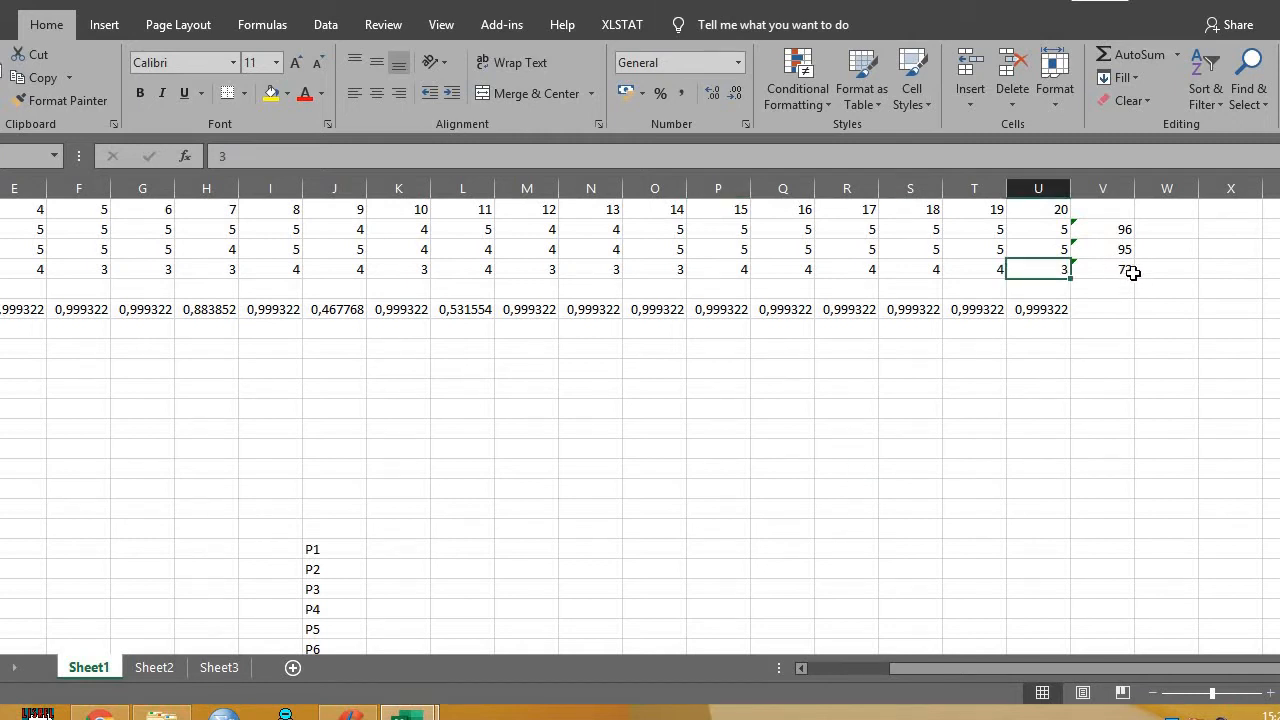
left_click_drag(1129, 272, 137, 234)
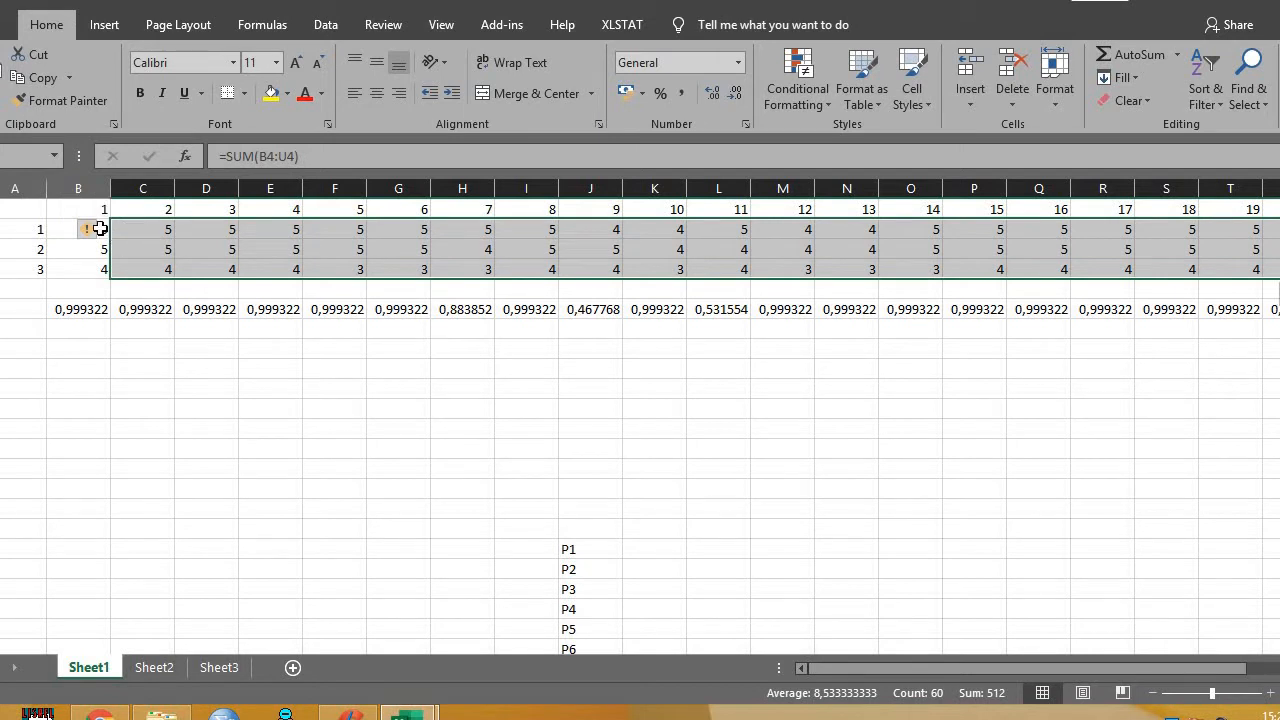
left_click(103, 234, "shift")
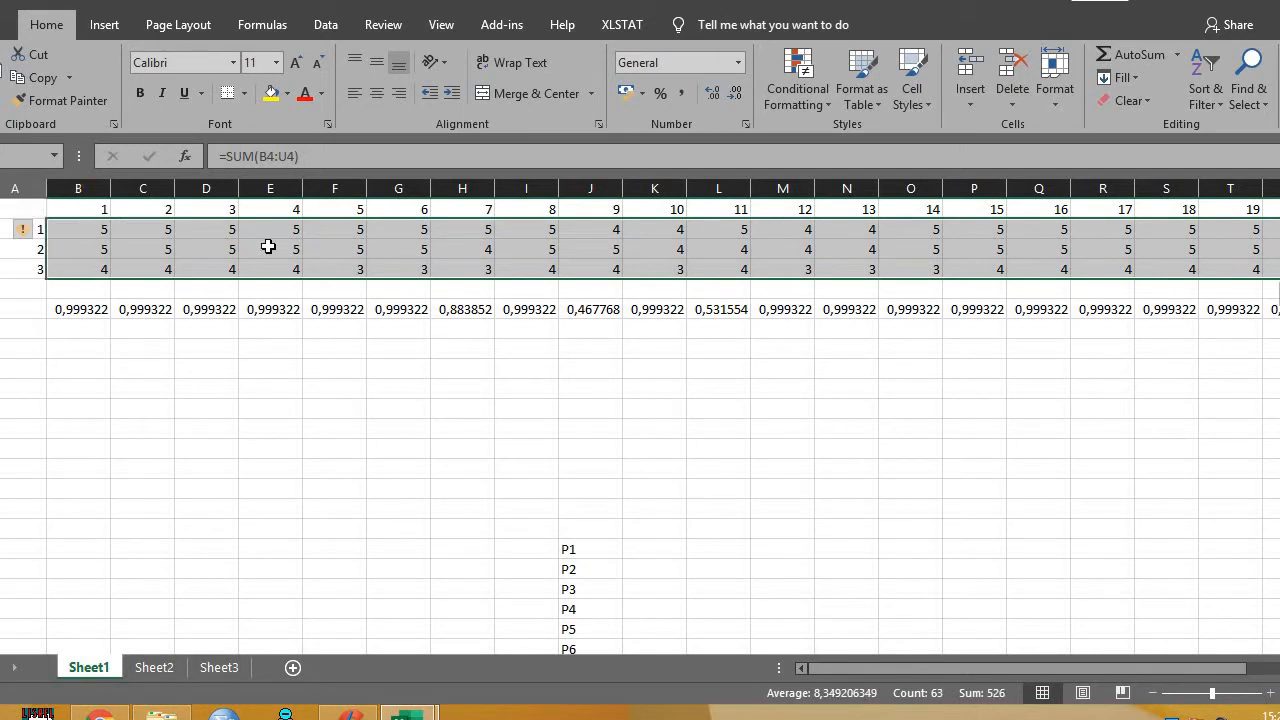
key("ctrl+c")
left_click(266, 386)
Switch to File Explorer and open the SPSS datasets Data Normalitas and Hasil Analisis Data\SPSS\Uji Validitas dan reliabilitas
left_click(161, 715)
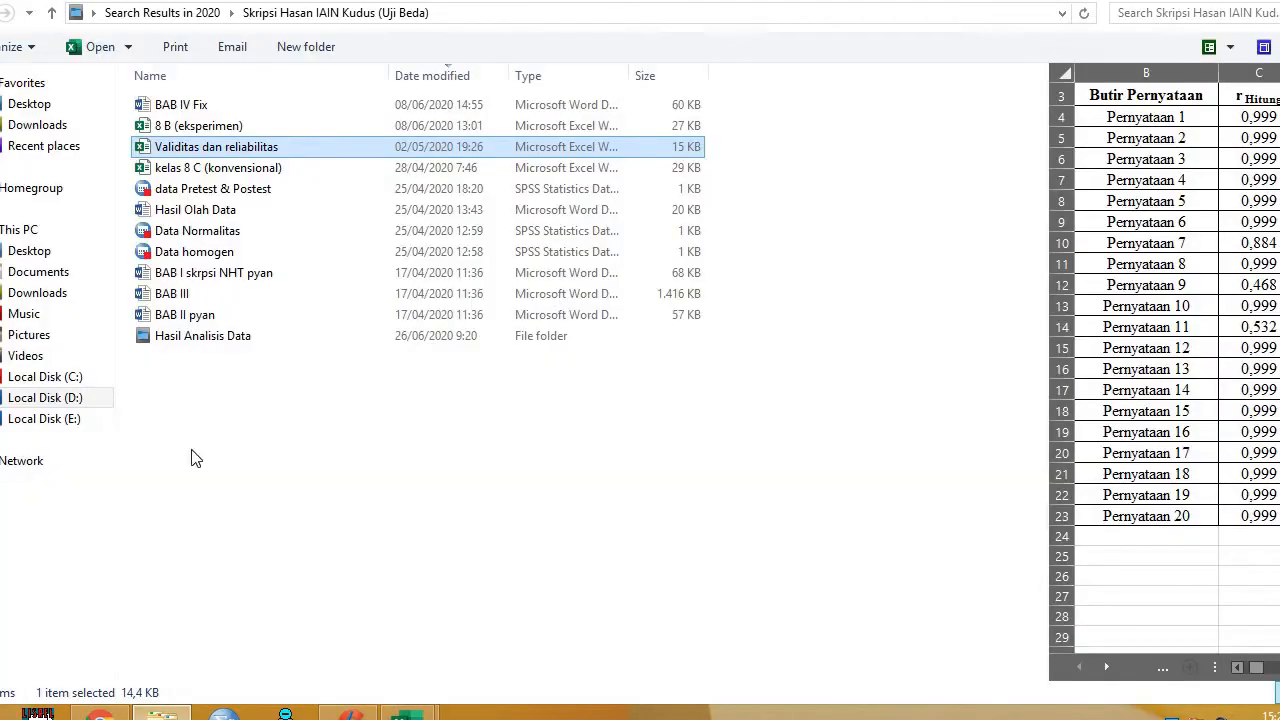
left_click(262, 240)
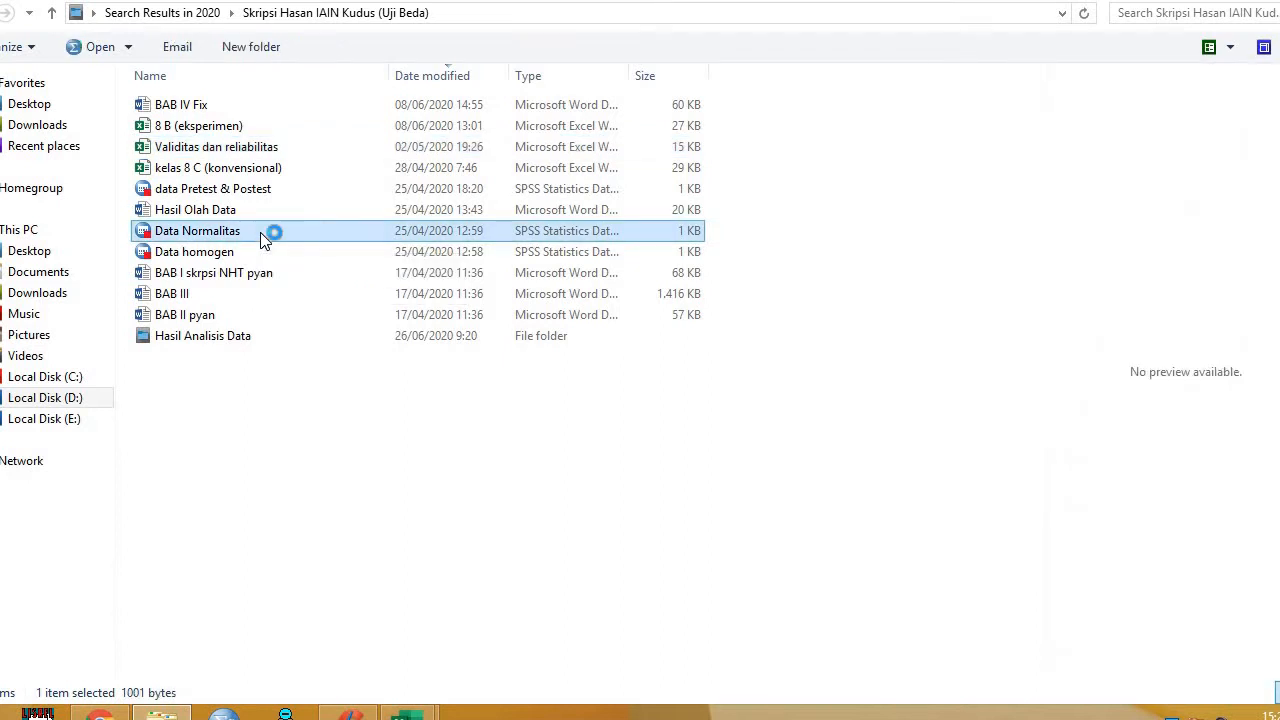
double_click(262, 336)
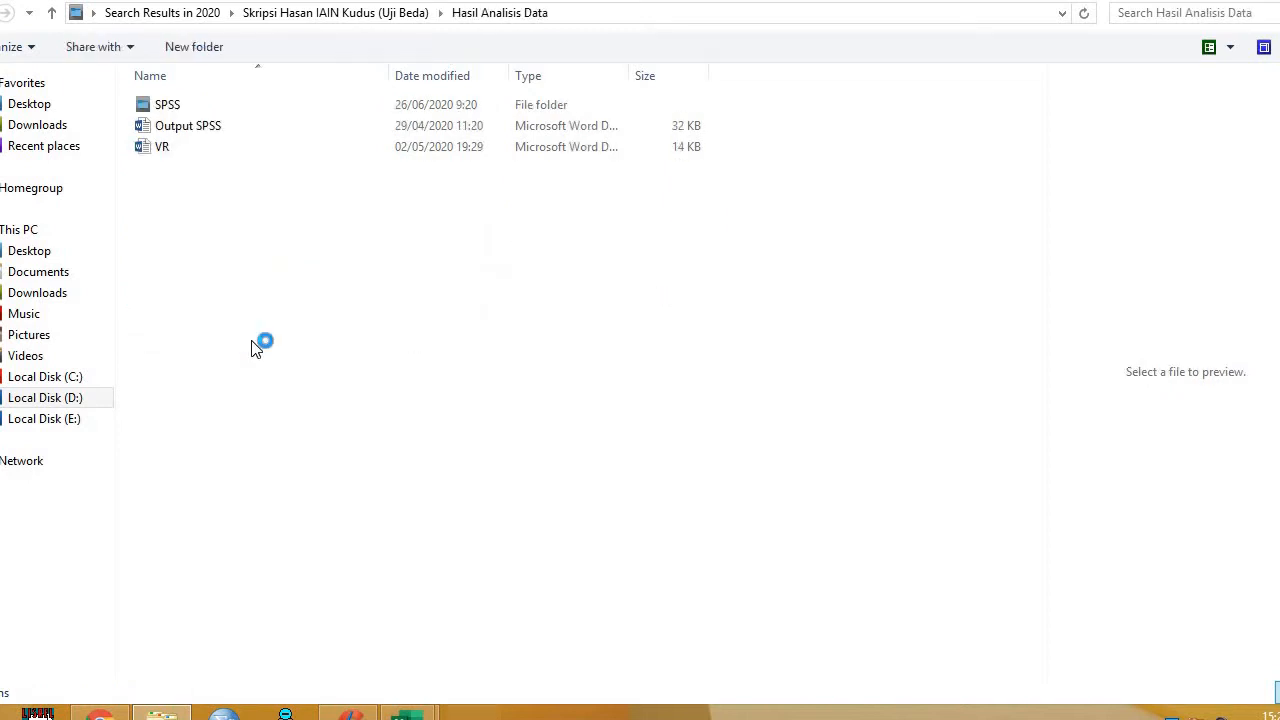
double_click(166, 105)
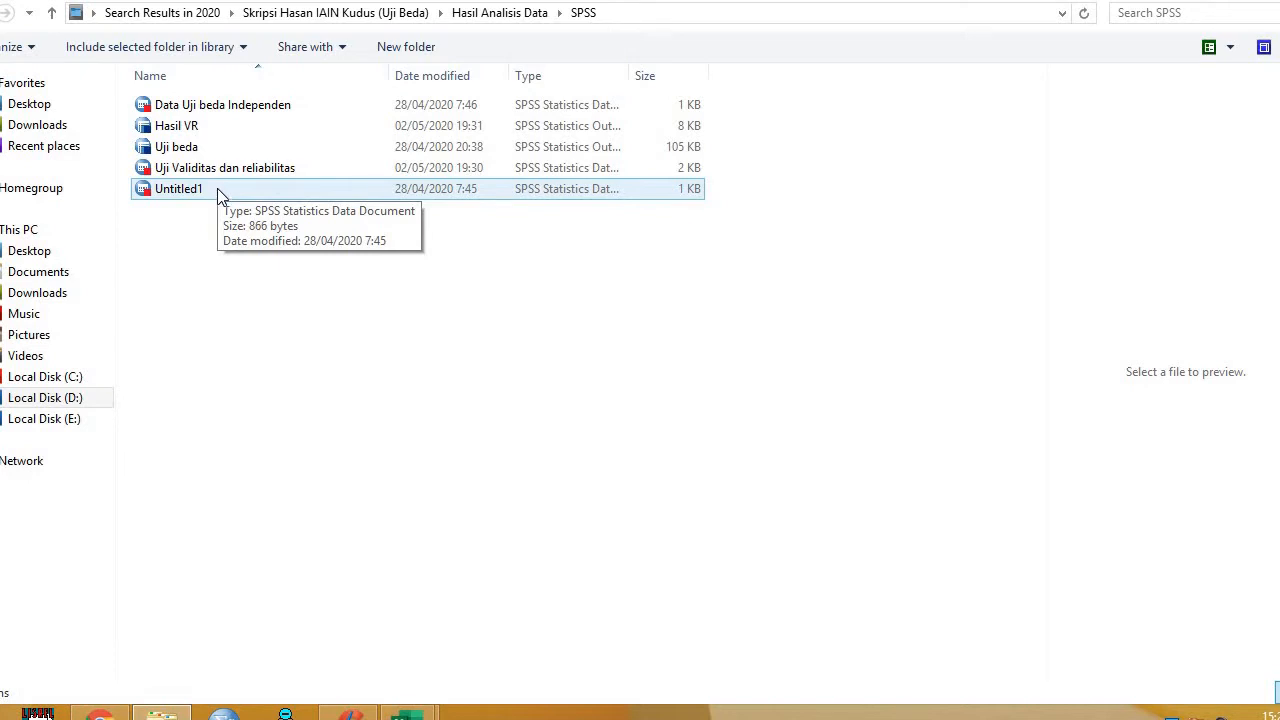
left_click(275, 178)
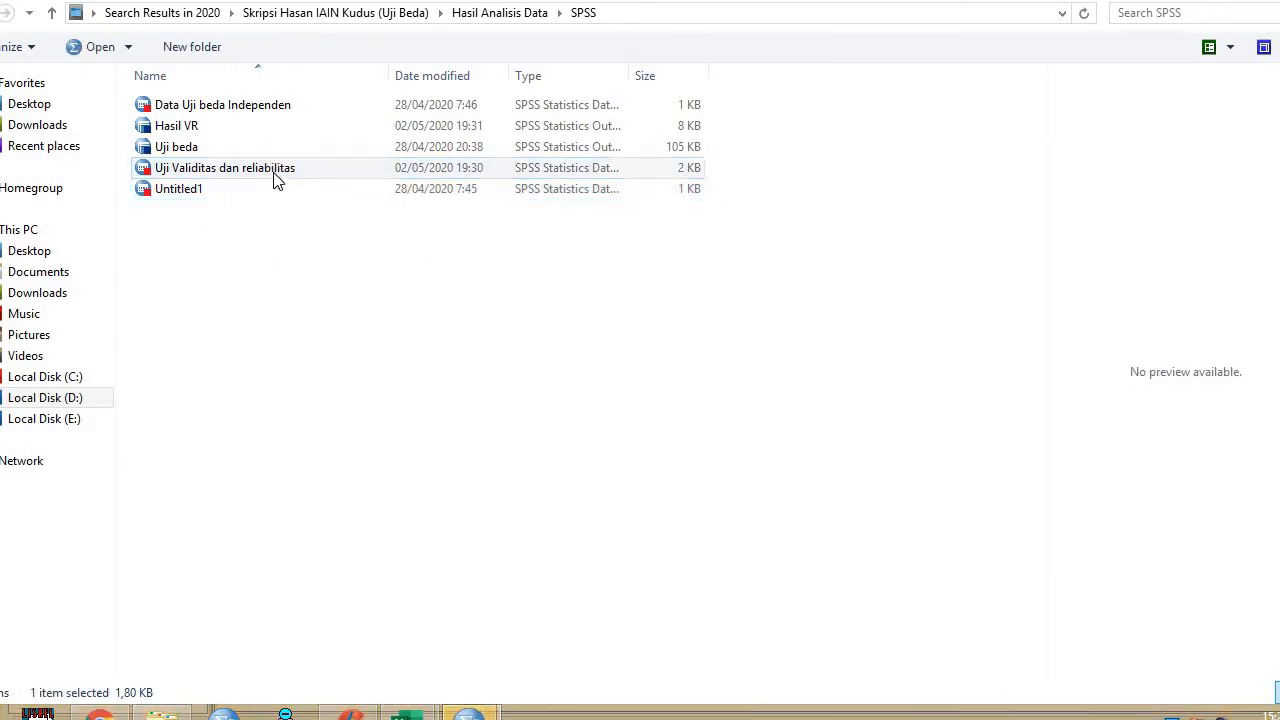
double_click(277, 178)
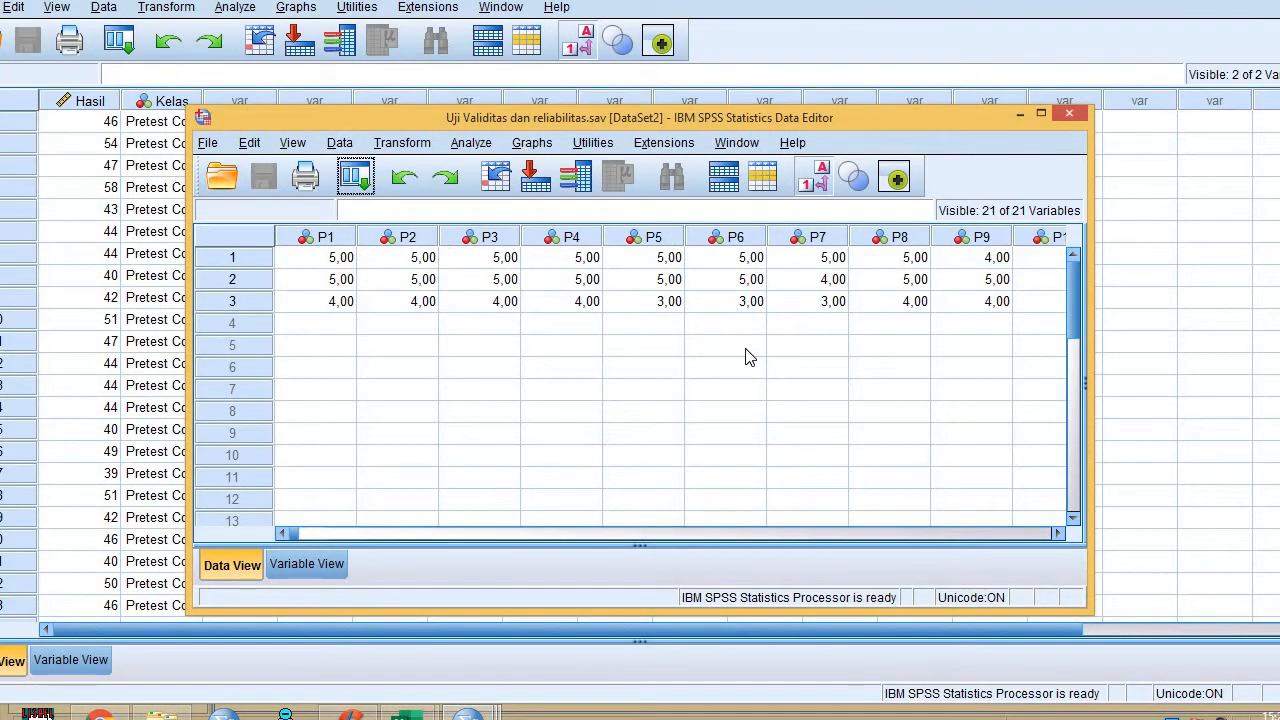
Maximize the Uji Validitas dan reliabilitas dataset and paste the copied scores starting at the first row of P1
left_click(322, 258)
right_click(321, 259)
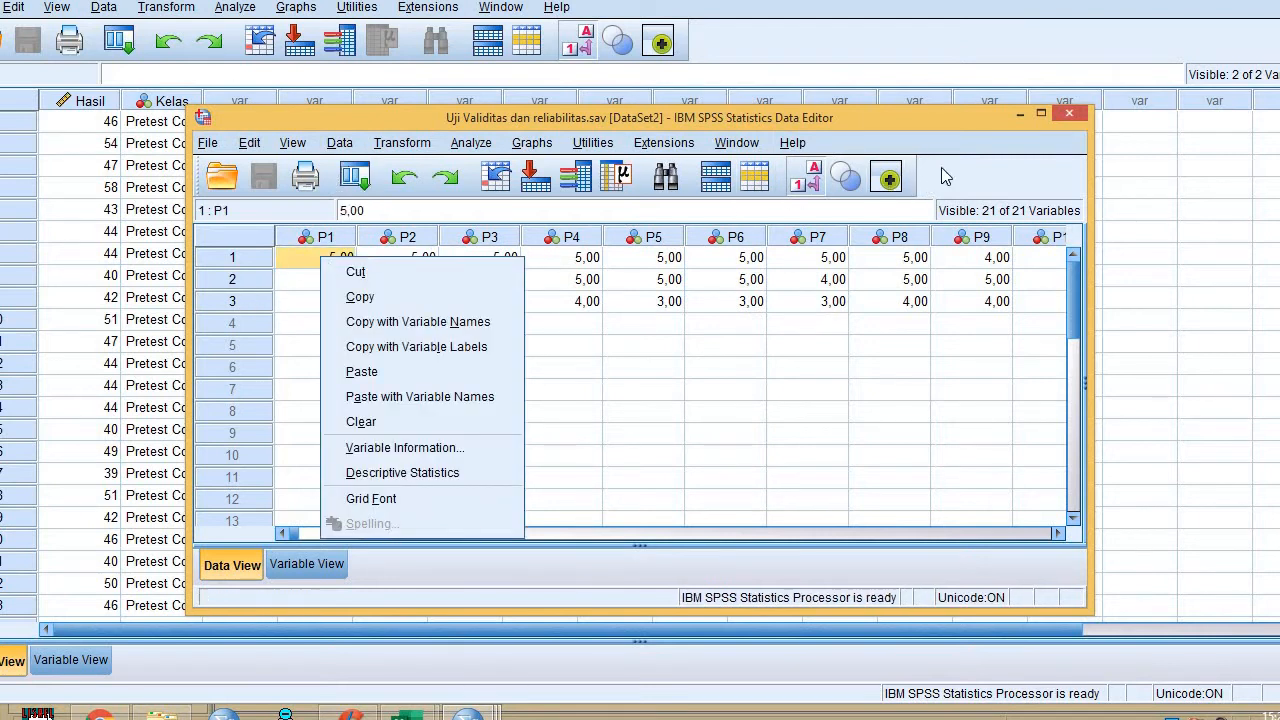
left_click(1043, 112)
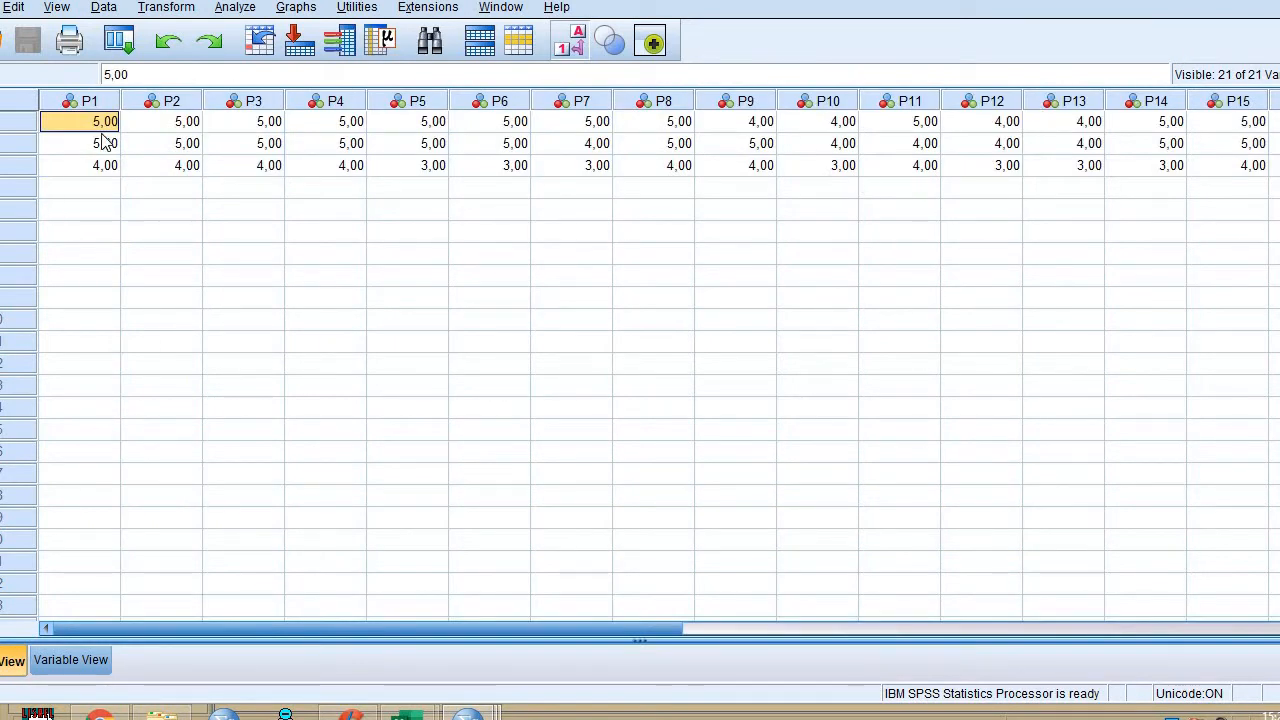
right_click(114, 130)
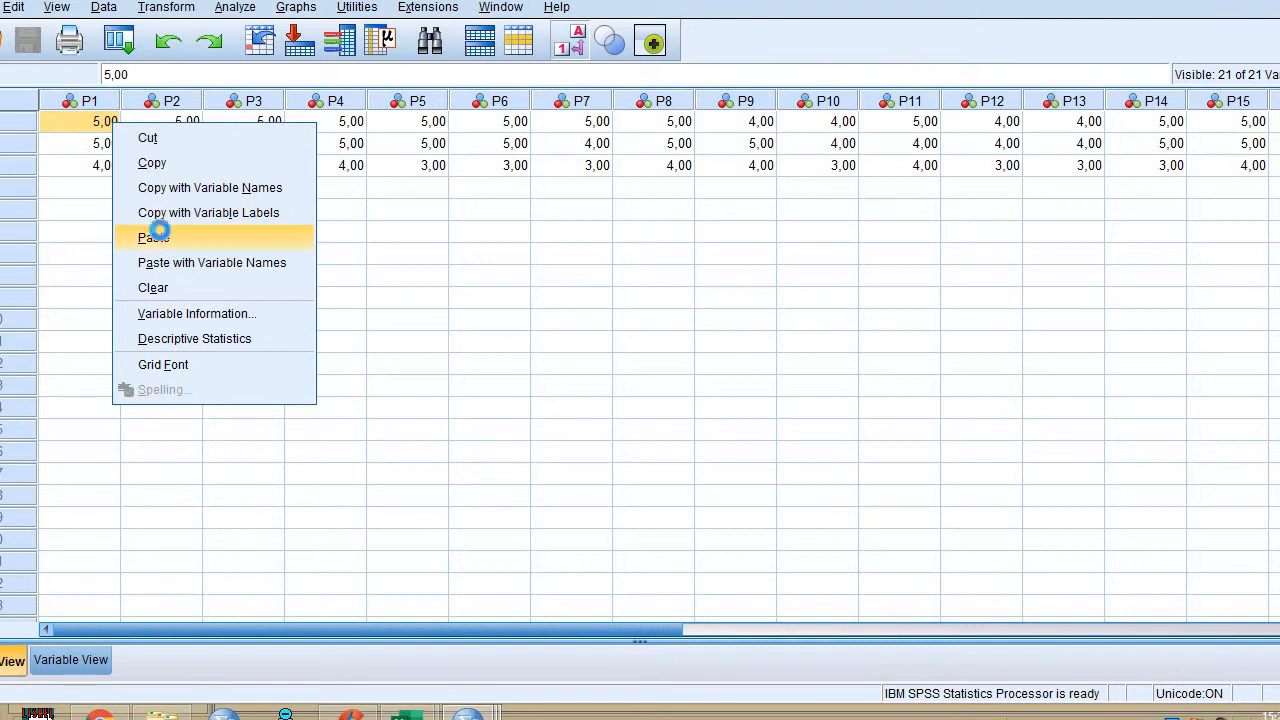
left_click(165, 240)
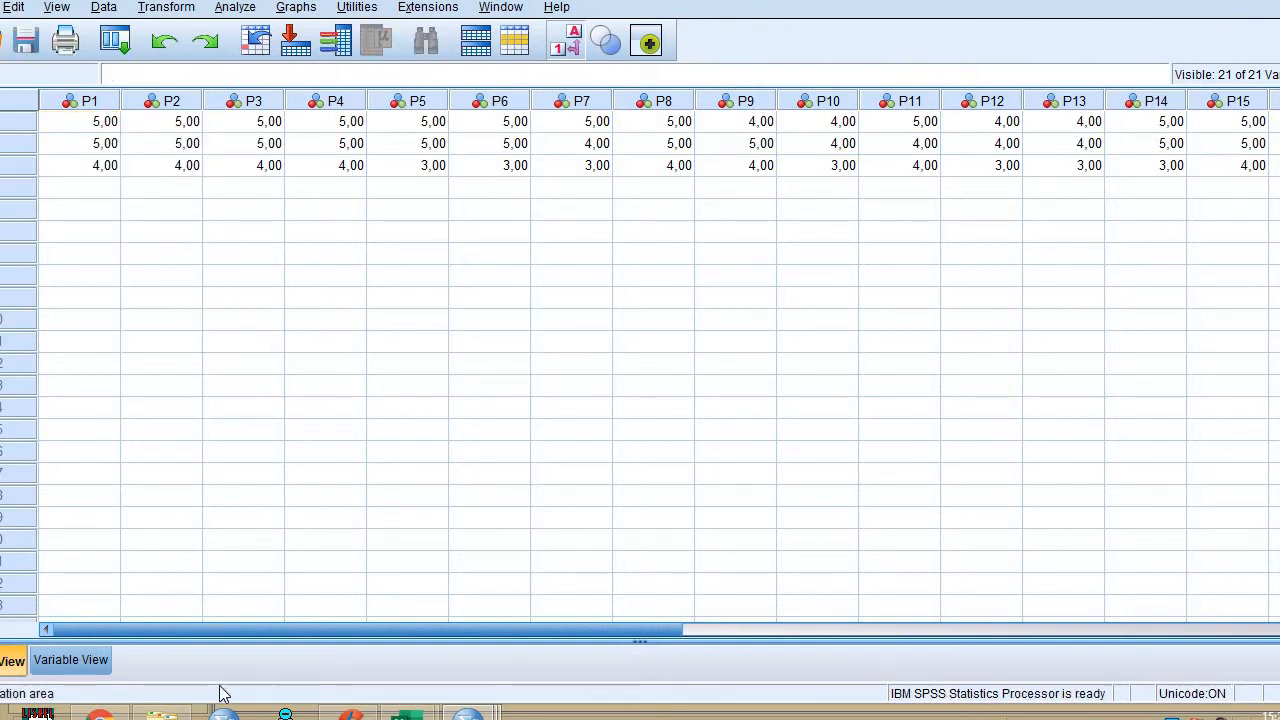
Check the variable definitions for P1 to P20 and the total P against the data rows
left_click(88, 662)
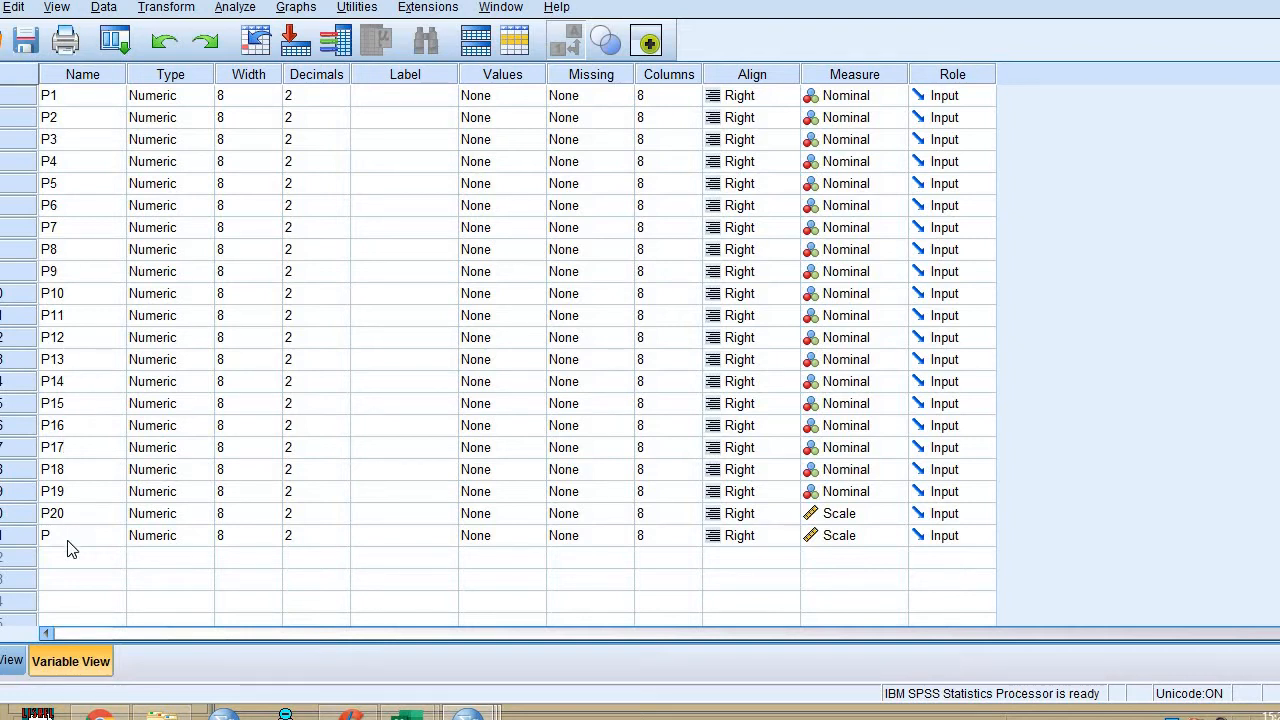
left_click(238, 9)
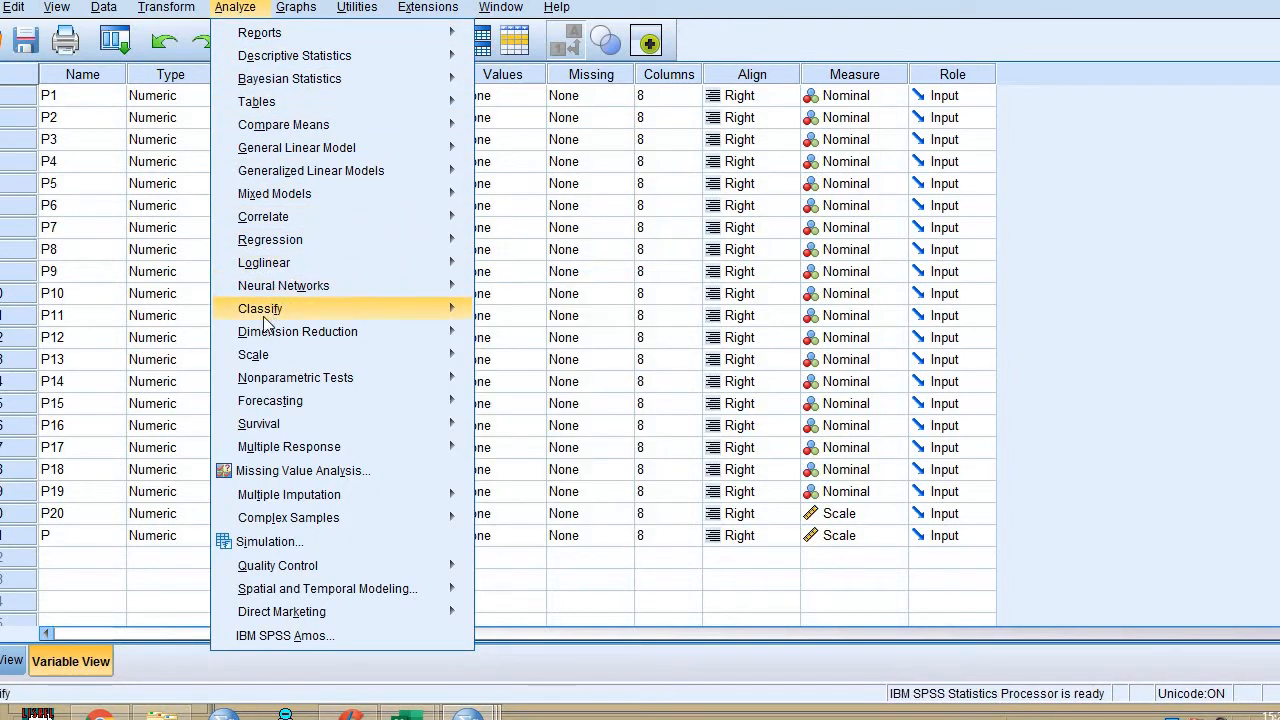
left_click(82, 601)
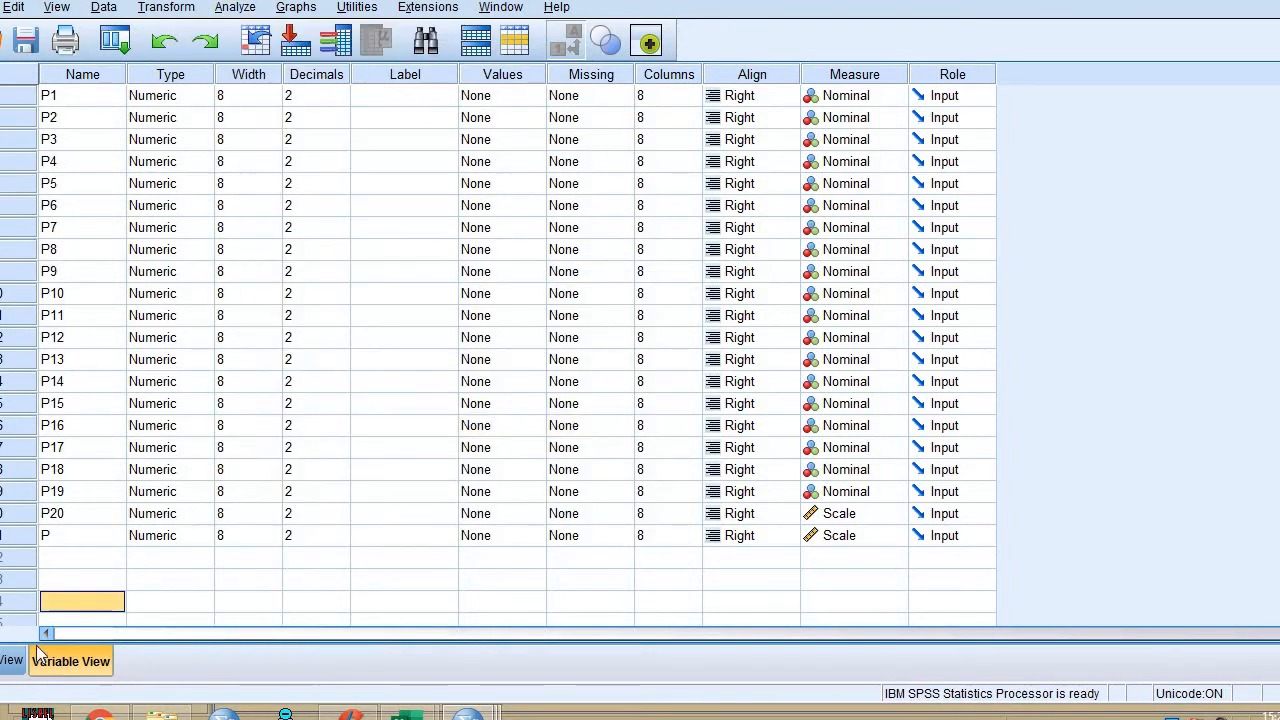
left_click(14, 660)
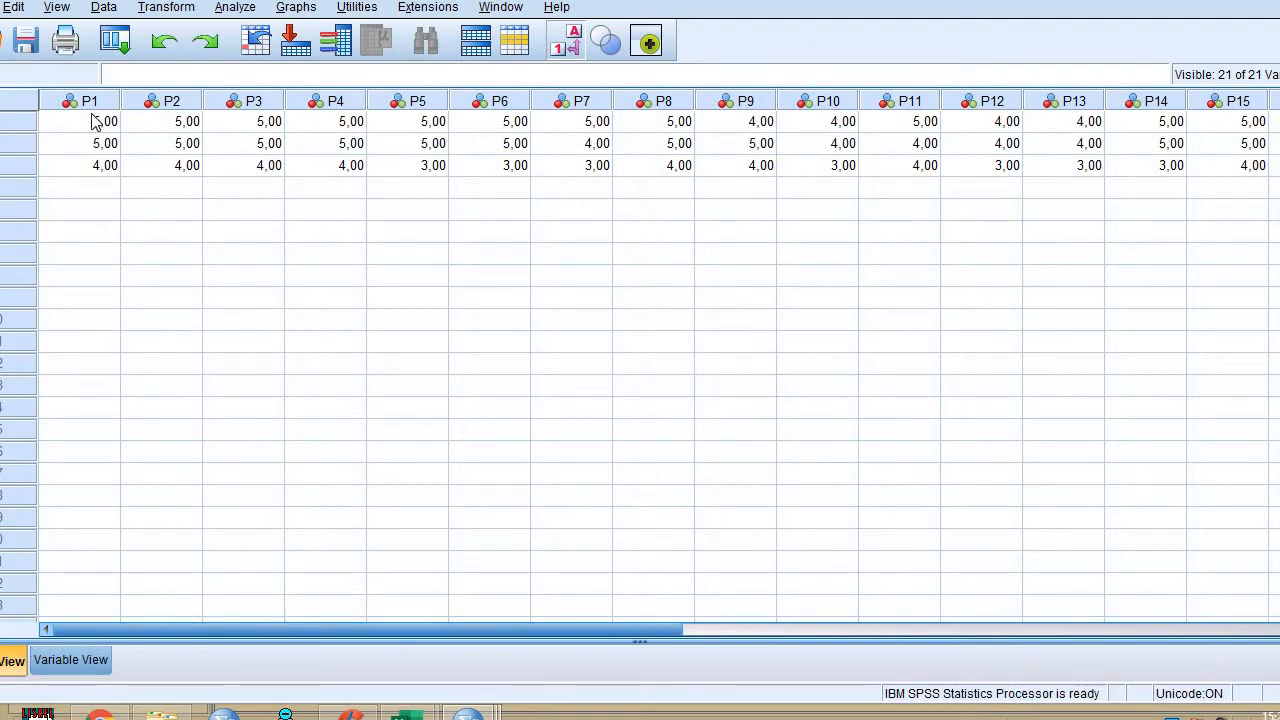
left_click(72, 660)
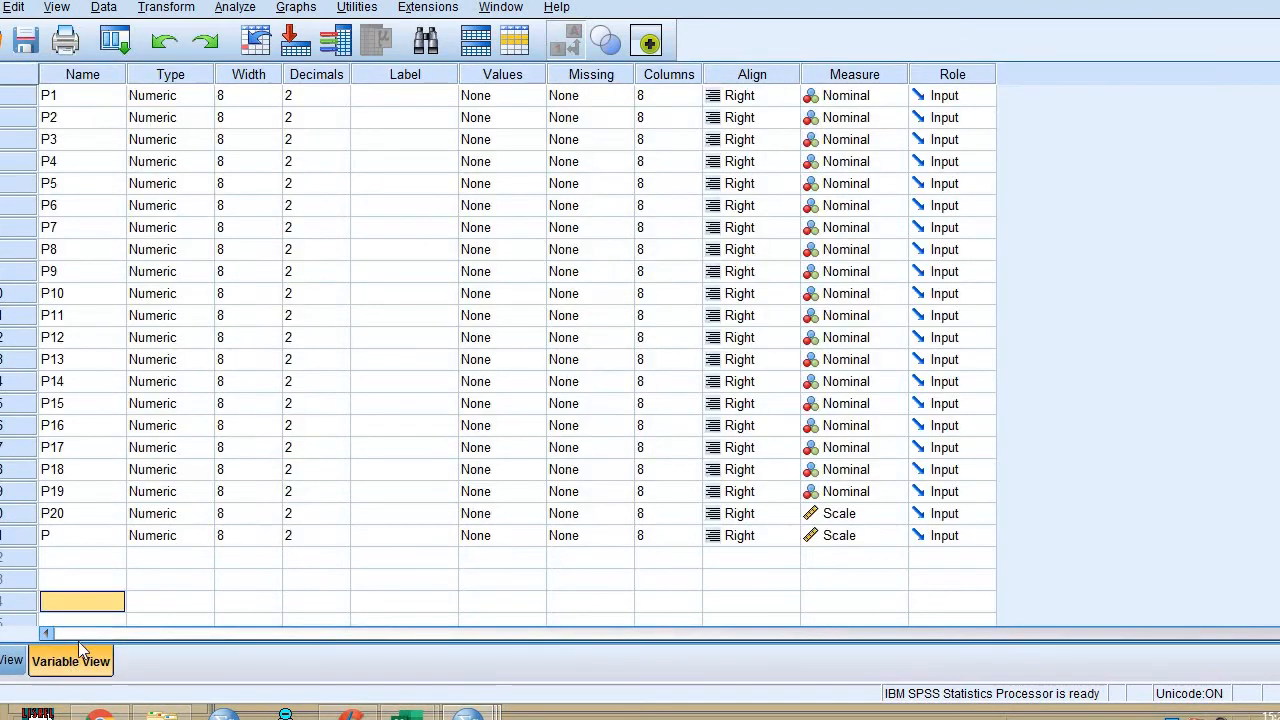
Run a bivariate Pearson correlation with two-tailed significance on all variables, P1 to P20 and the total P
left_click(242, 10)
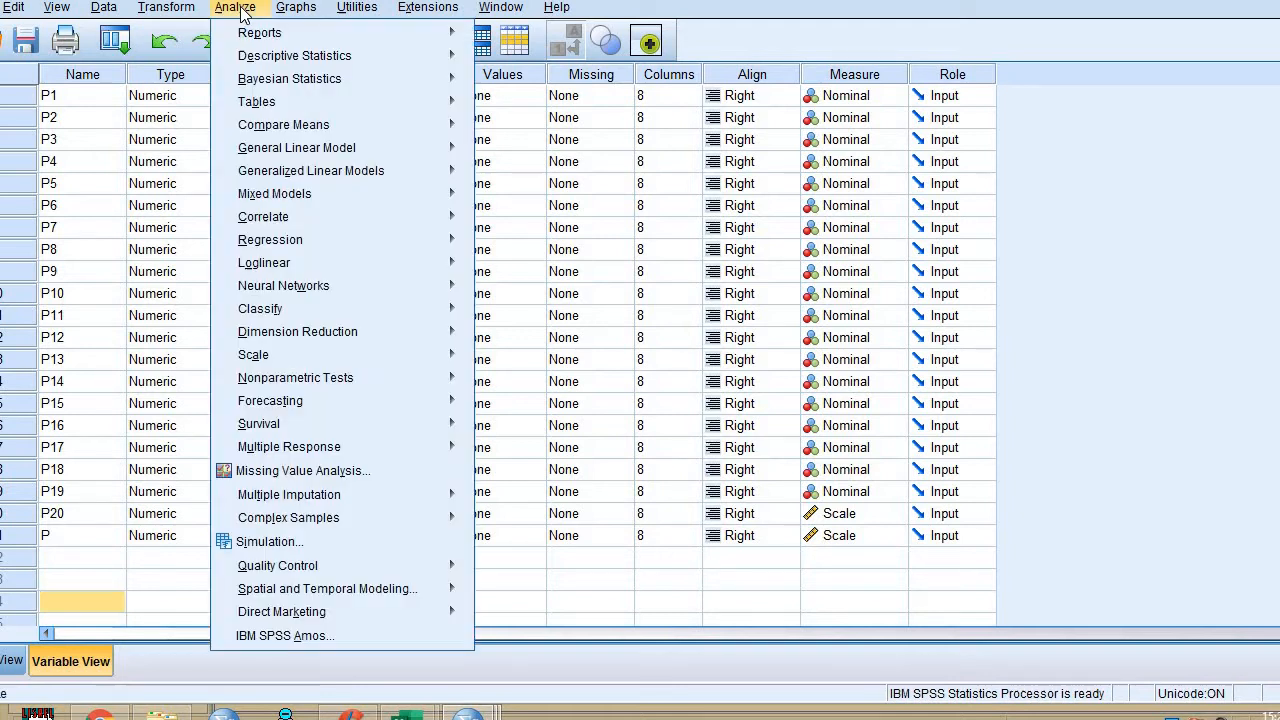
mouse_move(338, 216)
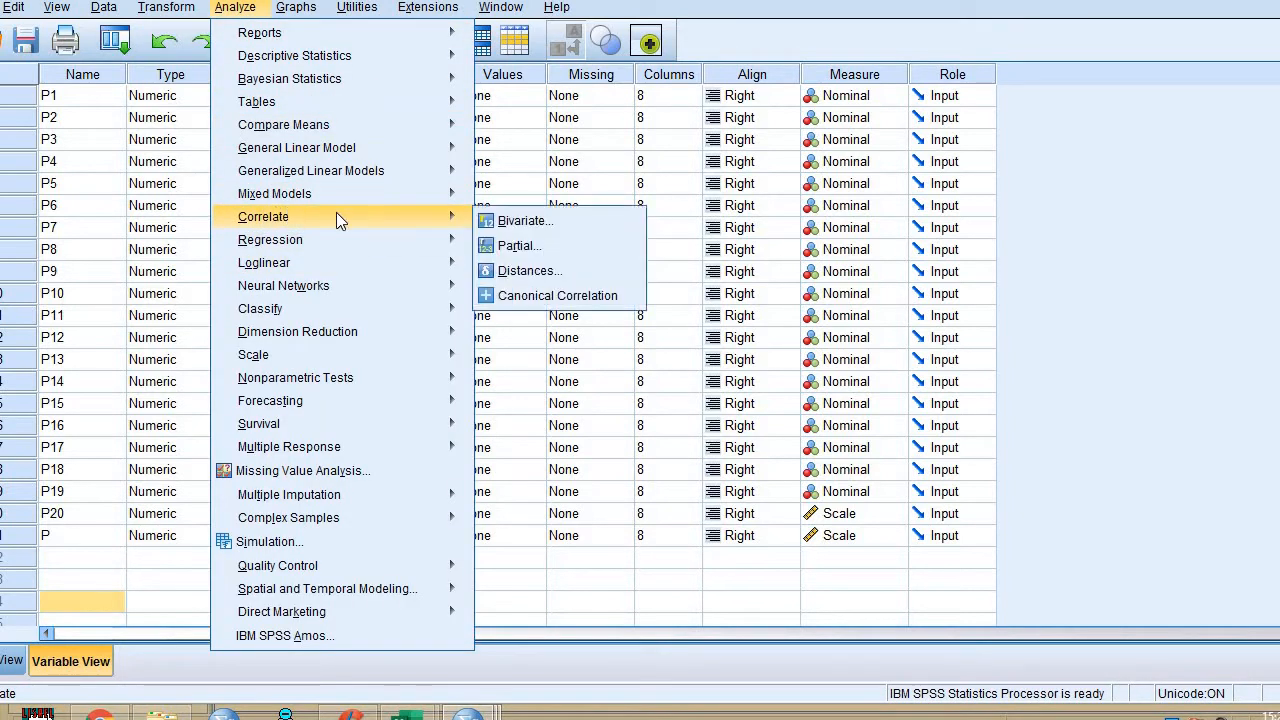
left_click(512, 220)
scroll(860, 270, "down", 4)
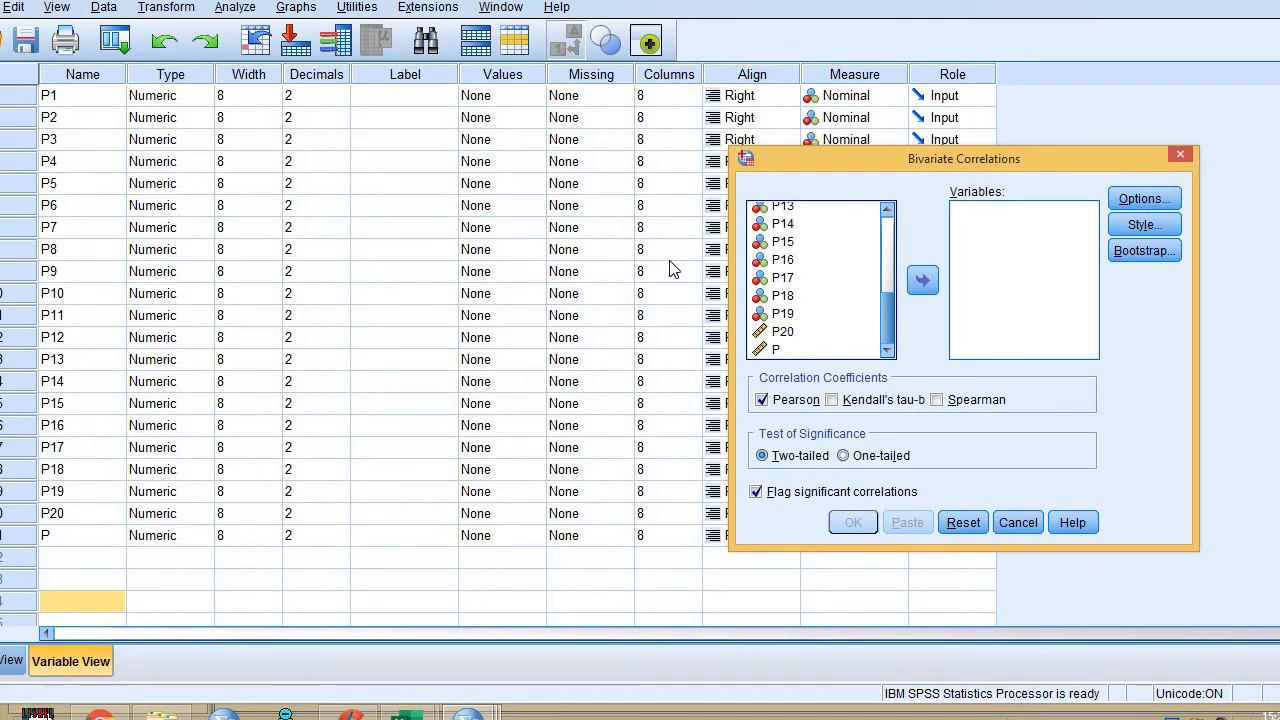
left_click(775, 352, "shift")
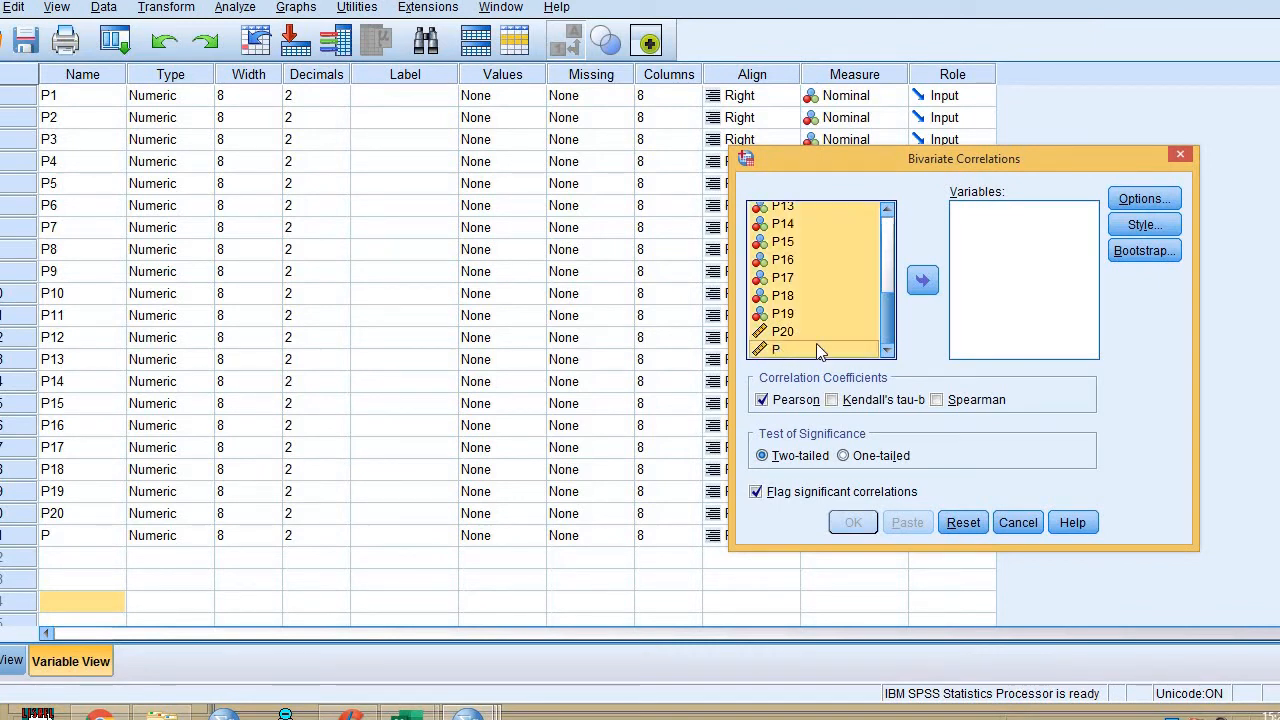
left_click(924, 283)
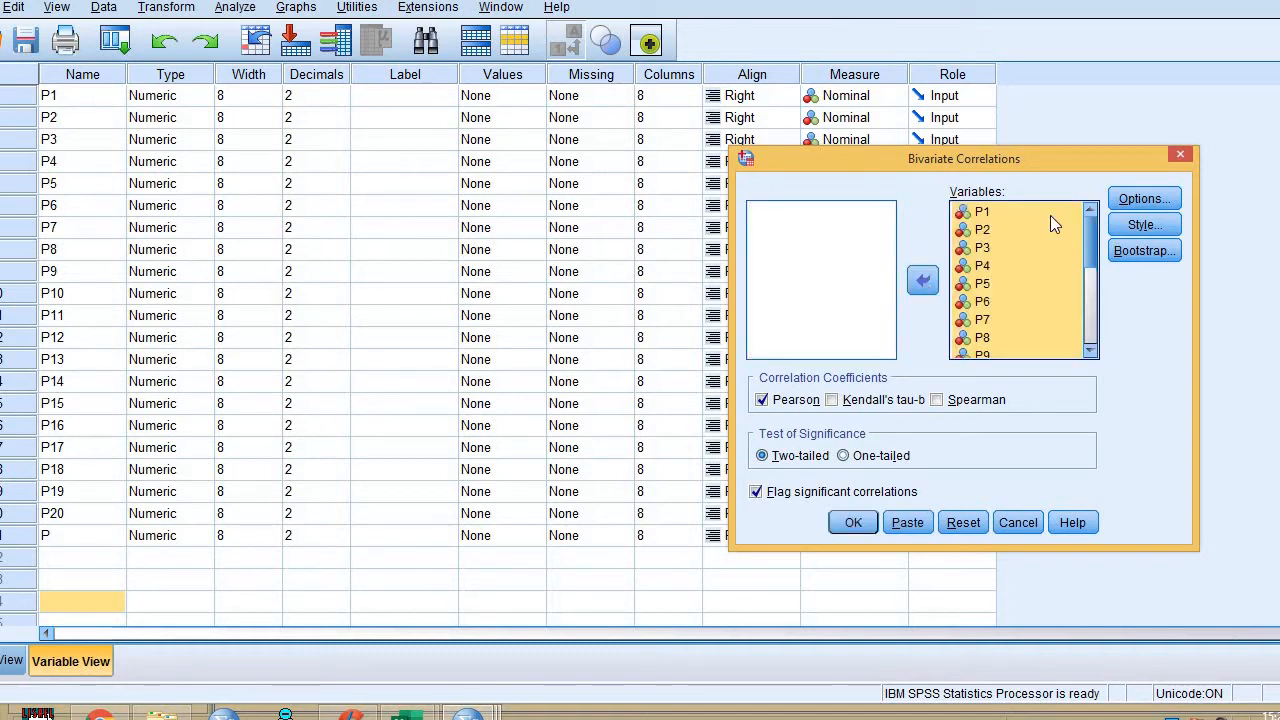
scroll(1050, 217, "down", 4)
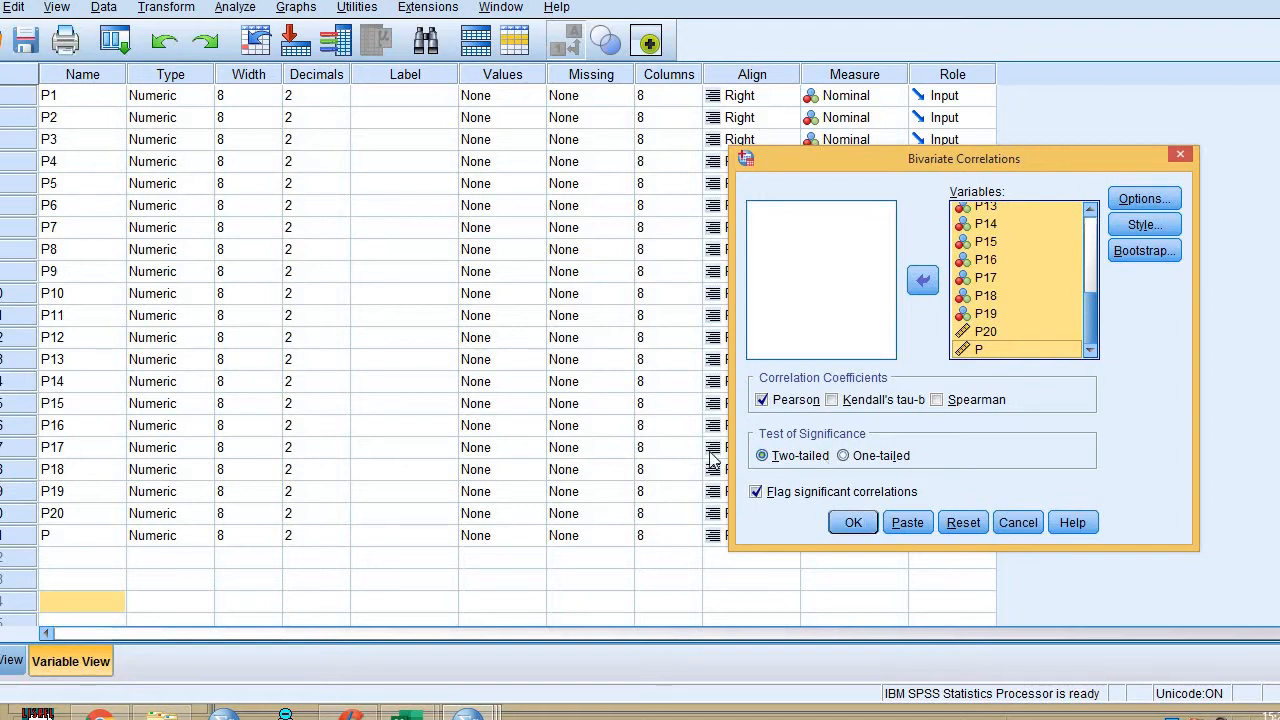
left_click(853, 523)
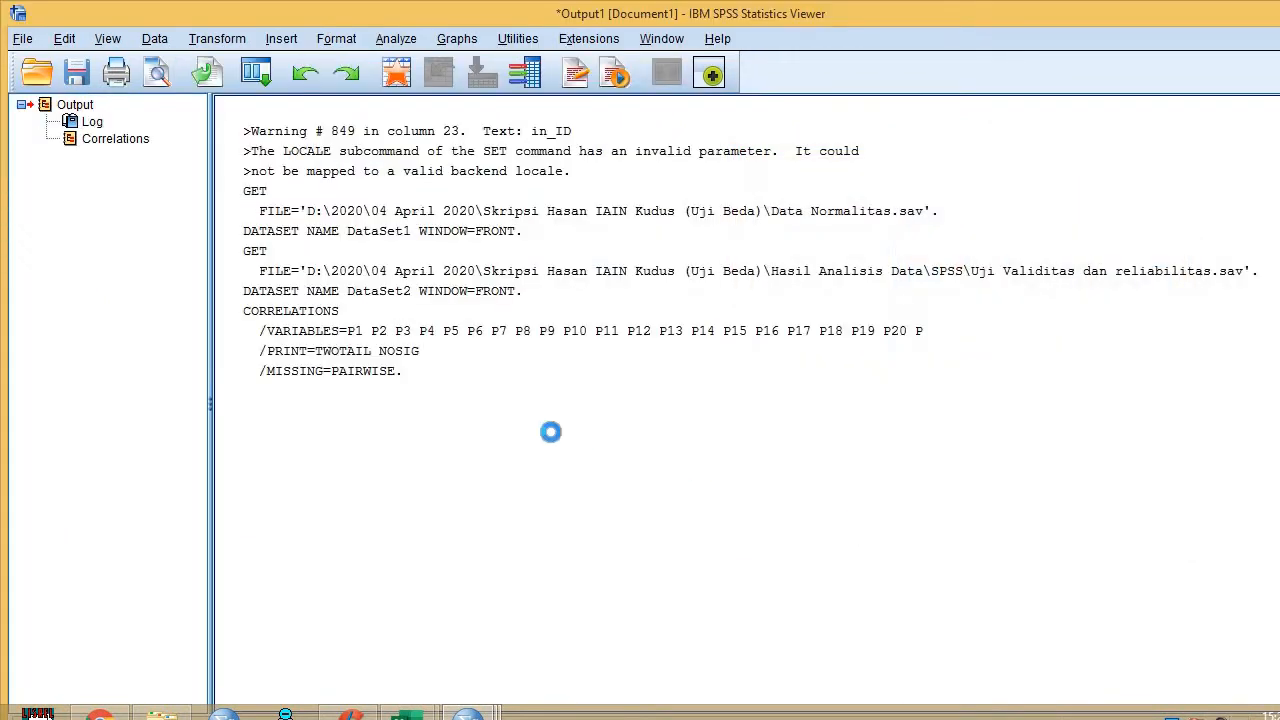
Open the Correlations table for editing and delete the P1 to P20 columns, keeping only the total P column
scroll(518, 410, "down", 5)
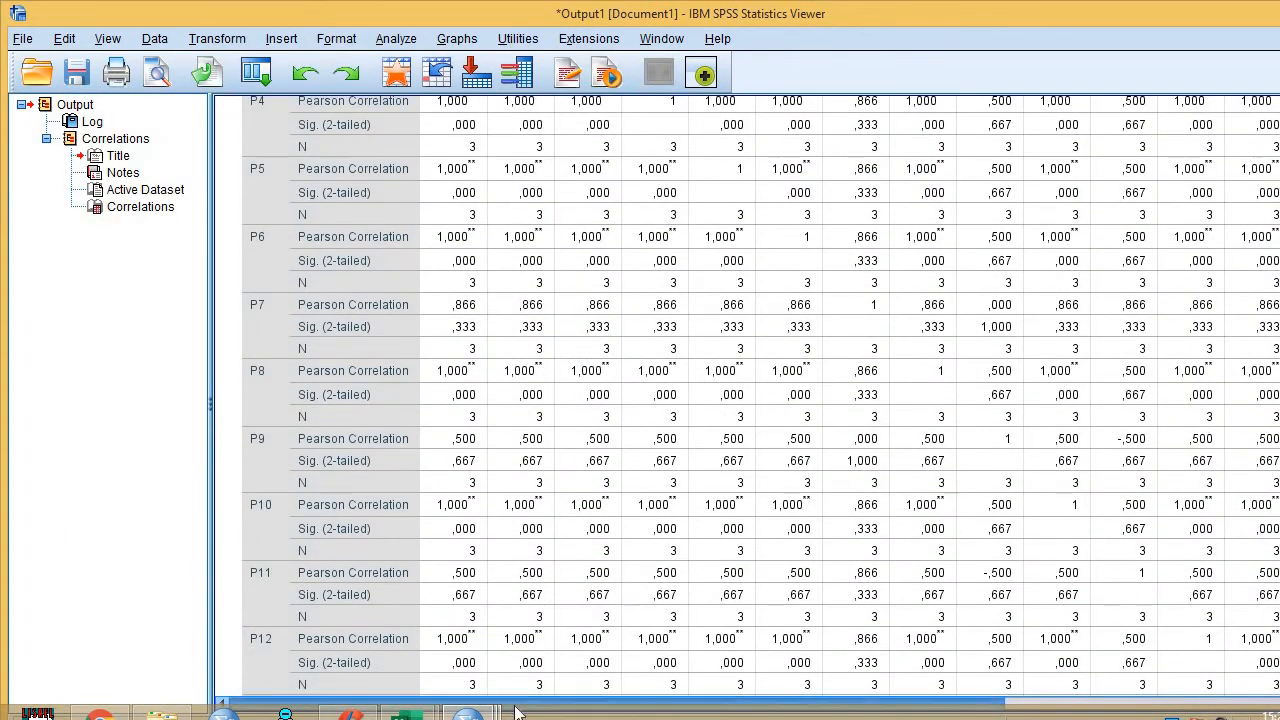
left_click_drag(515, 708, 1000, 664)
scroll(982, 413, "up", 8)
scroll(900, 630, "down", 3)
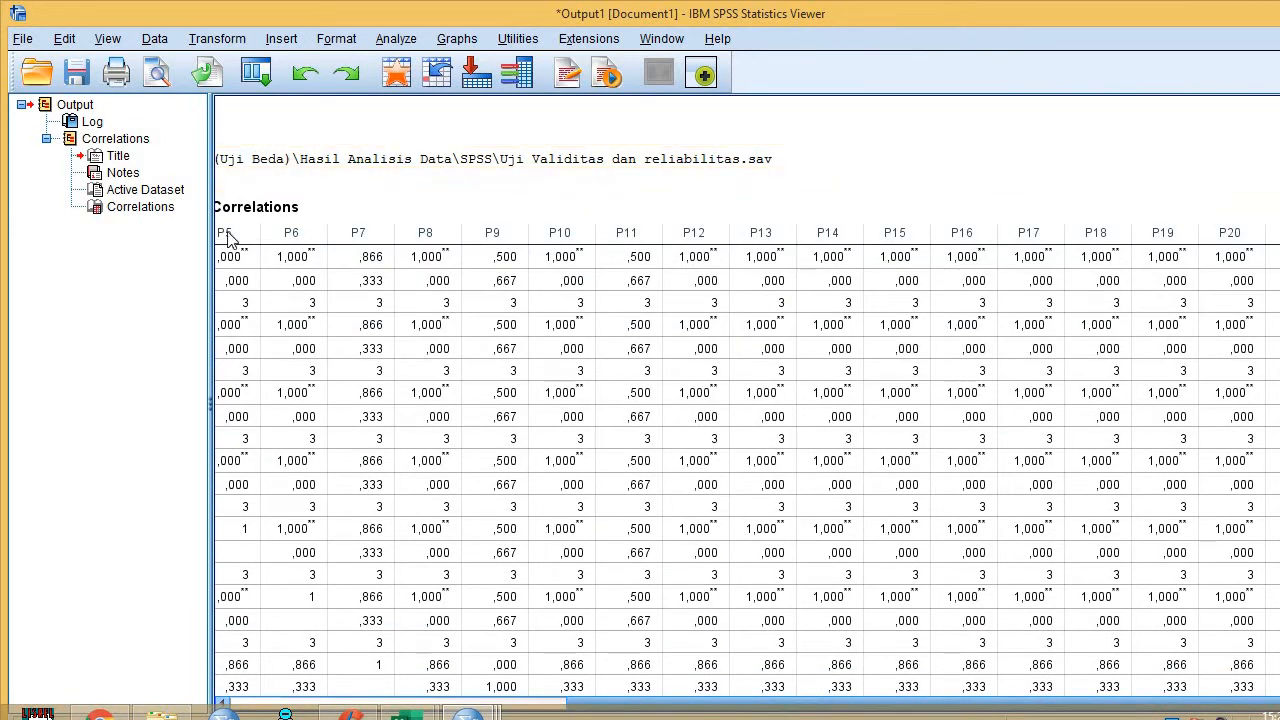
double_click(265, 262)
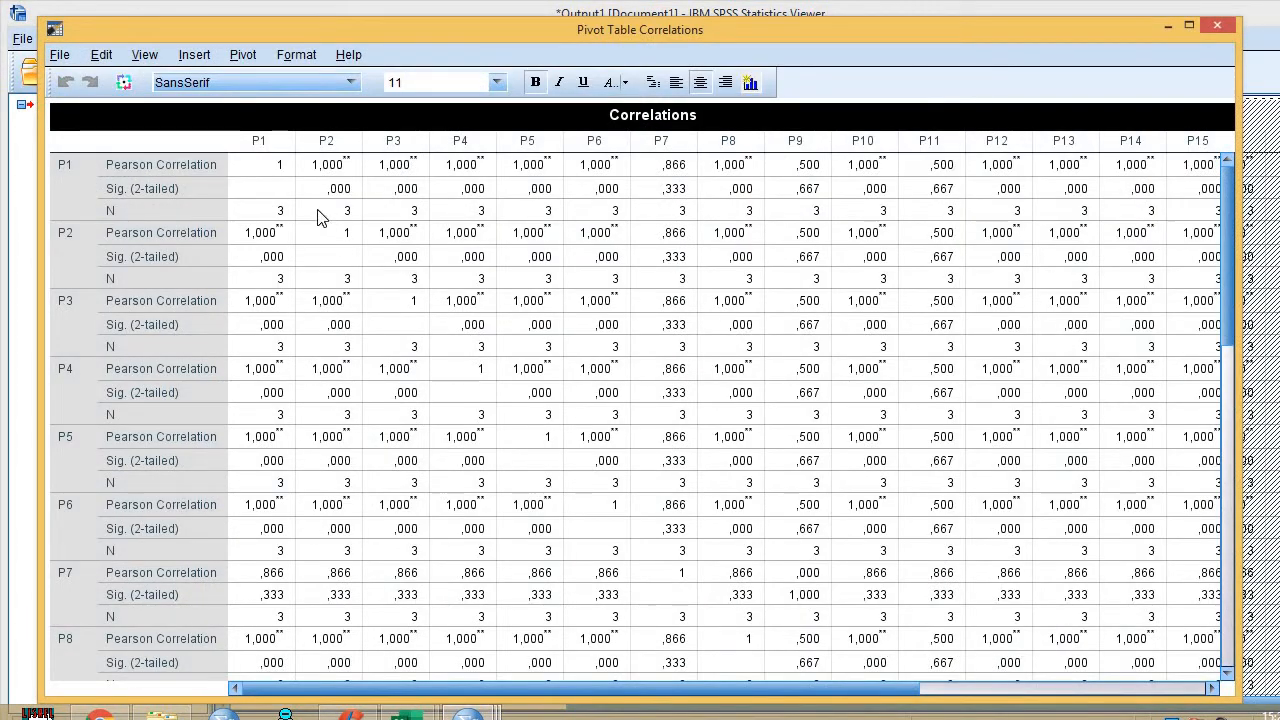
left_click_drag(281, 171, 1122, 630)
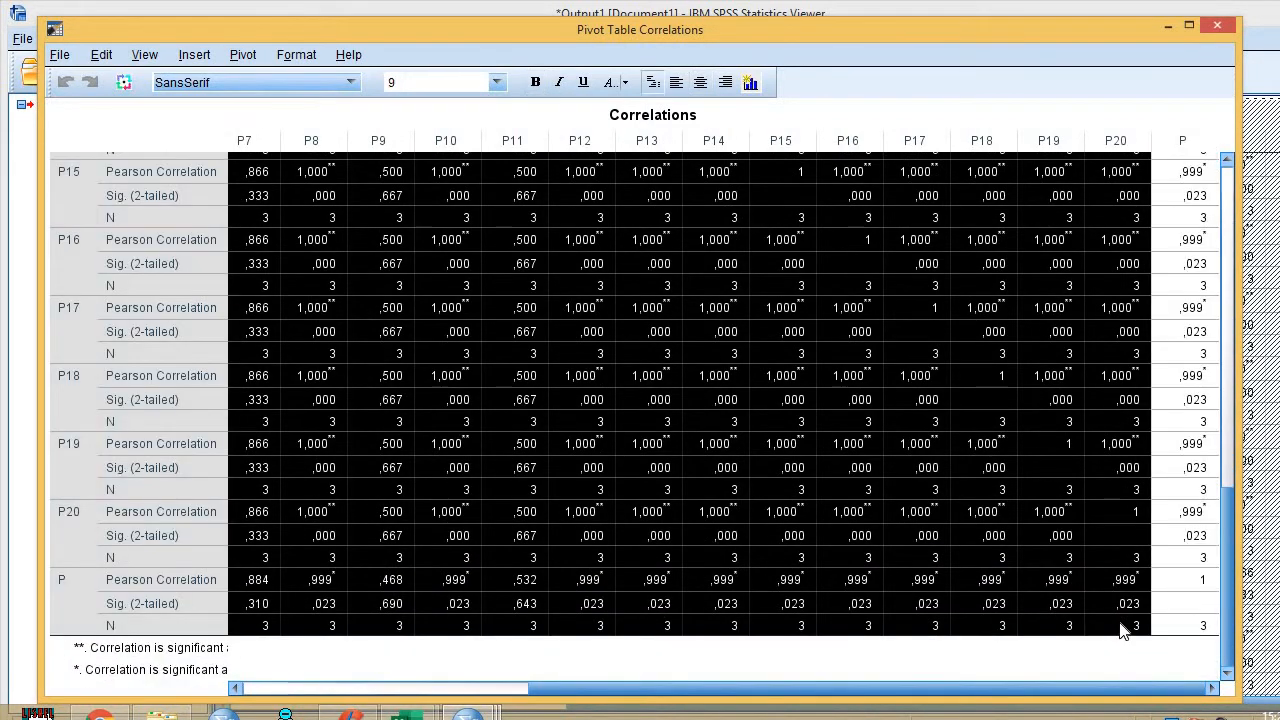
key("Delete")
Delete the Sig. (2-tailed) and N rows of items P1 to P8 from the Correlations table
scroll(290, 235, "up", 3)
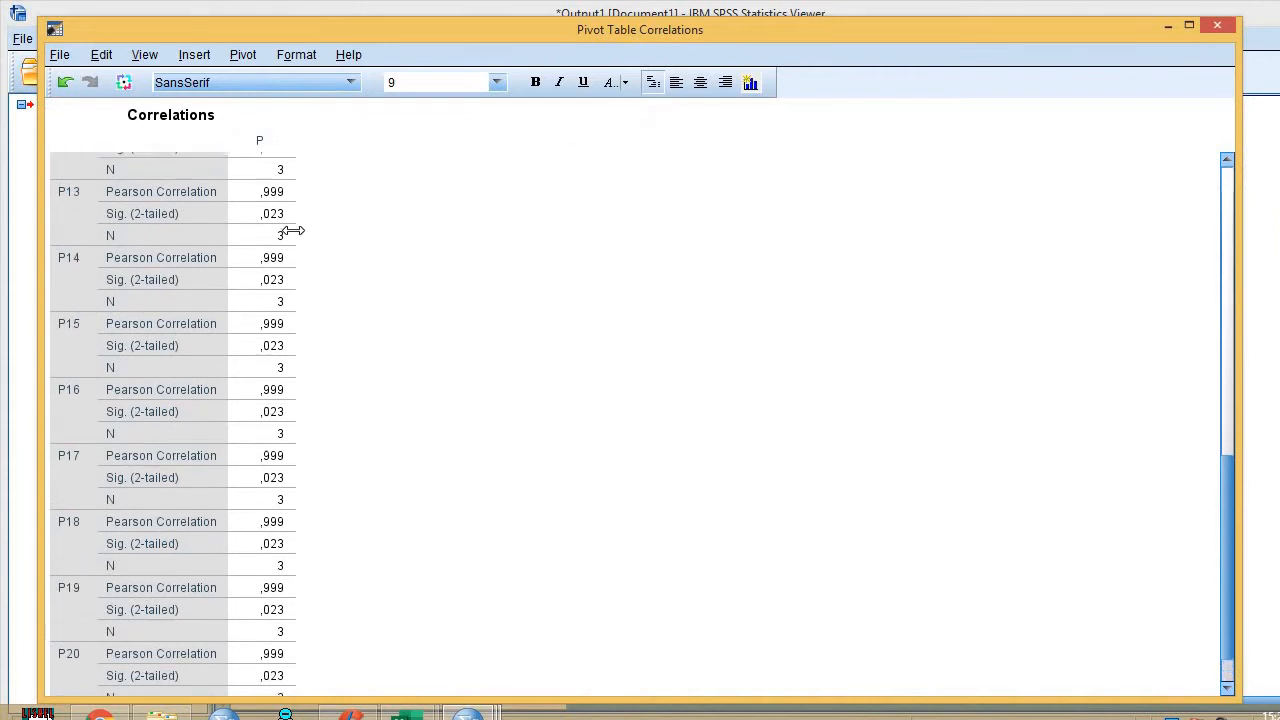
scroll(283, 220, "up", 1)
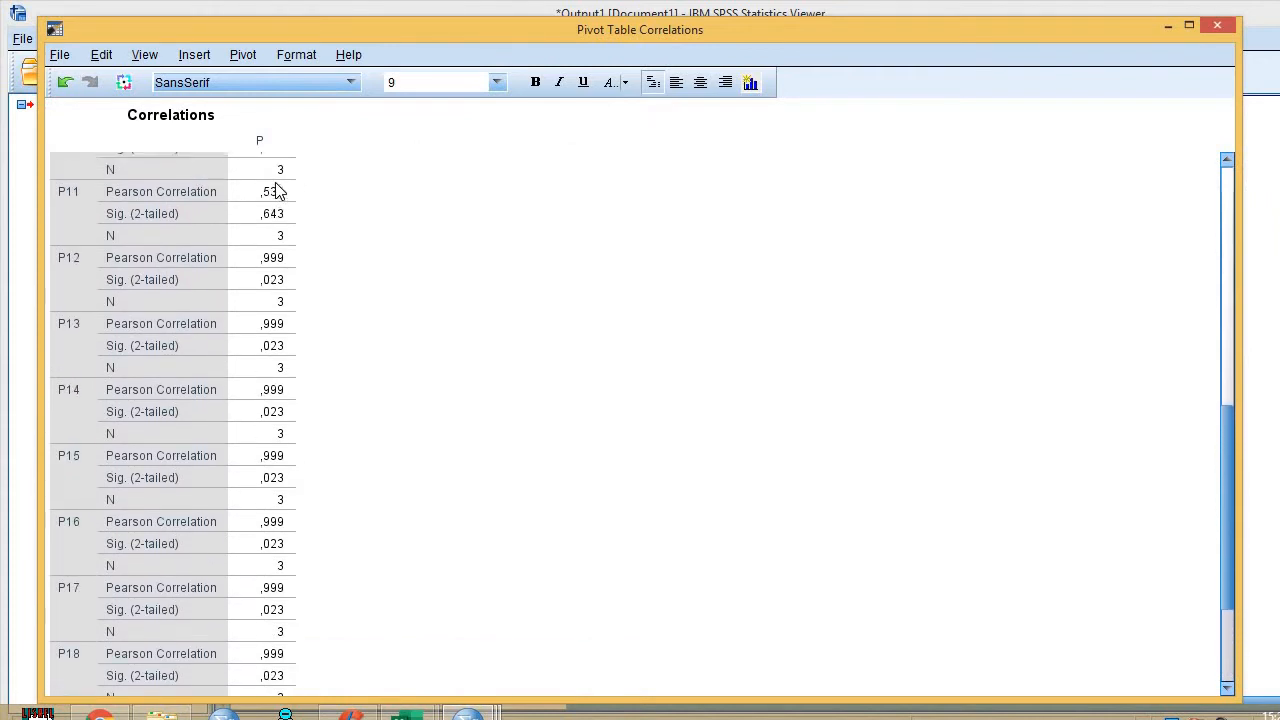
scroll(279, 191, "up", 2)
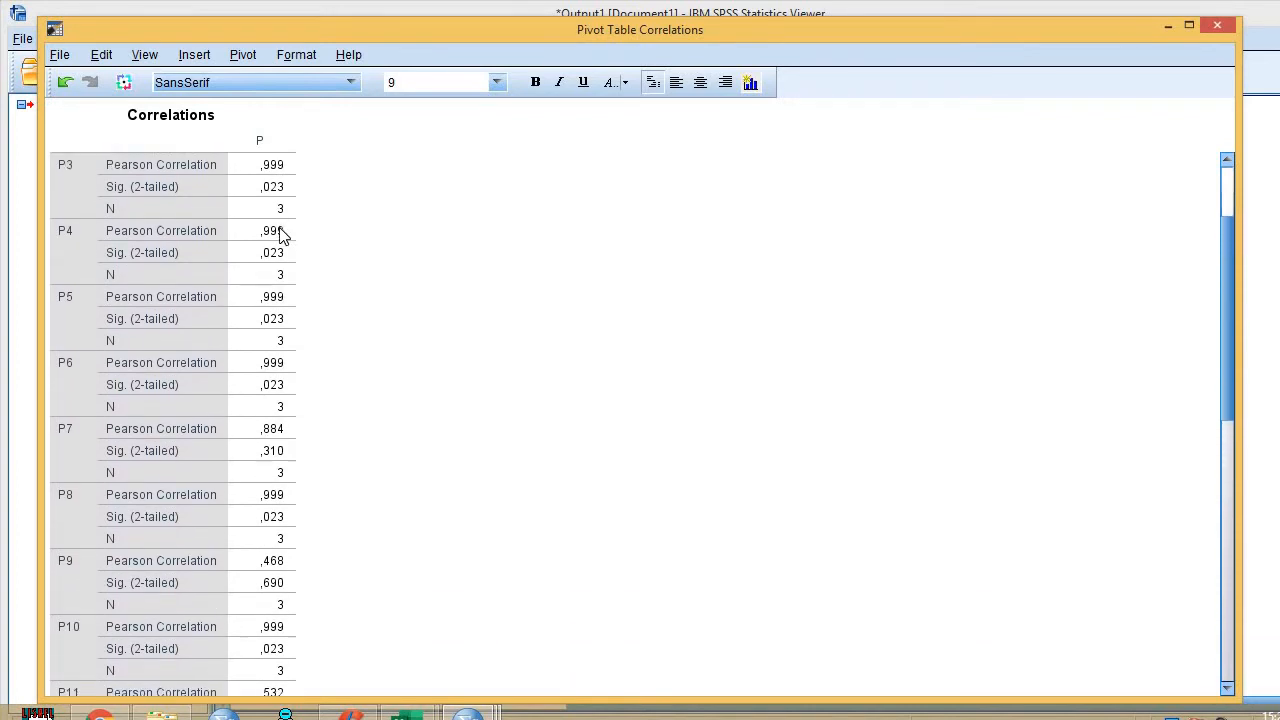
scroll(280, 234, "up", 1)
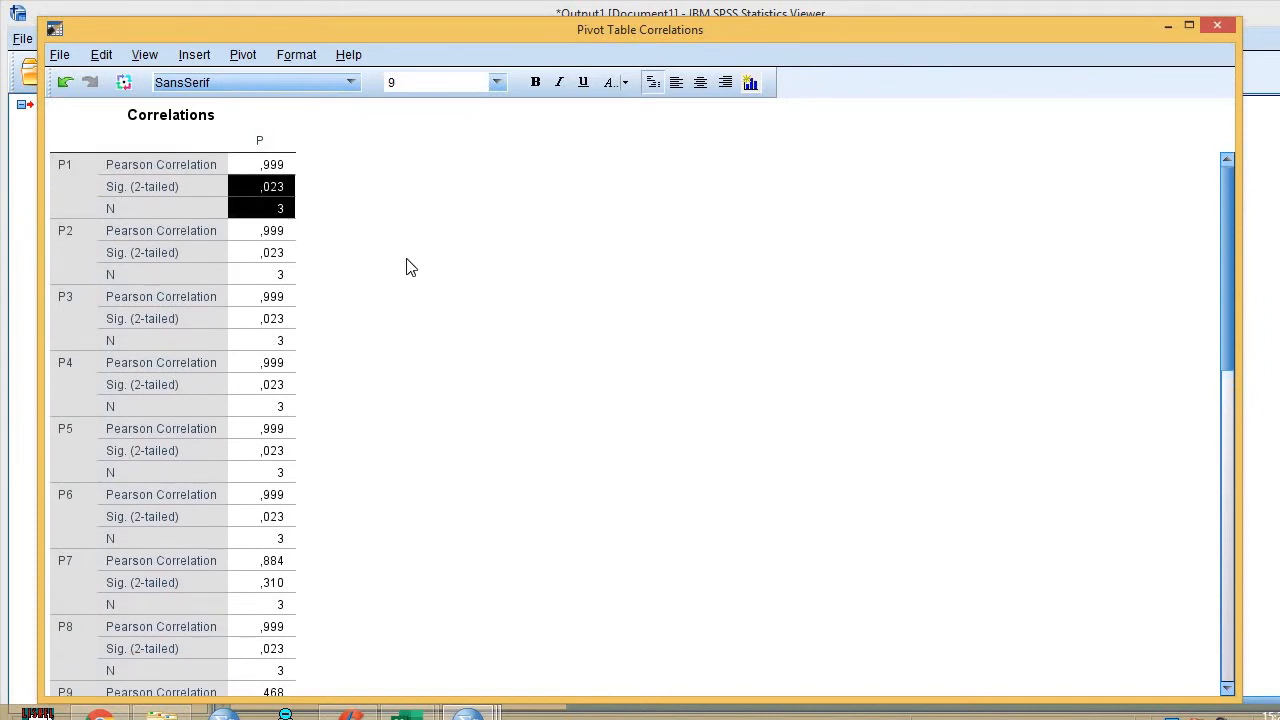
key("Delete")
left_click_drag(285, 212, 280, 252)
key("Delete")
key("Delete")
key("Delete")
key("Delete")
left_click_drag(274, 298, 276, 373)
key("Delete")
key("Delete")
key("Delete")
Delete the Sig. (2-tailed) and N rows of items P9 and P10
left_click(278, 383)
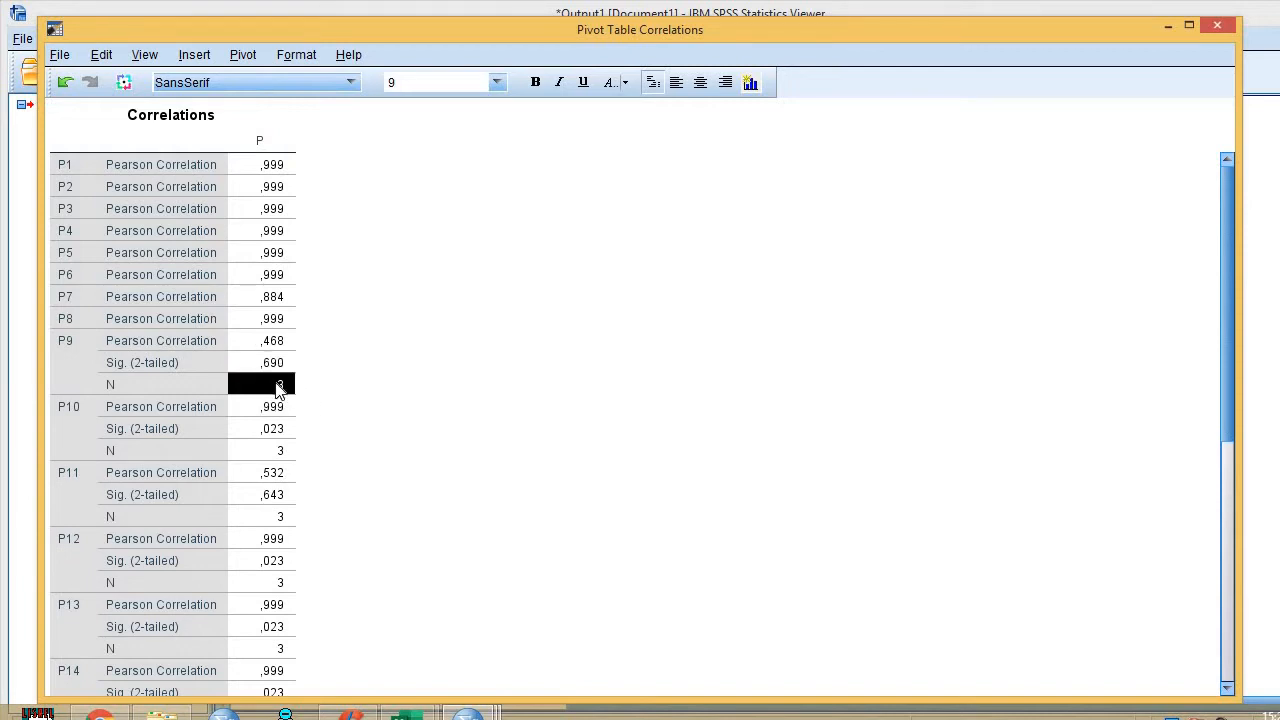
key("Delete")
left_click(268, 364)
key("Delete")
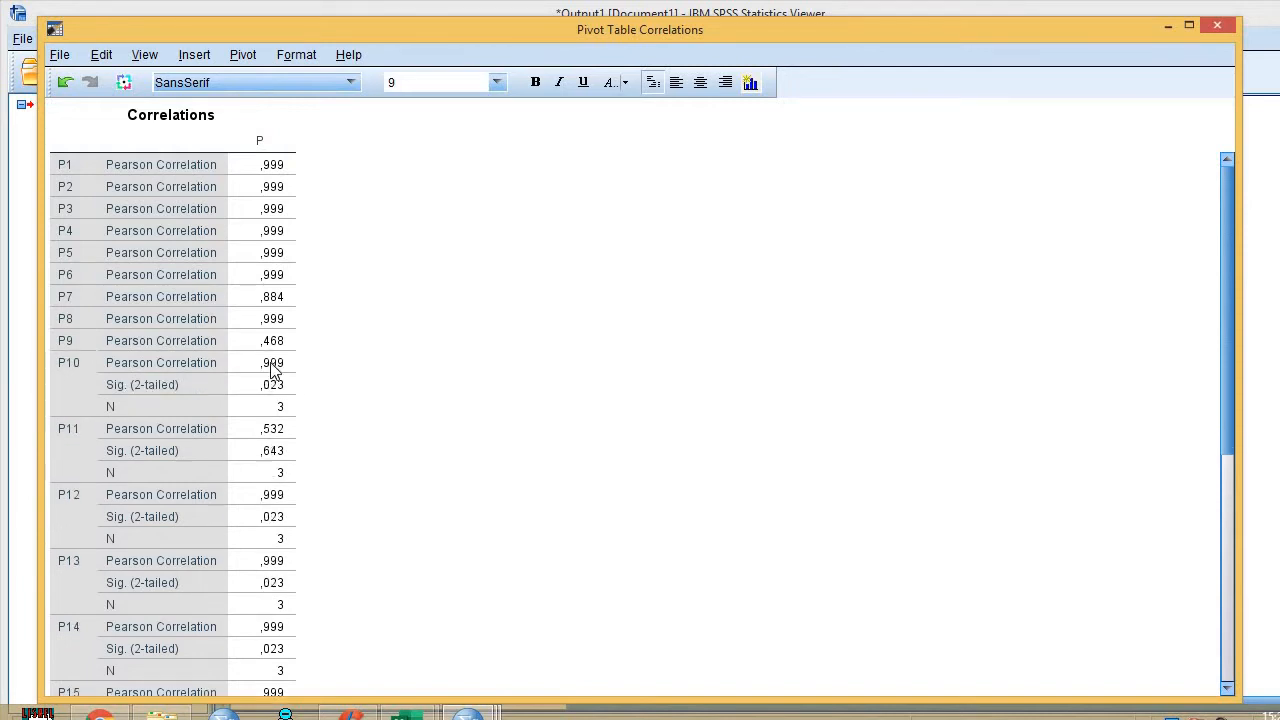
left_click_drag(280, 386, 280, 406)
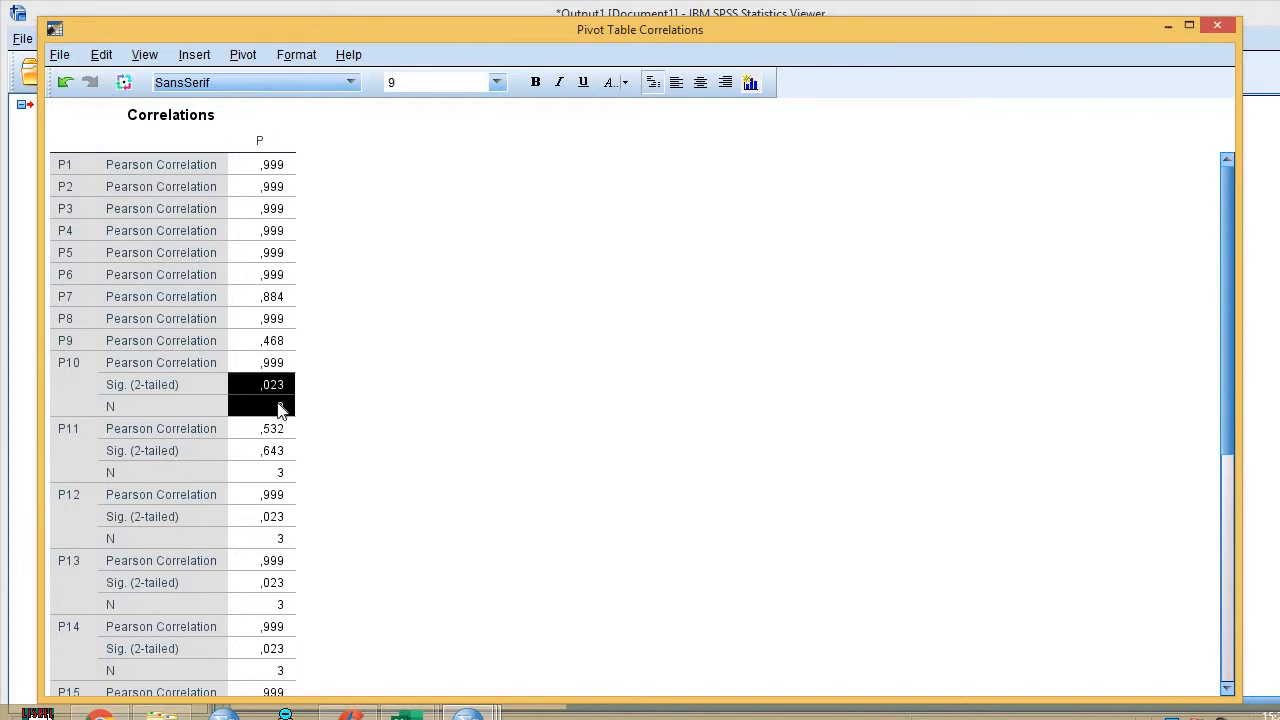
key("Delete")
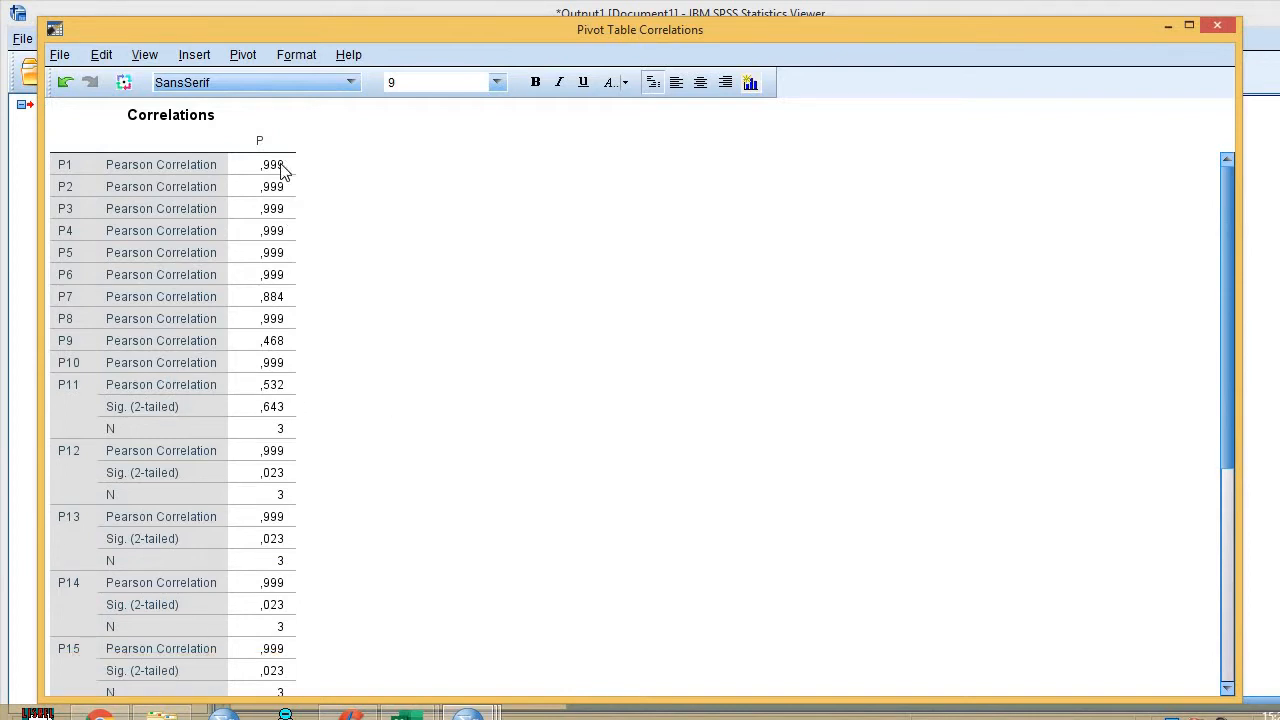
Delete the N row of P11, the Sig. (2-tailed) and N rows of P12, and the Pearson Correlation row of P13
left_click(277, 436)
key("Delete")
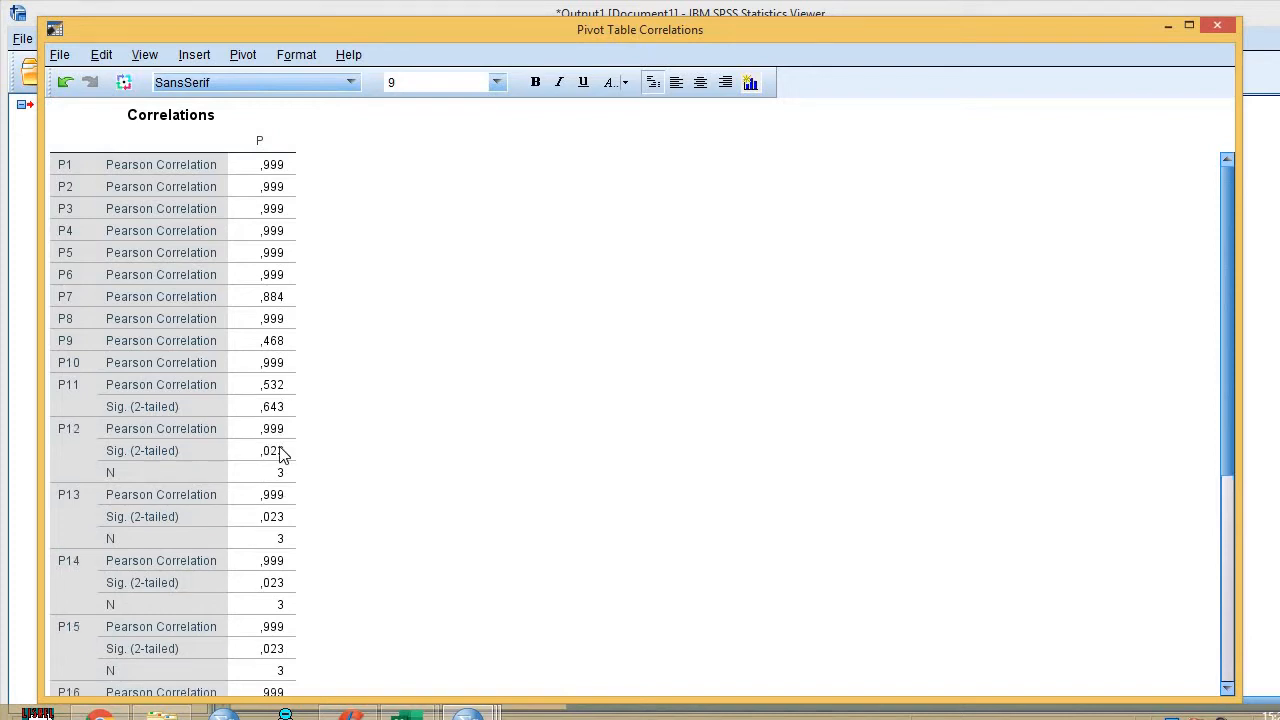
left_click_drag(277, 450, 276, 494)
key("Delete")
Delete the Sig. (2-tailed) and N rows of P14 and the N row of P13
scroll(310, 490, "down", 3)
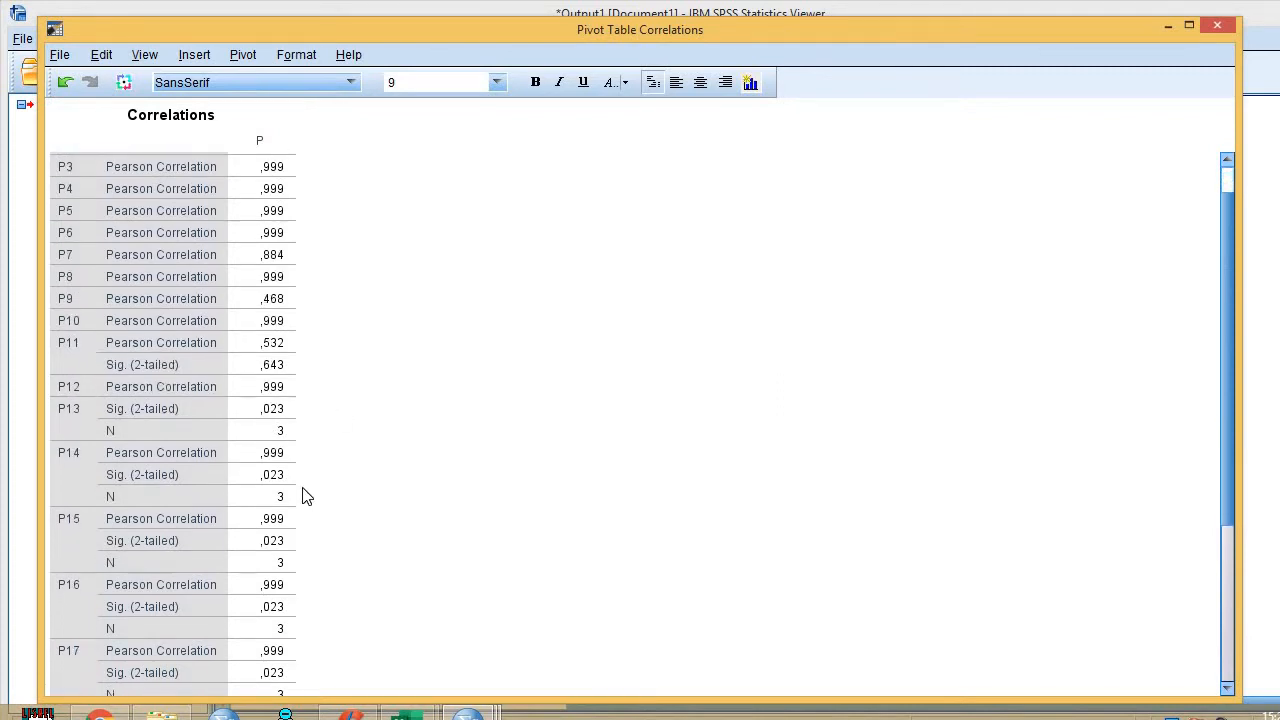
left_click(268, 466)
left_click_drag(270, 478, 280, 488)
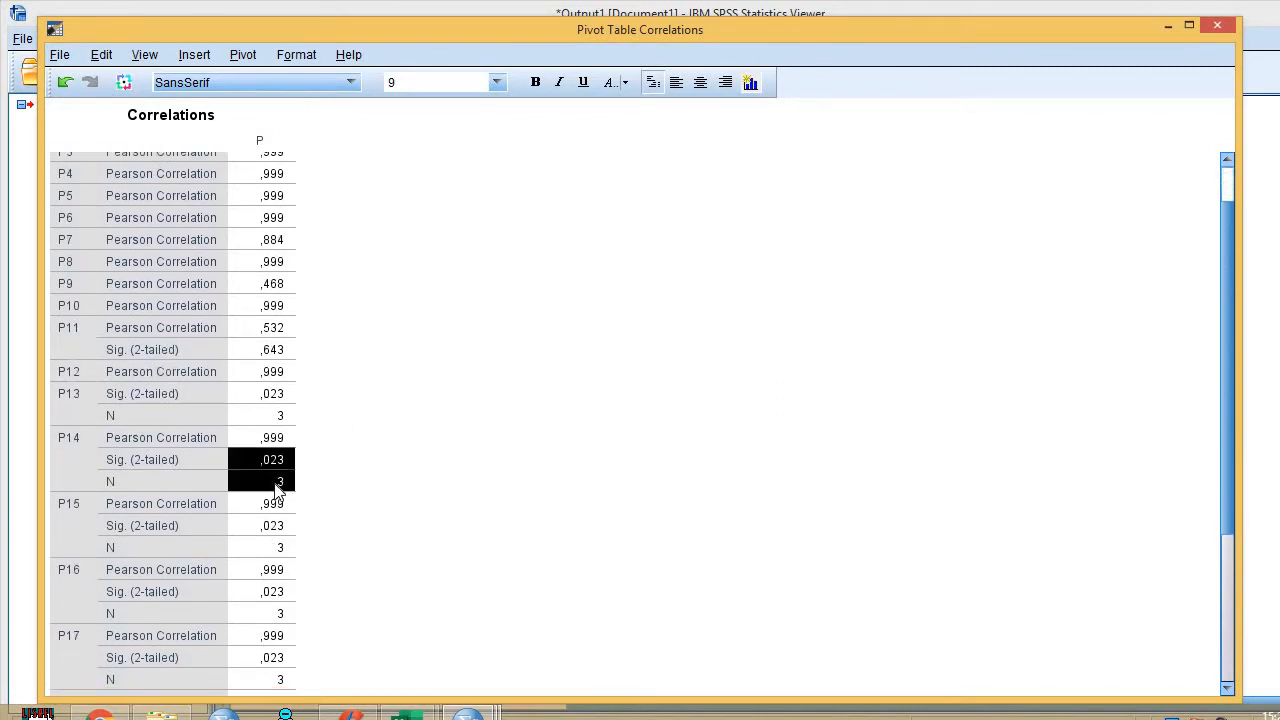
key("Delete")
left_click(280, 420)
key("Delete")
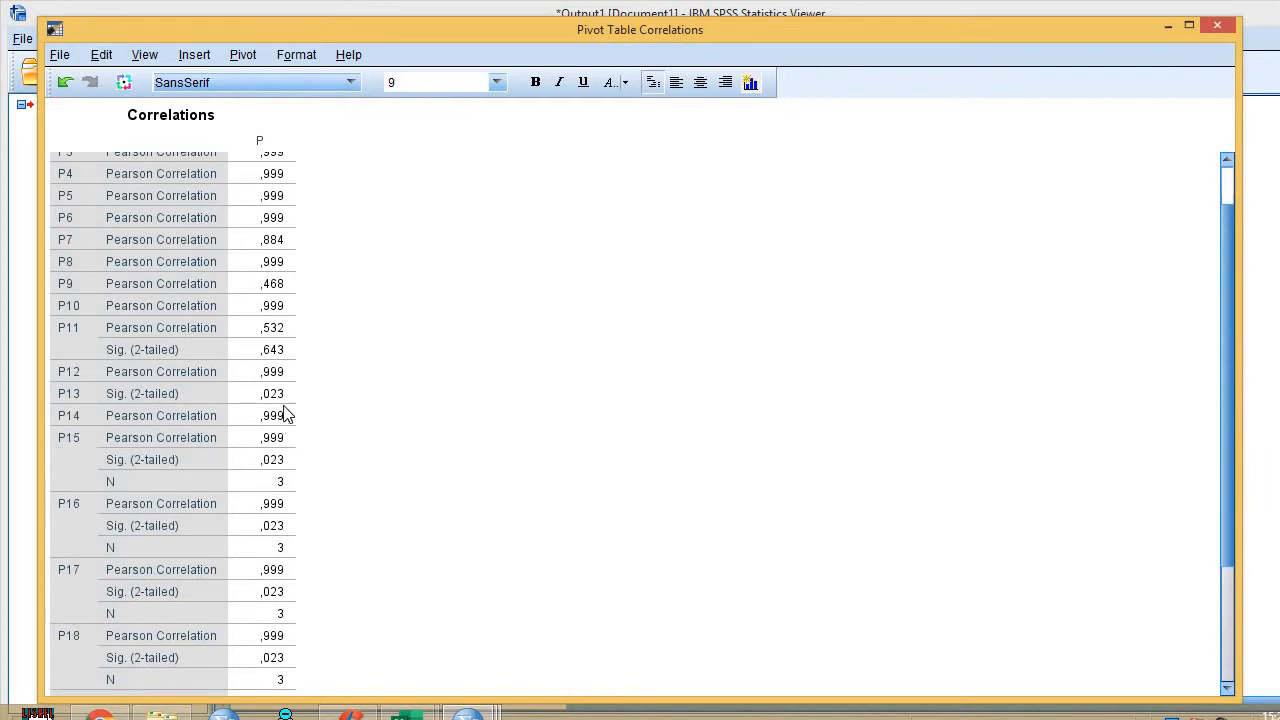
double_click(282, 398)
key("Escape")
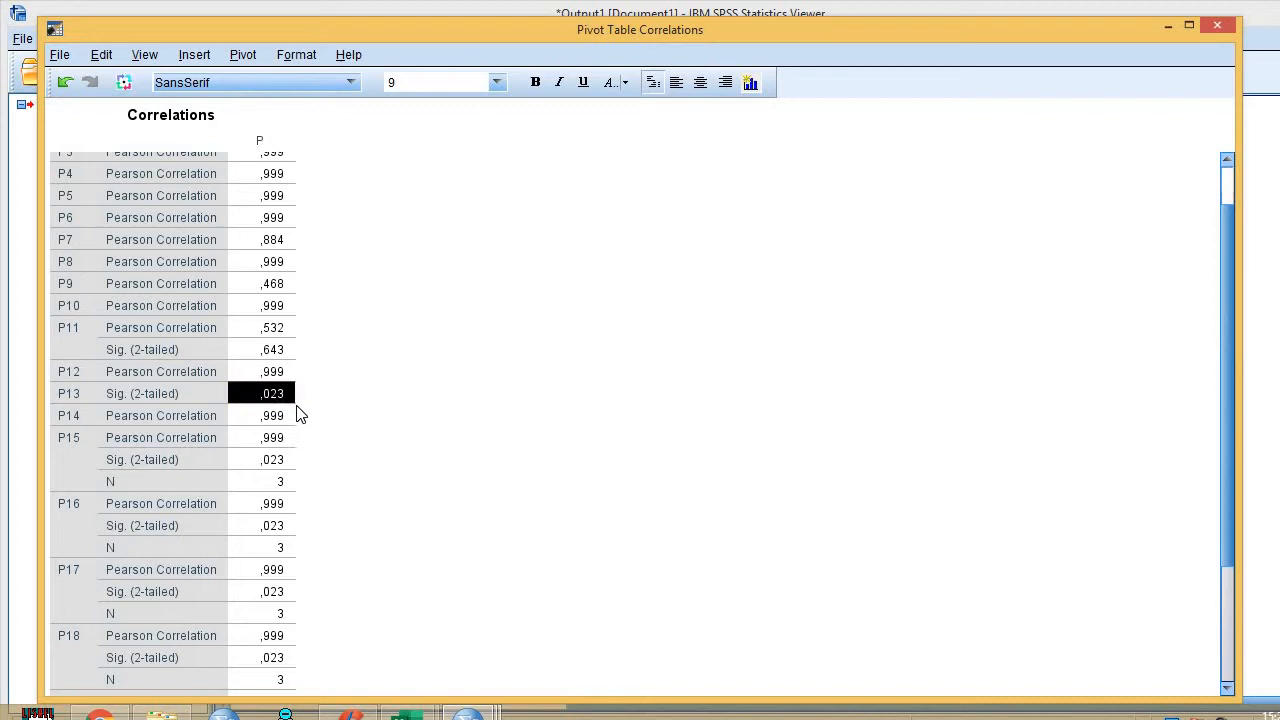
Delete the Sig. (2-tailed) and N rows of P16 and the N row of P15
left_click(268, 459)
scroll(276, 505, "down", 7)
left_click_drag(274, 508, 274, 527)
key("Delete")
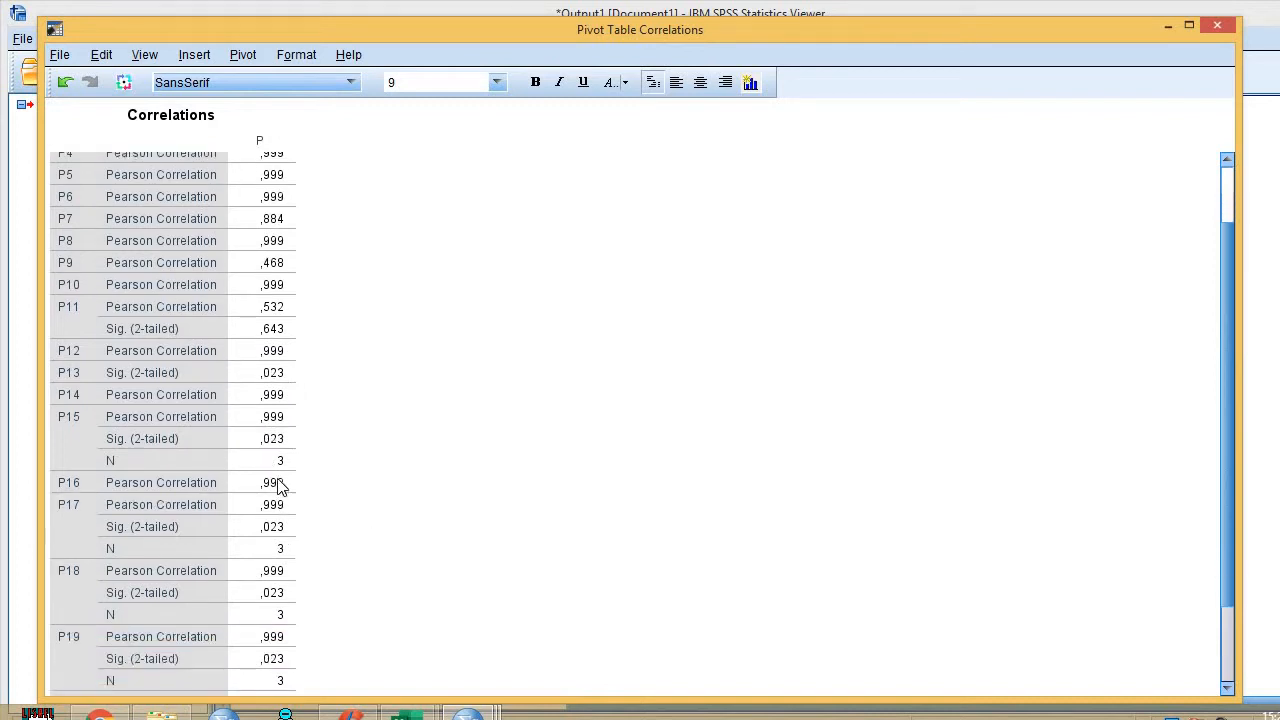
left_click(282, 460)
key("Delete")
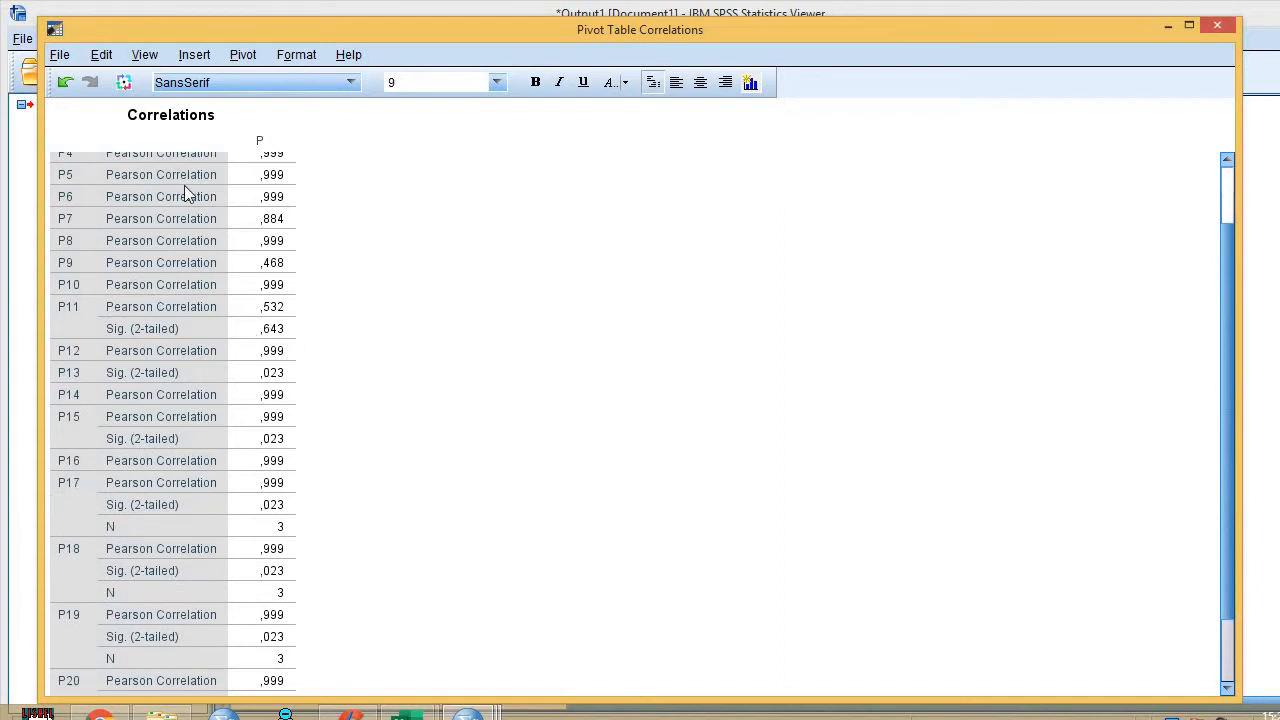
Review each item's Pearson correlation with the total P and close the pivot table editor
scroll(252, 198, "up", 3)
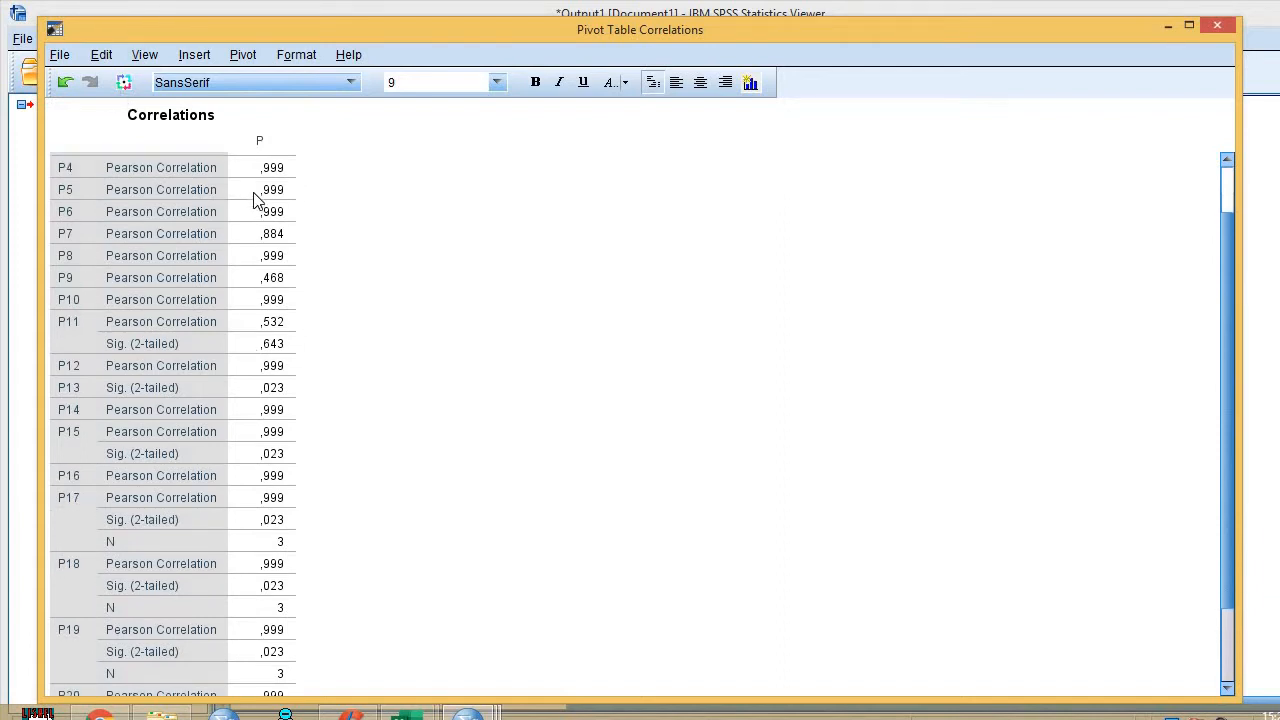
scroll(258, 195, "up", 3)
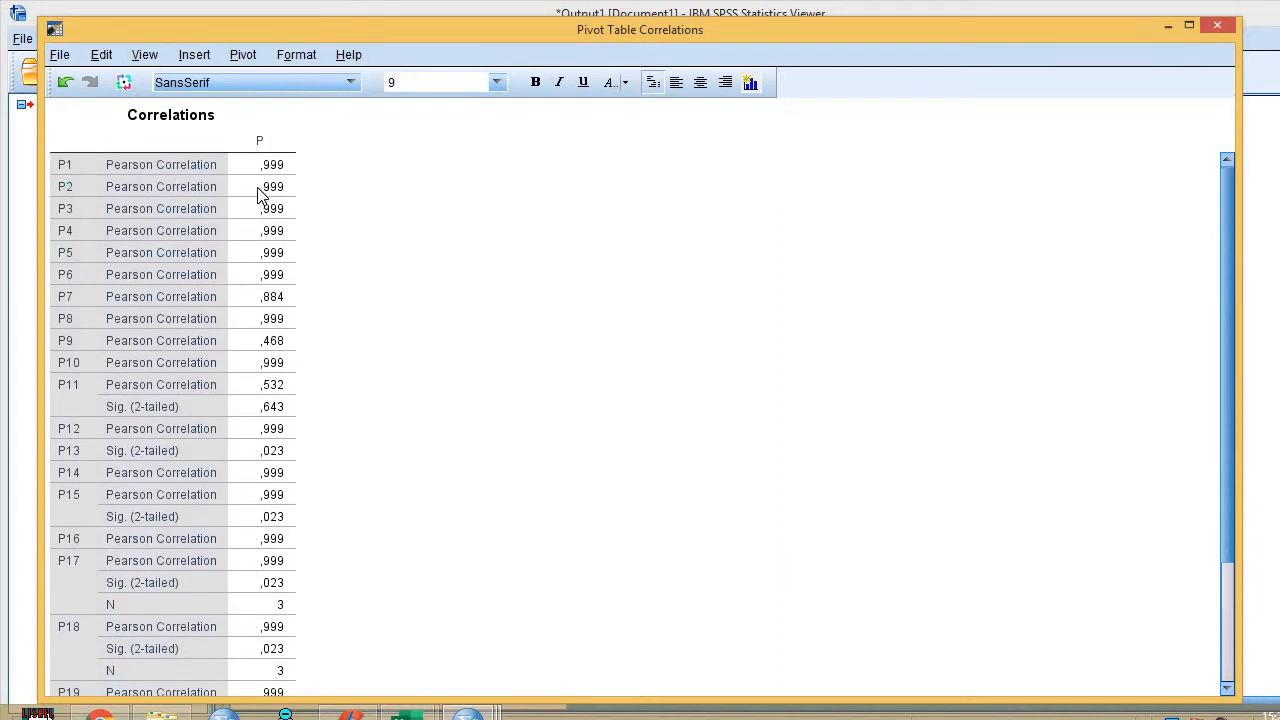
scroll(200, 520, "down", 3)
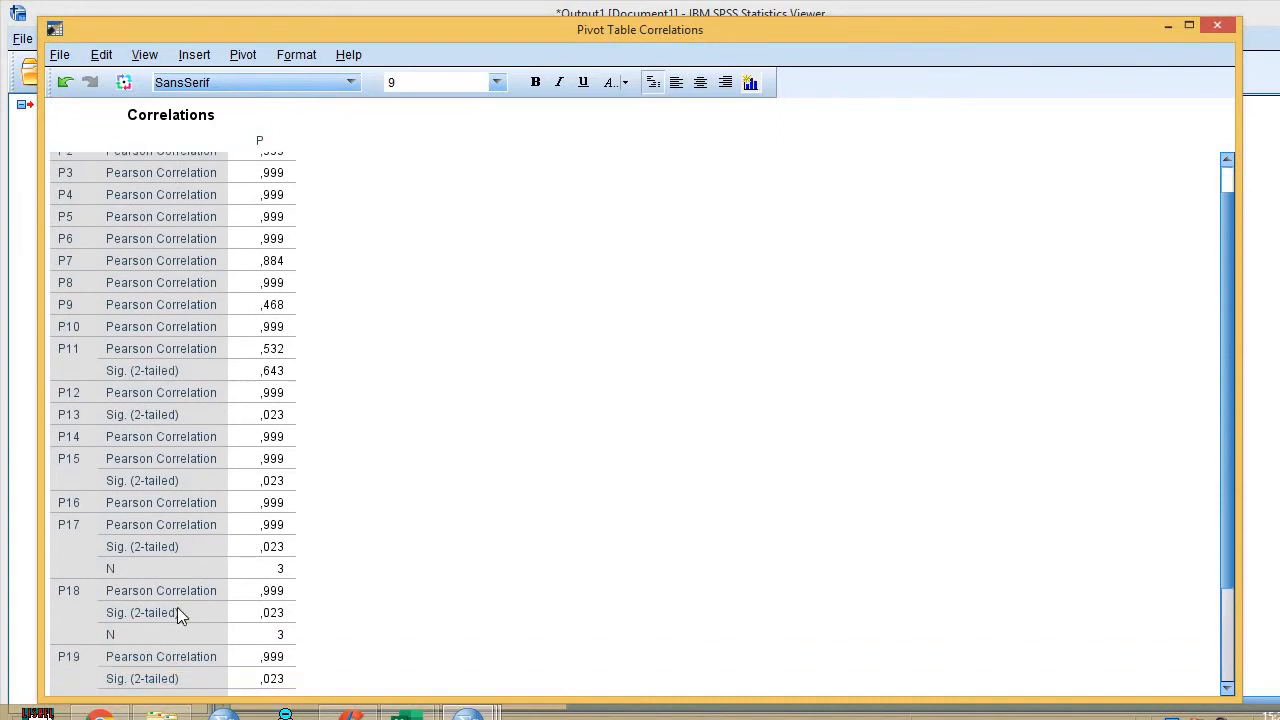
scroll(180, 640, "down", 2)
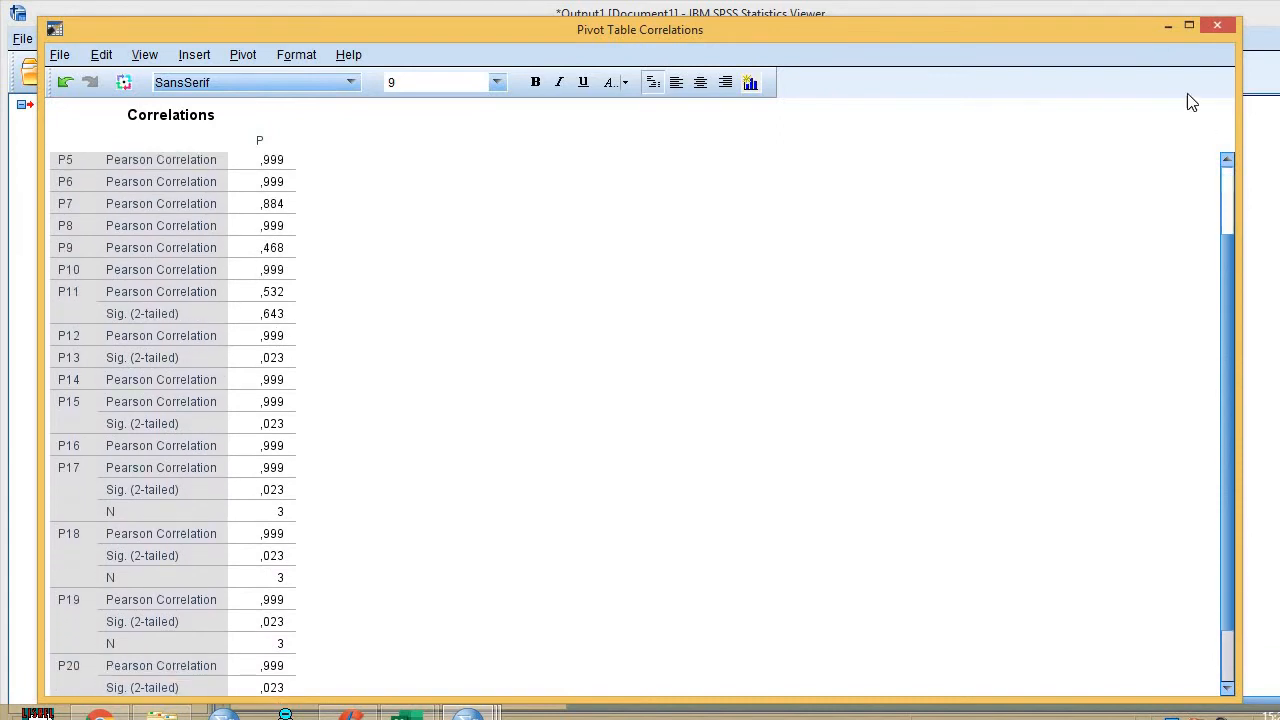
left_click(1217, 24)
scroll(323, 226, "up", 3)
scroll(457, 163, "up", 1)
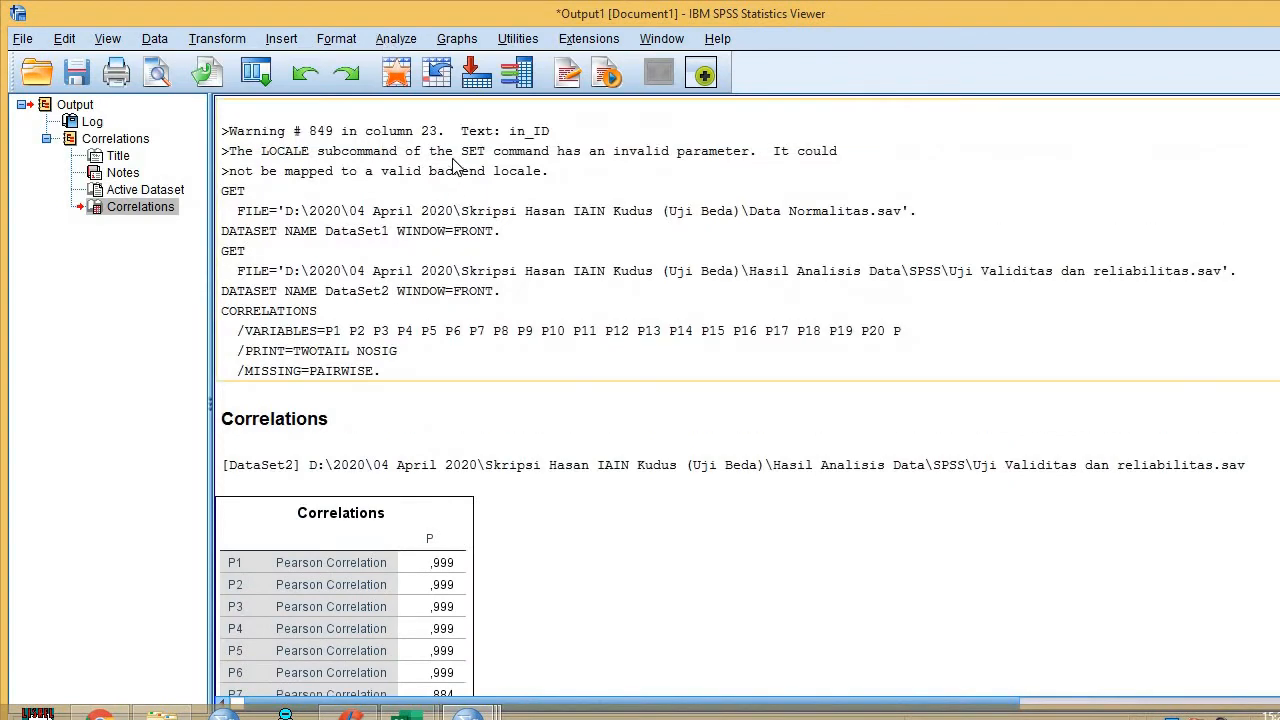
Run a Reliability Analysis with the Alpha model on items P1 to P20, leaving out the total P
left_click(396, 38)
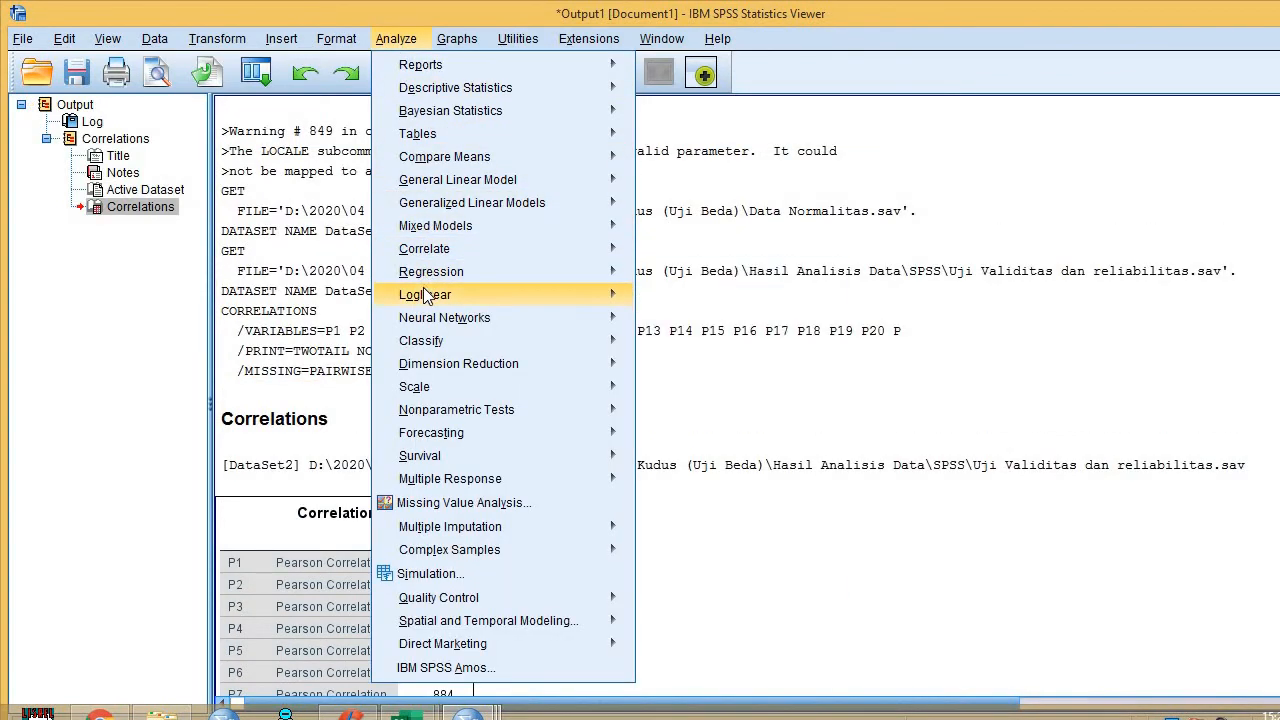
mouse_move(486, 386)
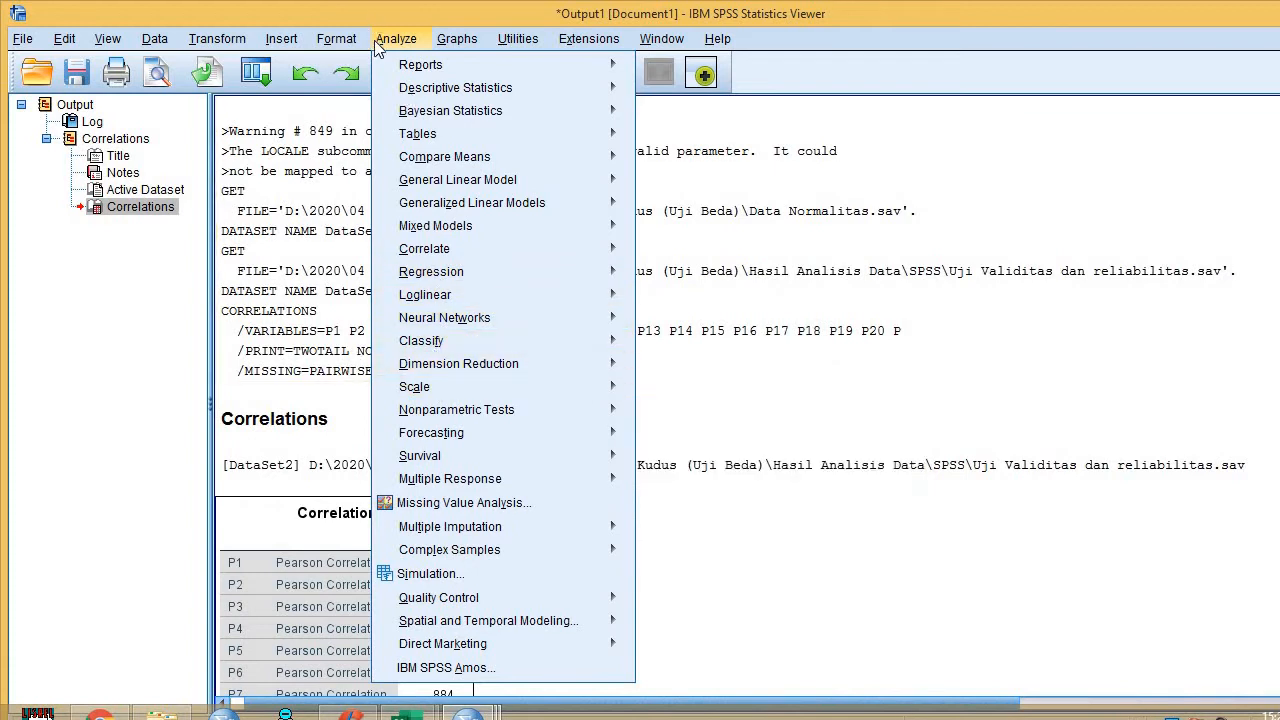
mouse_move(435, 387)
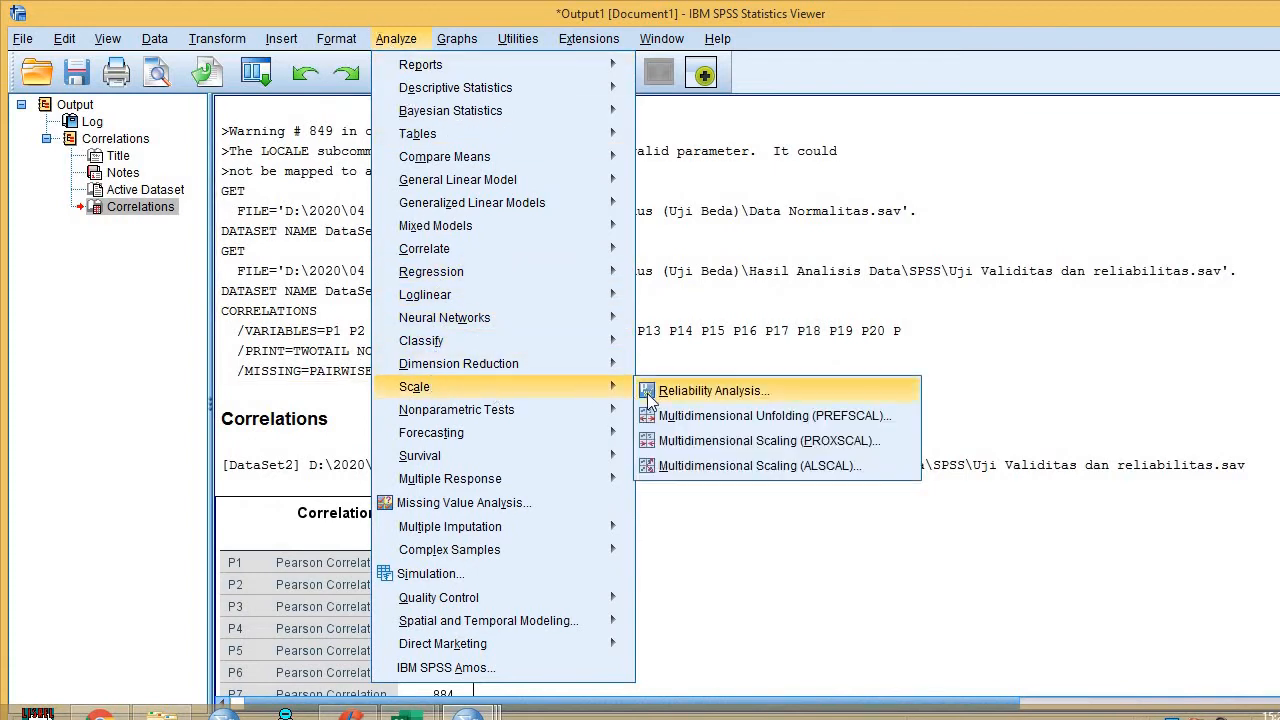
left_click(710, 391)
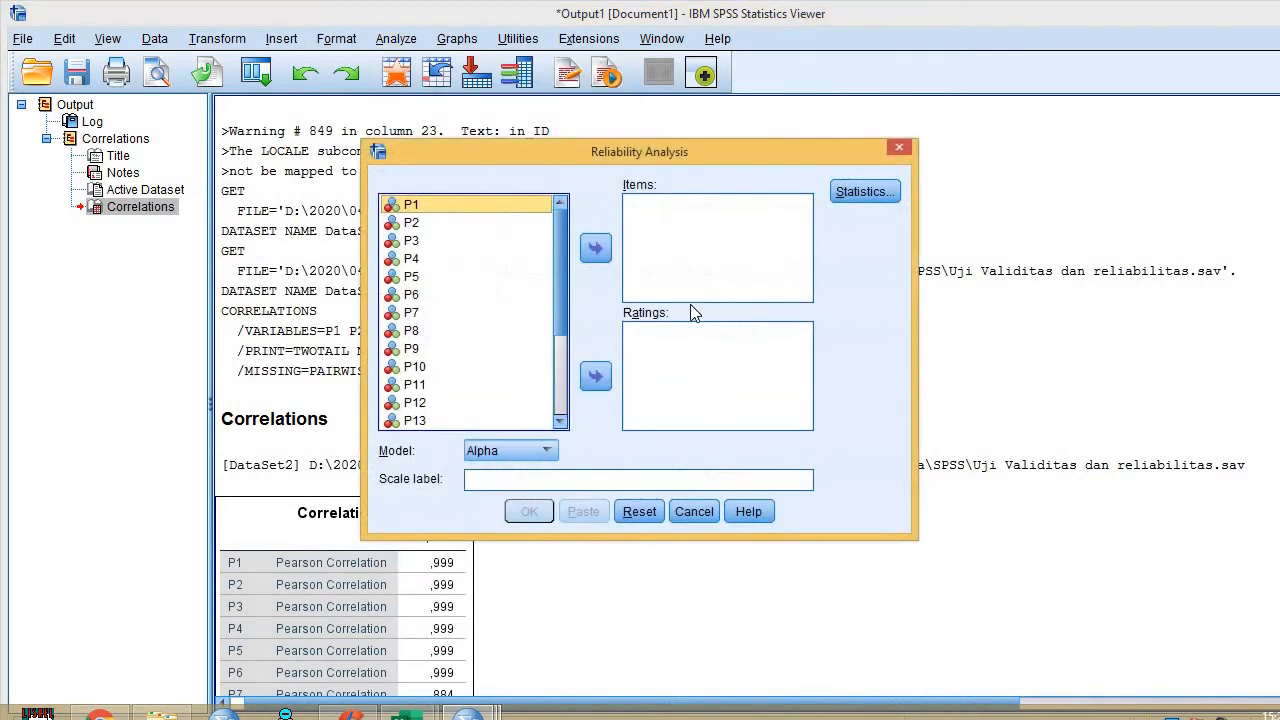
scroll(415, 266, "down", 3)
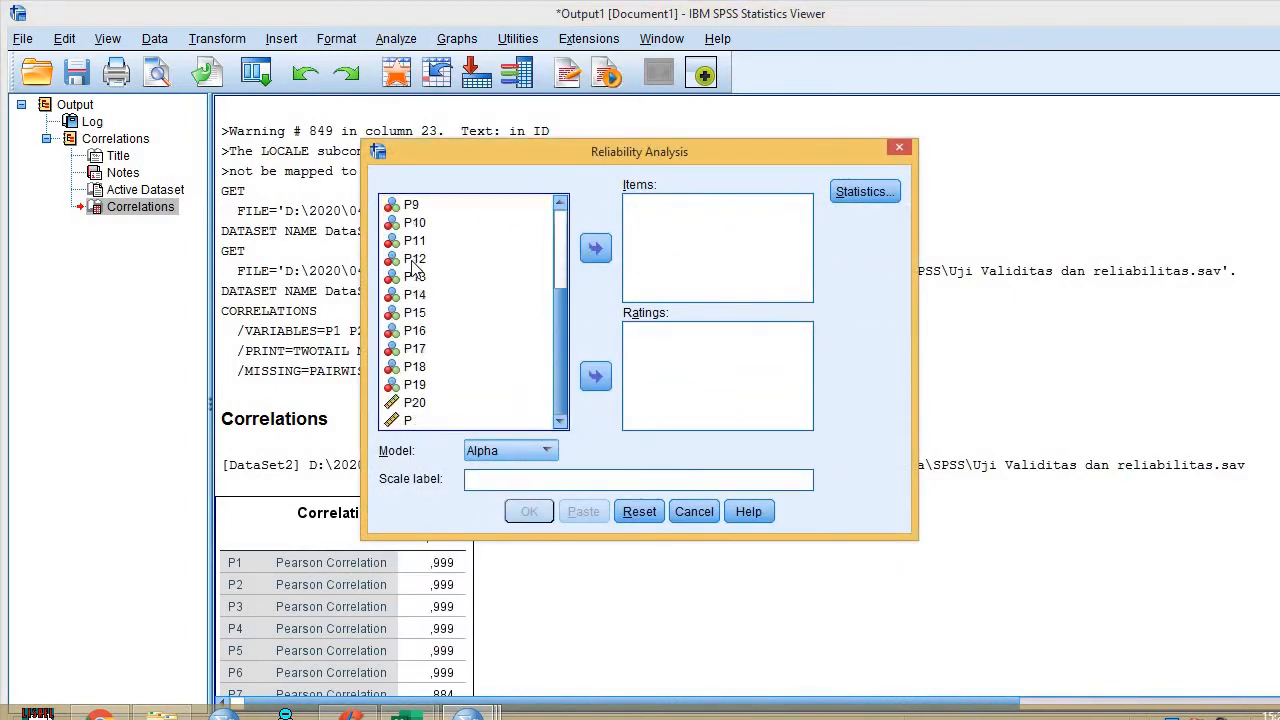
left_click(424, 404)
left_click(424, 404, "shift")
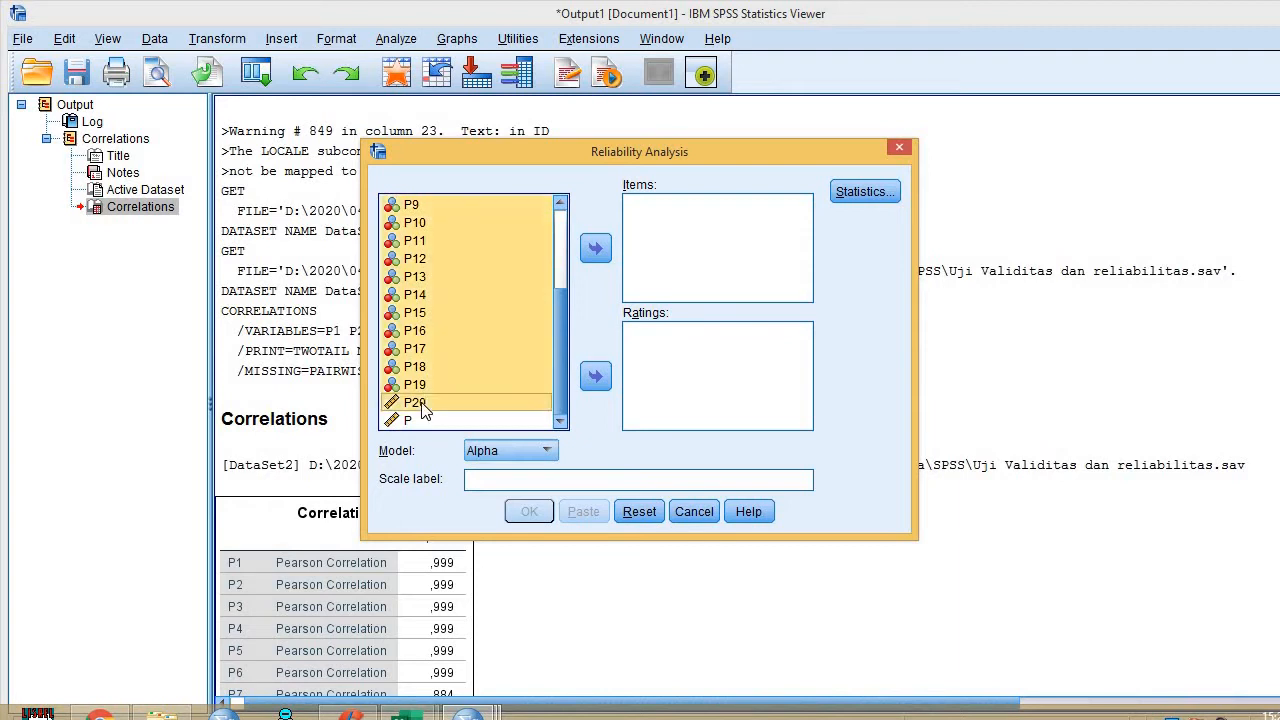
left_click(595, 250)
left_click(529, 512)
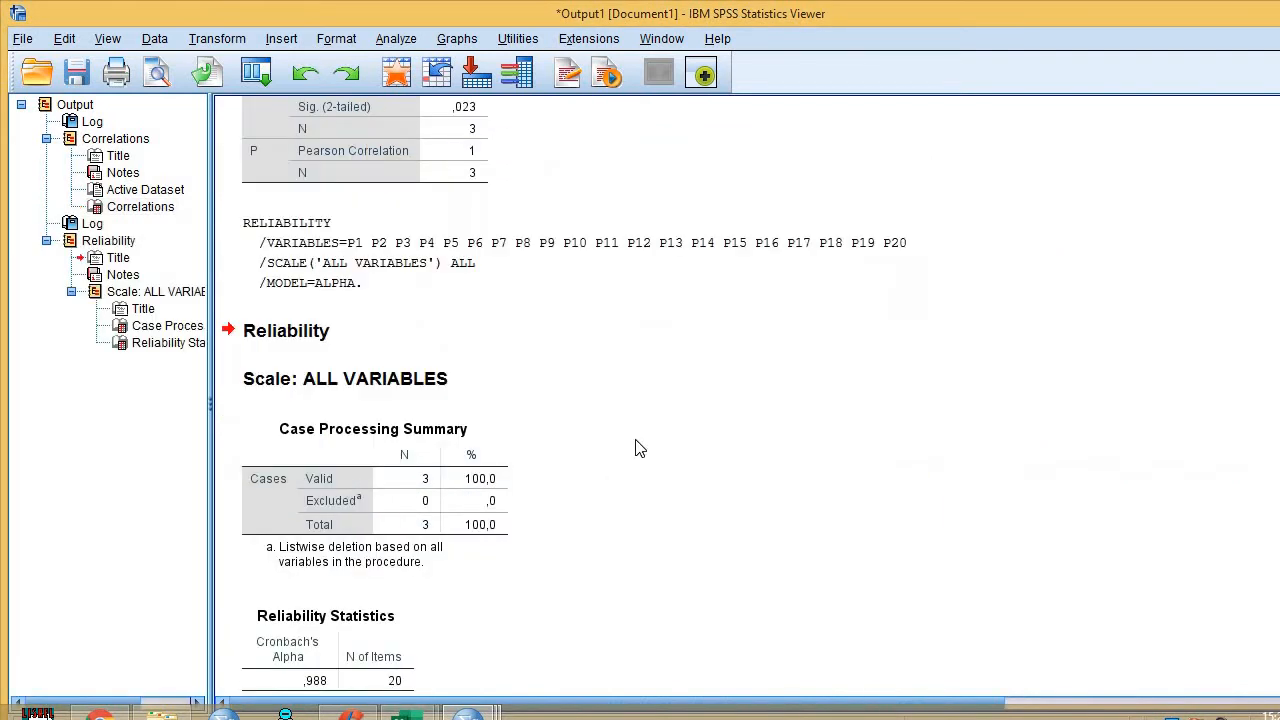
Examine the Cronbach's Alpha value in the Reliability Statistics table of the reliability output
scroll(649, 405, "down", 1)
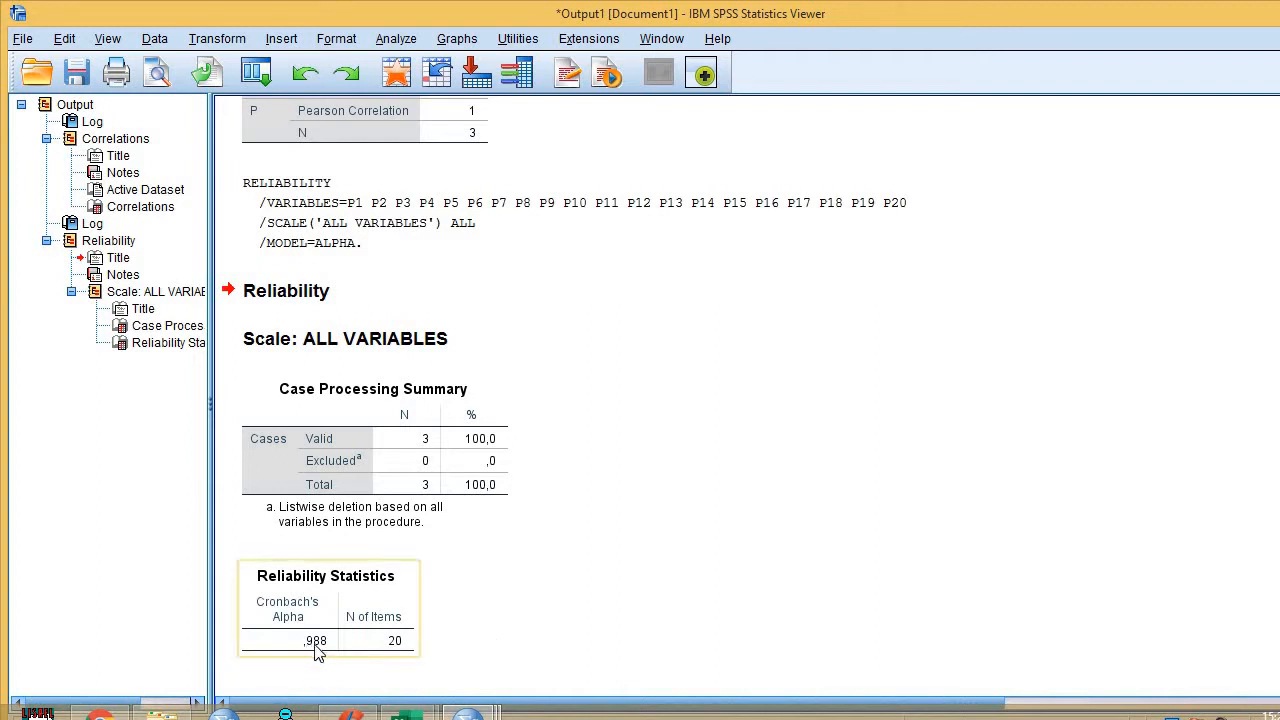
scroll(534, 434, "up", 3)
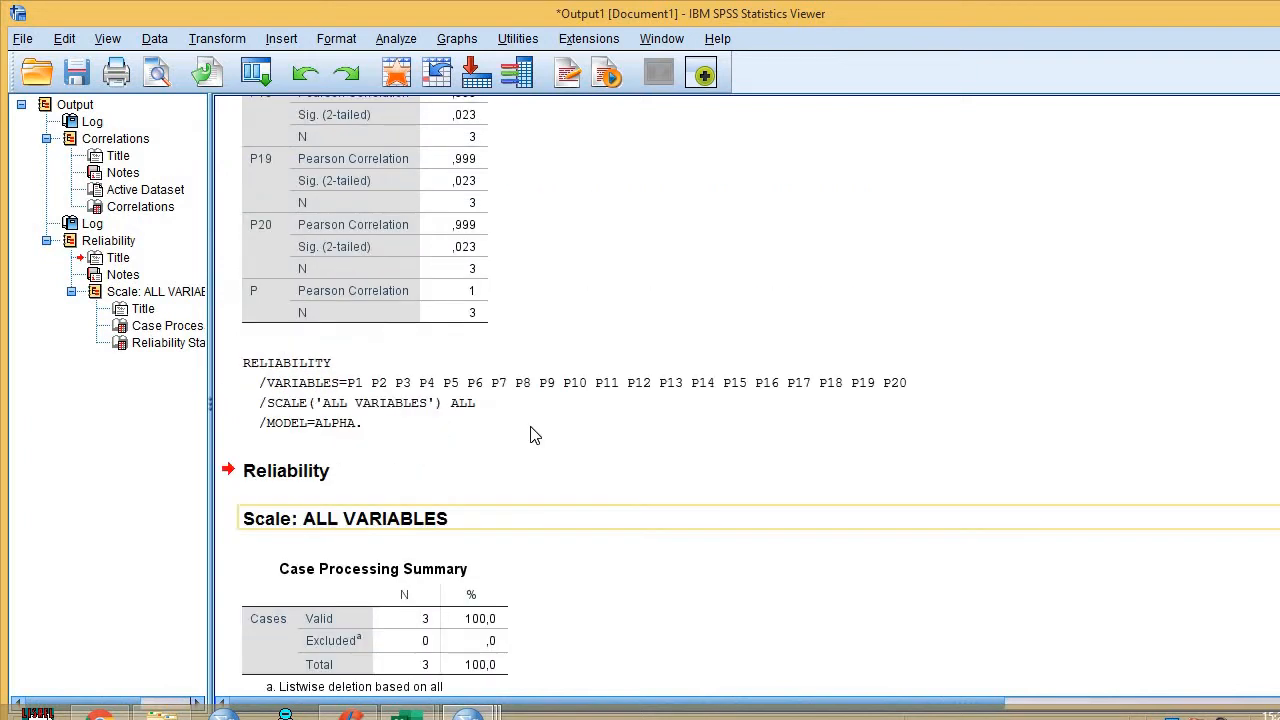
scroll(534, 434, "down", 3)
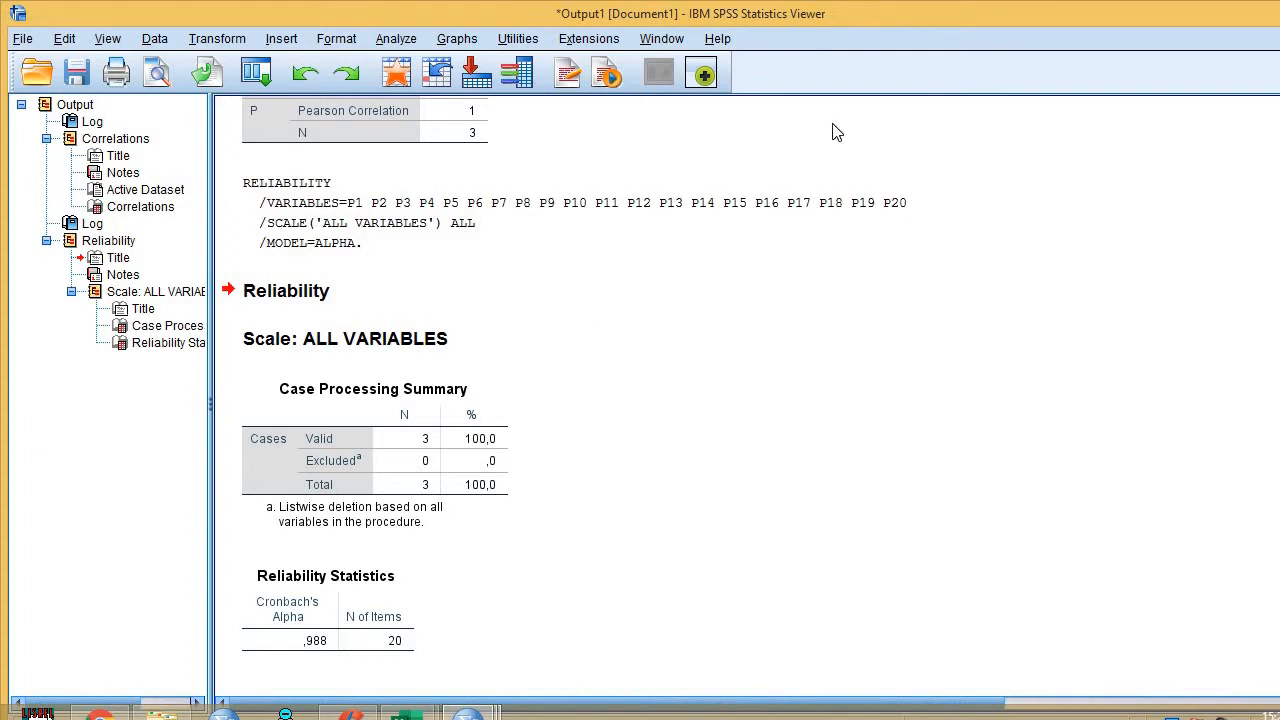
left_click(364, 576)
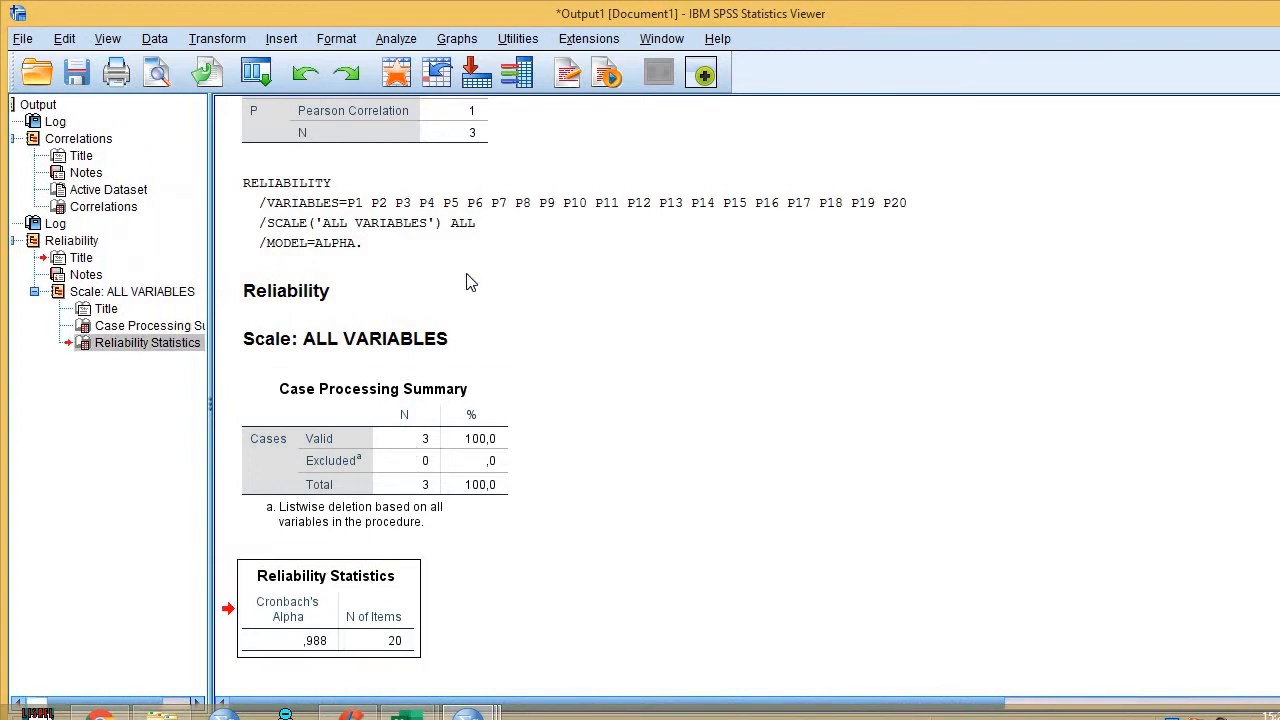
Review the output from the item-total correlations table through the reliability statistics and back
scroll(470, 282, "up", 7)
scroll(470, 282, "up", 10)
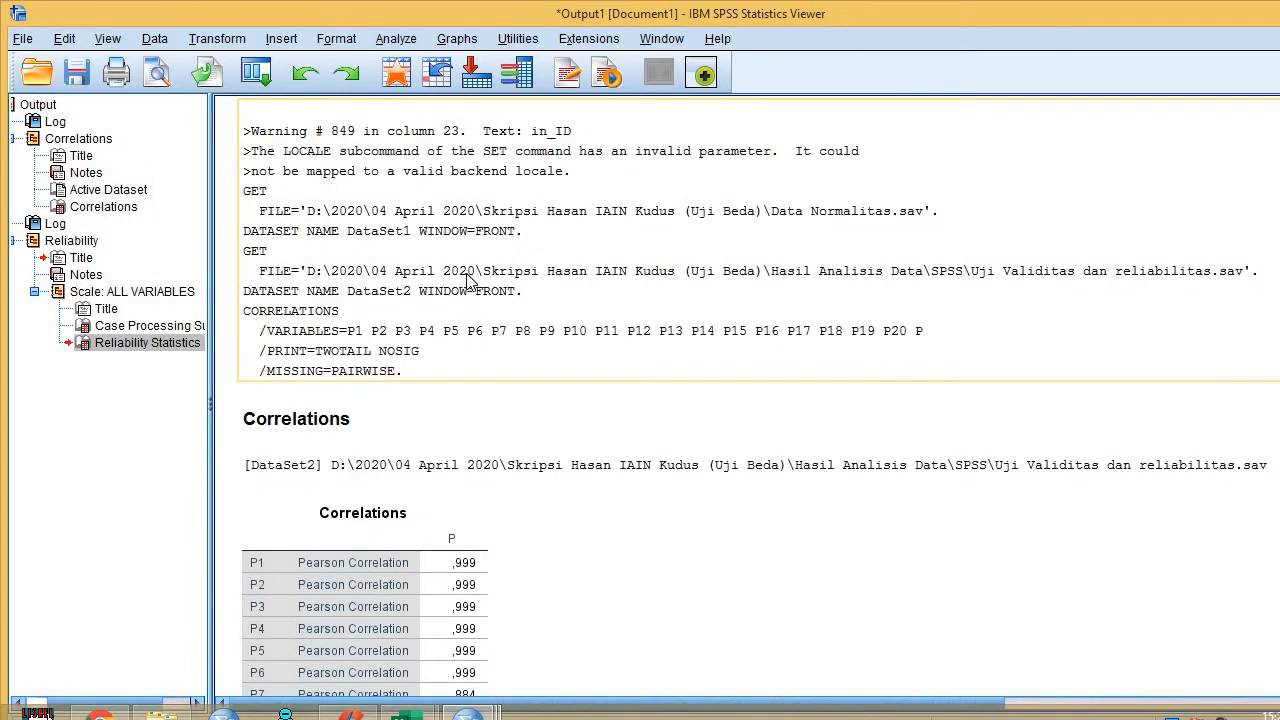
scroll(470, 282, "down", 15)
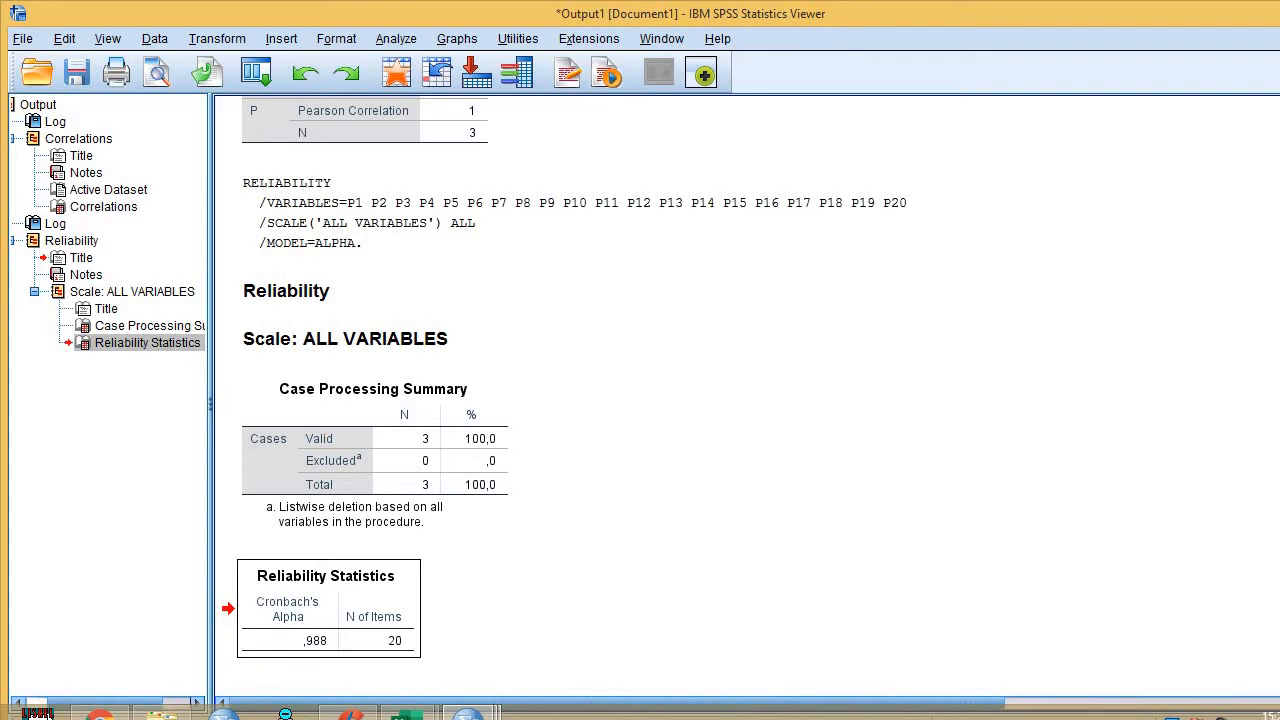
scroll(331, 172, "up", 15)
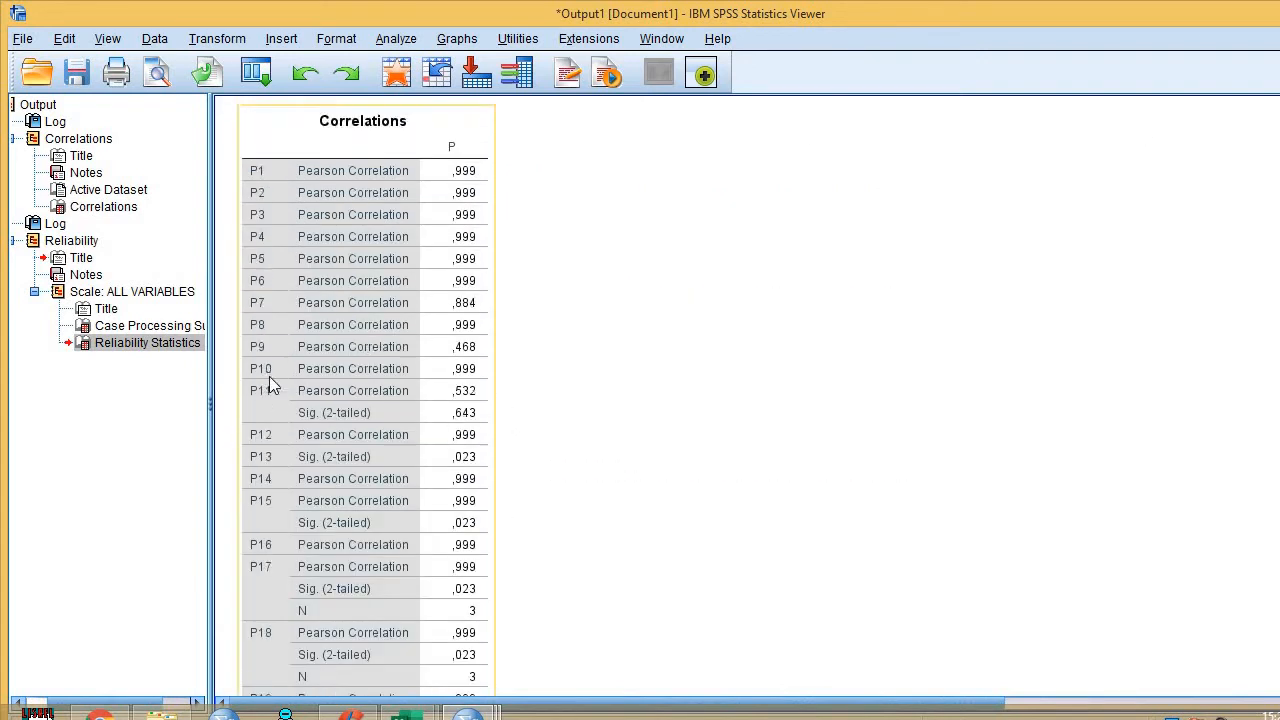
Open the SPSS data file Data Uji beda Independen from the SPSS folder and display its data values
left_click(162, 715)
left_click(409, 433)
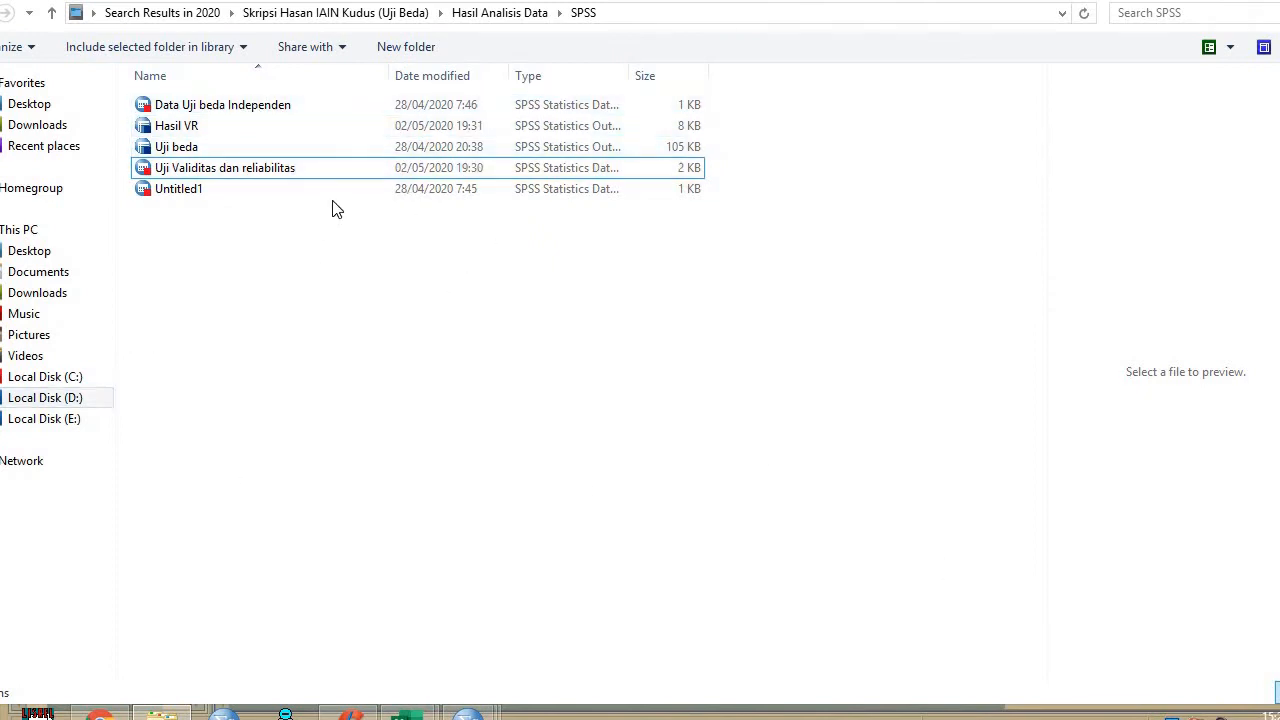
left_click(243, 172)
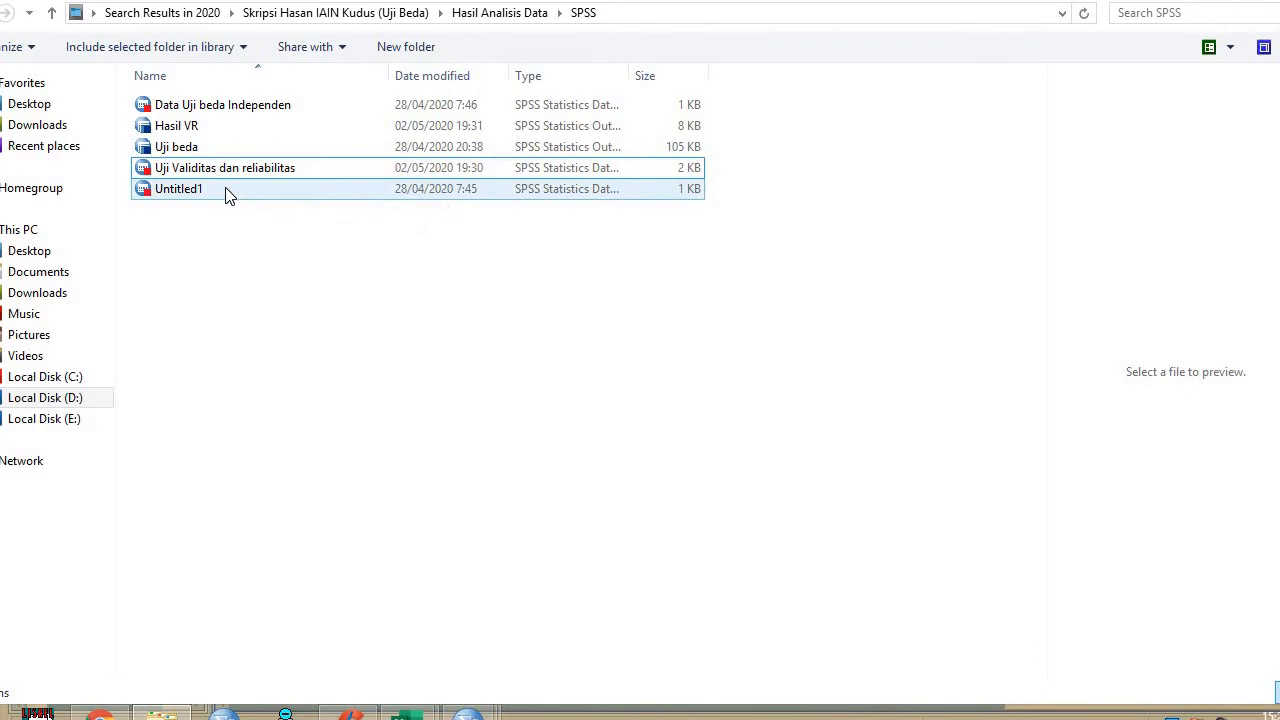
left_click(258, 112)
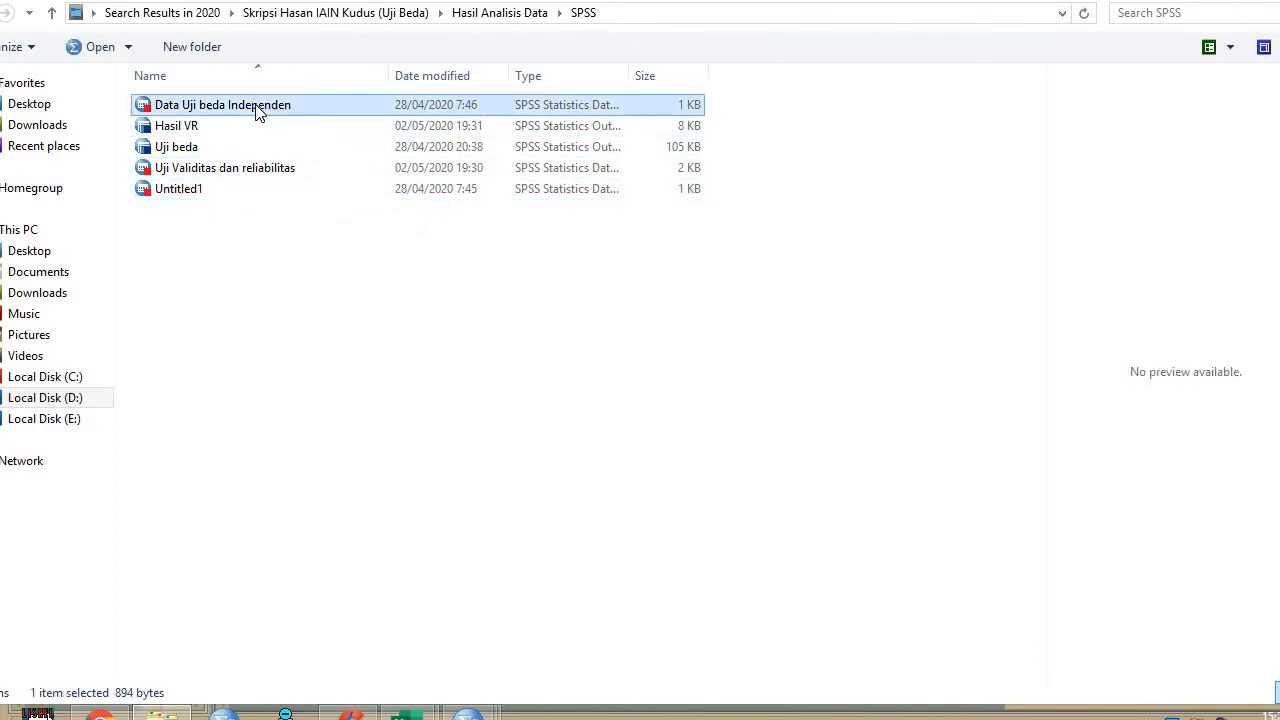
double_click(258, 112)
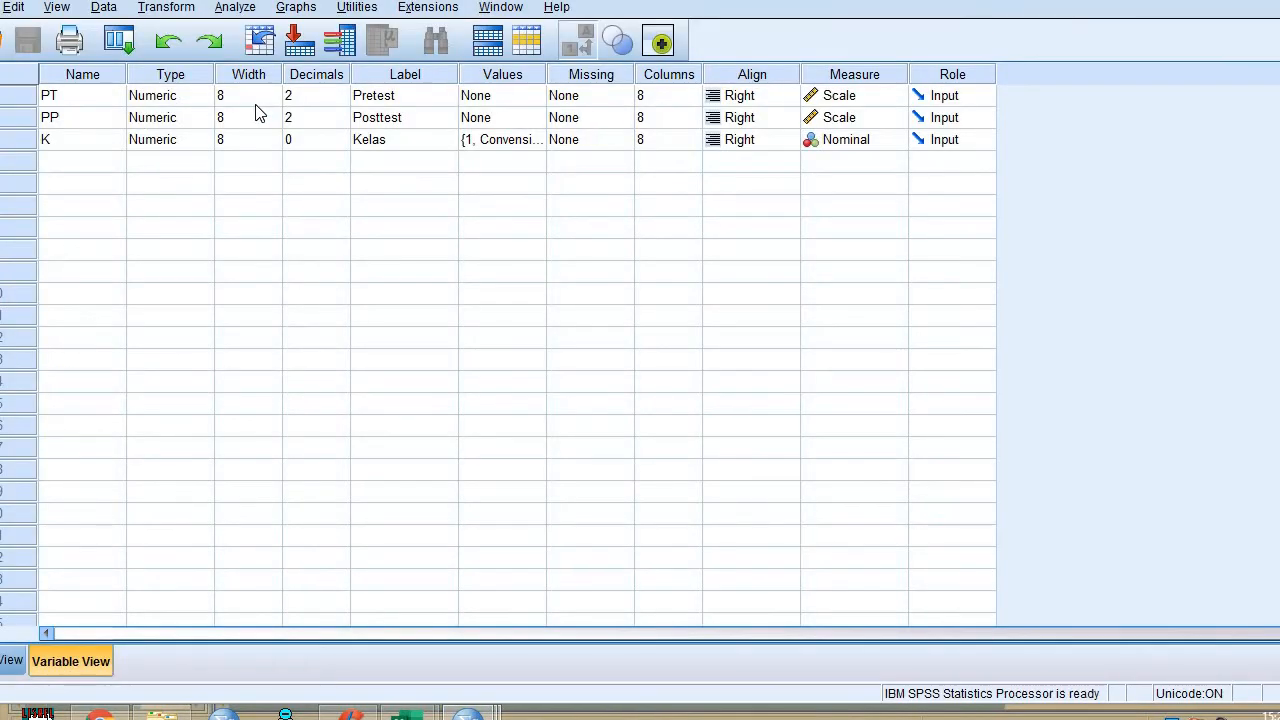
left_click(12, 660)
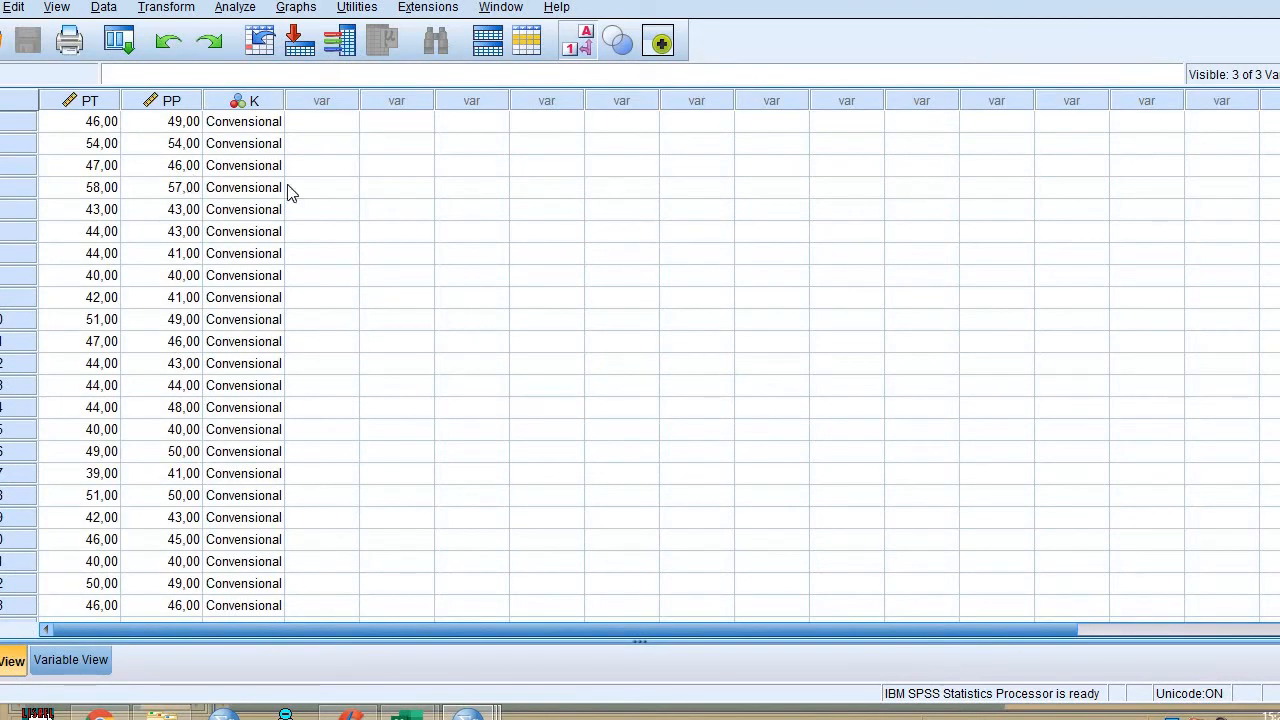
Switch to the Validitas dan reliabilitas workbook in Excel and examine the item validity table on Sheet3
mouse_move(405, 712)
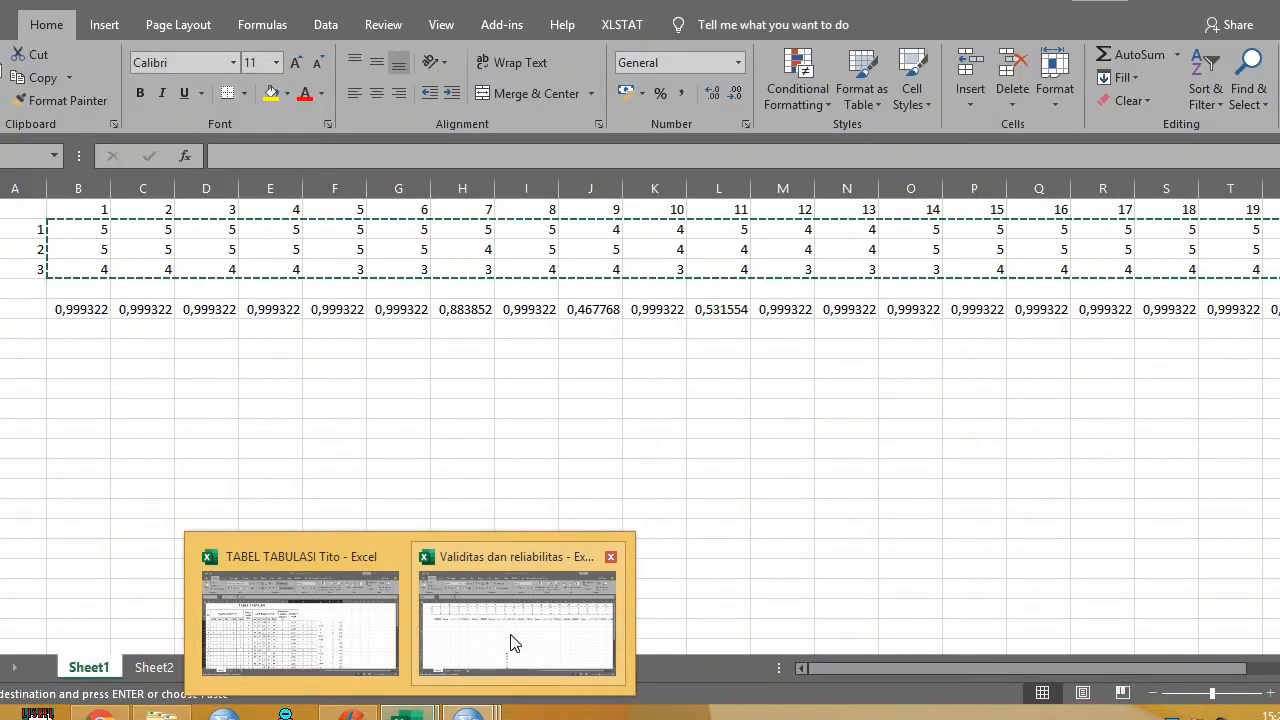
left_click(513, 643)
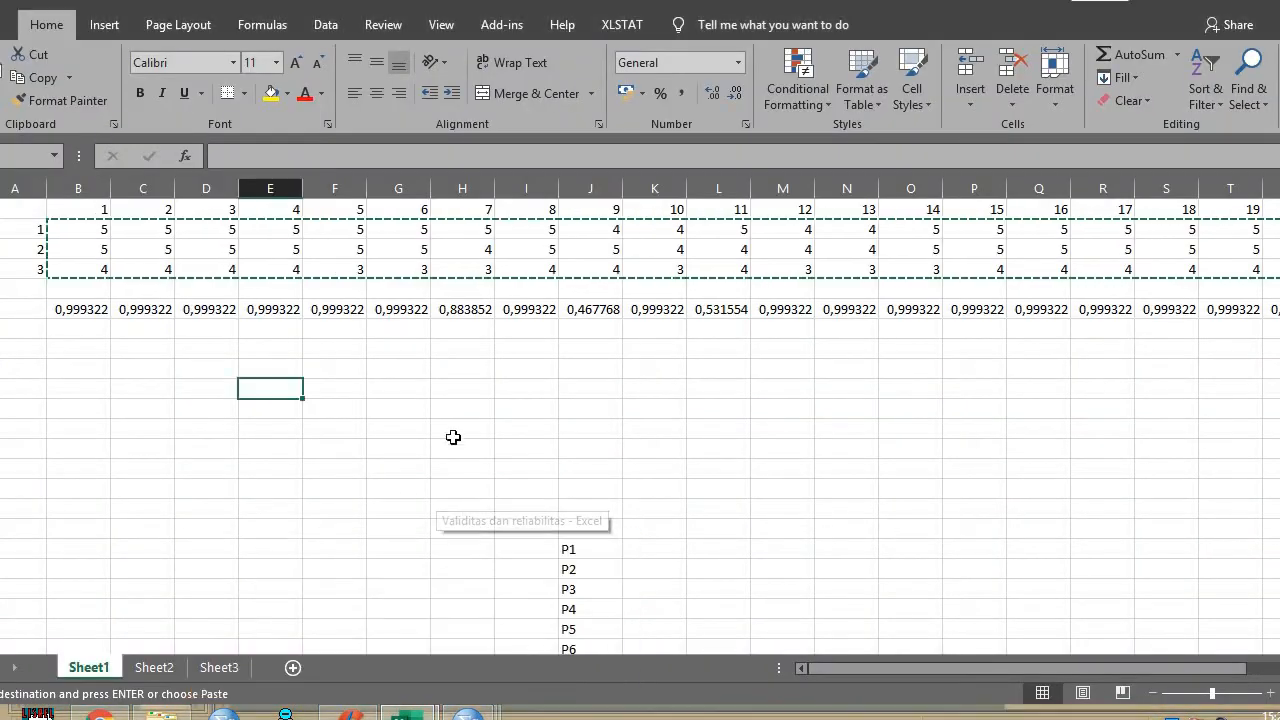
left_click(150, 667)
scroll(200, 600, "up", 5)
left_click(219, 667)
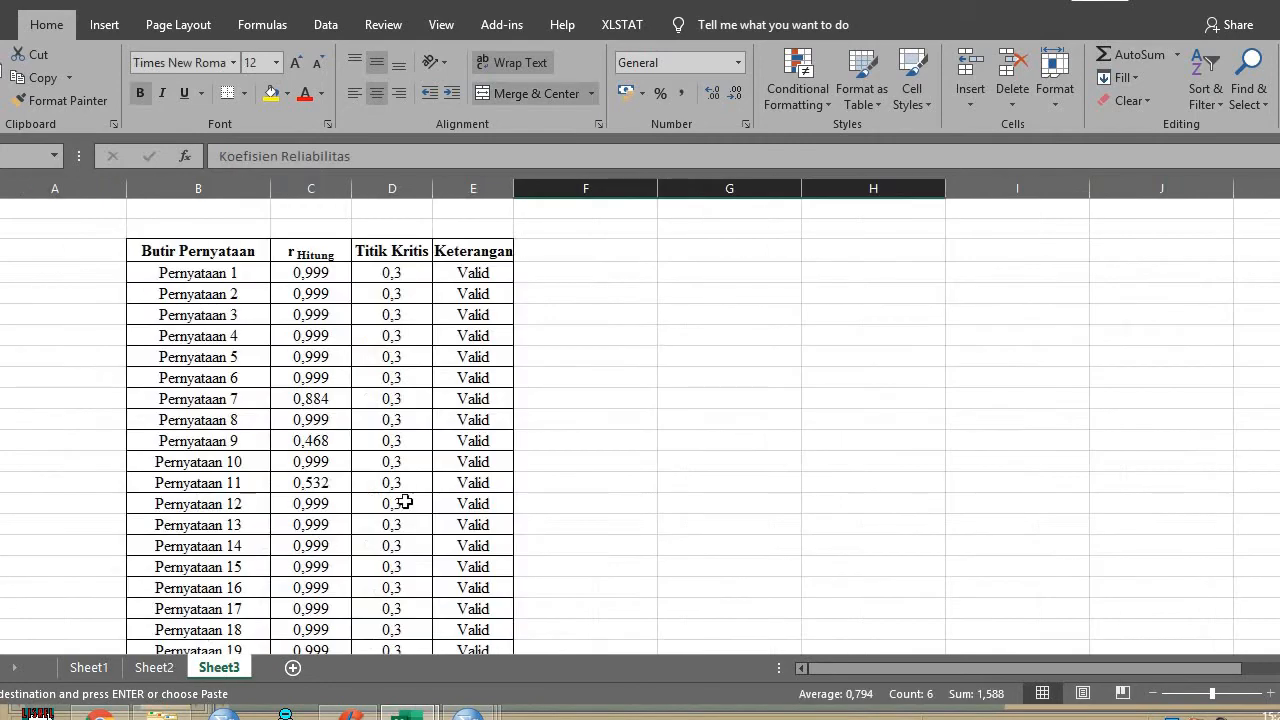
scroll(390, 560, "down", 8)
scroll(386, 576, "down", 1)
Open the 8 B (eksperimen) workbook from the main thesis folder and maximize its window
left_click(164, 714)
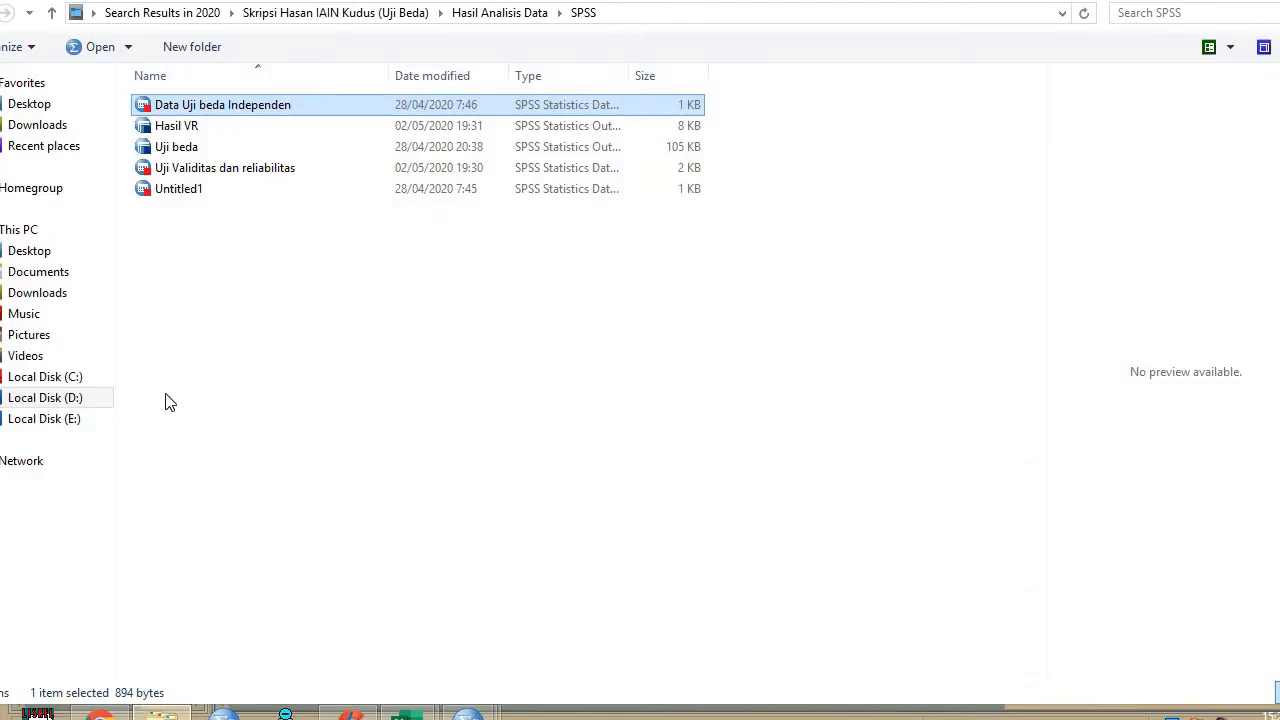
key("alt+Left")
key("alt+Left")
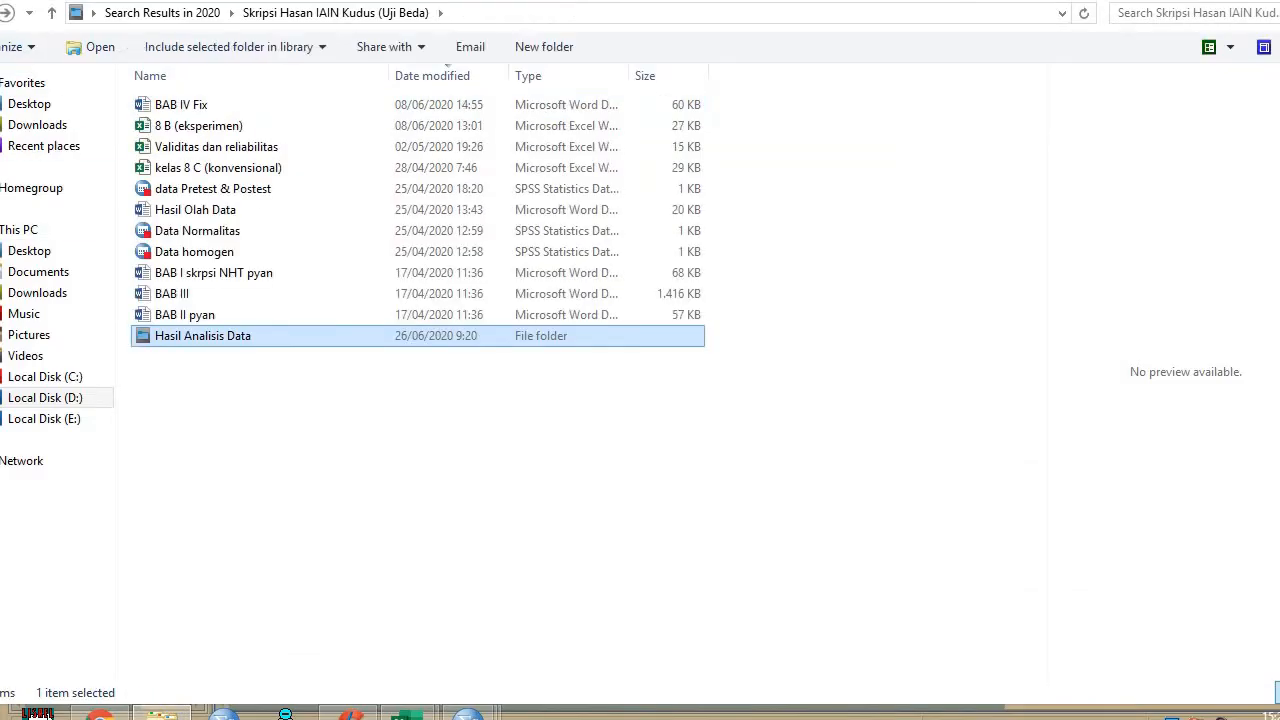
double_click(266, 132)
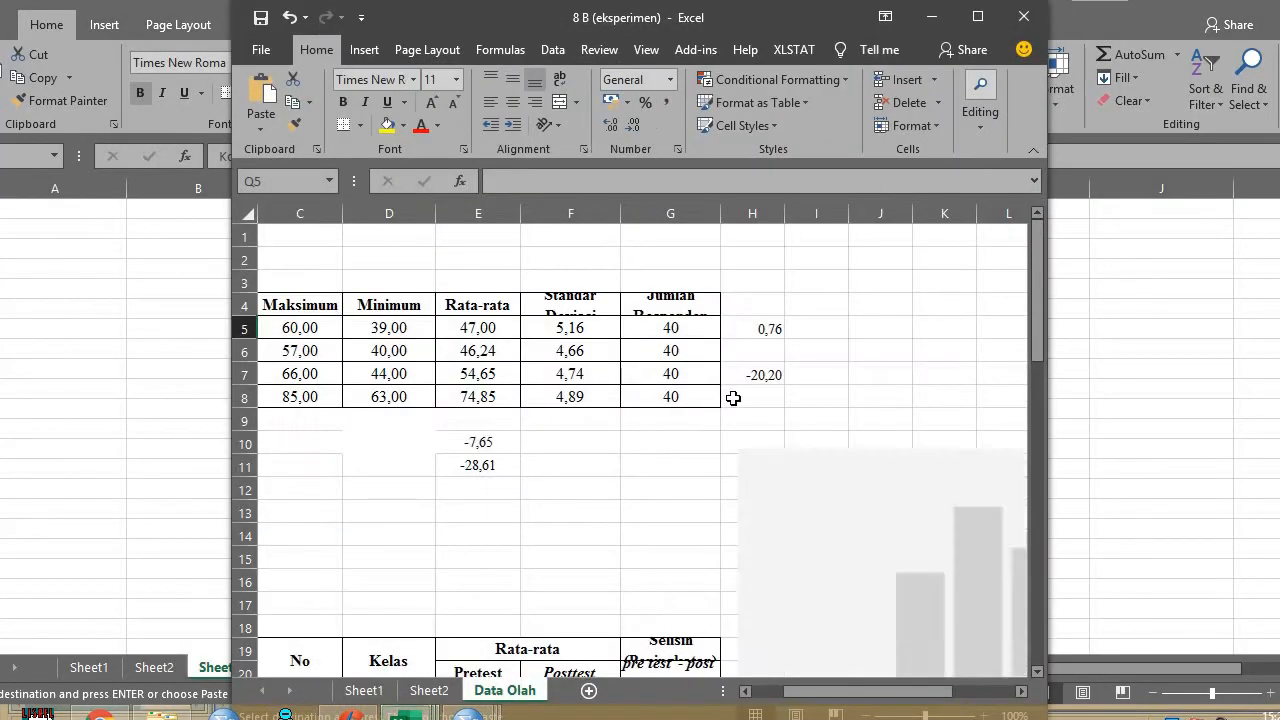
left_click(429, 690)
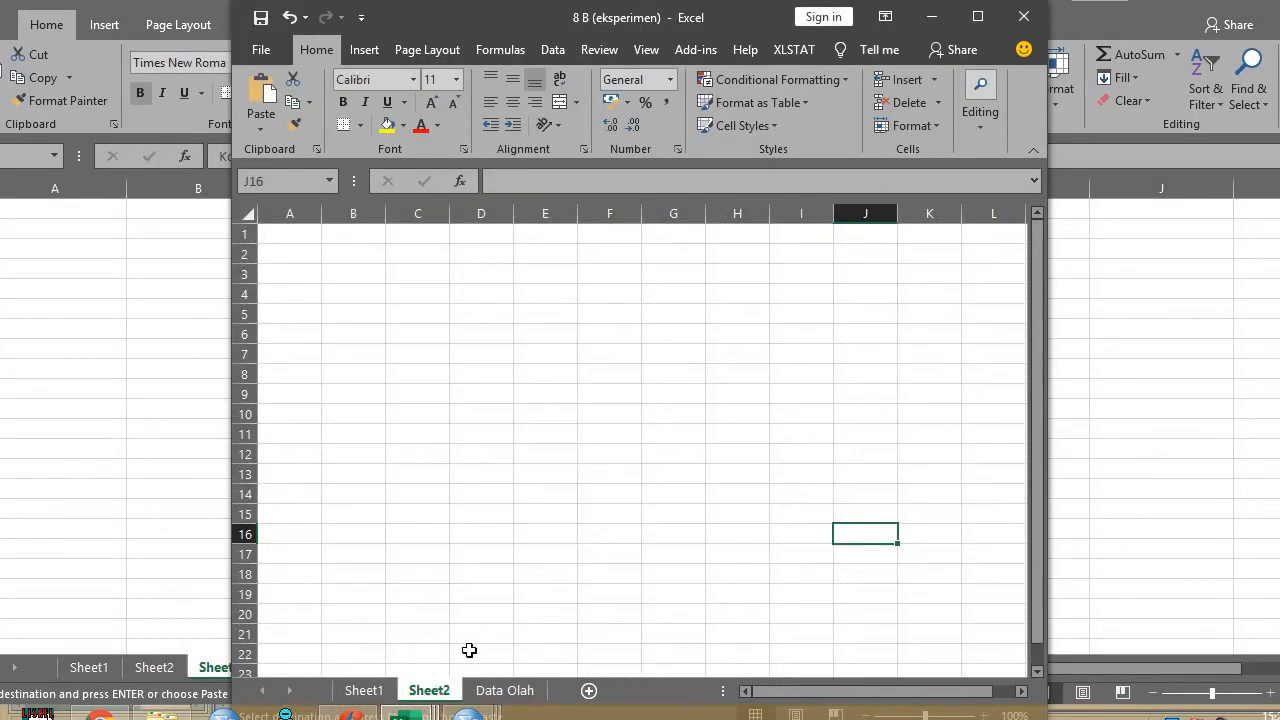
left_click(510, 690)
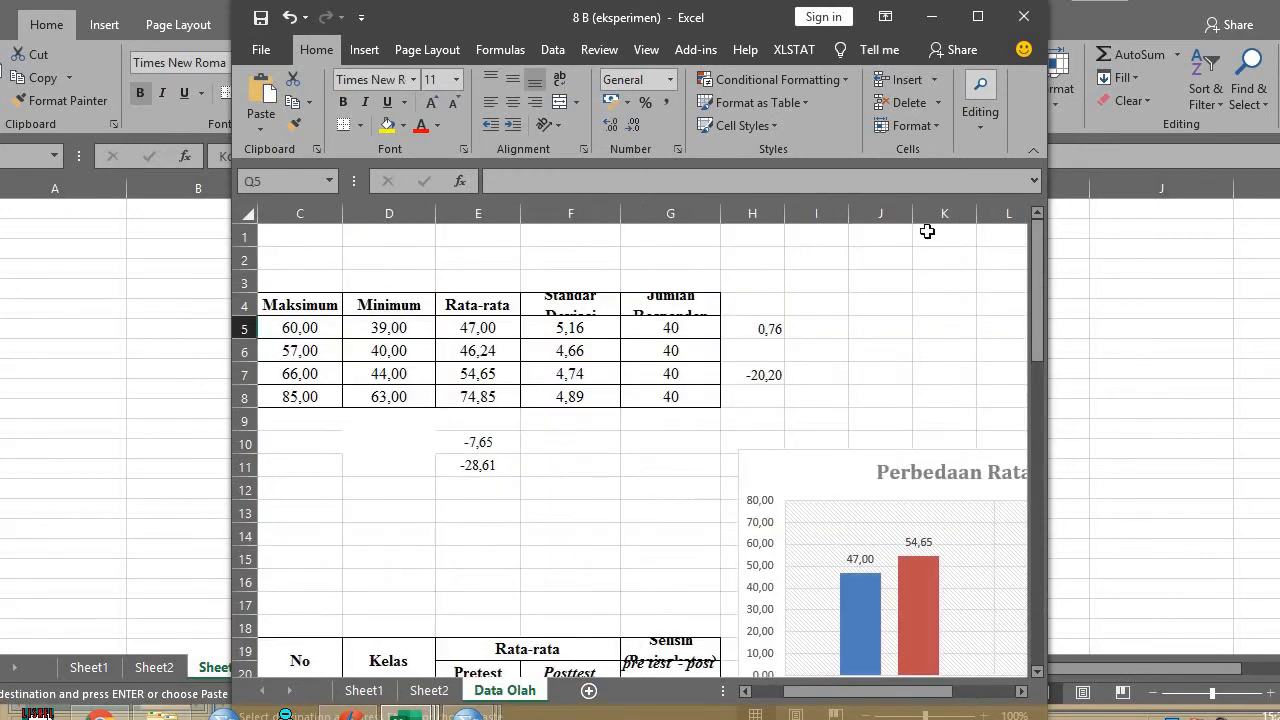
left_click(979, 20)
Examine the experimental class's total scores in column AR of Sheet1
left_click(156, 668)
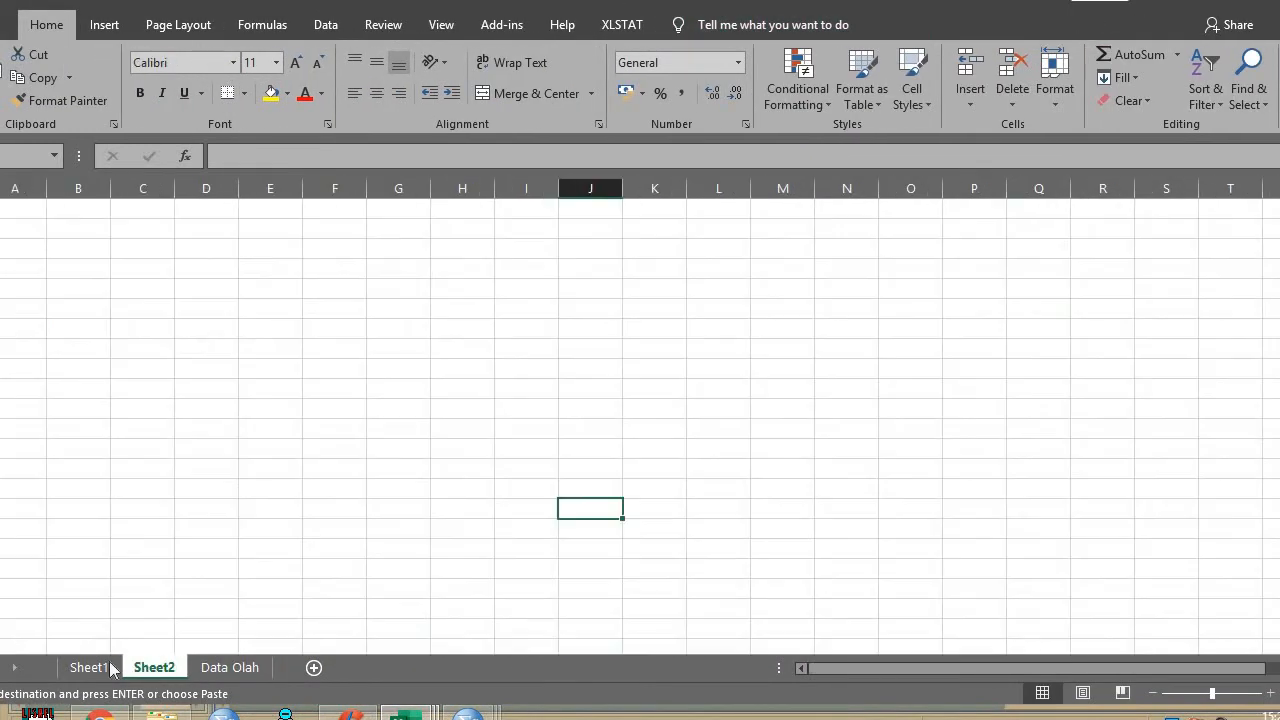
left_click(82, 668)
scroll(251, 508, "up", 6)
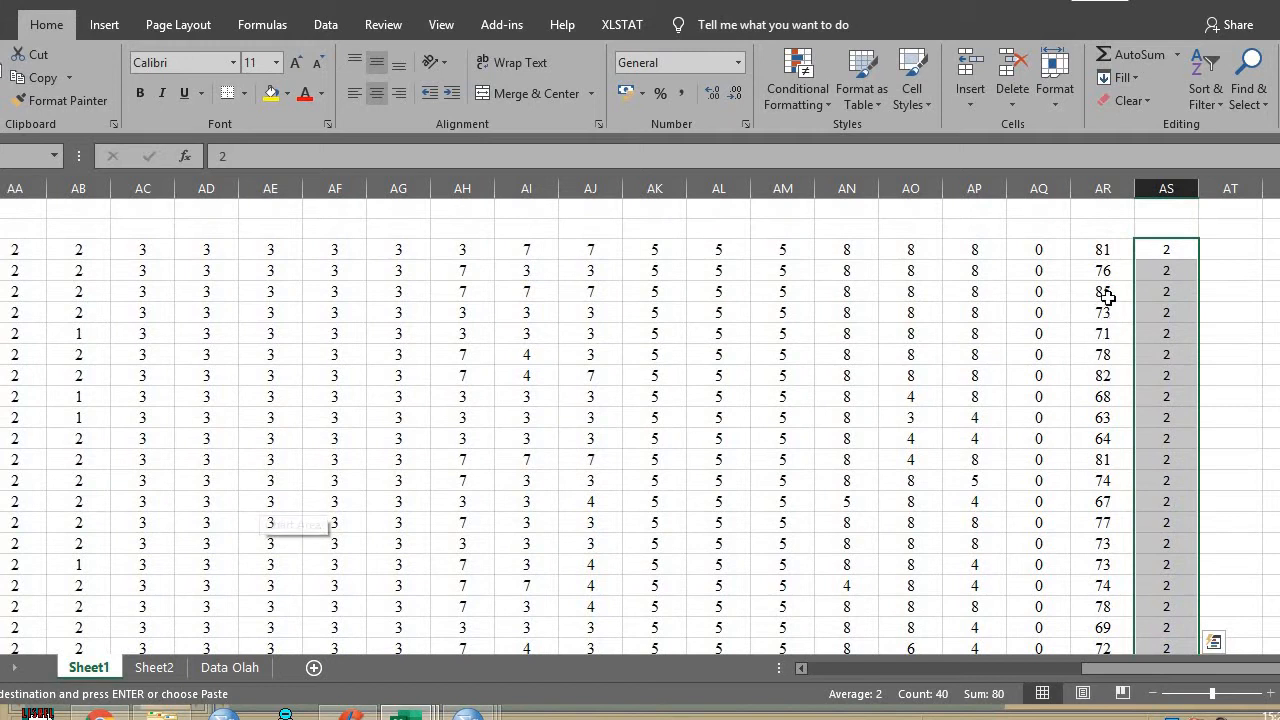
left_click_drag(1104, 253, 1146, 257)
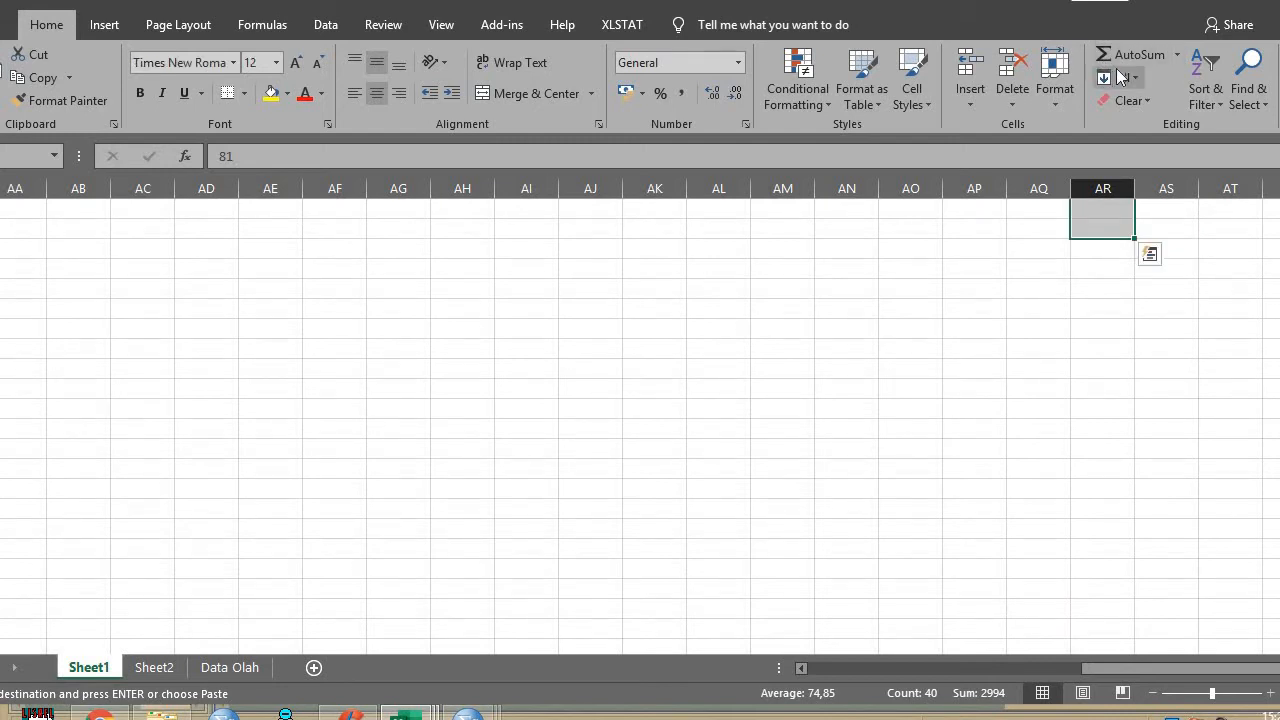
scroll(1105, 295, "up", 15)
scroll(1105, 292, "down", 9)
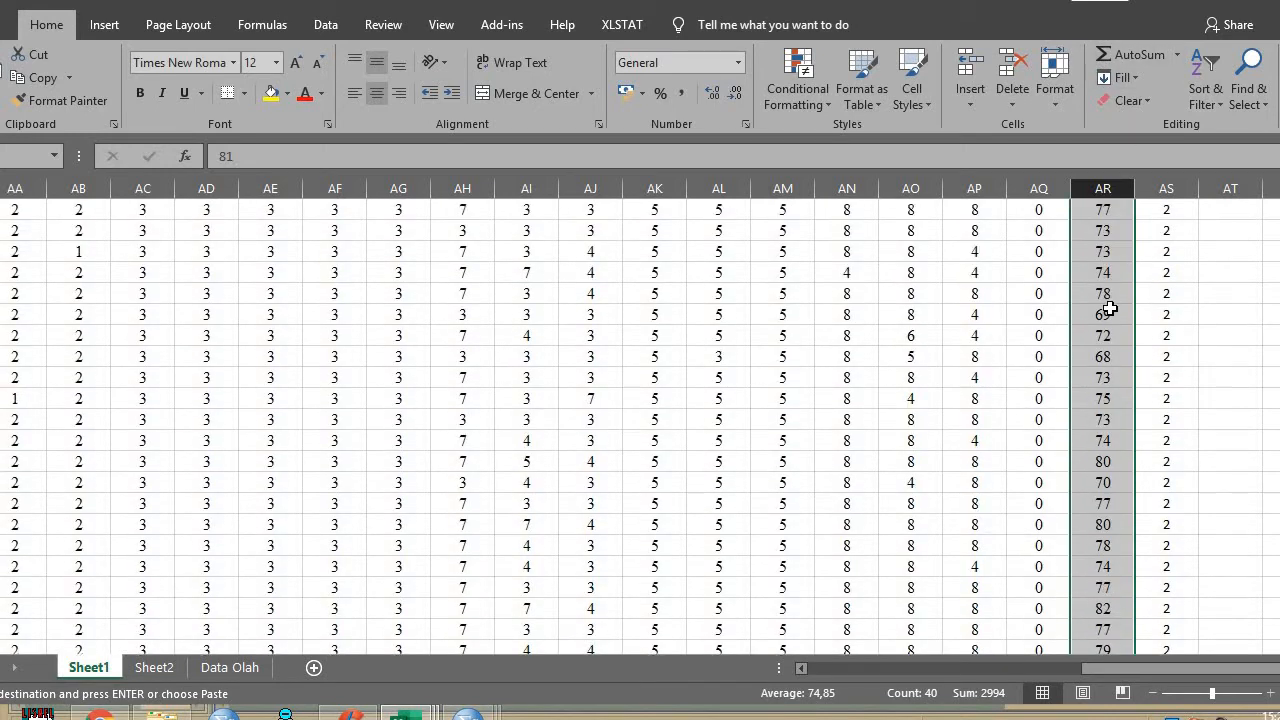
Review the descriptive statistics, mean comparison chart and pretest-posttest difference table on the Data Olah sheet
left_click(154, 667)
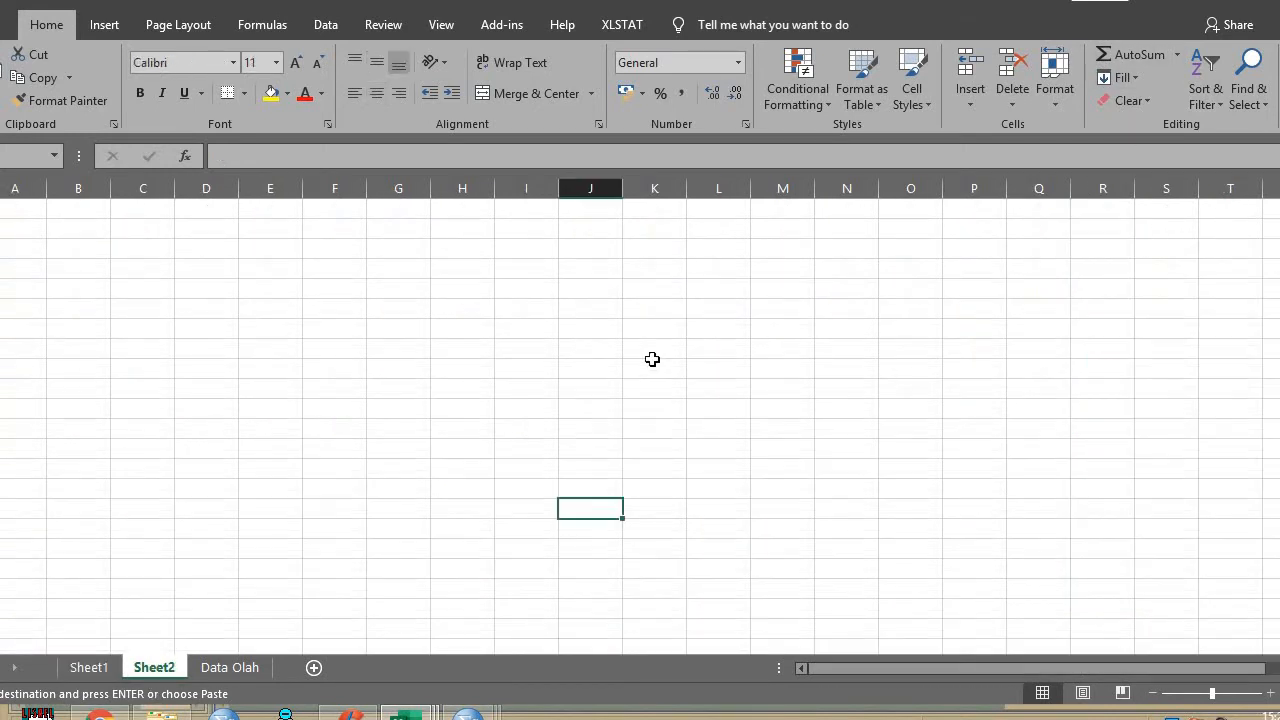
left_click(222, 669)
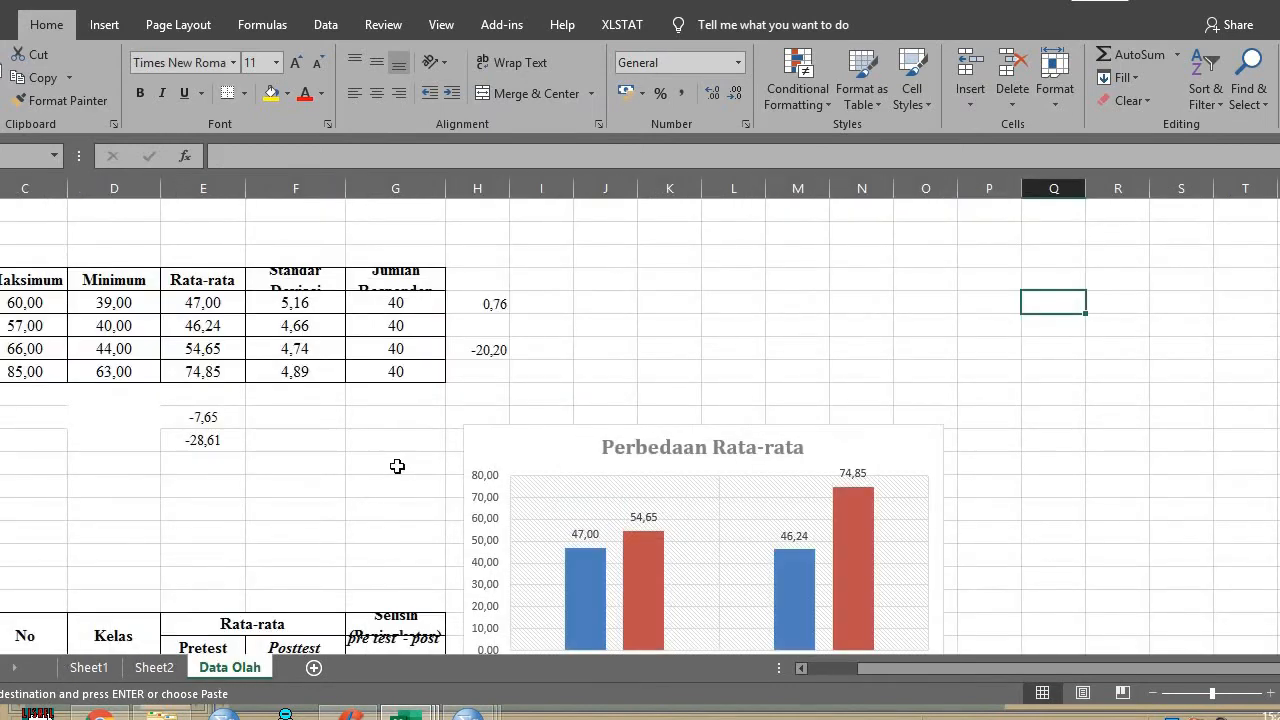
left_click(106, 298)
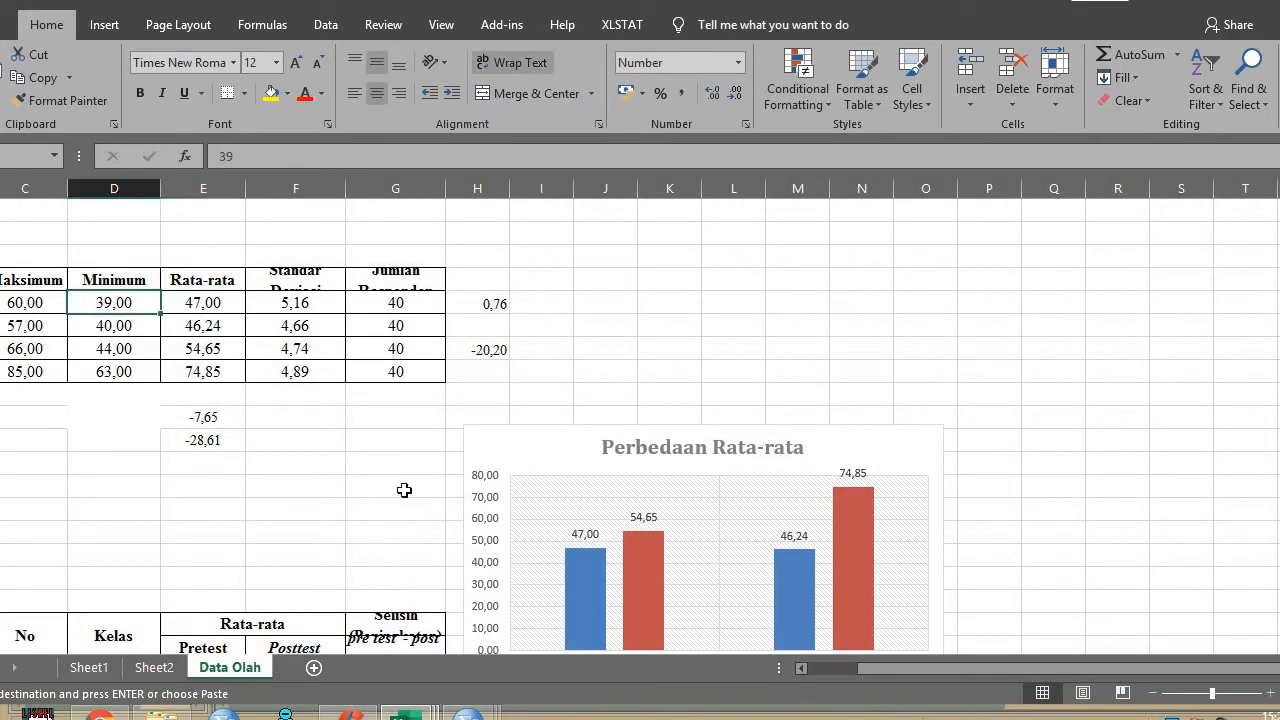
scroll(404, 490, "down", 4)
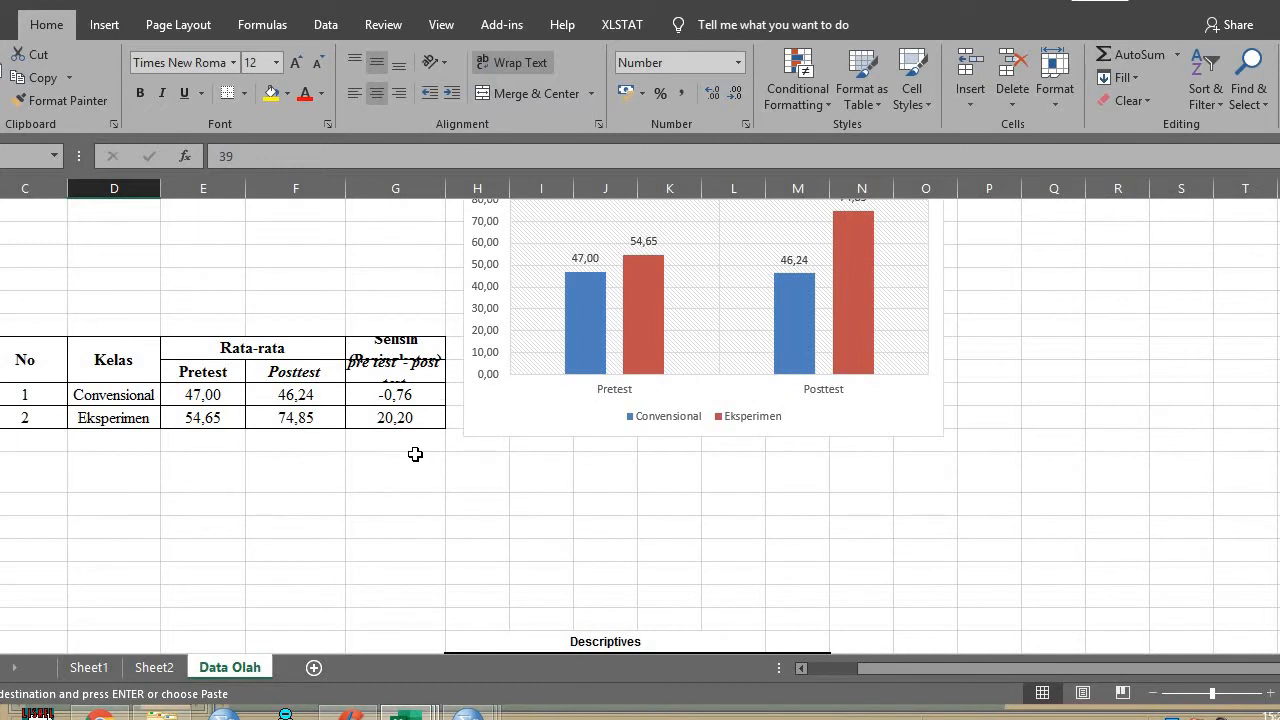
scroll(240, 557, "down", 3)
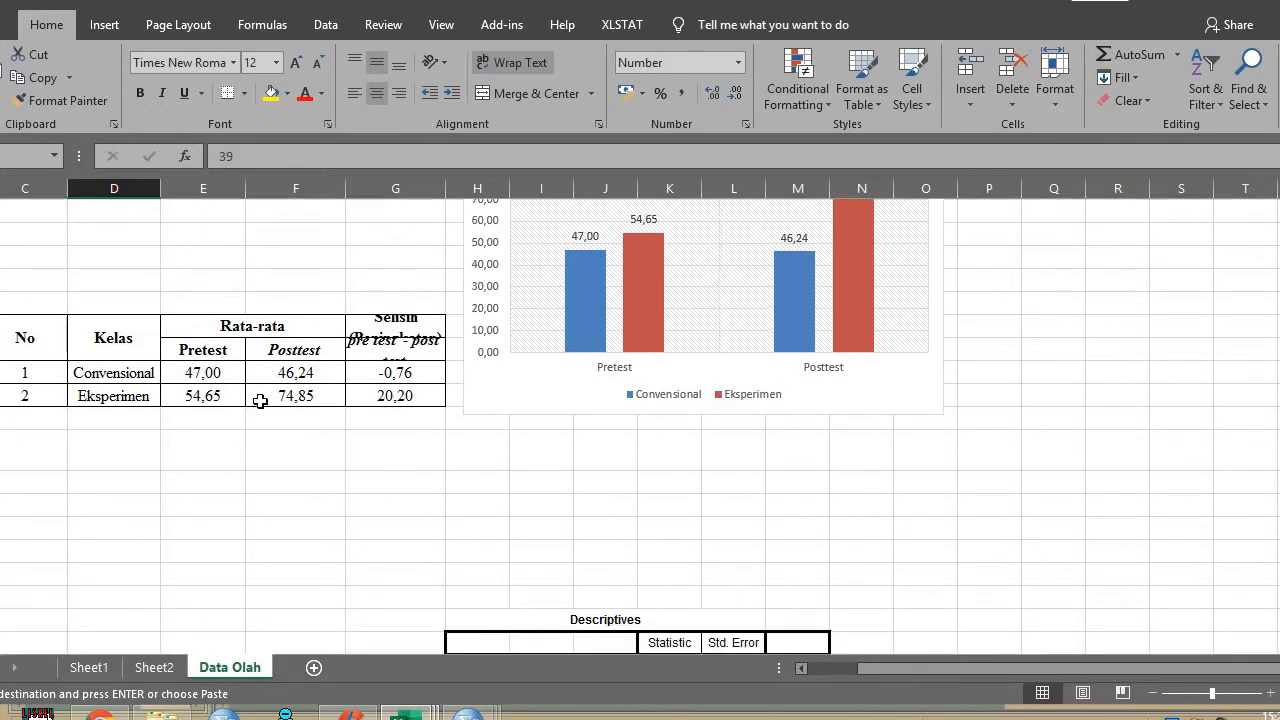
Look through the thesis folder, Hasil Analisis Data and its SPSS subfolder for the pretest and posttest data file
left_click(162, 714)
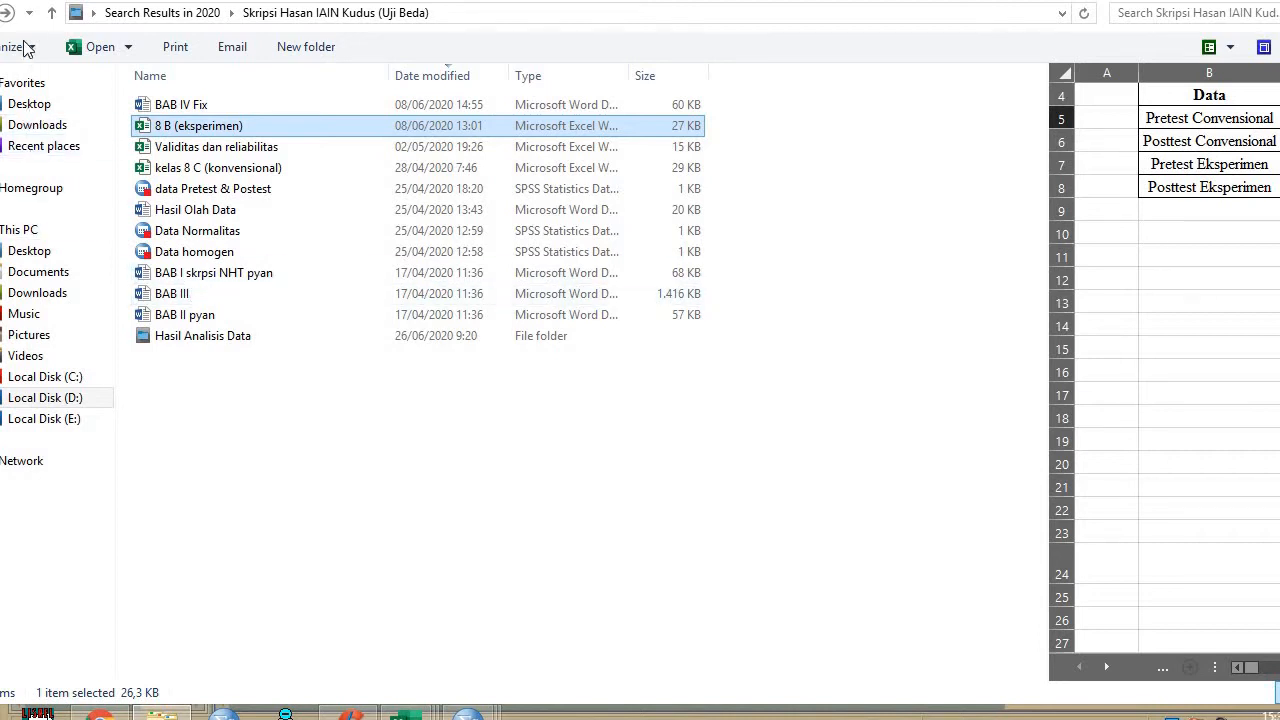
left_click(7, 12)
left_click(185, 84)
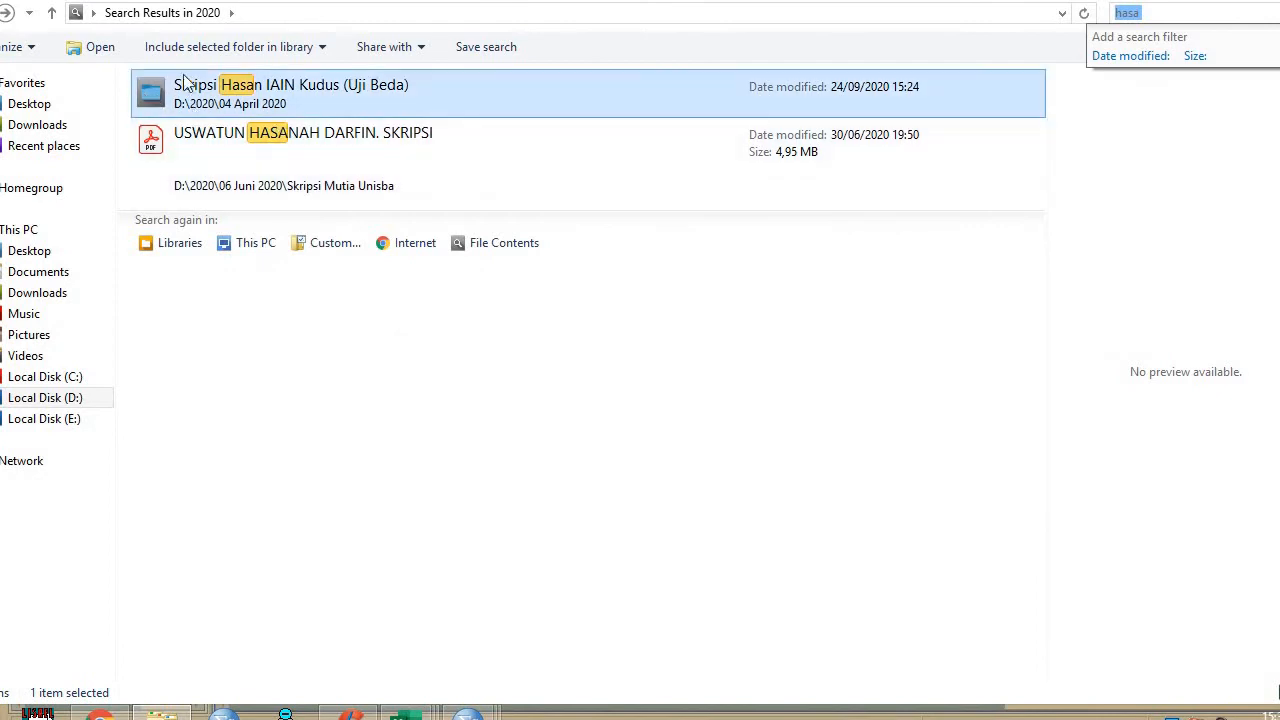
double_click(278, 84)
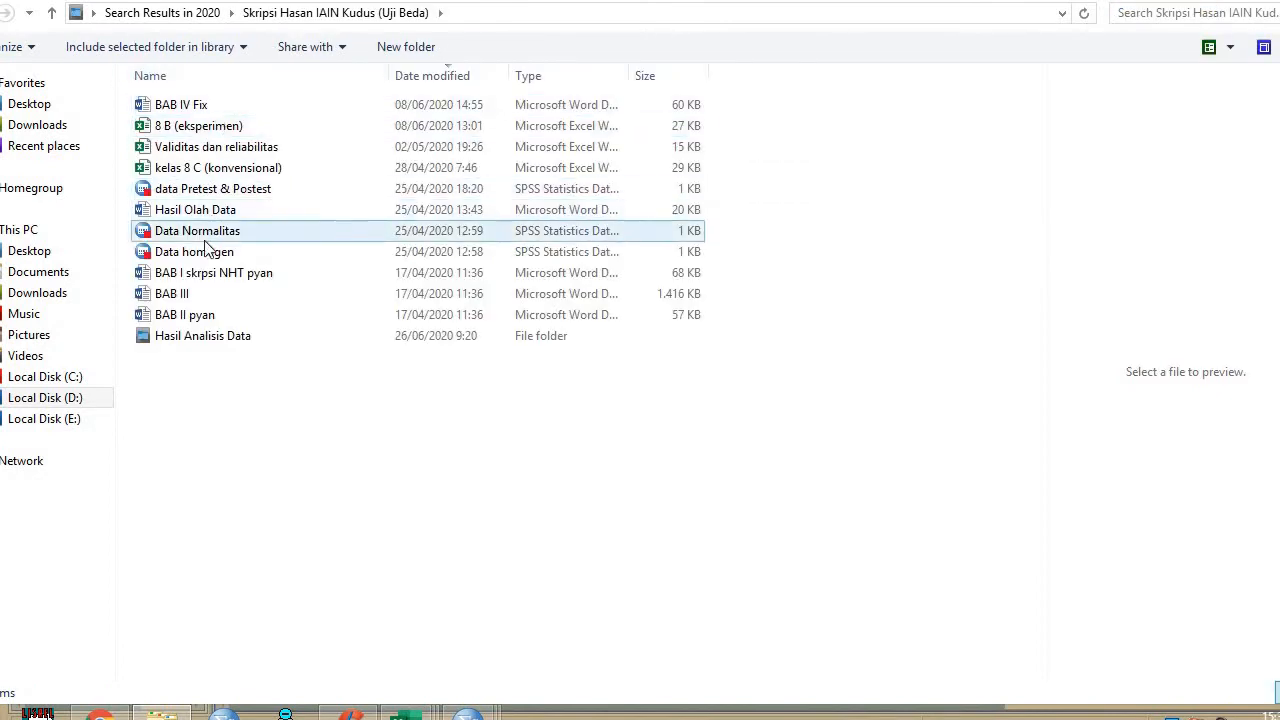
left_click(196, 340)
double_click(196, 340)
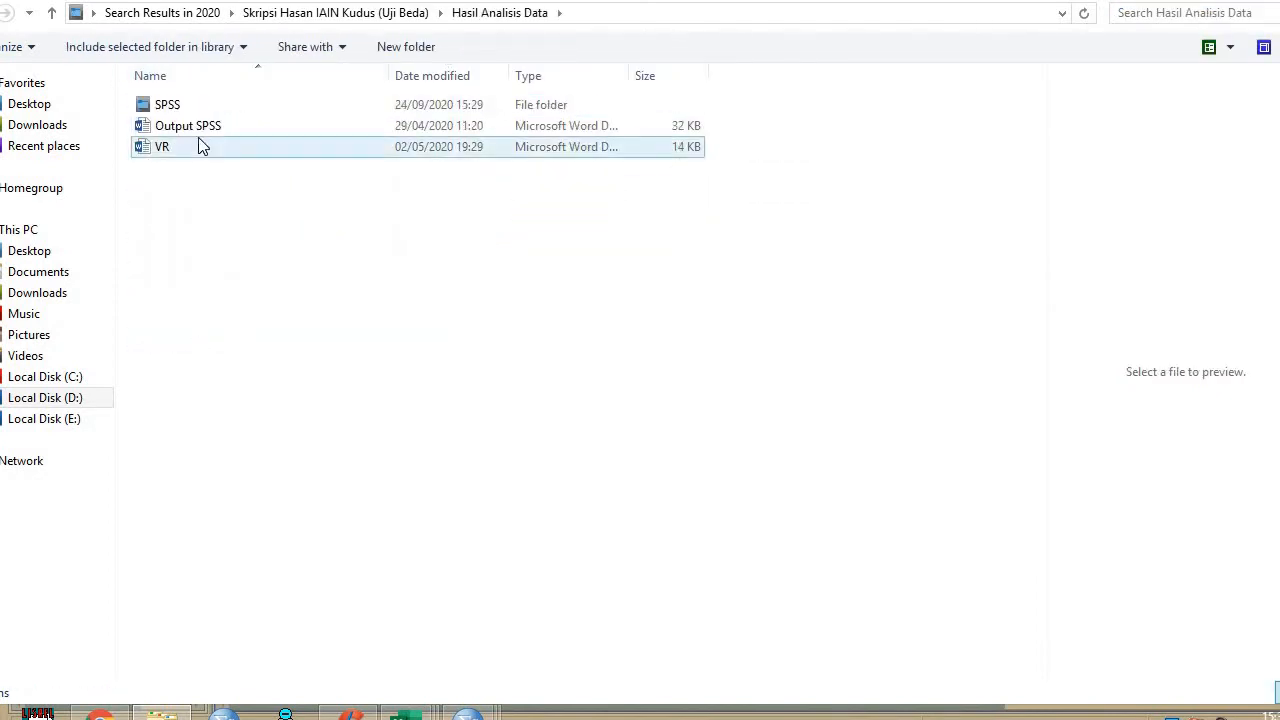
double_click(198, 106)
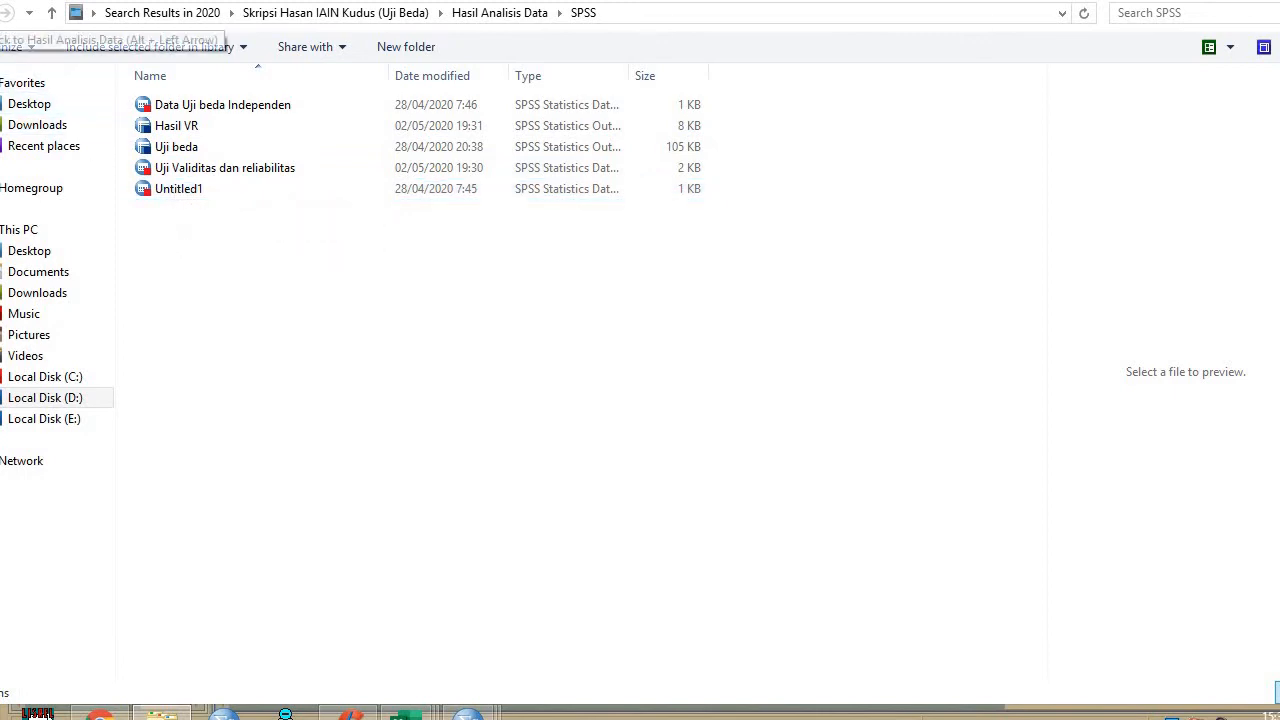
left_click(1, 13)
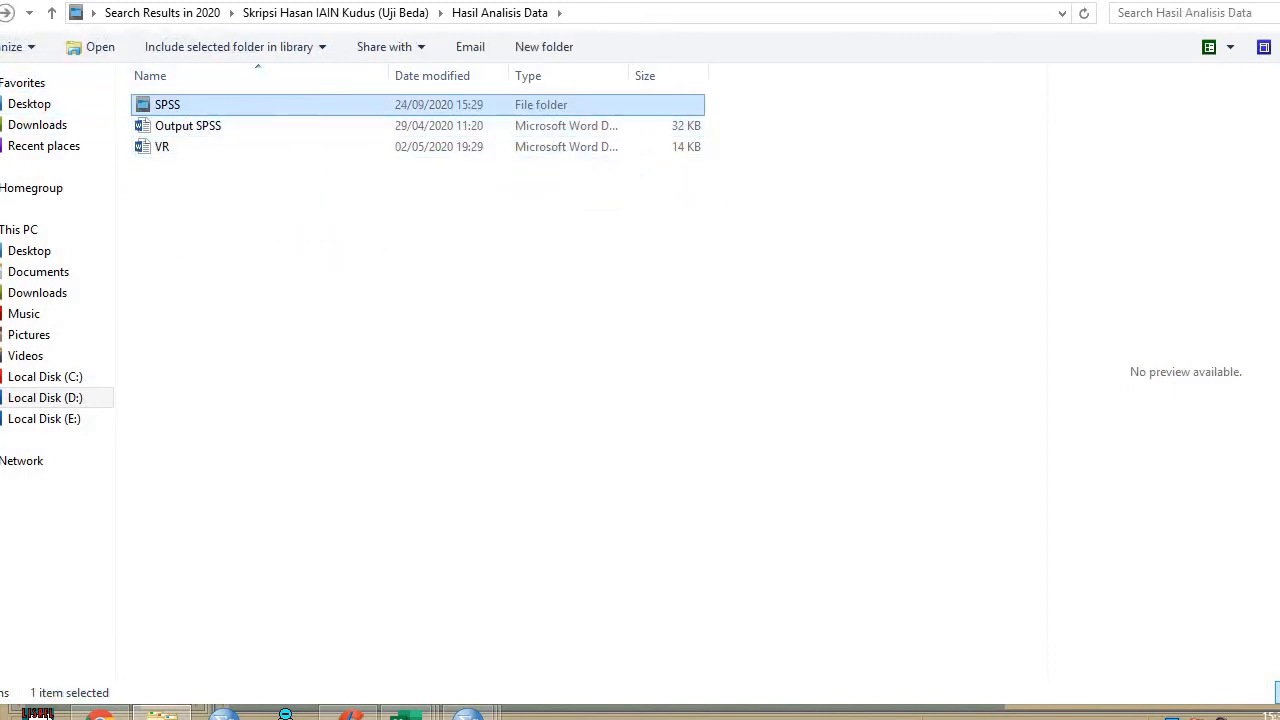
left_click(1, 13)
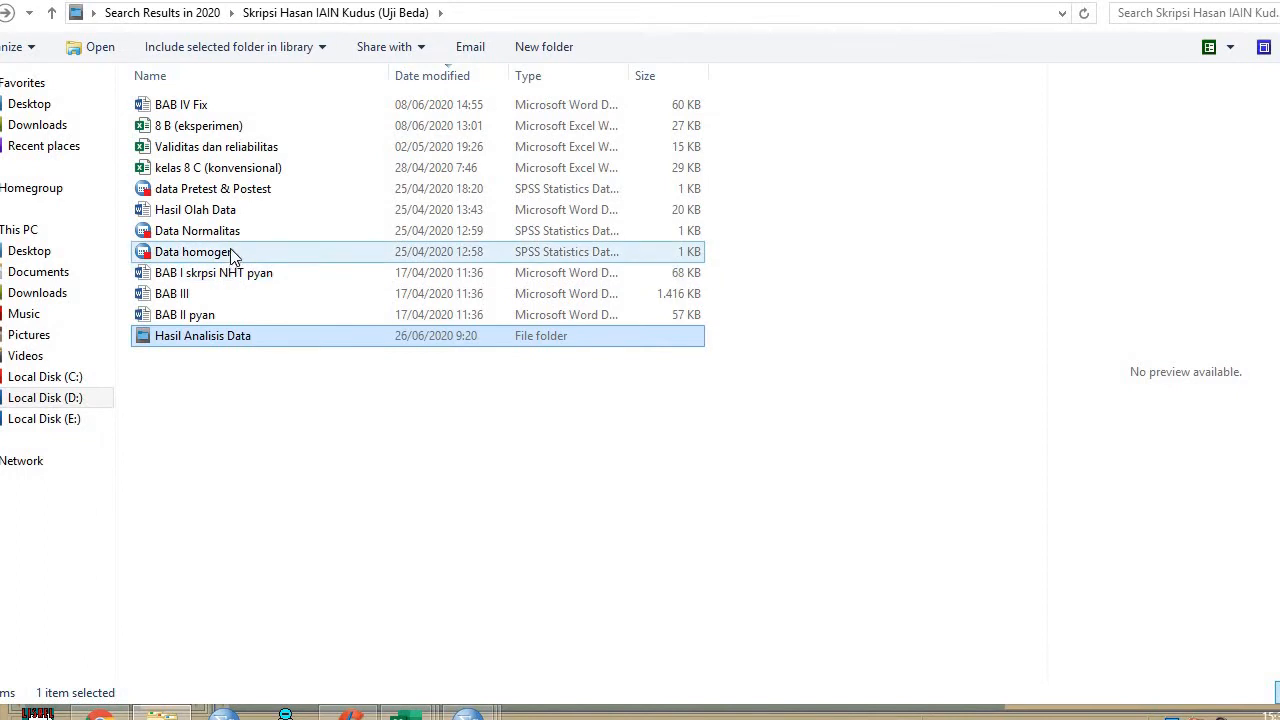
Open data Pretest & Postest in SPSS, maximize the data editor and select the Preconv column
double_click(252, 190)
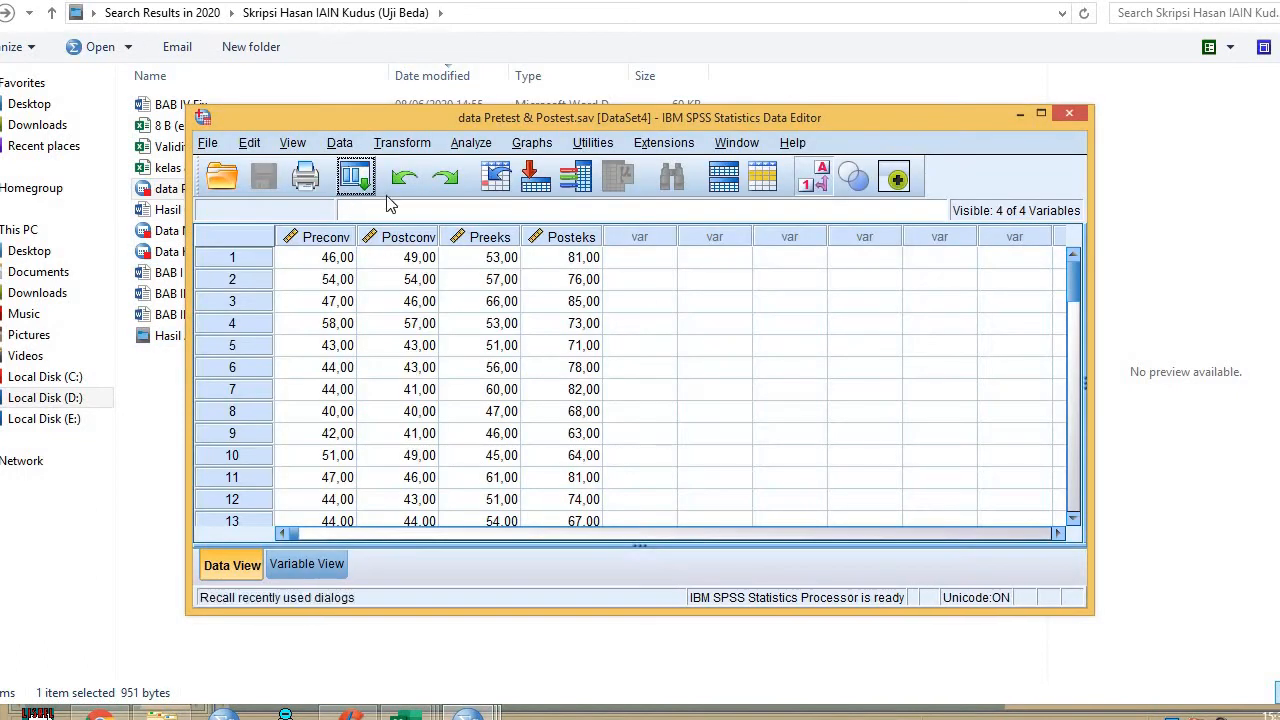
left_click(1041, 113)
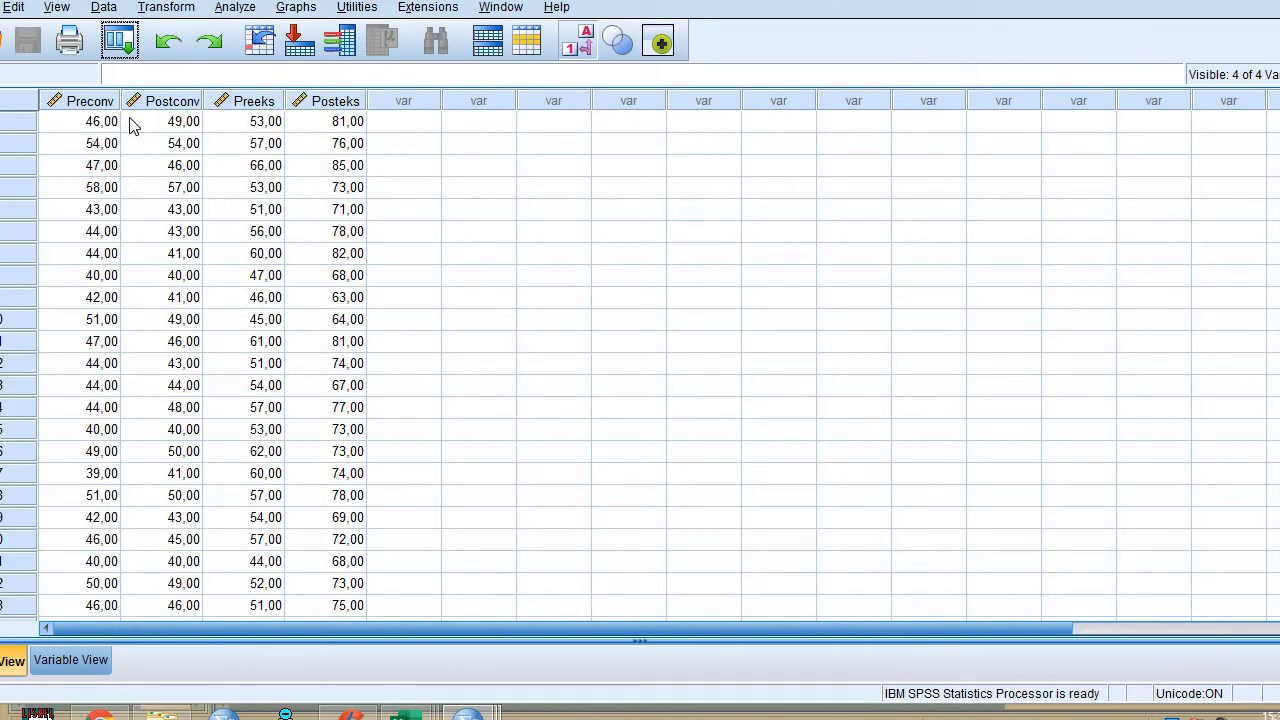
left_click(105, 104)
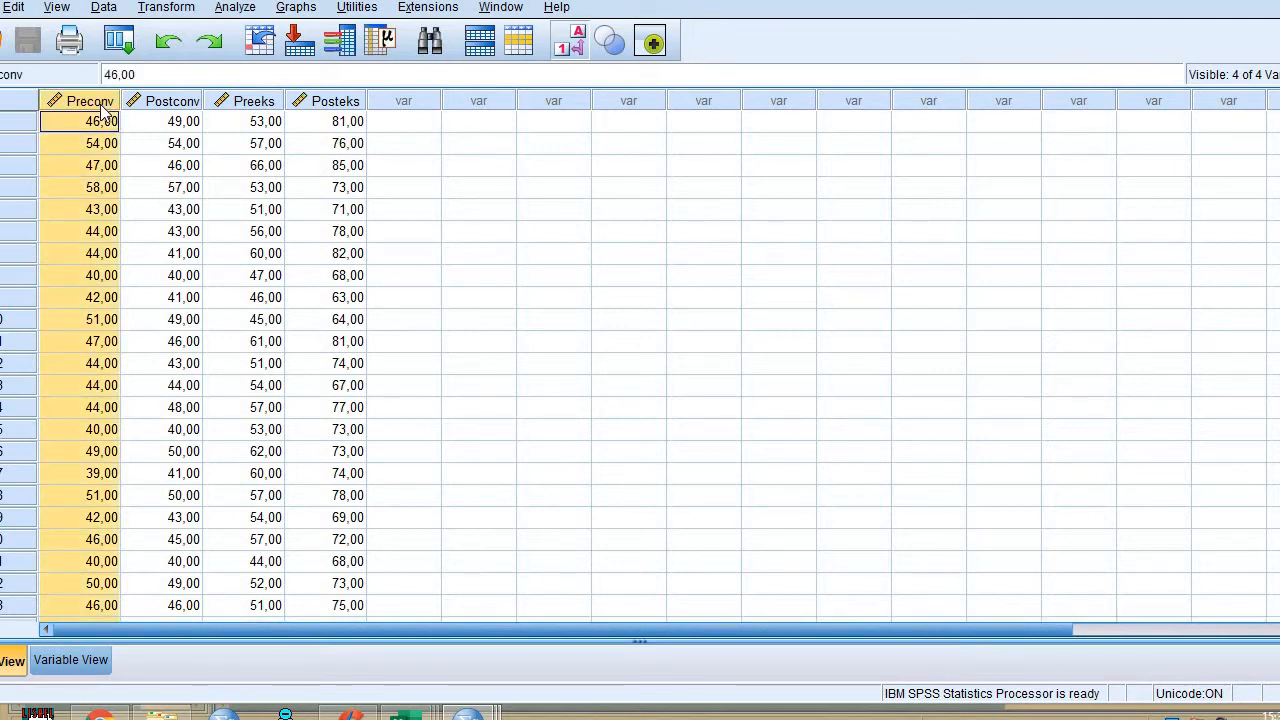
Set up an Explore analysis with the conventional class's pretest and posttest variables in the Dependent List
left_click(172, 104)
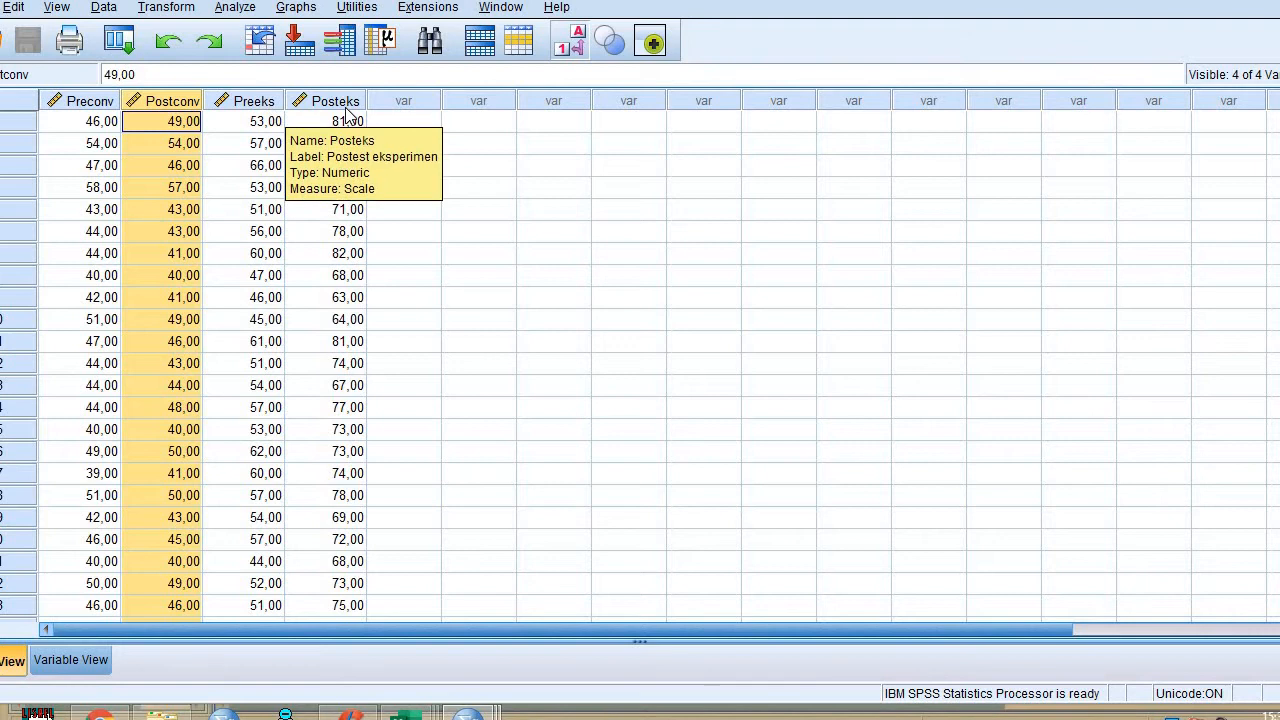
left_click(236, 8)
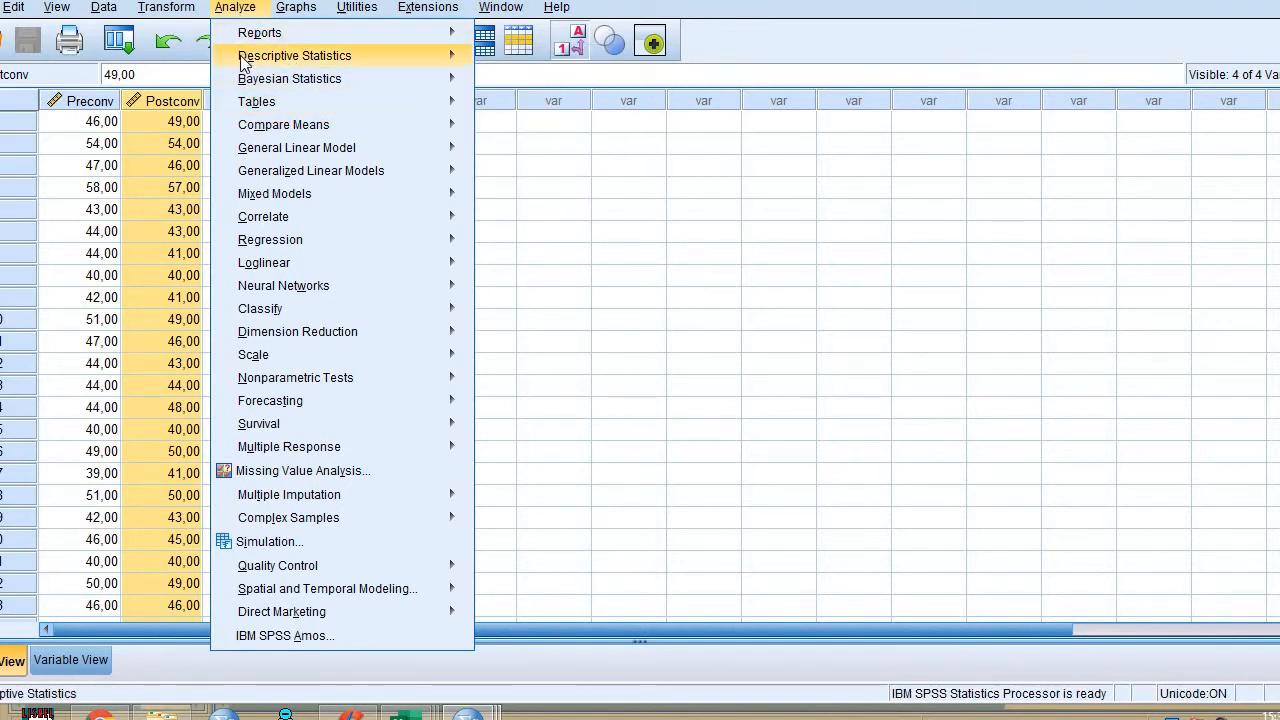
mouse_move(288, 60)
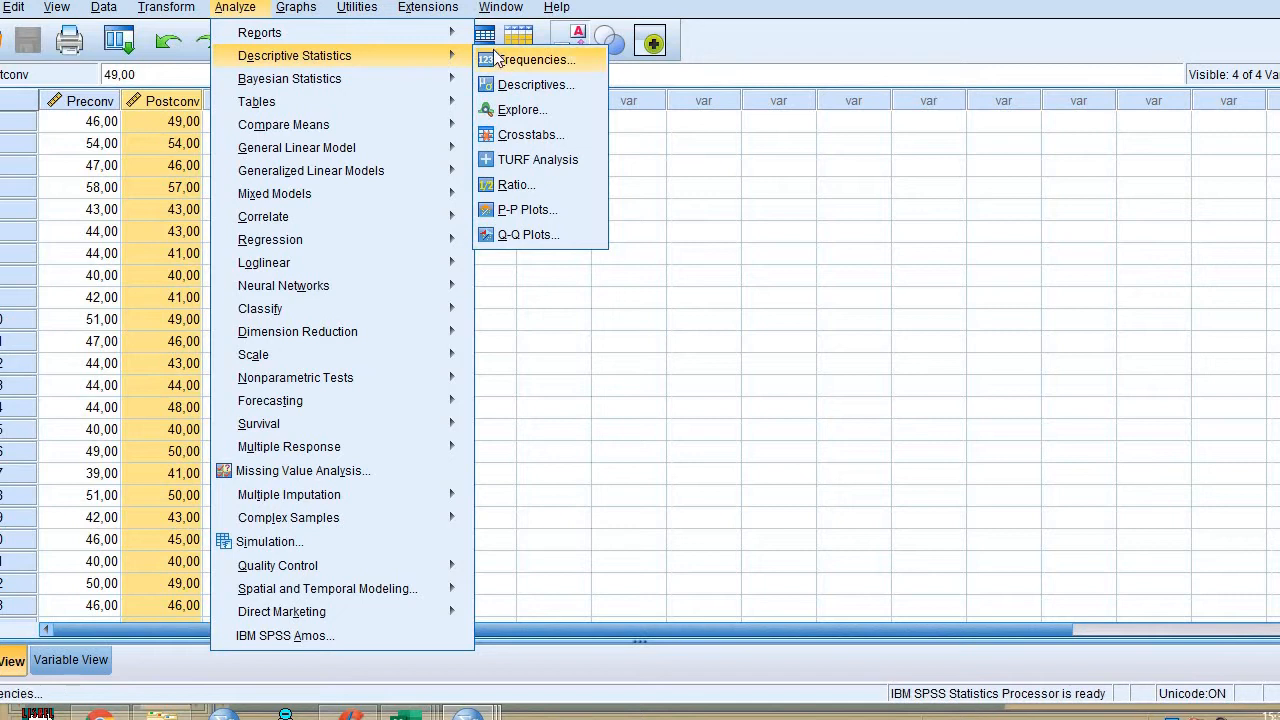
left_click(538, 112)
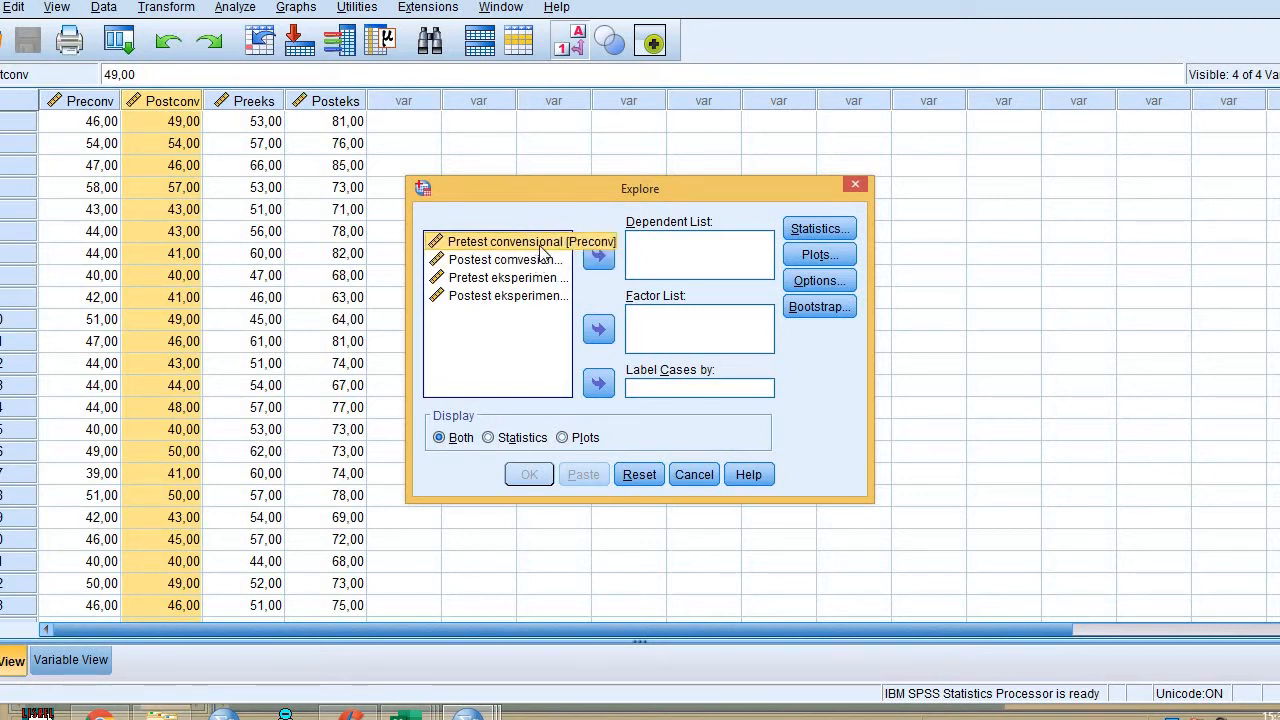
left_click(543, 259, "shift")
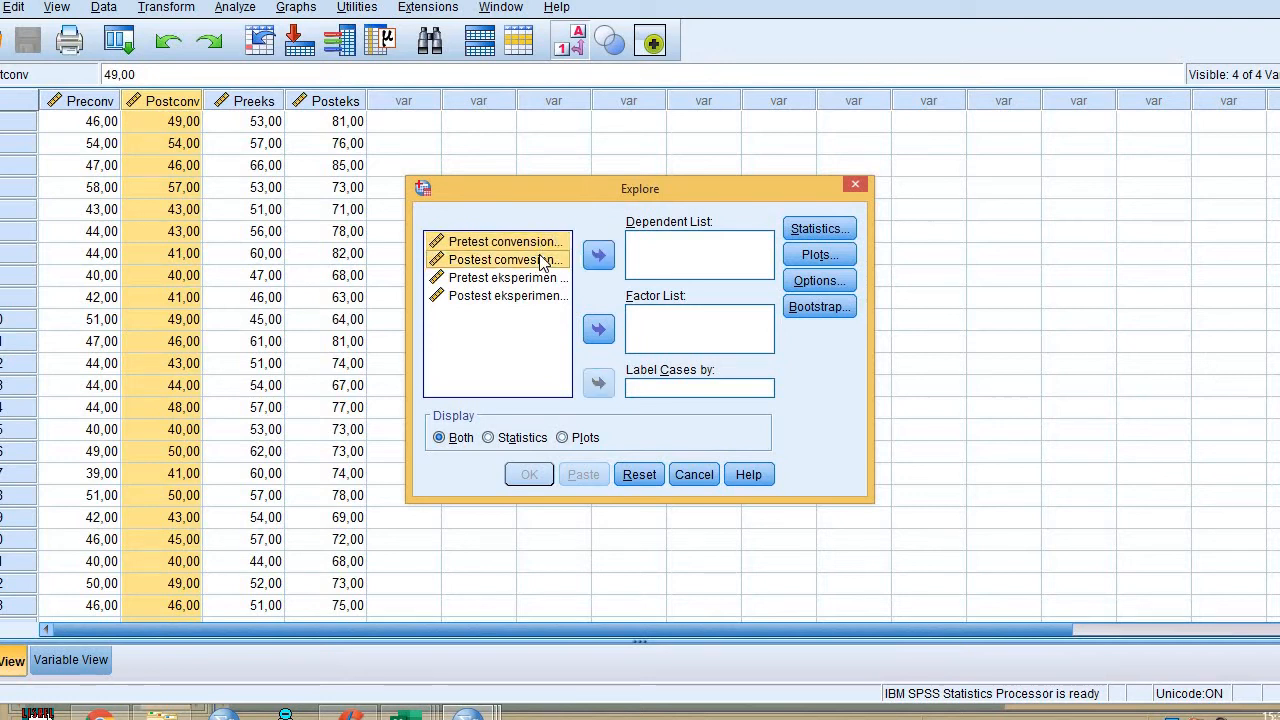
left_click(598, 255)
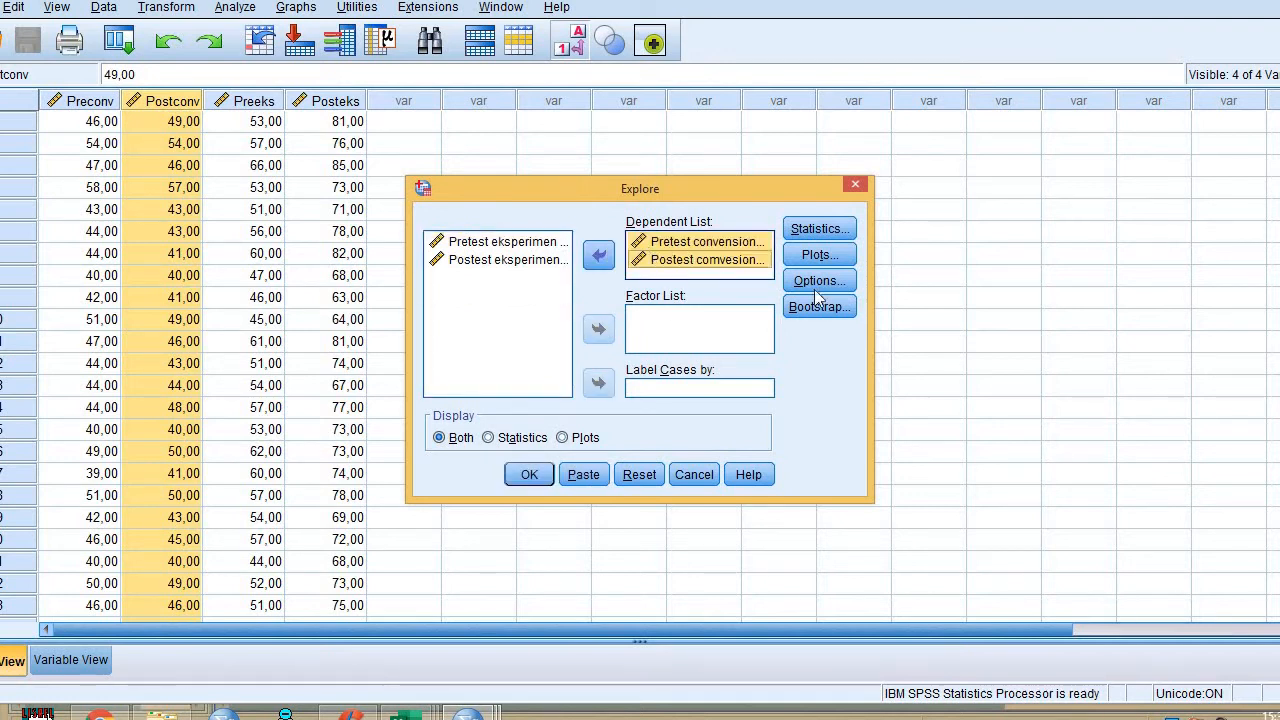
Check the Explore statistics options, enable Normality plots with tests, and run the analysis
left_click(819, 228)
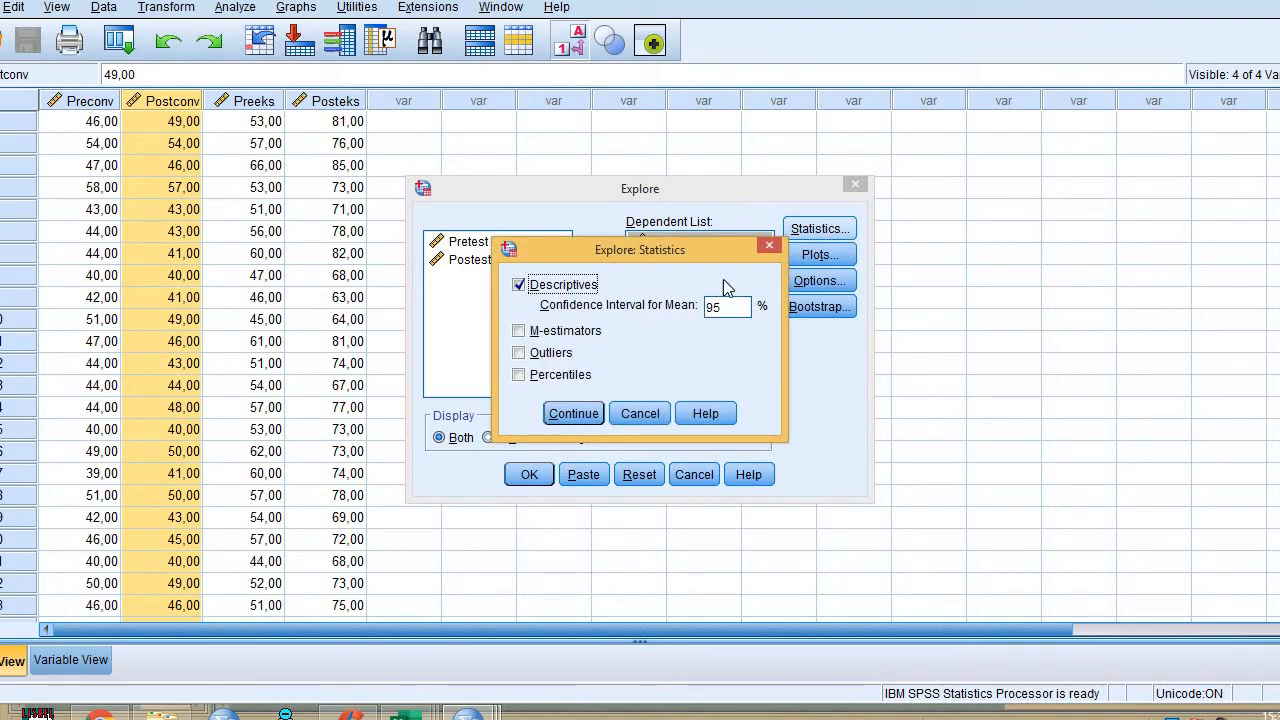
left_click(768, 248)
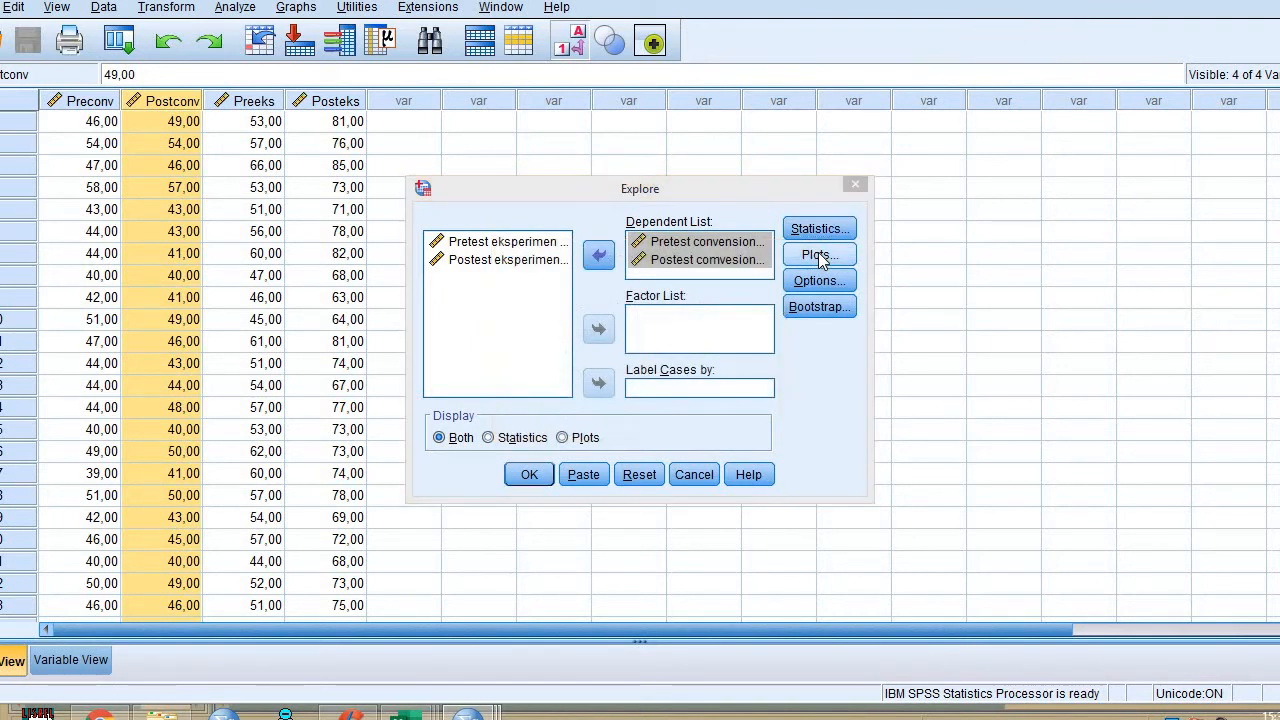
left_click(822, 256)
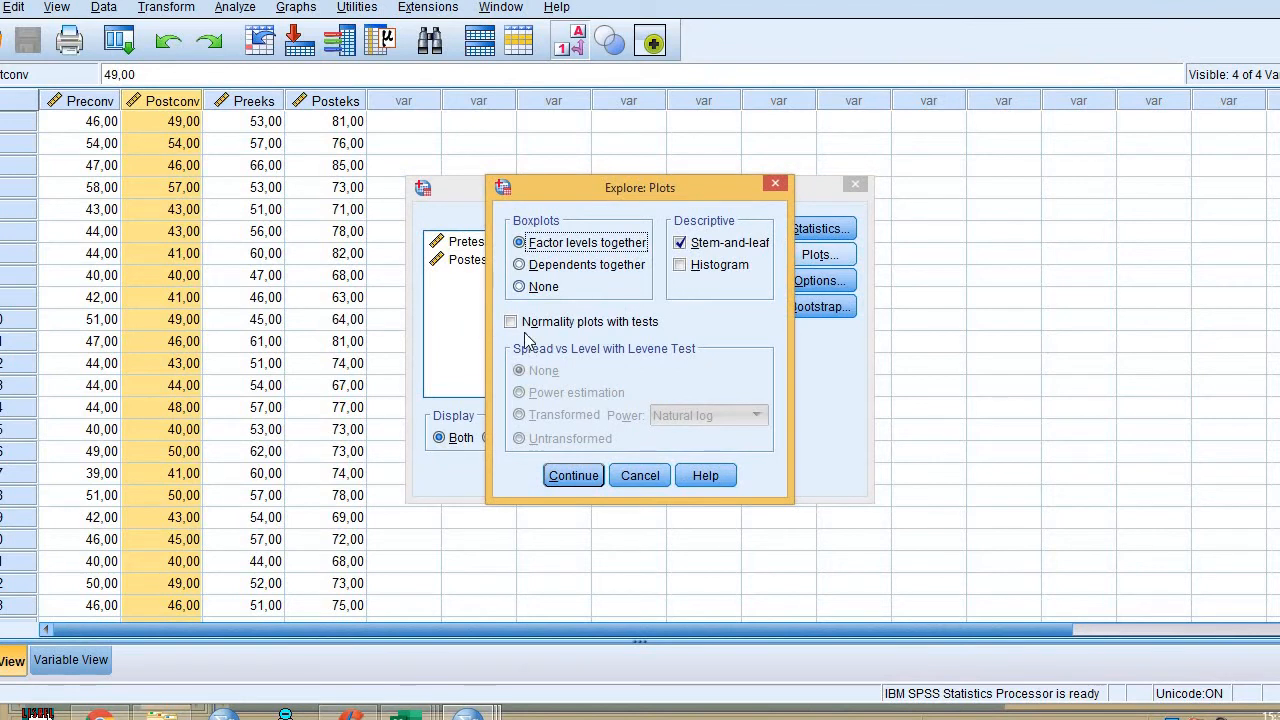
left_click(521, 331)
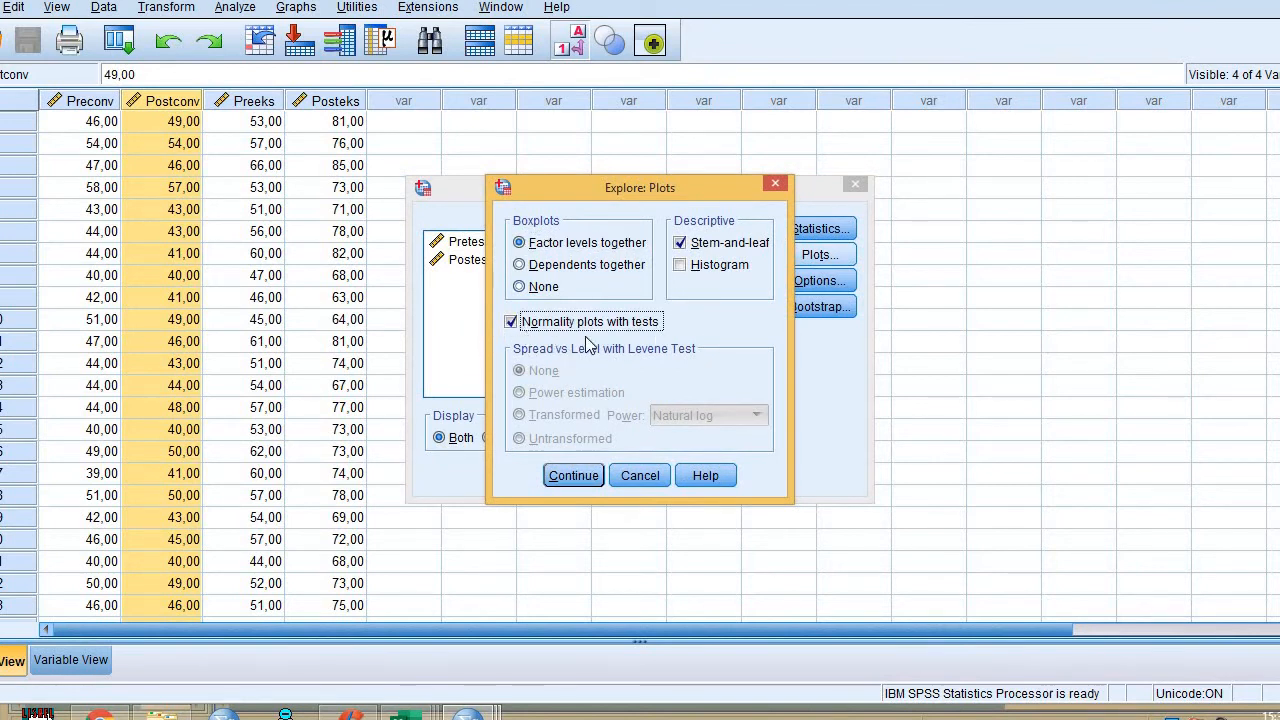
left_click(571, 476)
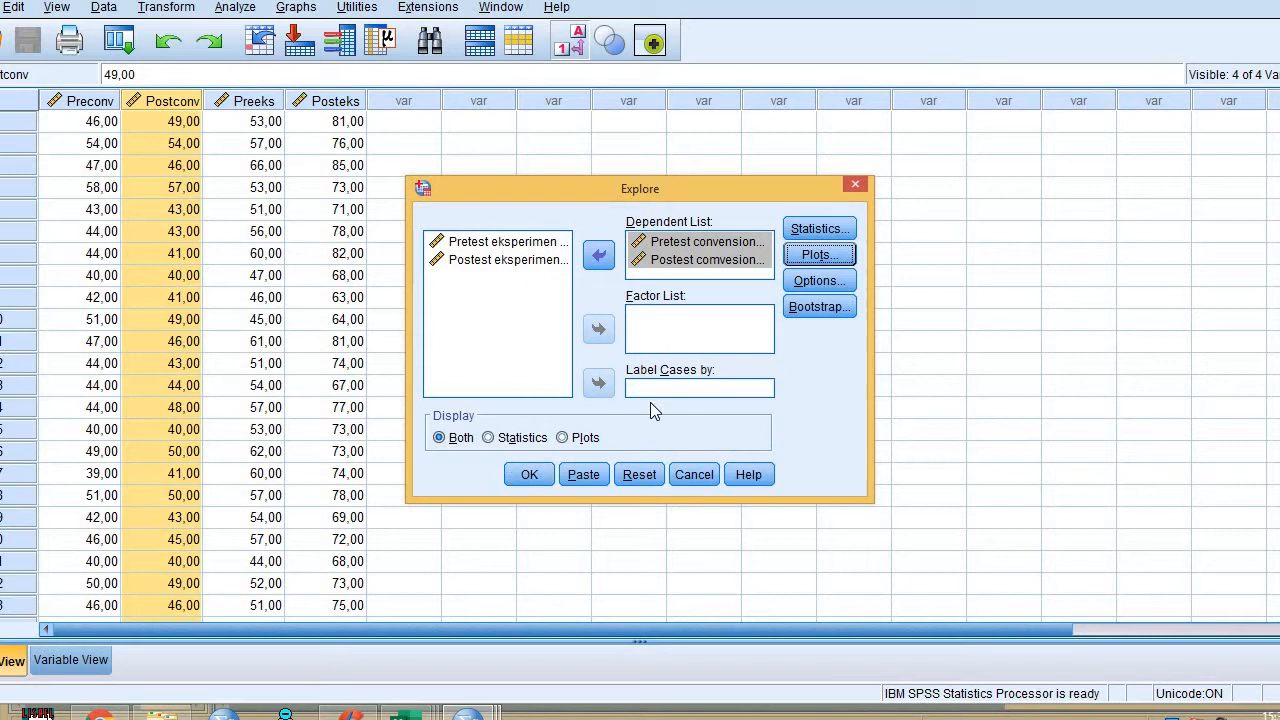
left_click(544, 471)
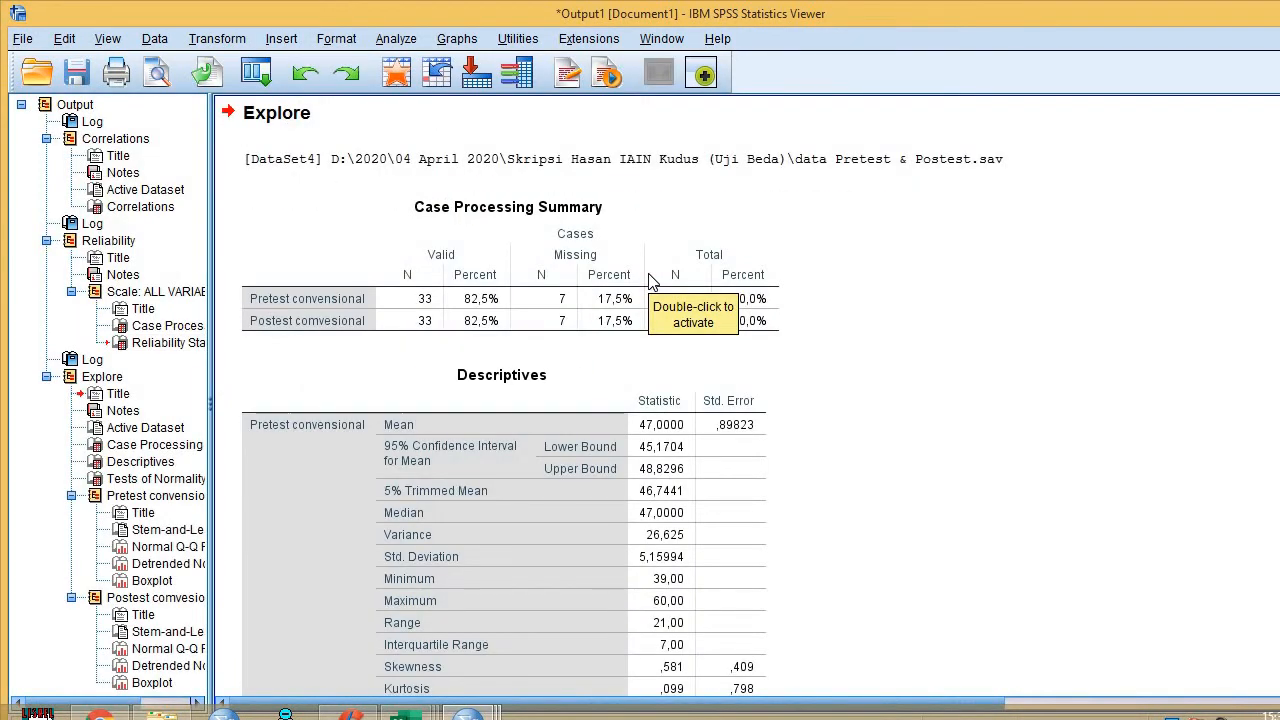
Examine the Tests of Normality table for the conventional class's pretest and posttest
scroll(648, 281, "down", 10)
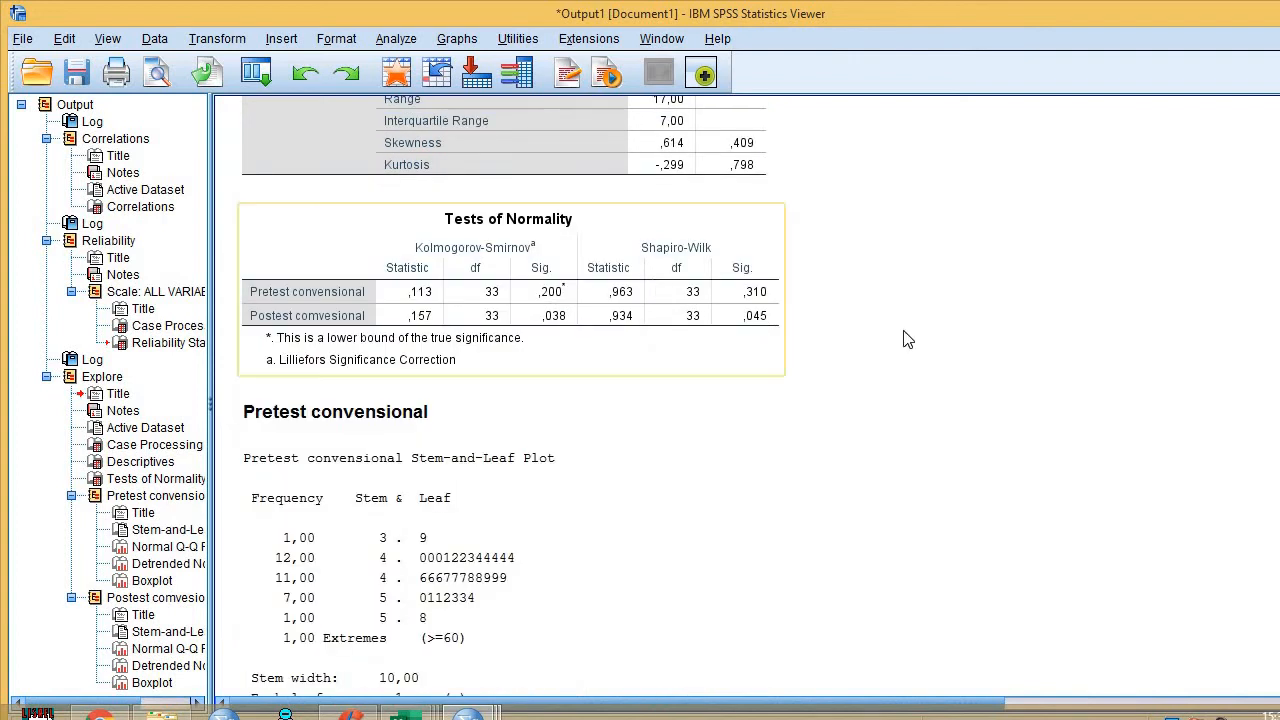
left_click(718, 280)
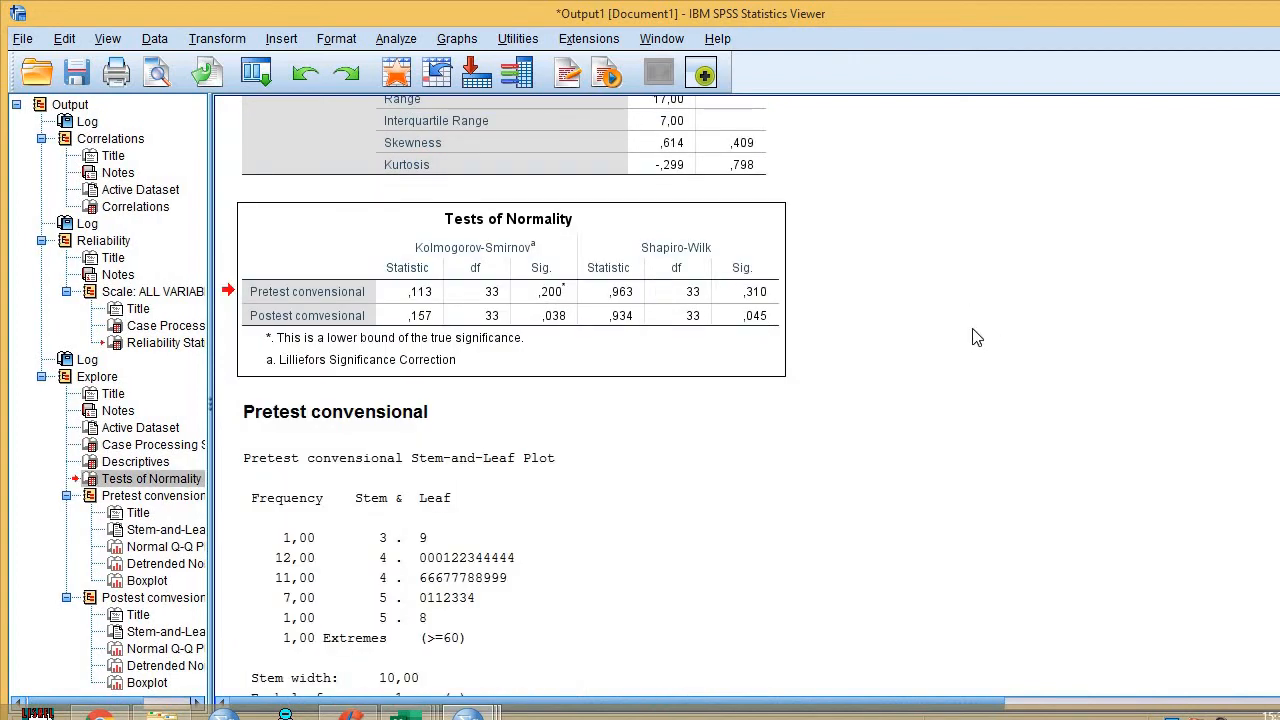
left_click(918, 298)
left_click(684, 298)
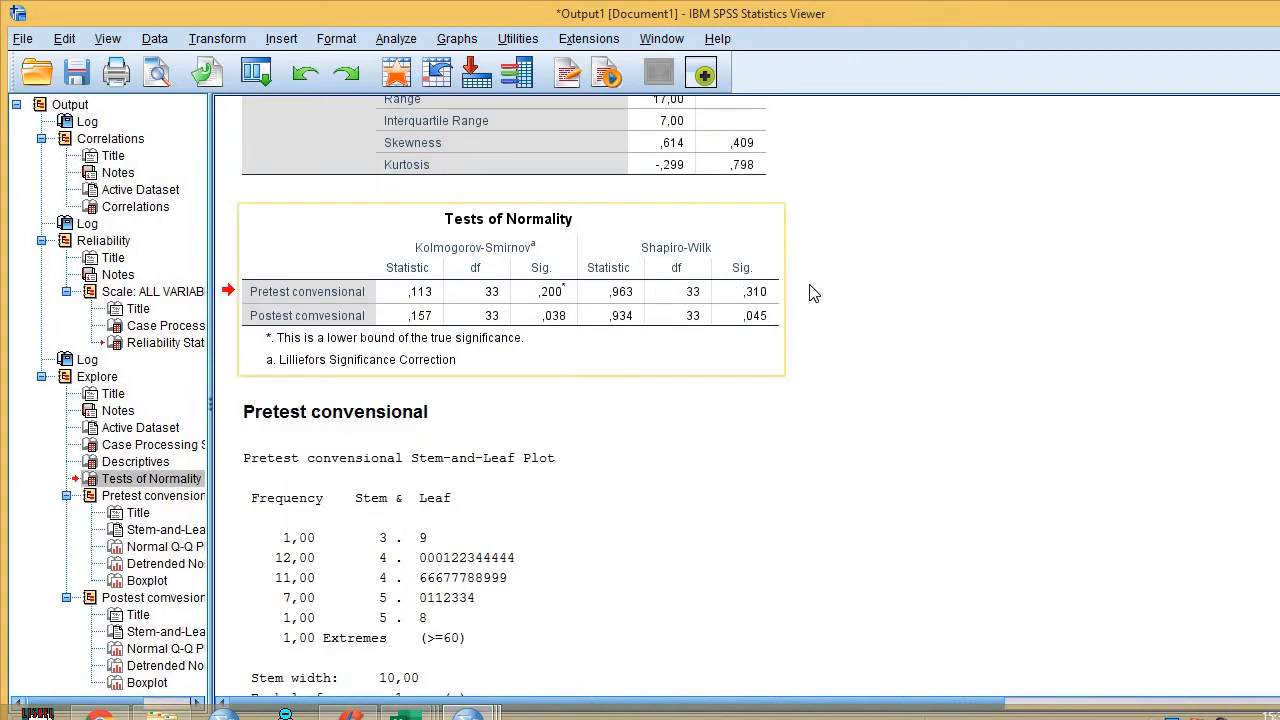
left_click(915, 264)
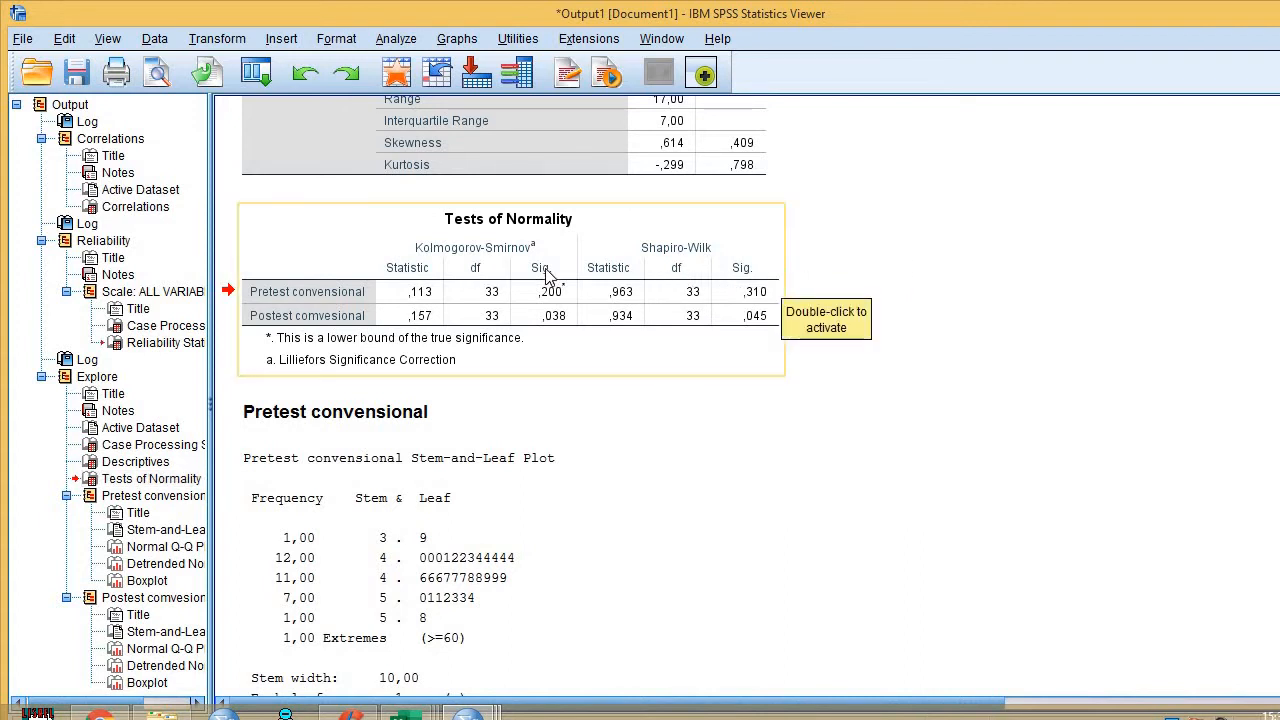
Review the Case Processing Summary and Descriptives for the conventional class, and compare them with the Kolmogorov-Smirnov and Shapiro-Wilk significance values
scroll(651, 281, "up", 10)
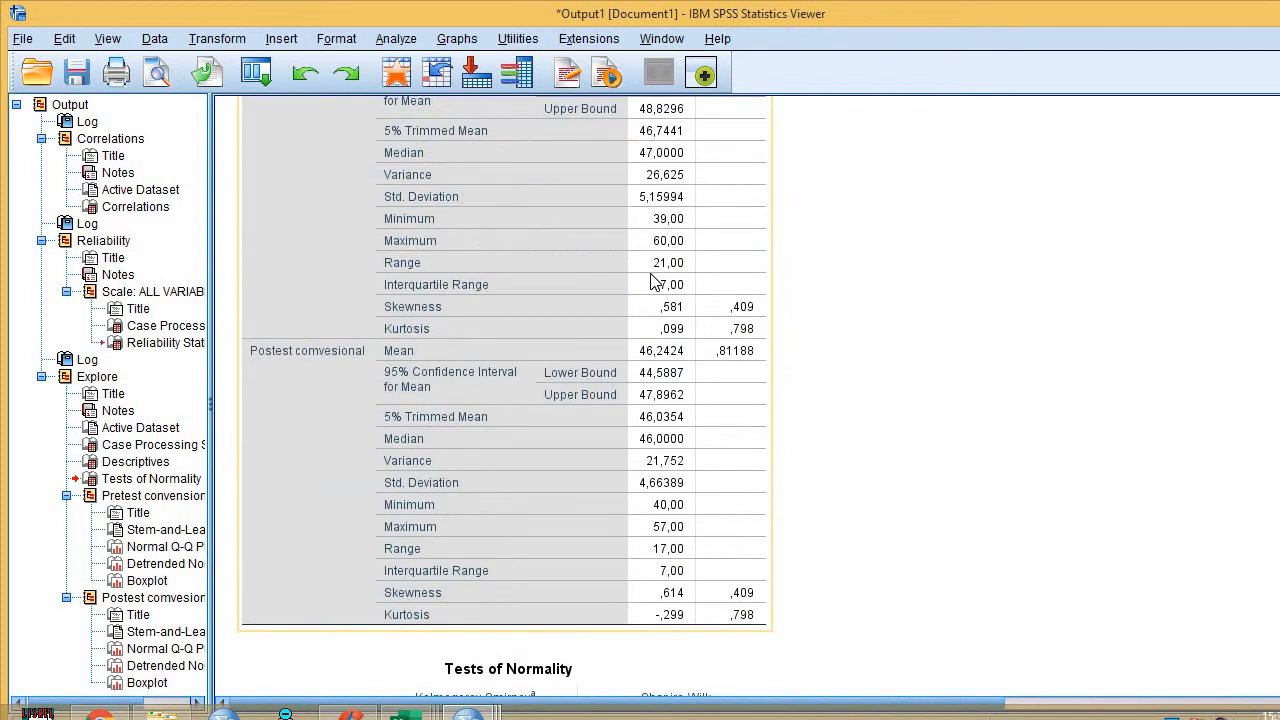
scroll(651, 281, "up", 5)
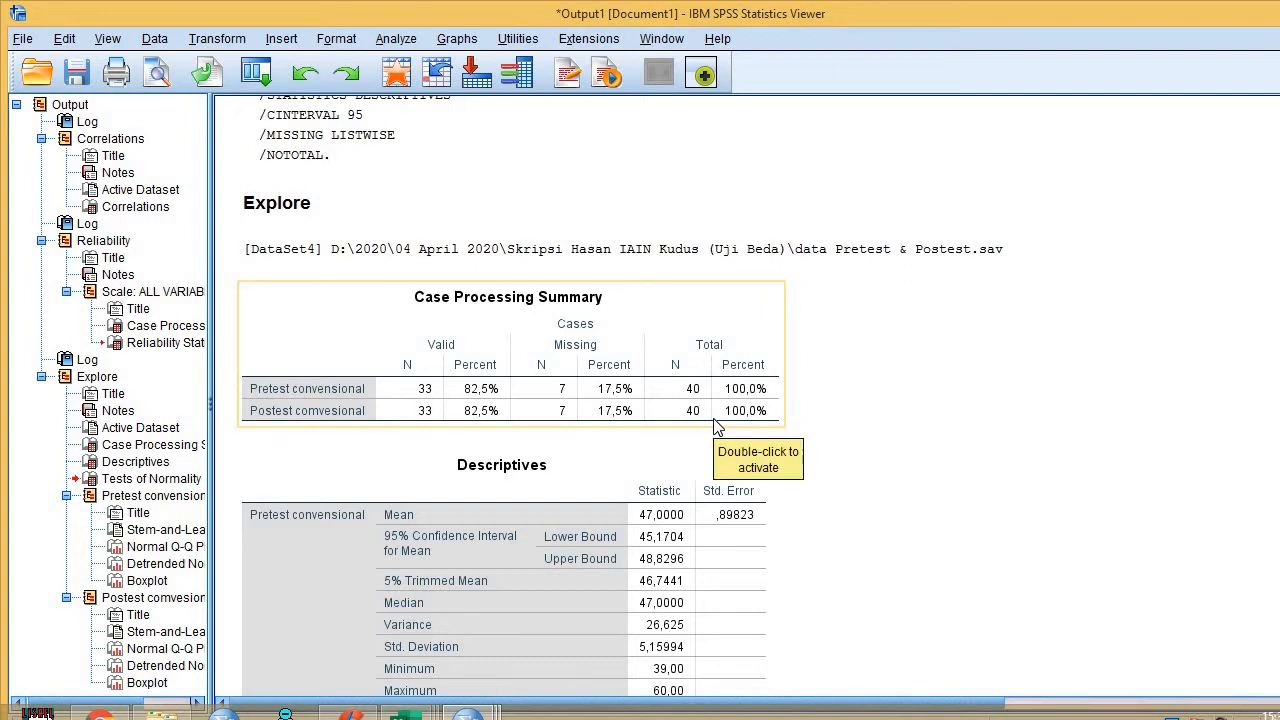
scroll(716, 426, "down", 15)
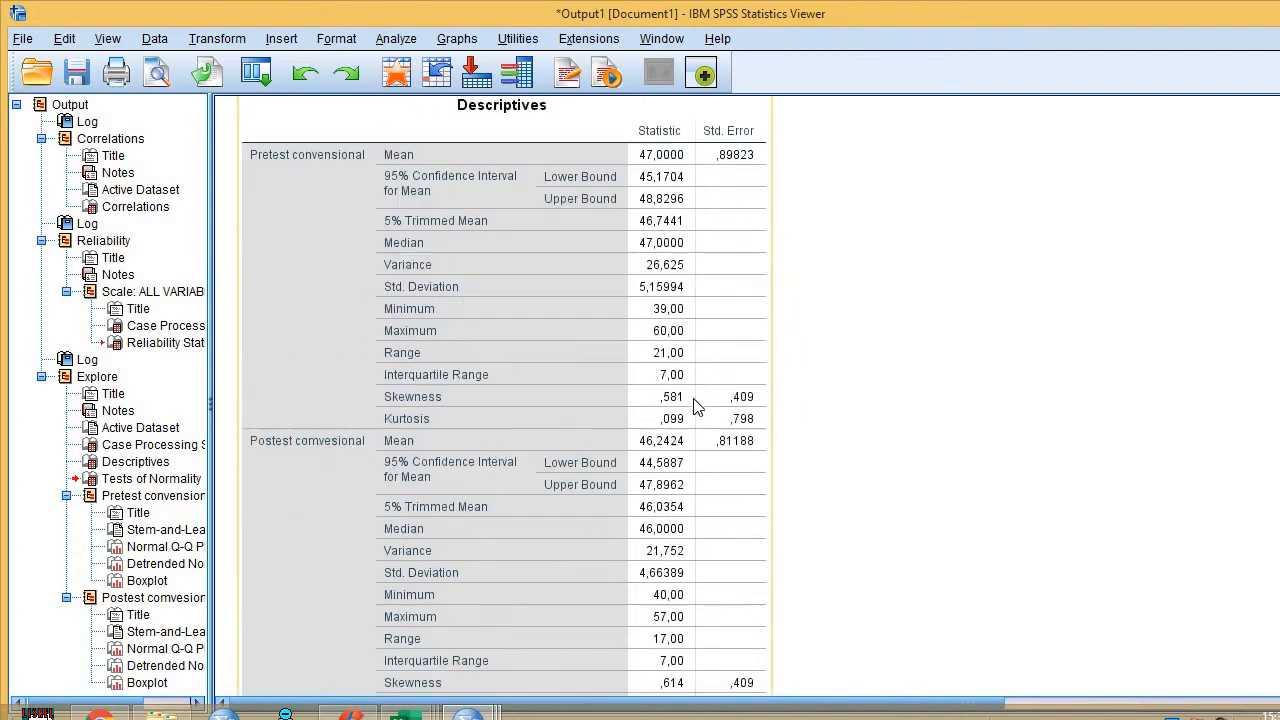
scroll(698, 385, "up", 6)
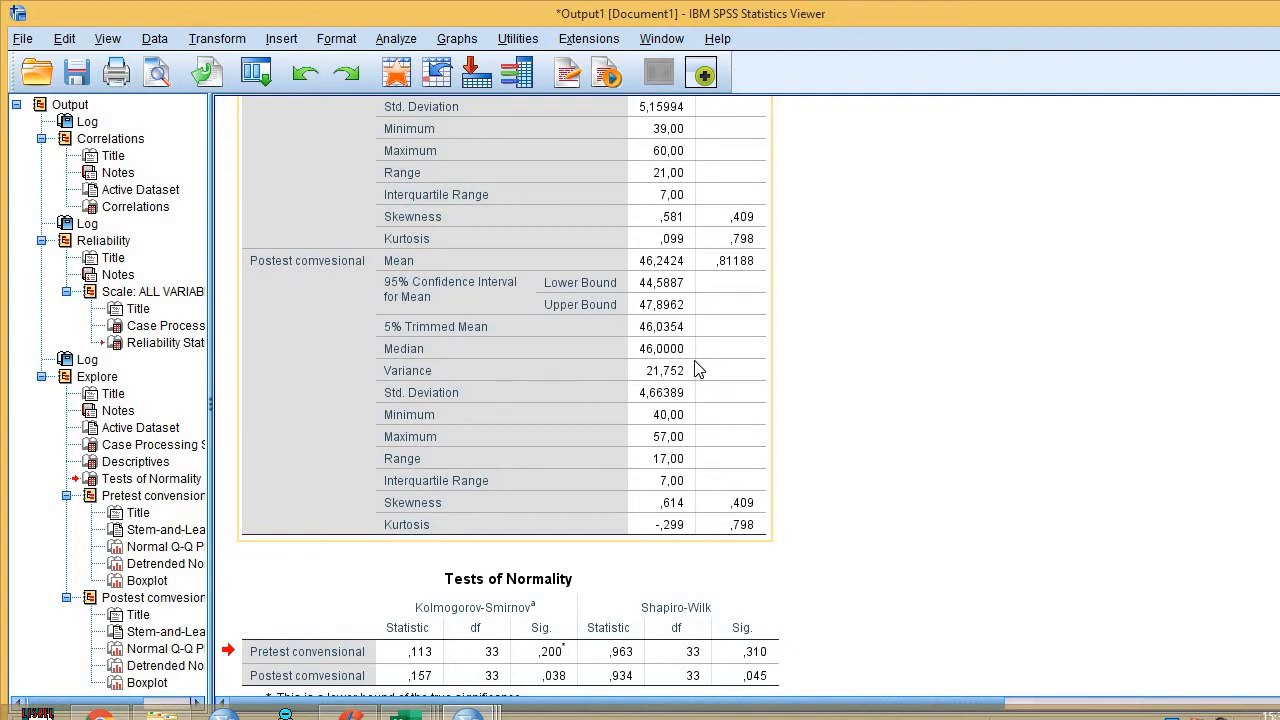
scroll(698, 375, "down", 3)
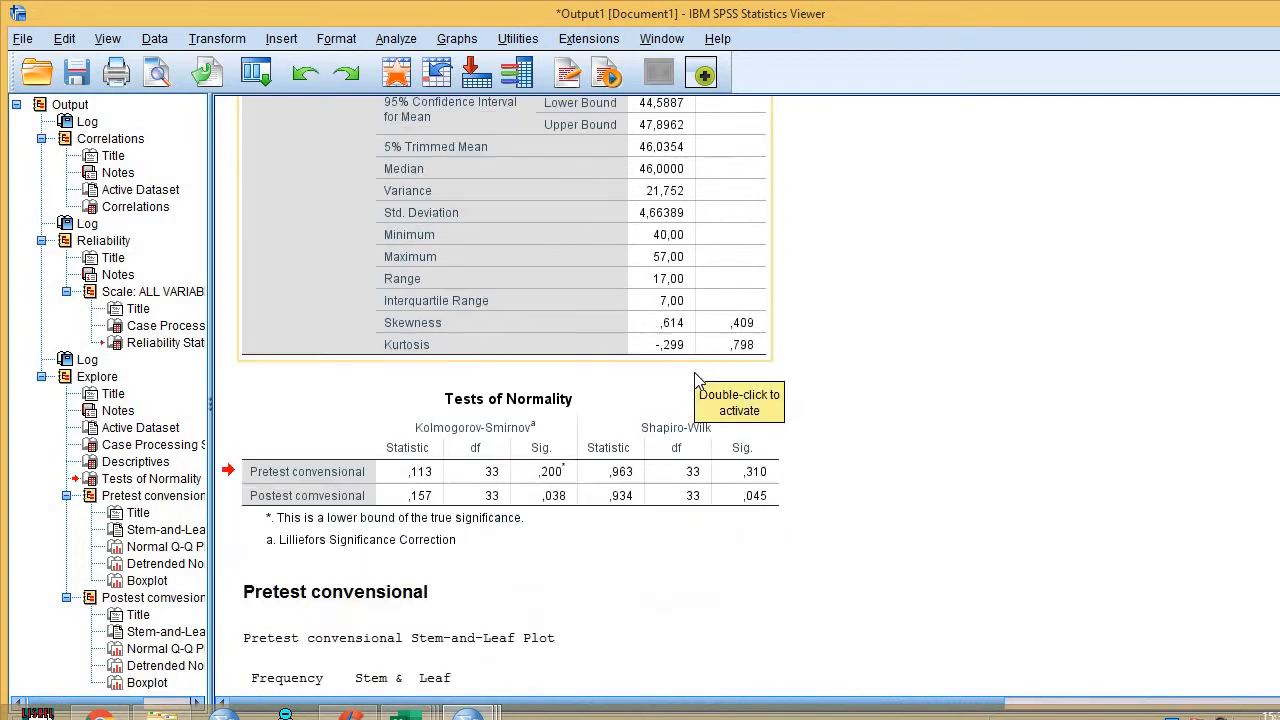
scroll(698, 379, "down", 3)
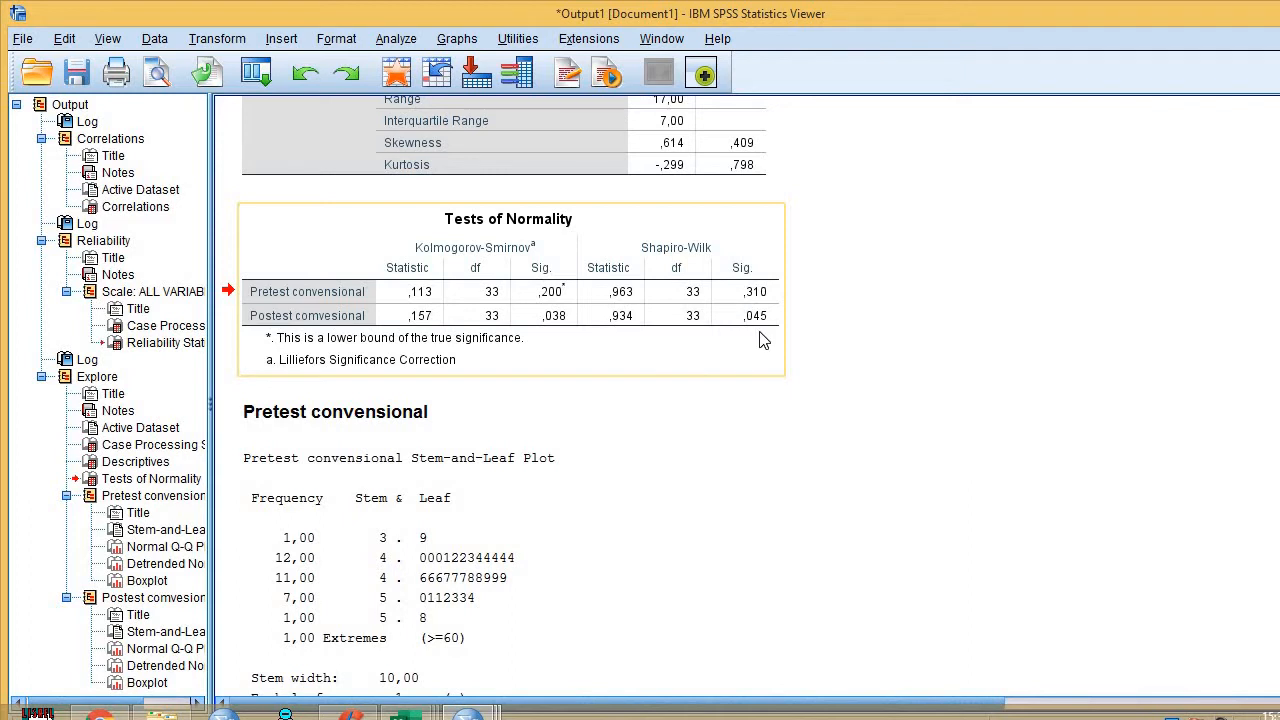
left_click(690, 312)
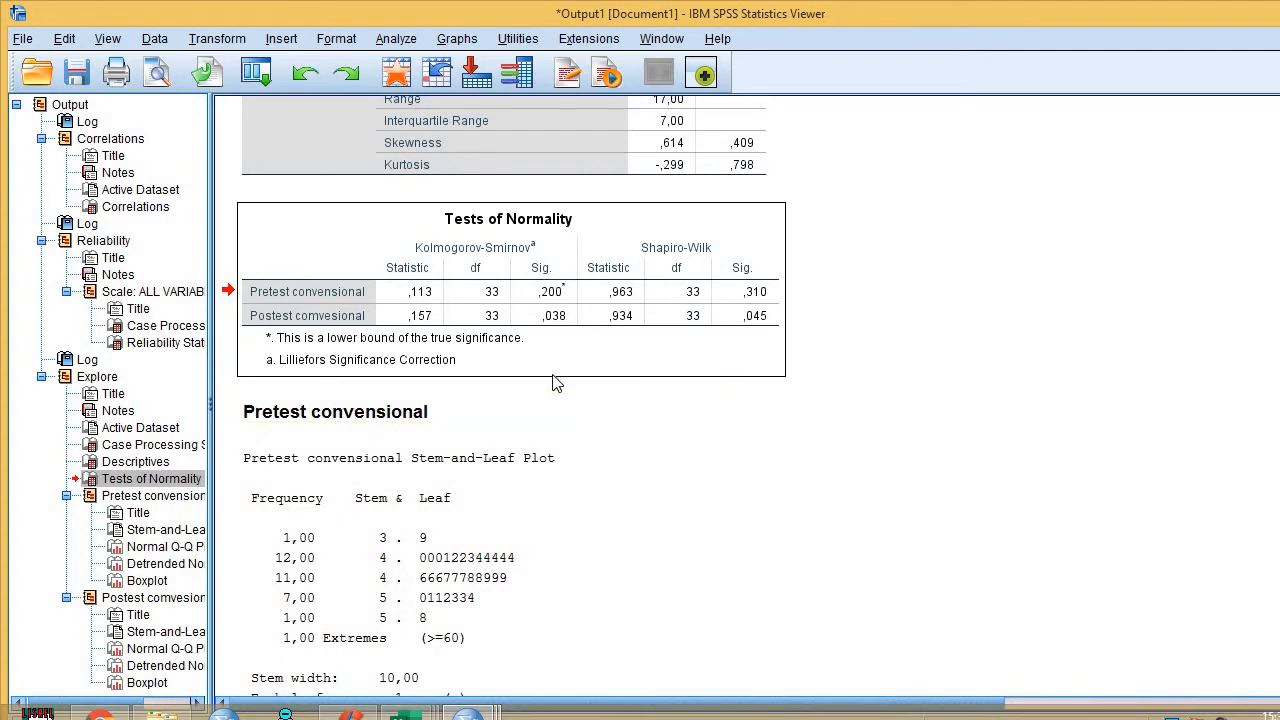
scroll(563, 383, "down", 5)
scroll(694, 322, "up", 5)
scroll(700, 314, "up", 10)
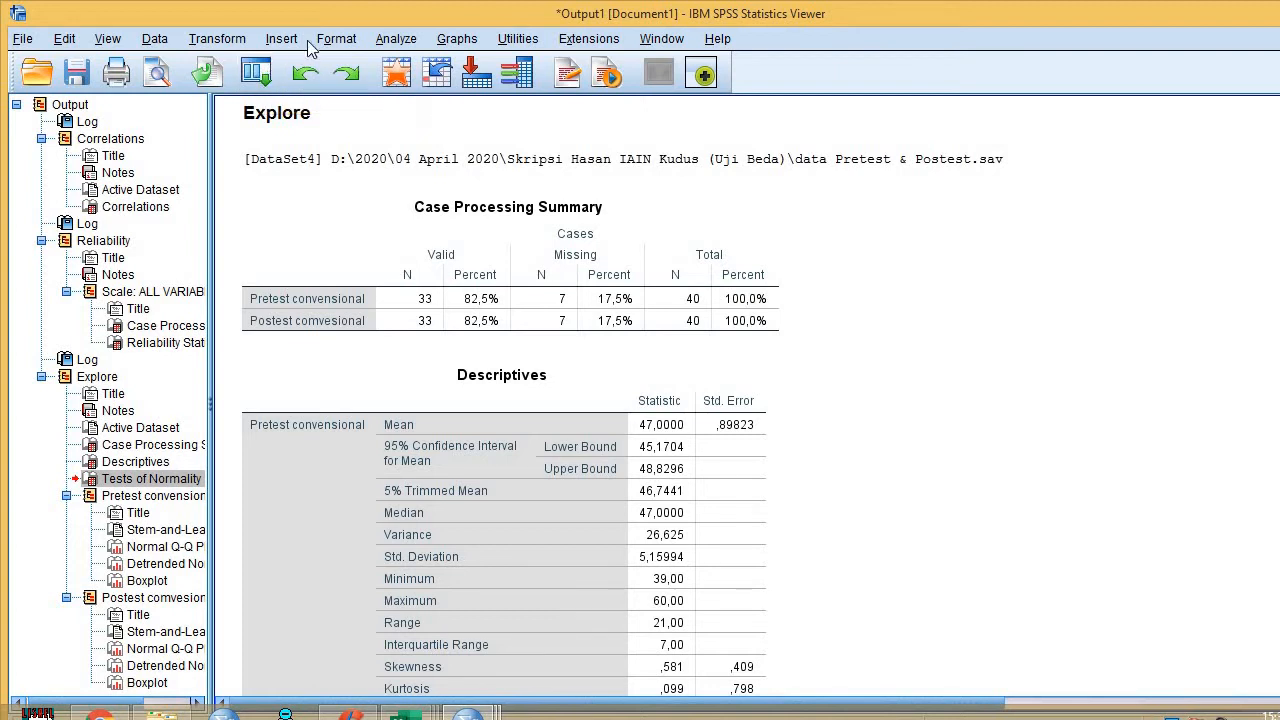
Run a nonparametric 2 Related Samples Wilcoxon test pairing the conventional class's pretest with its posttest
left_click(398, 44)
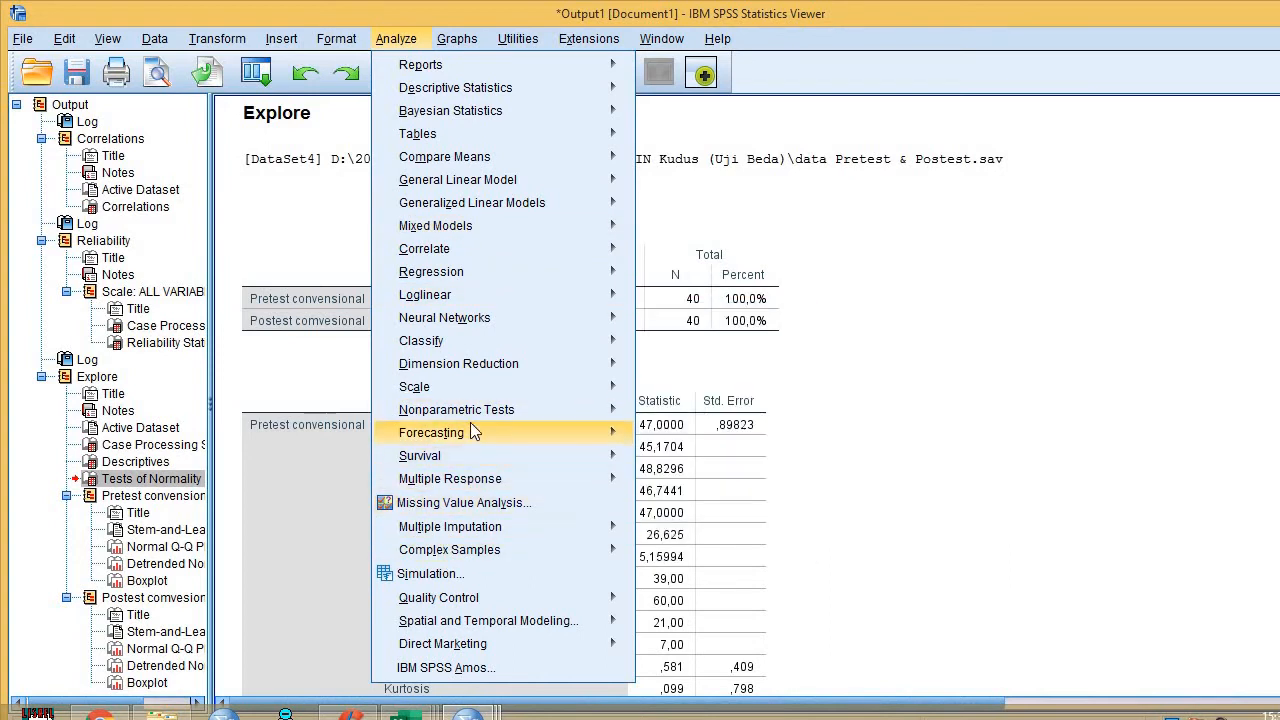
mouse_move(525, 411)
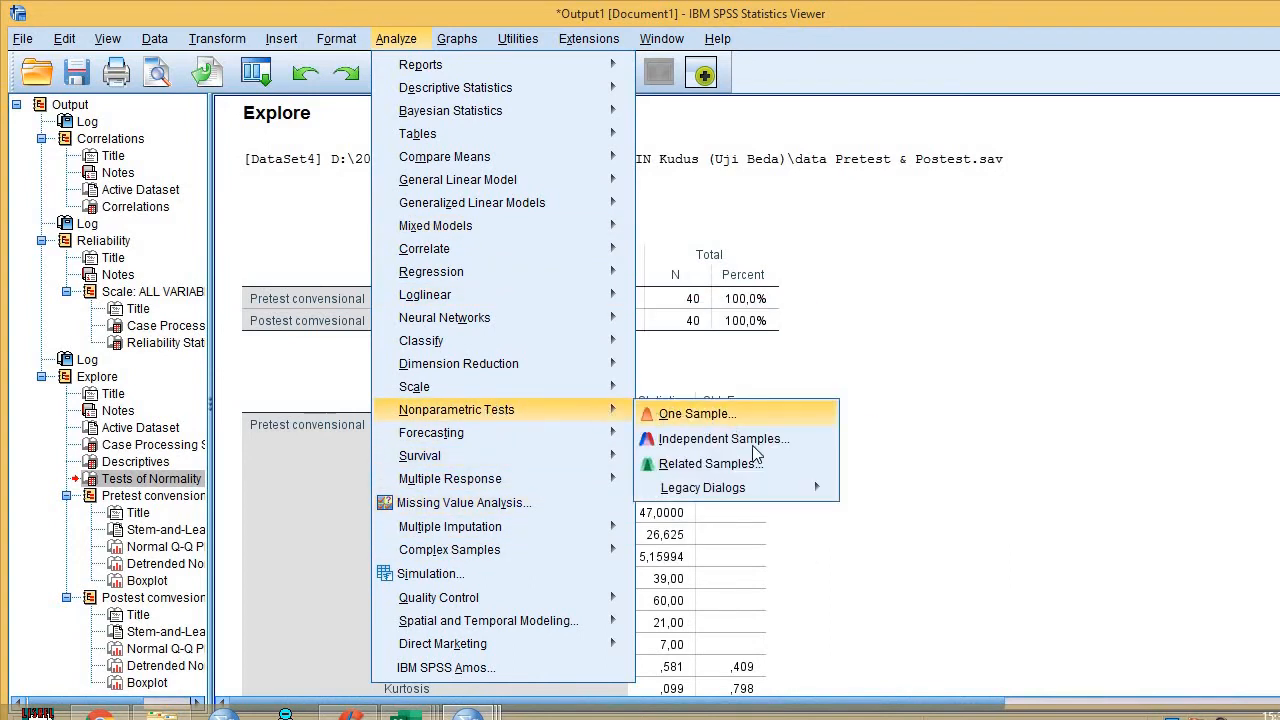
mouse_move(765, 493)
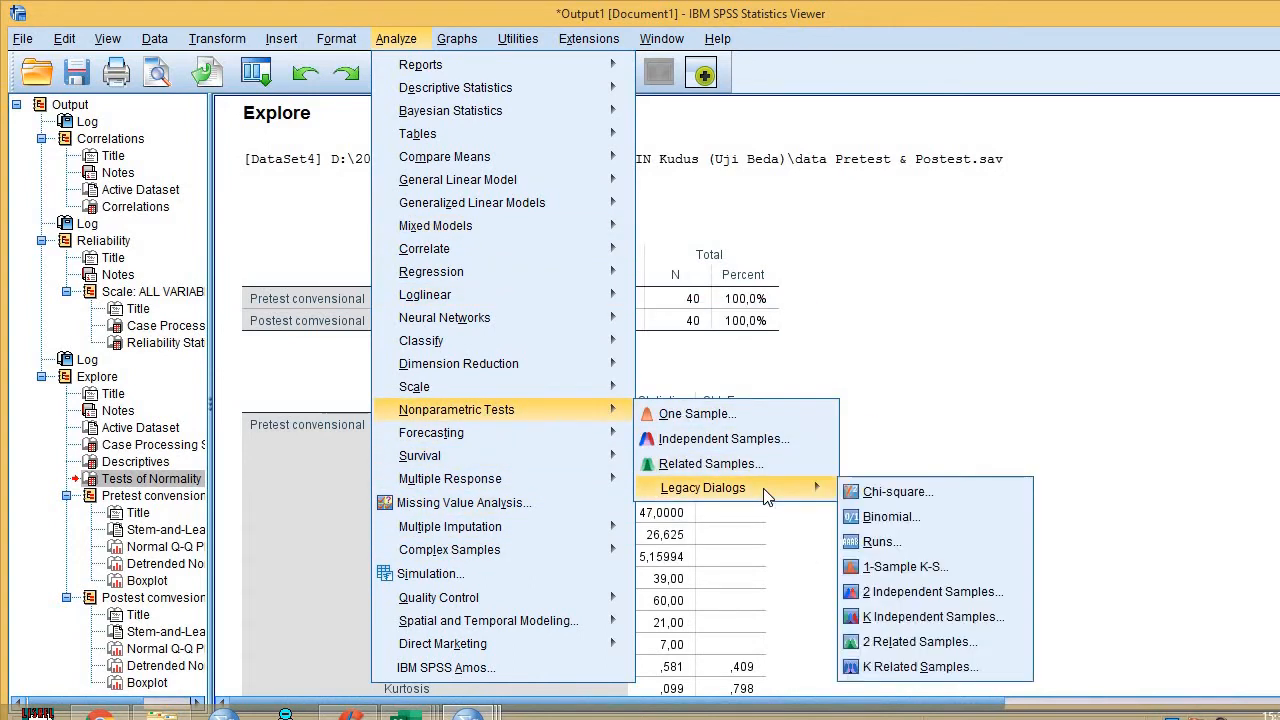
left_click(918, 641)
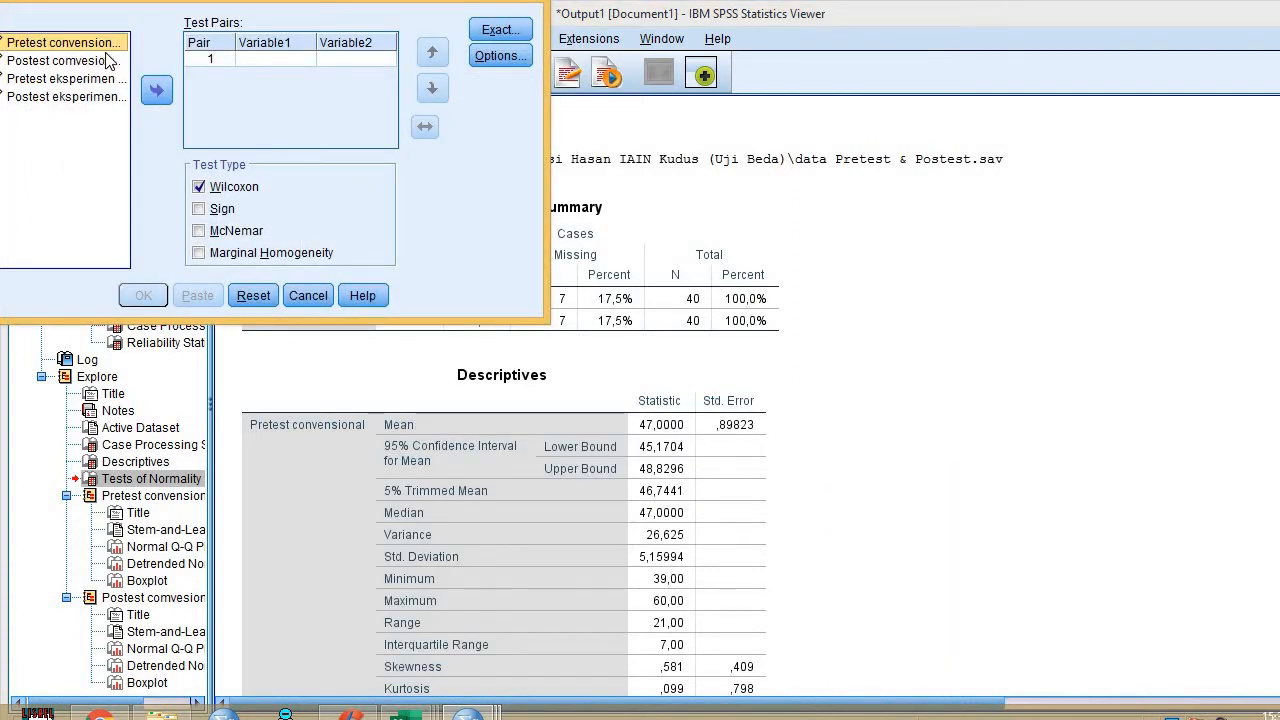
left_click(157, 91)
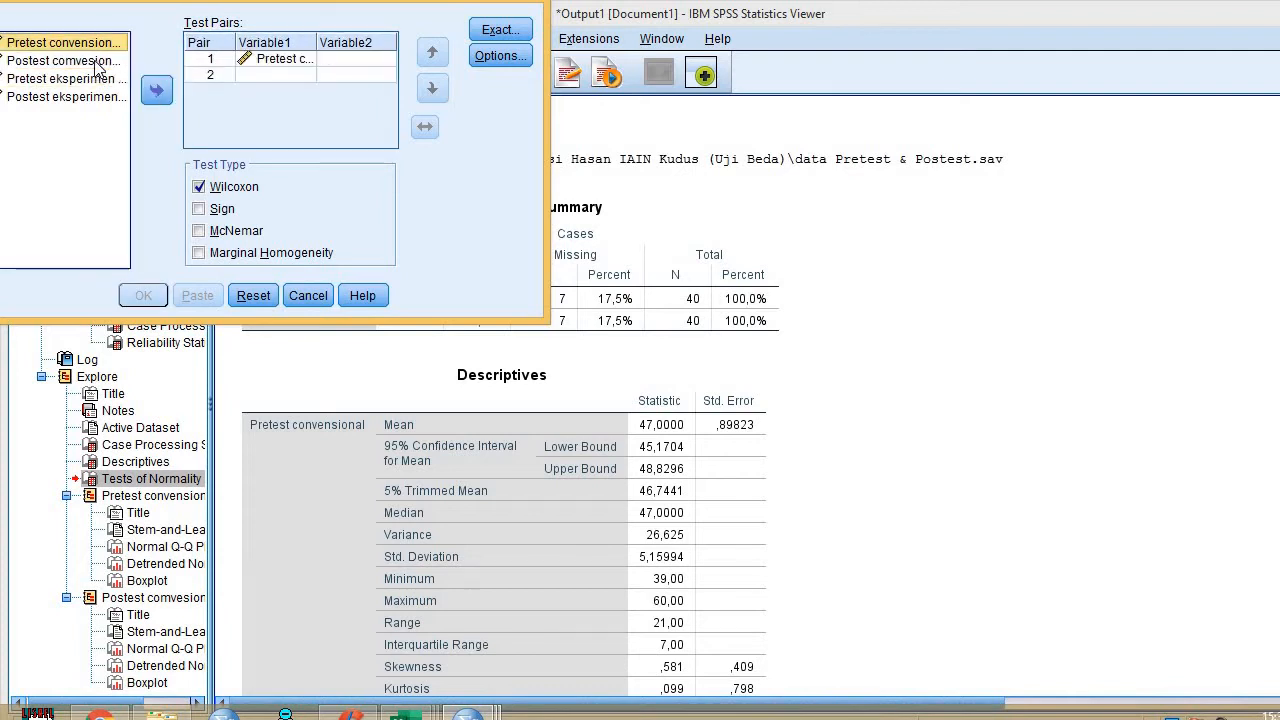
left_click(97, 62)
left_click(156, 92)
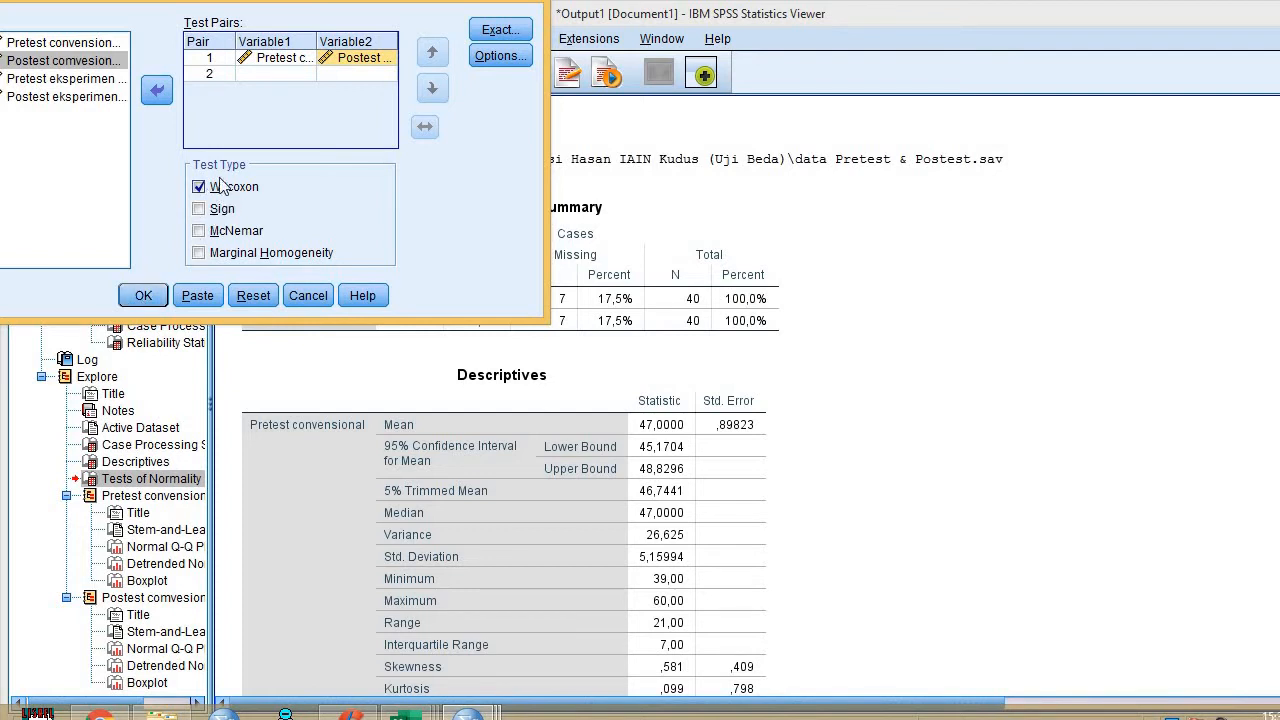
left_click(138, 295)
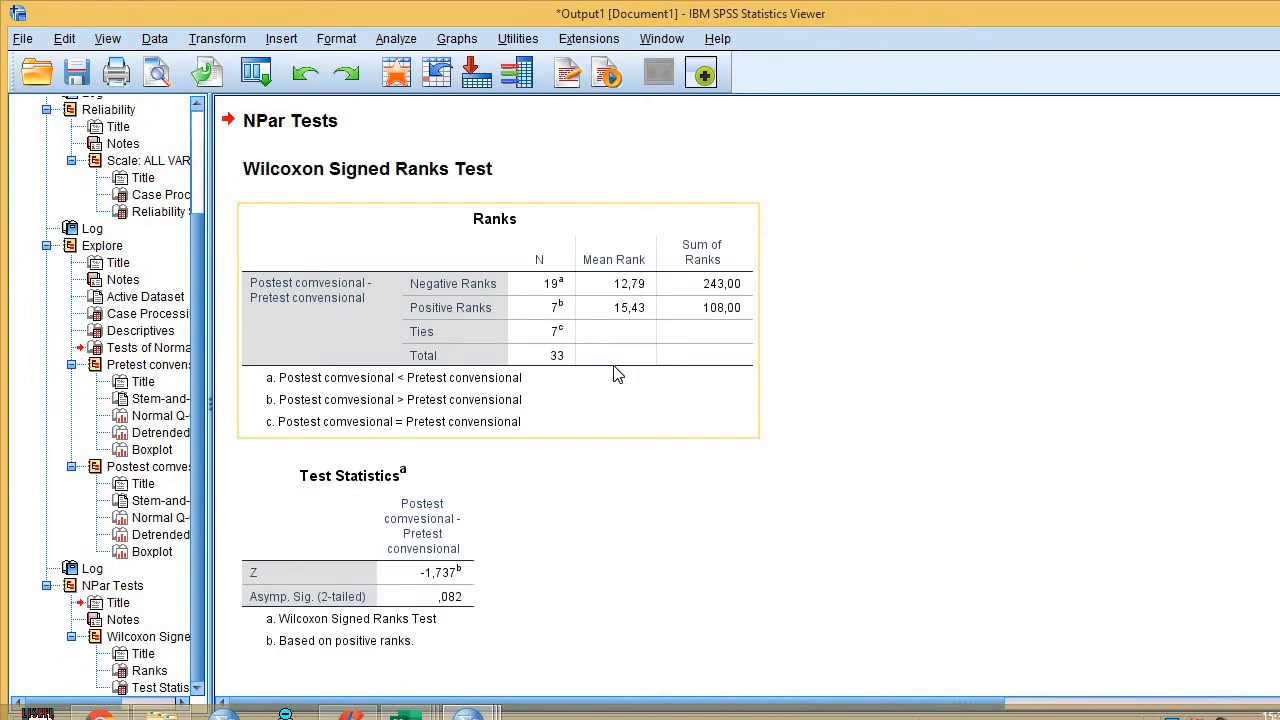
Examine the Ranks and Test Statistics tables of the Wilcoxon Signed Ranks Test, and return to the Explore output
left_click(697, 284)
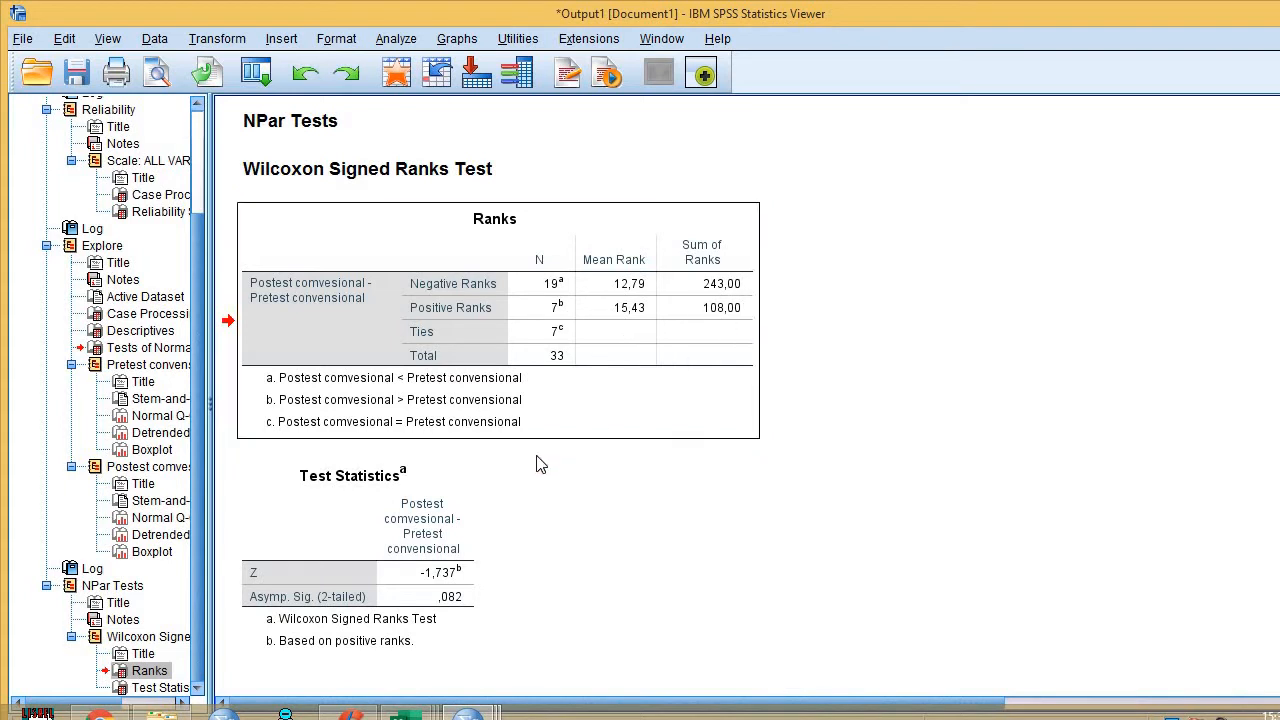
left_click(437, 533)
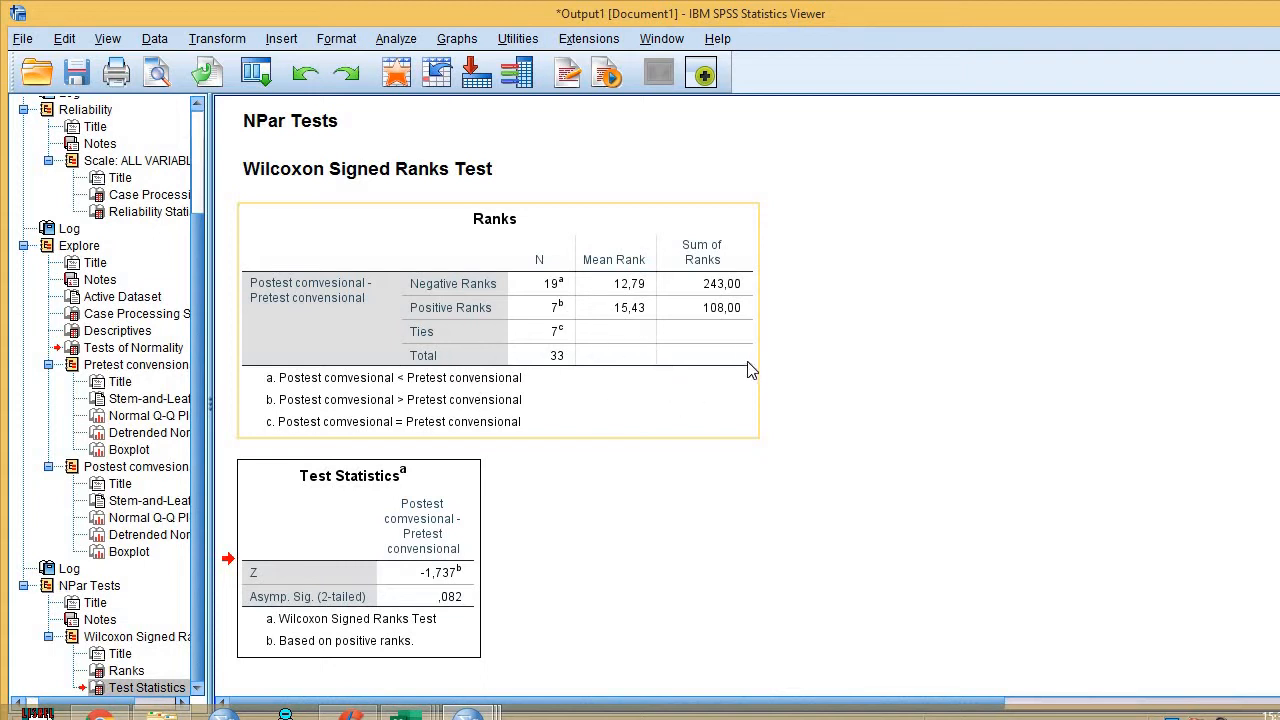
left_click(630, 340)
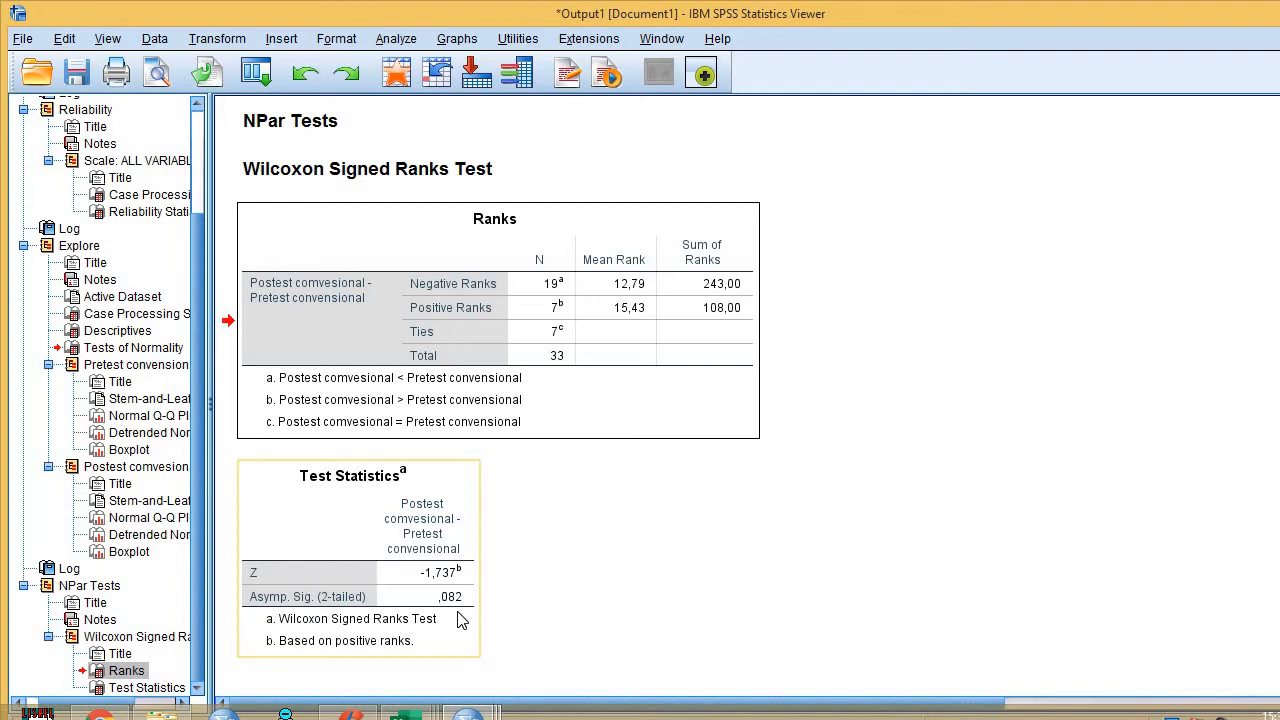
scroll(469, 391, "up", 20)
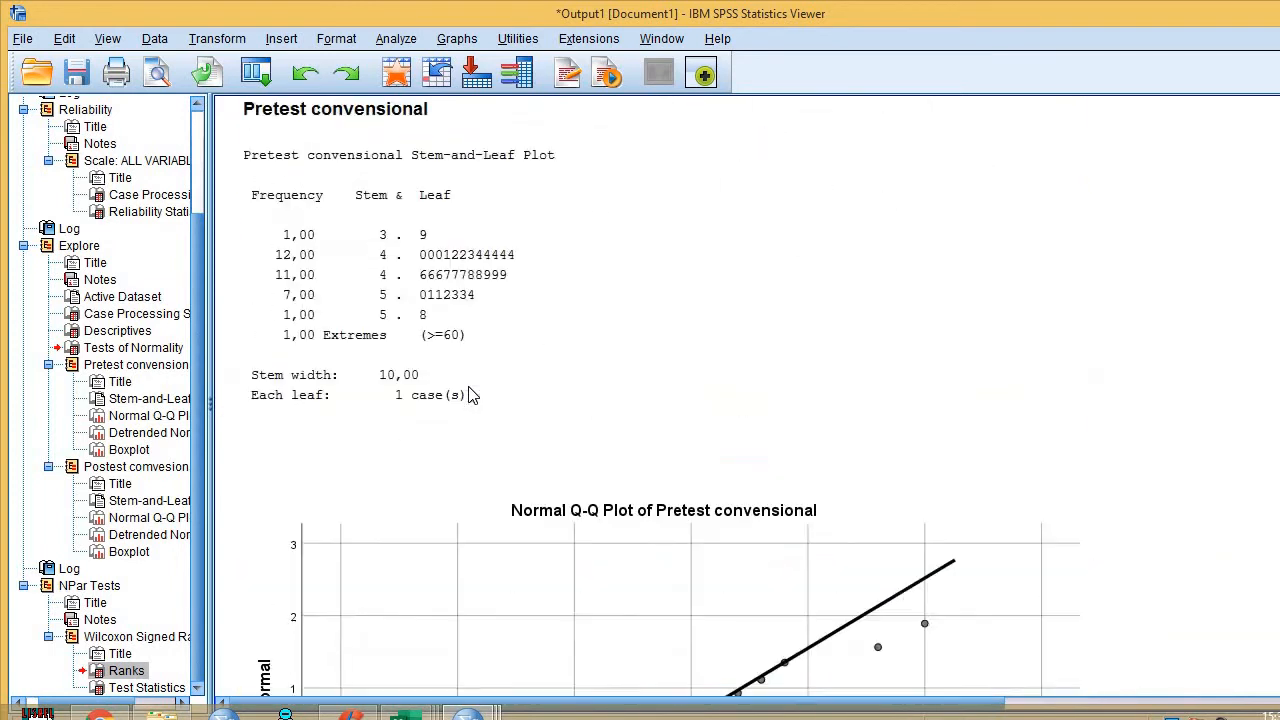
Reopen Explore and replace the conventional-class variables in the dependent list with Pretest eksperimen and Postest eksperimen
scroll(472, 395, "up", 20)
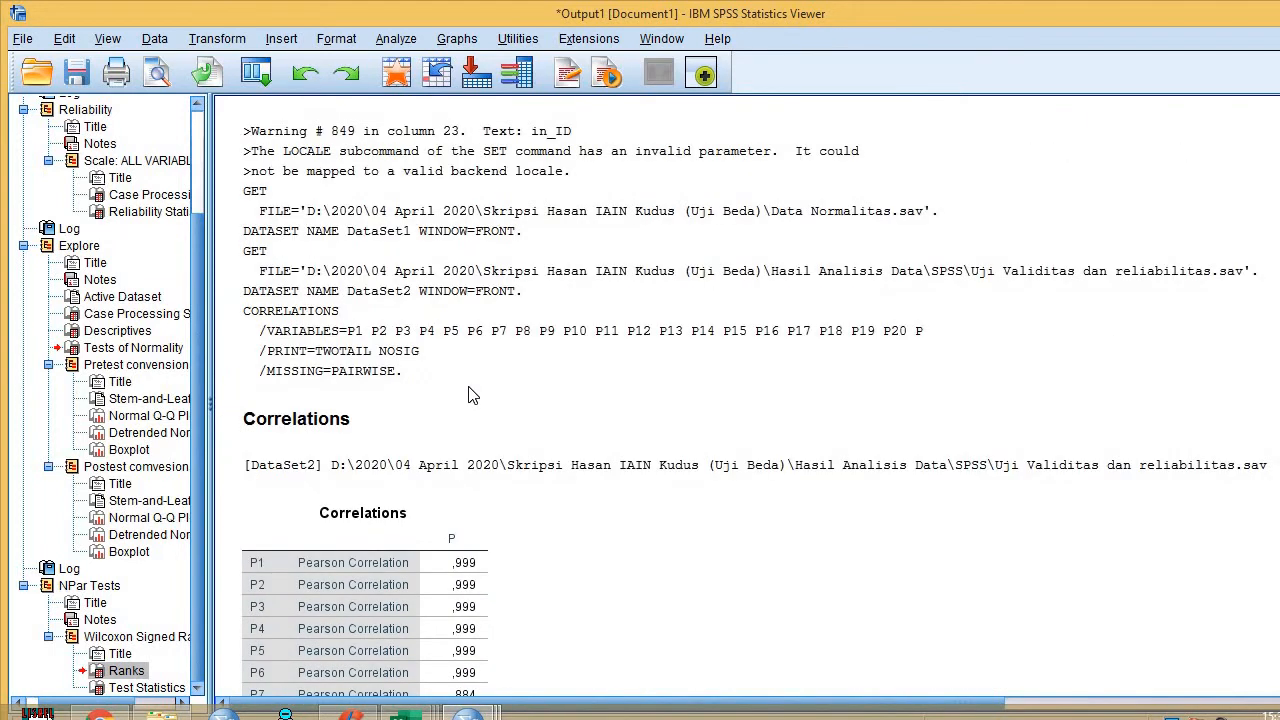
left_click(403, 45)
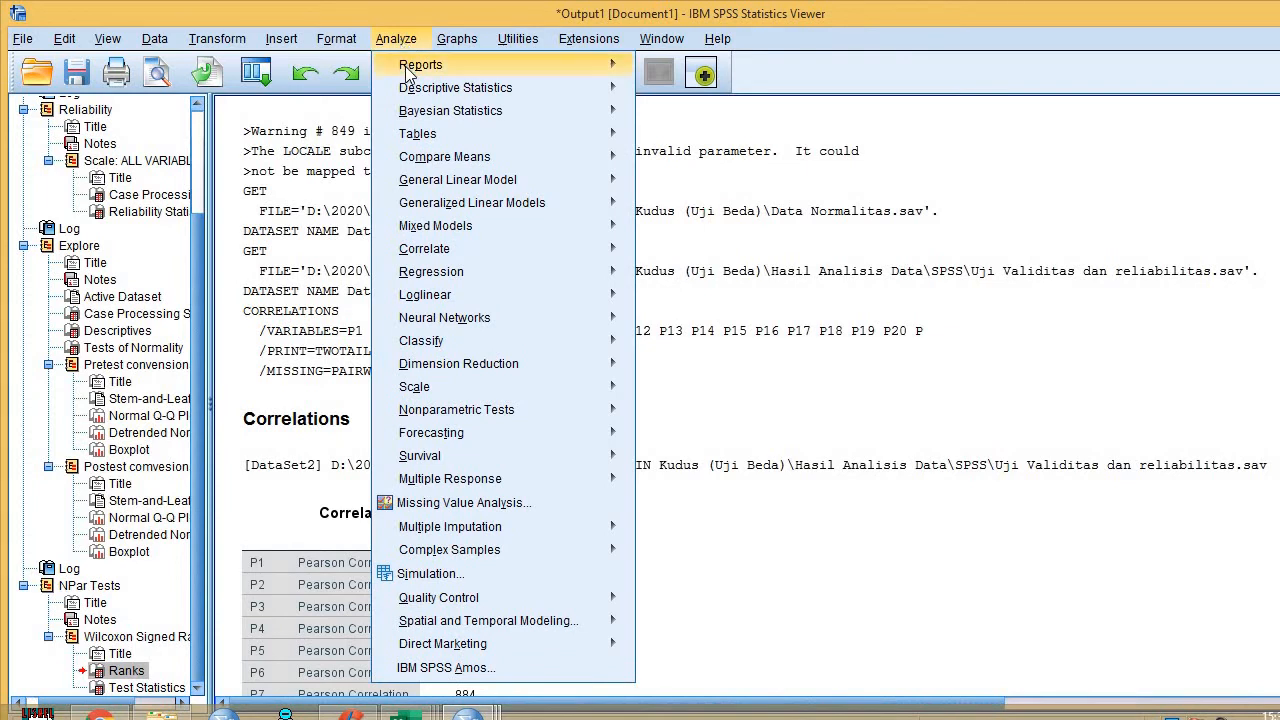
mouse_move(443, 95)
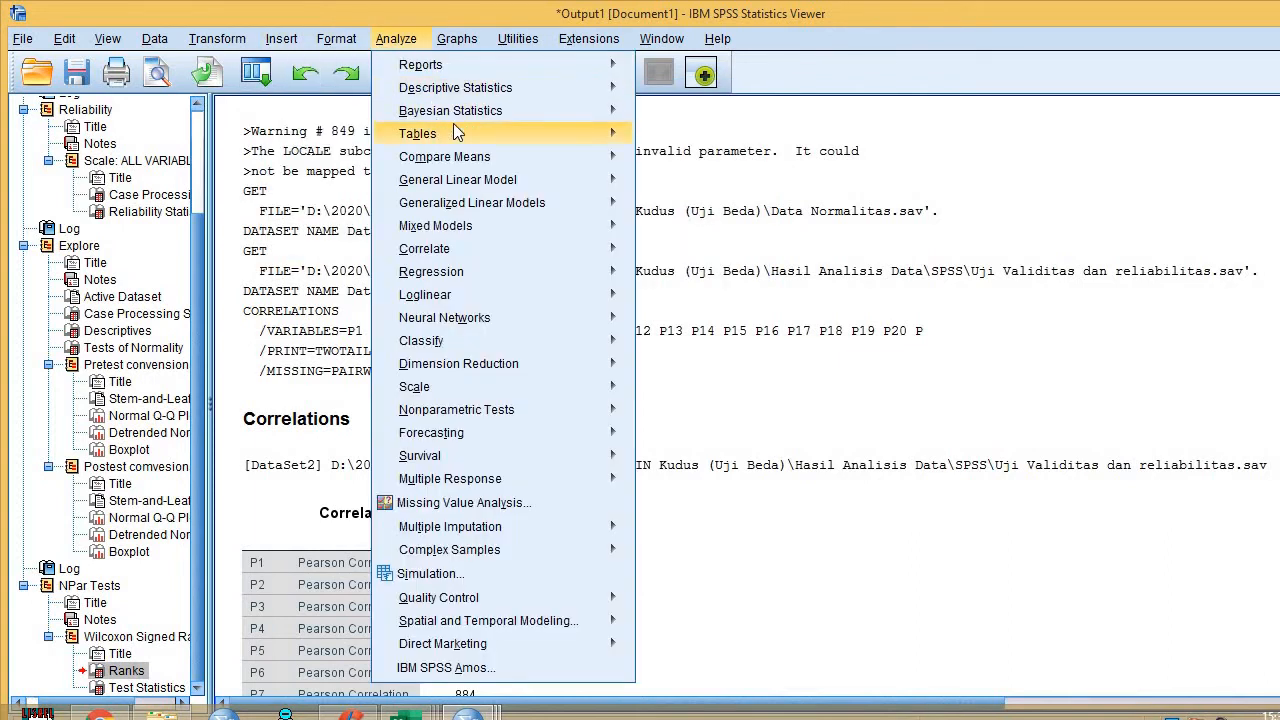
mouse_move(530, 154)
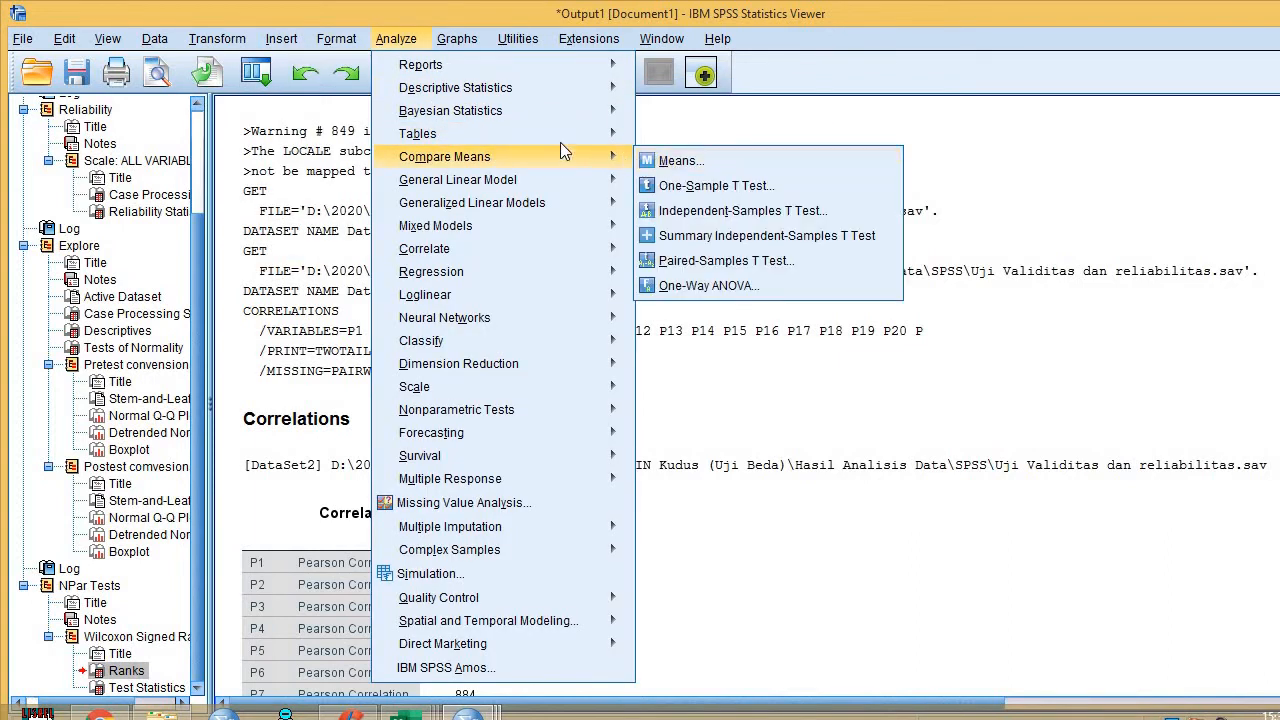
mouse_move(545, 89)
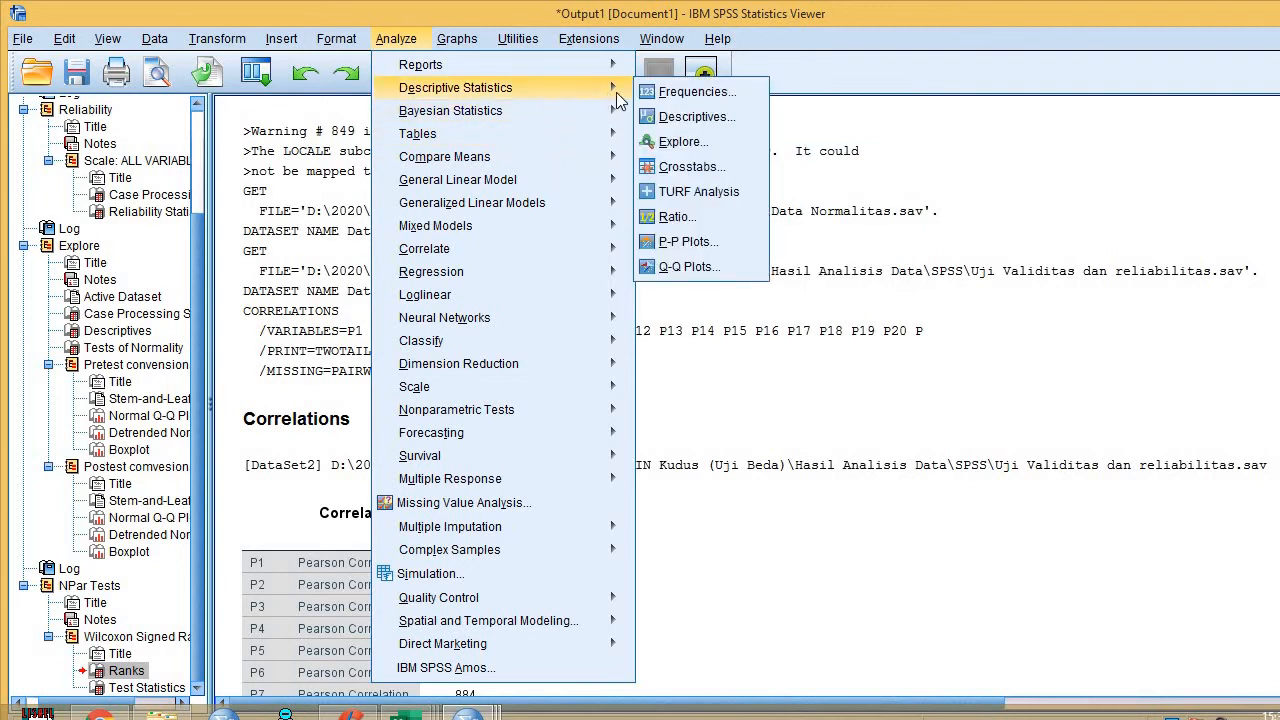
left_click(670, 143)
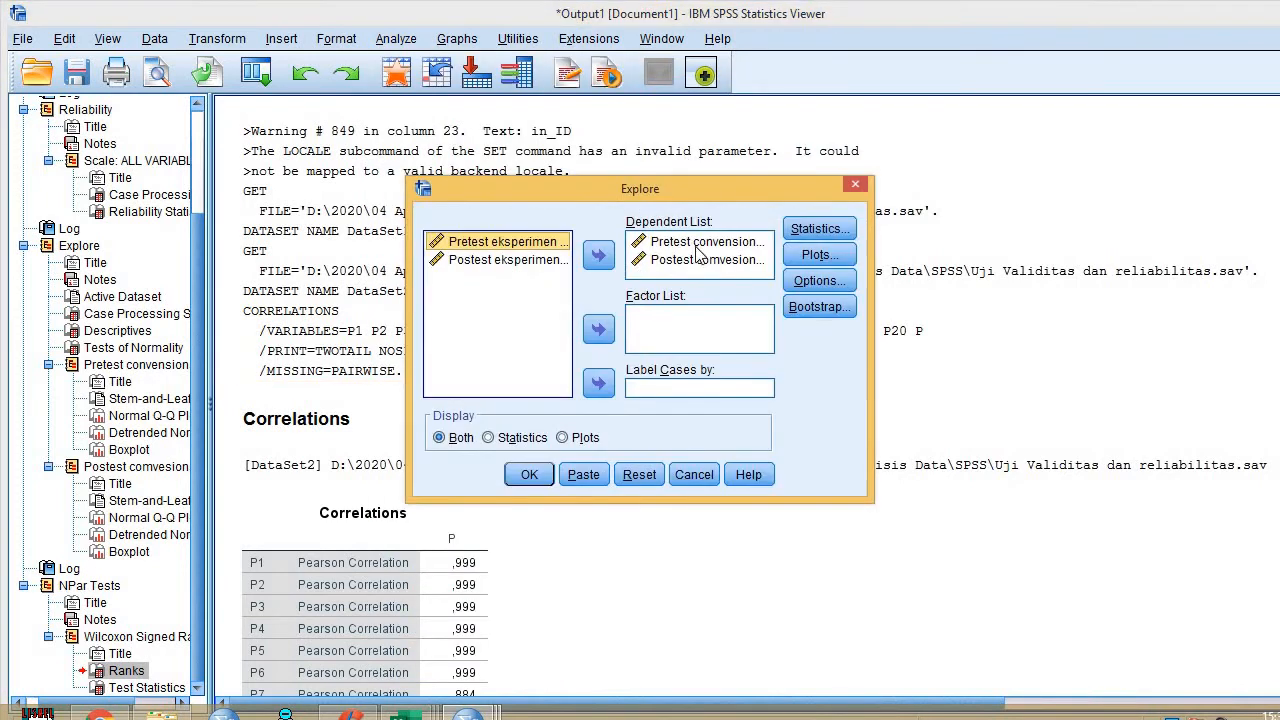
left_click(695, 245)
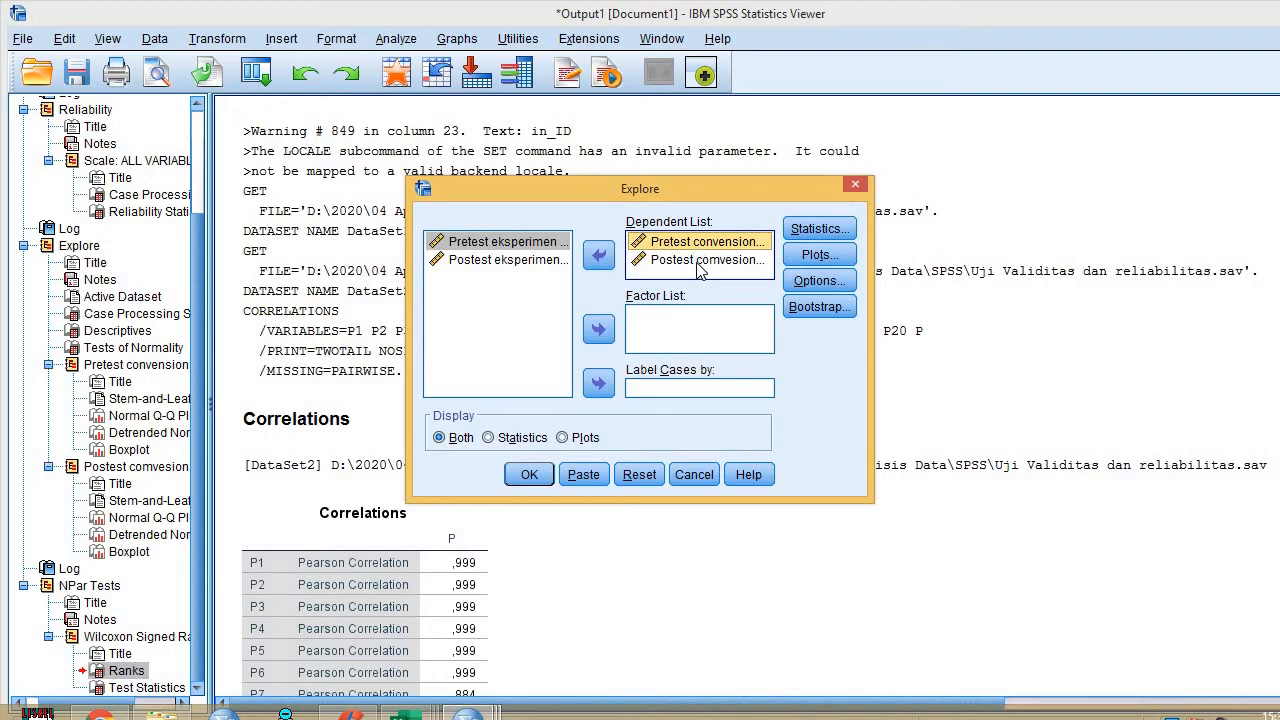
left_click(702, 262, "shift")
left_click(599, 257)
left_click(525, 279)
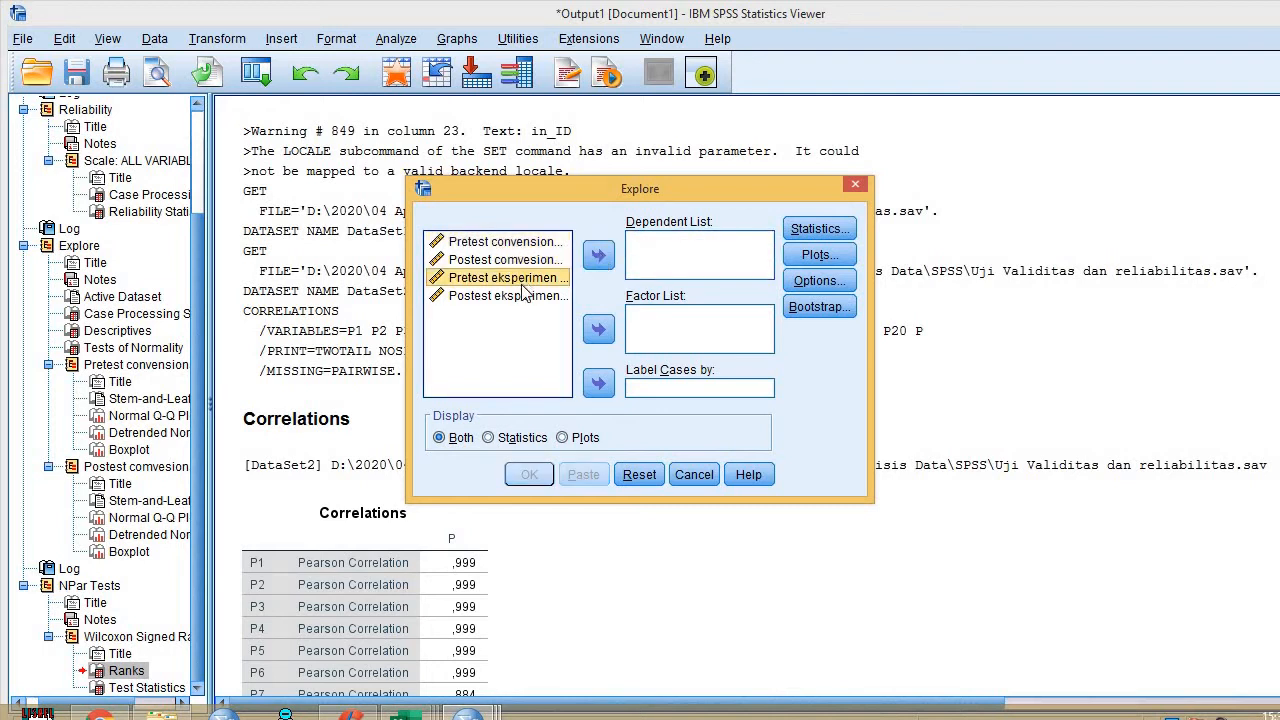
left_click(527, 297, "shift")
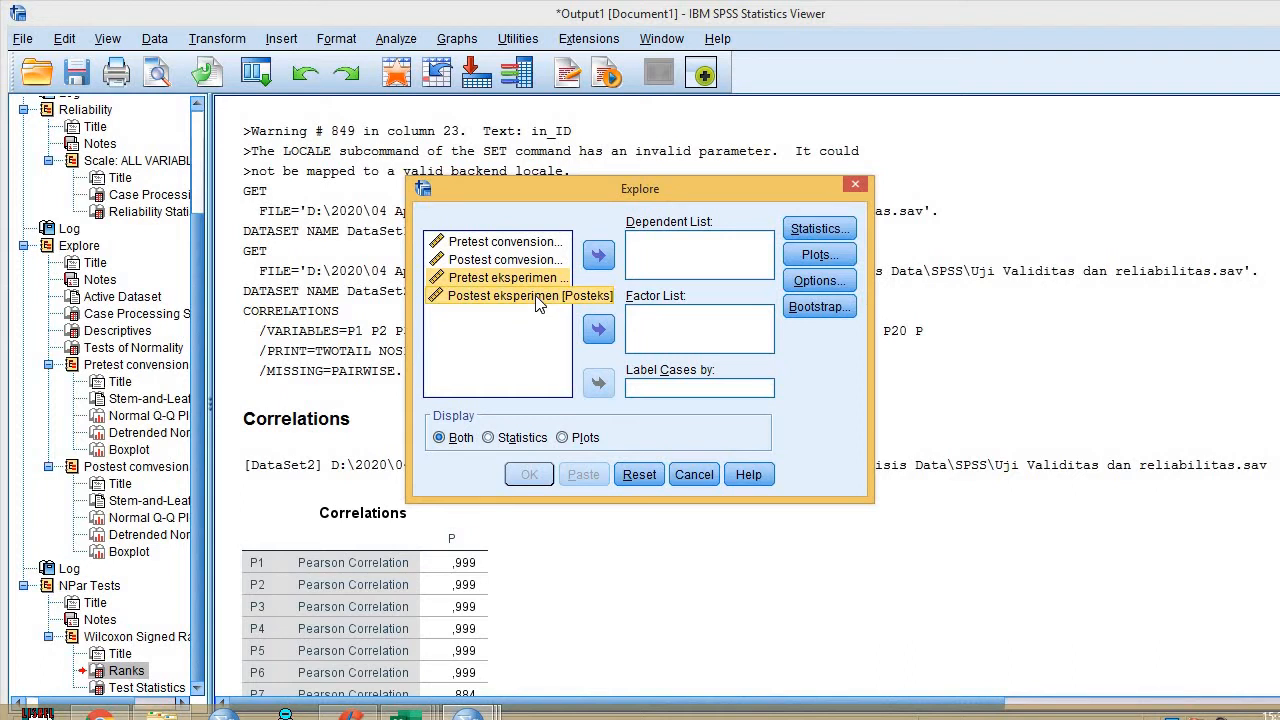
left_click(598, 255)
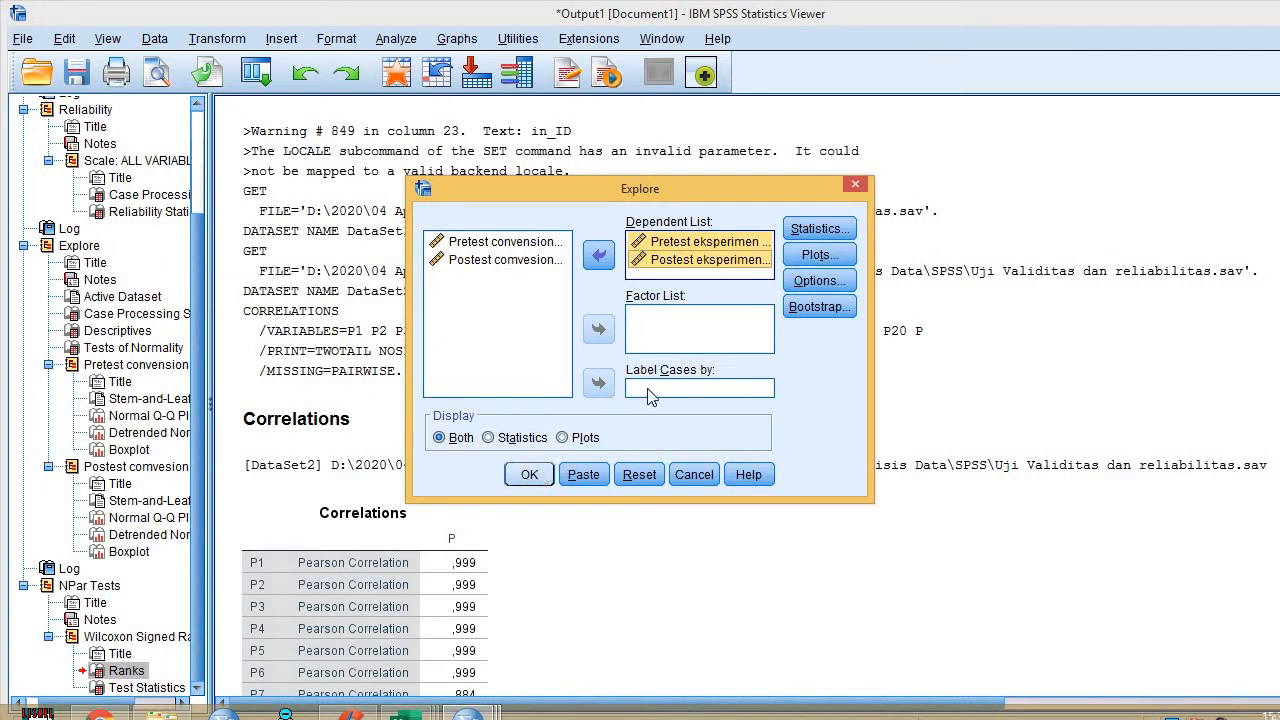
Run the Explore analysis with normality plots with tests and descriptives at a 95% confidence interval for the mean
left_click(818, 254)
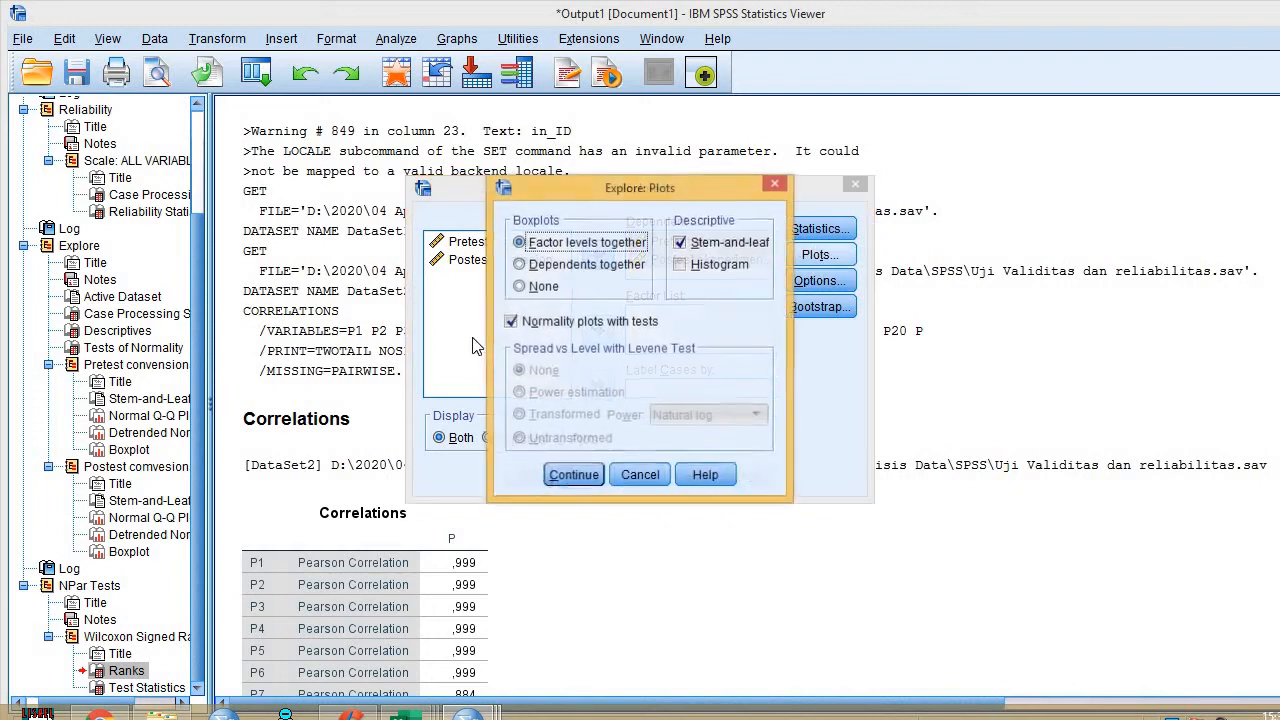
left_click(540, 322)
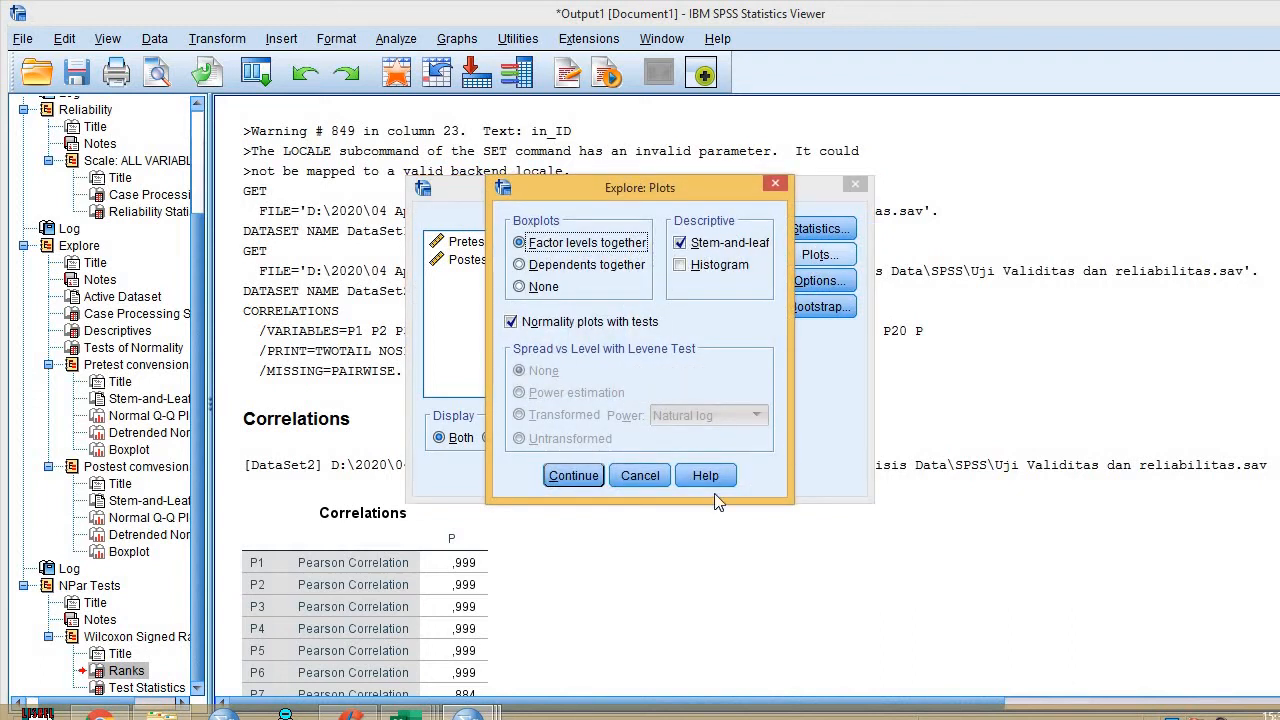
left_click(573, 476)
left_click(817, 232)
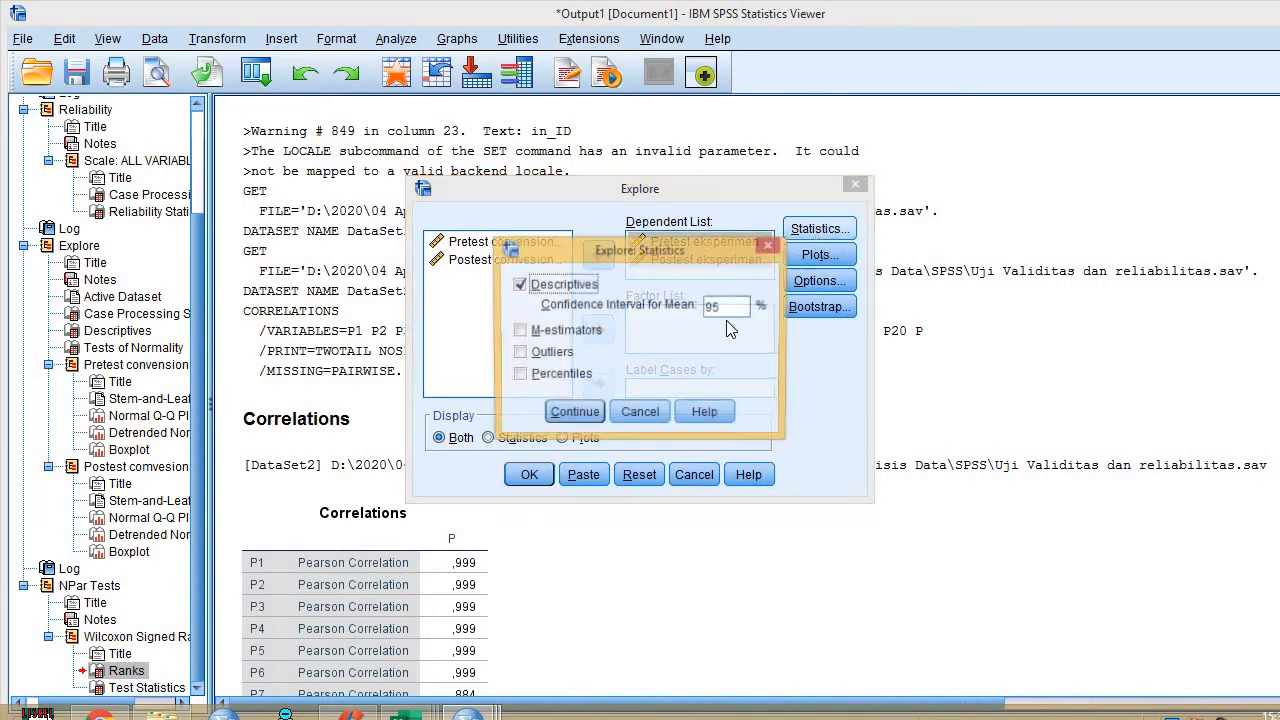
left_click(572, 411)
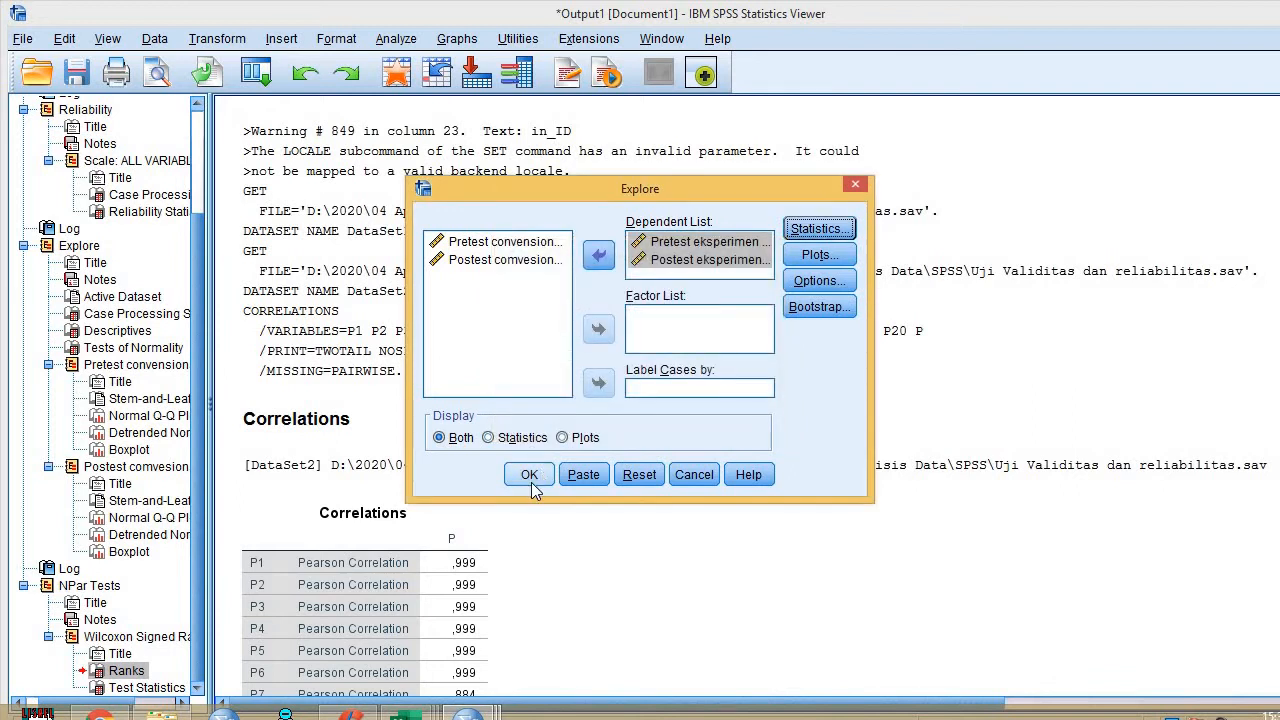
left_click(529, 476)
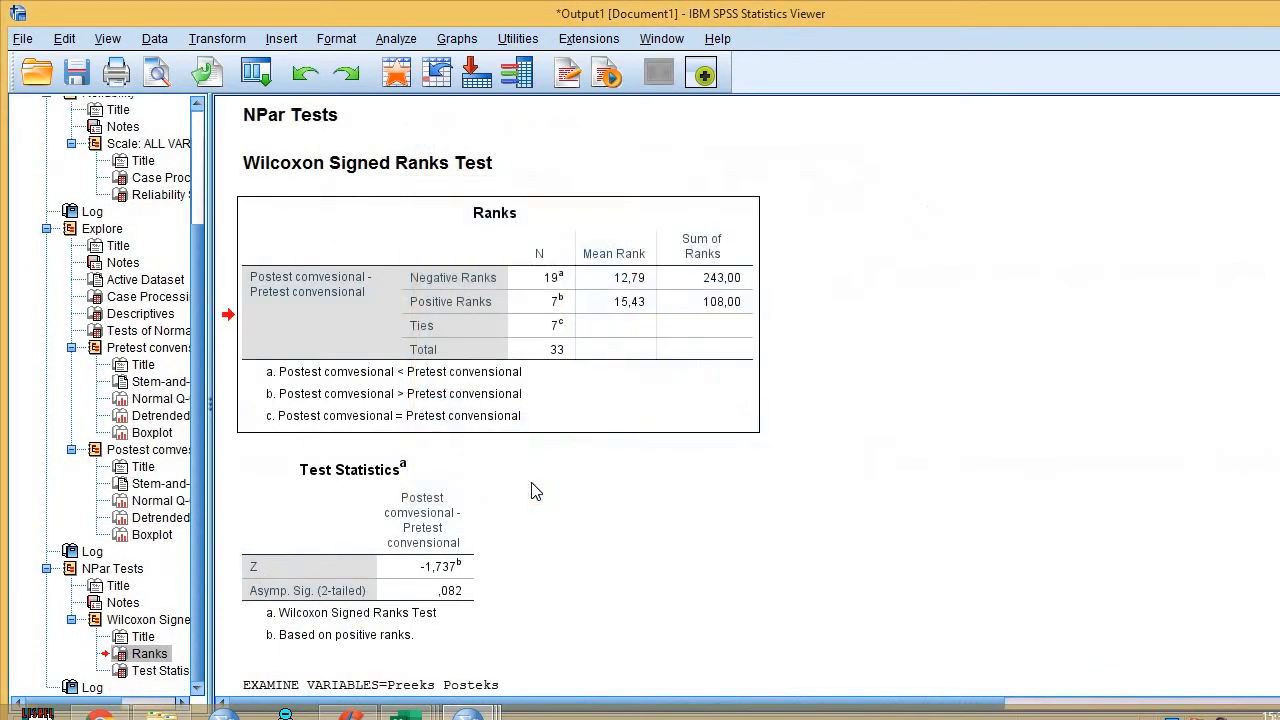
Examine the Descriptives and Tests of Normality tables for the experimental class's pretest and posttest
scroll(562, 449, "down", 3)
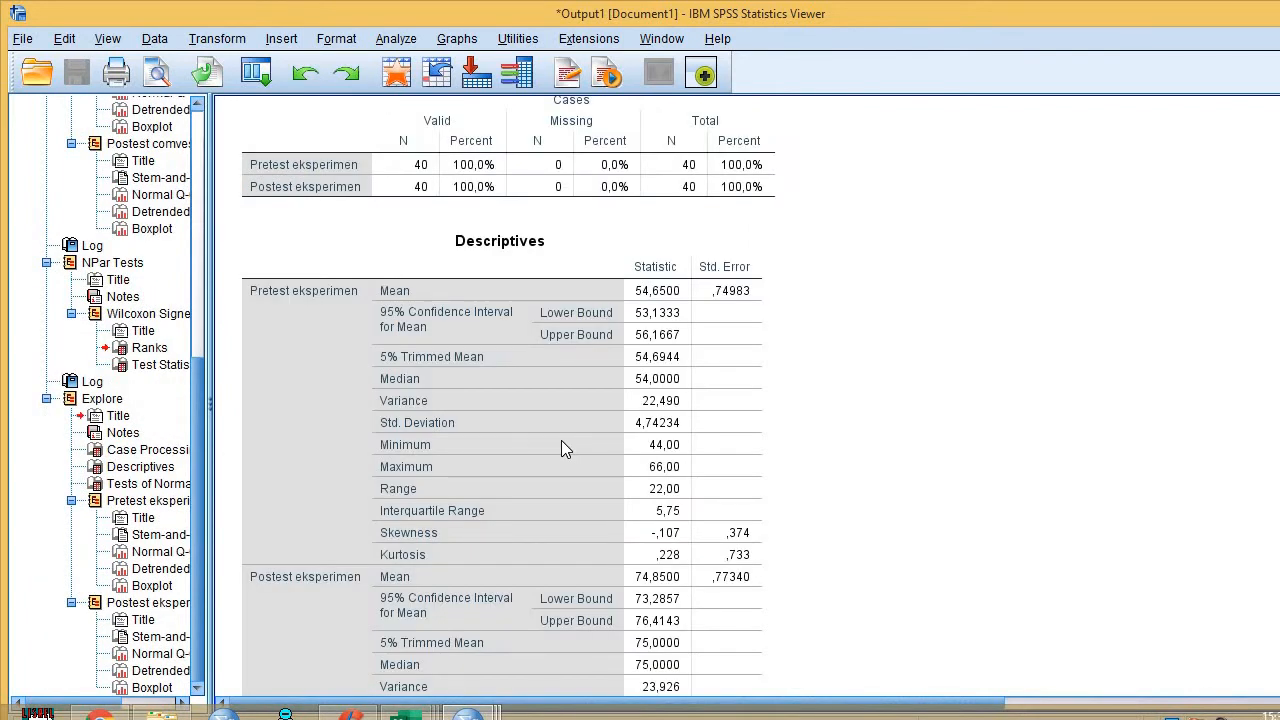
left_click(564, 442)
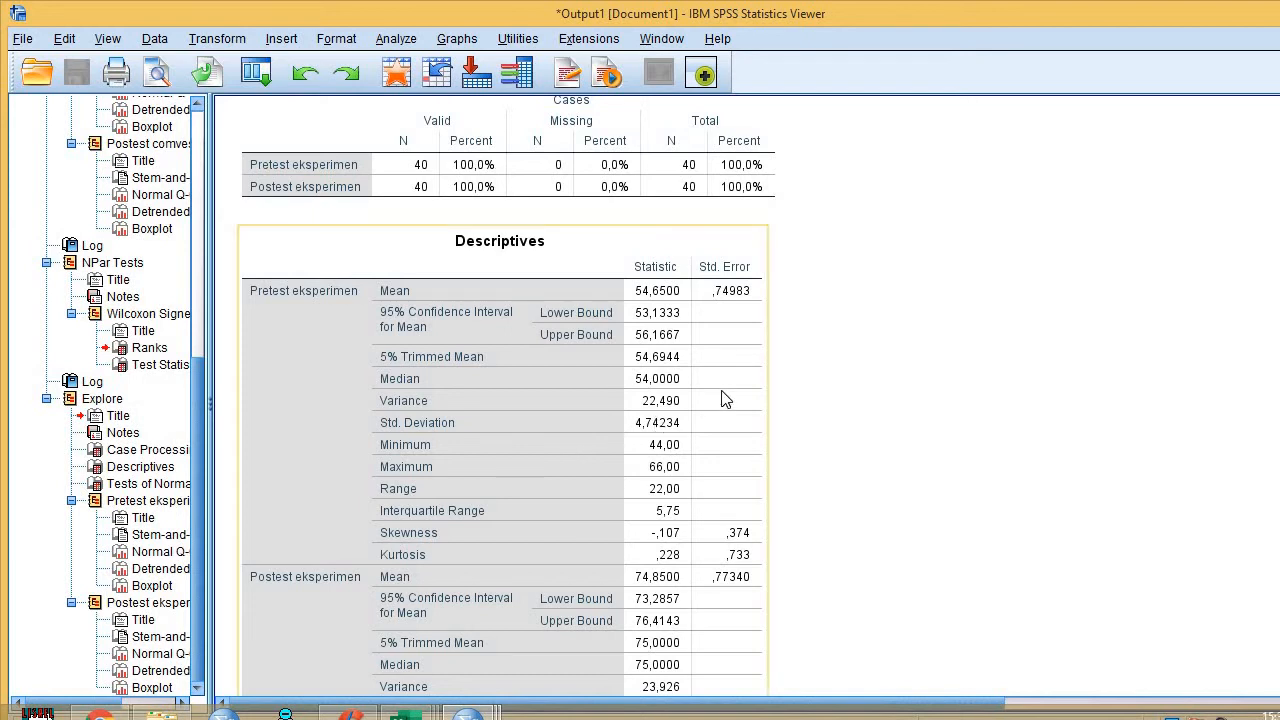
scroll(725, 400, "down", 10)
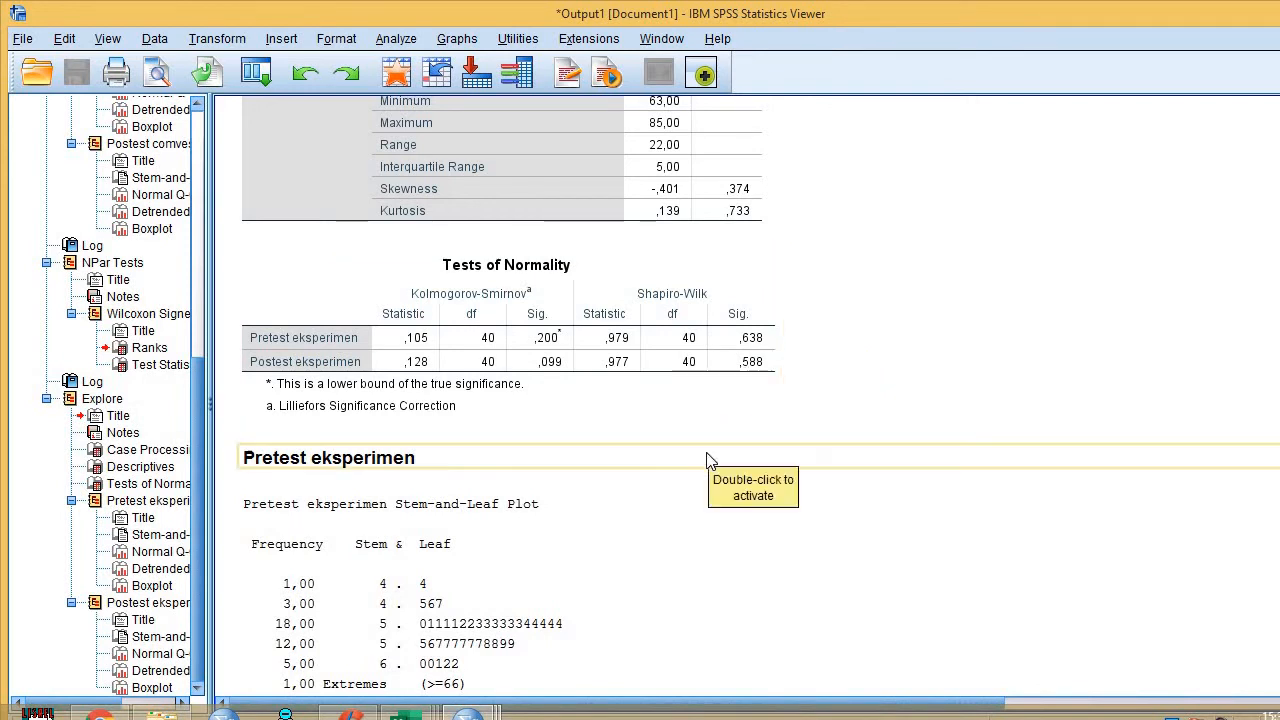
left_click(706, 462)
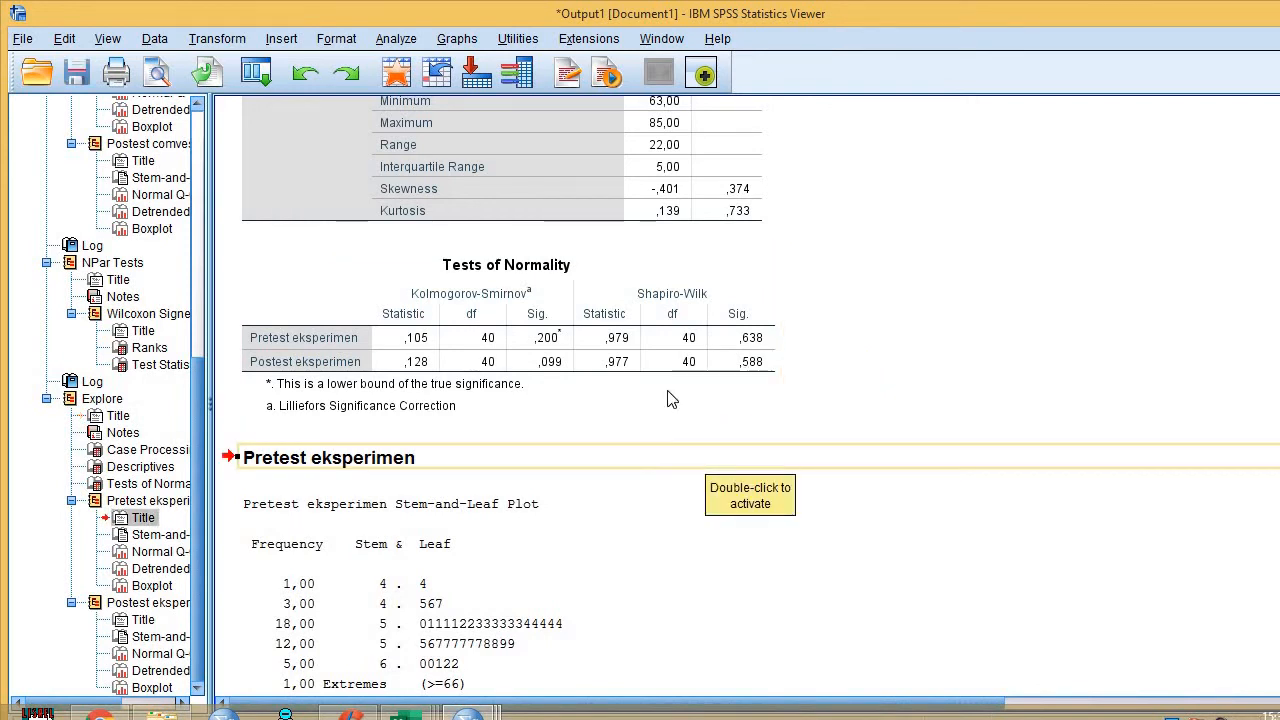
Run a Paired-Samples T Test pairing Pretest eksperimen with Postest eksperimen, and examine the T-Test output tables
left_click(400, 40)
mouse_move(418, 88)
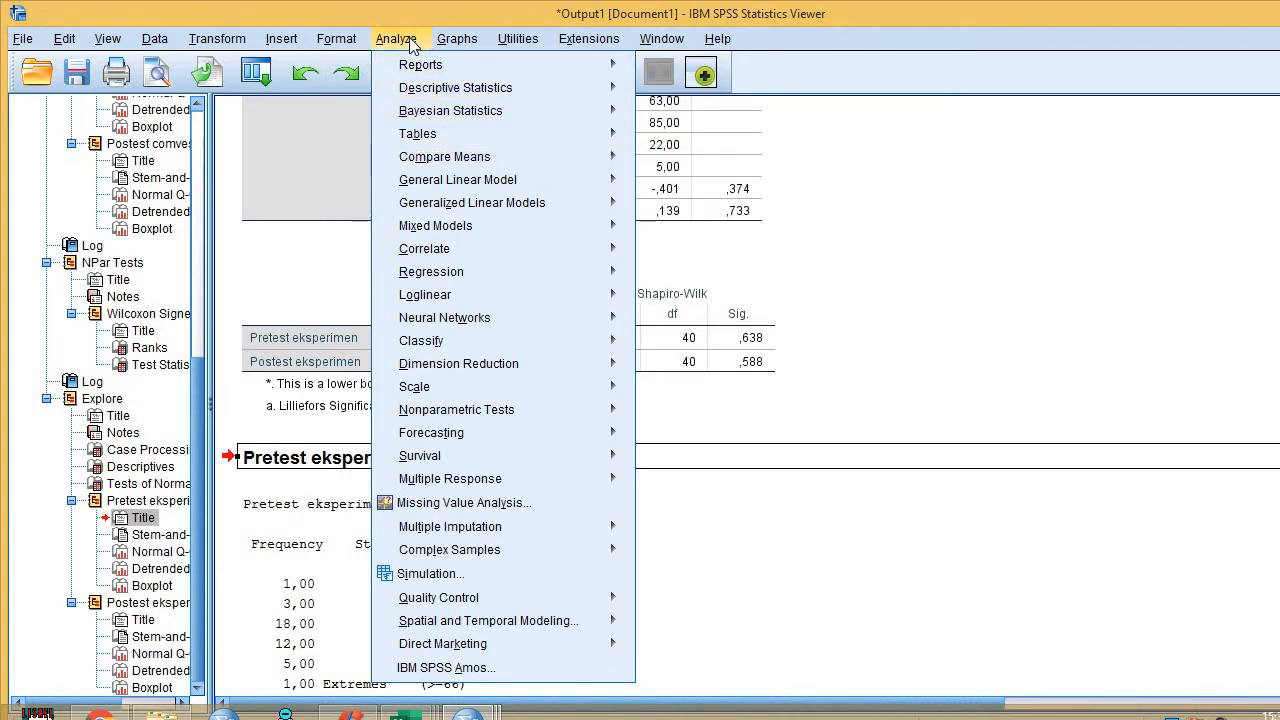
mouse_move(440, 157)
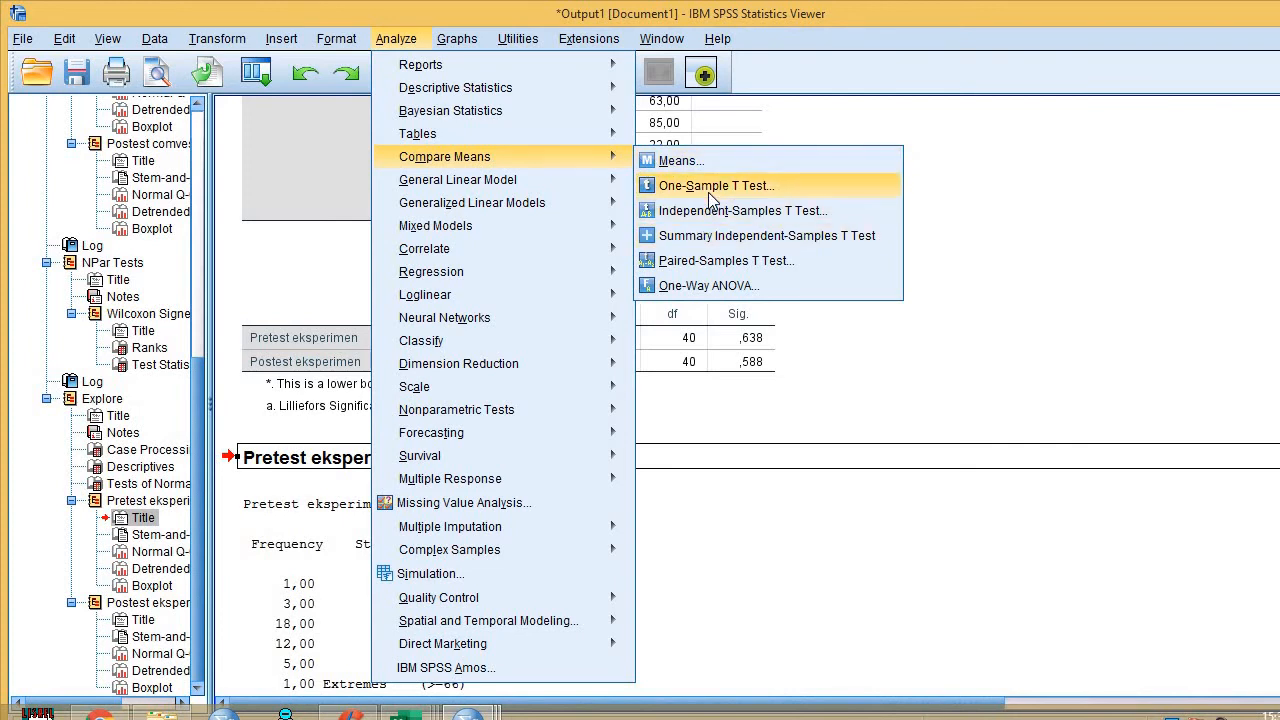
left_click(709, 260)
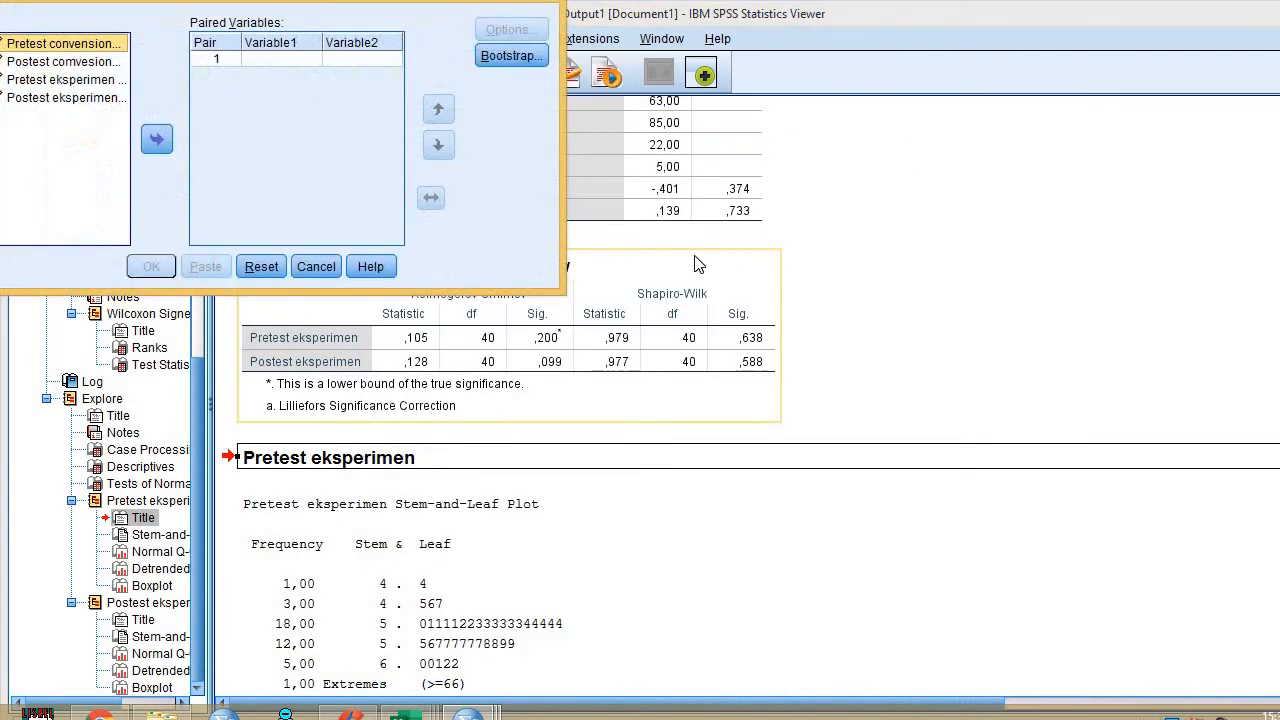
left_click(101, 84)
left_click(156, 139)
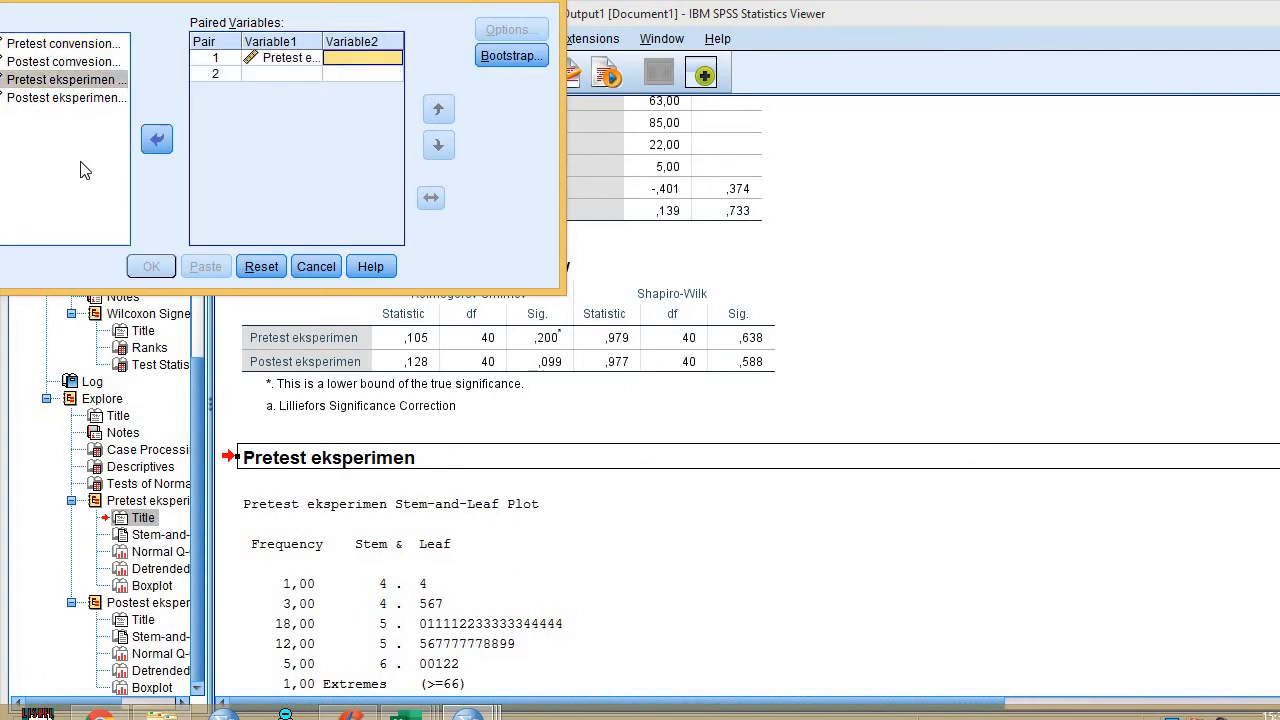
left_click(106, 101)
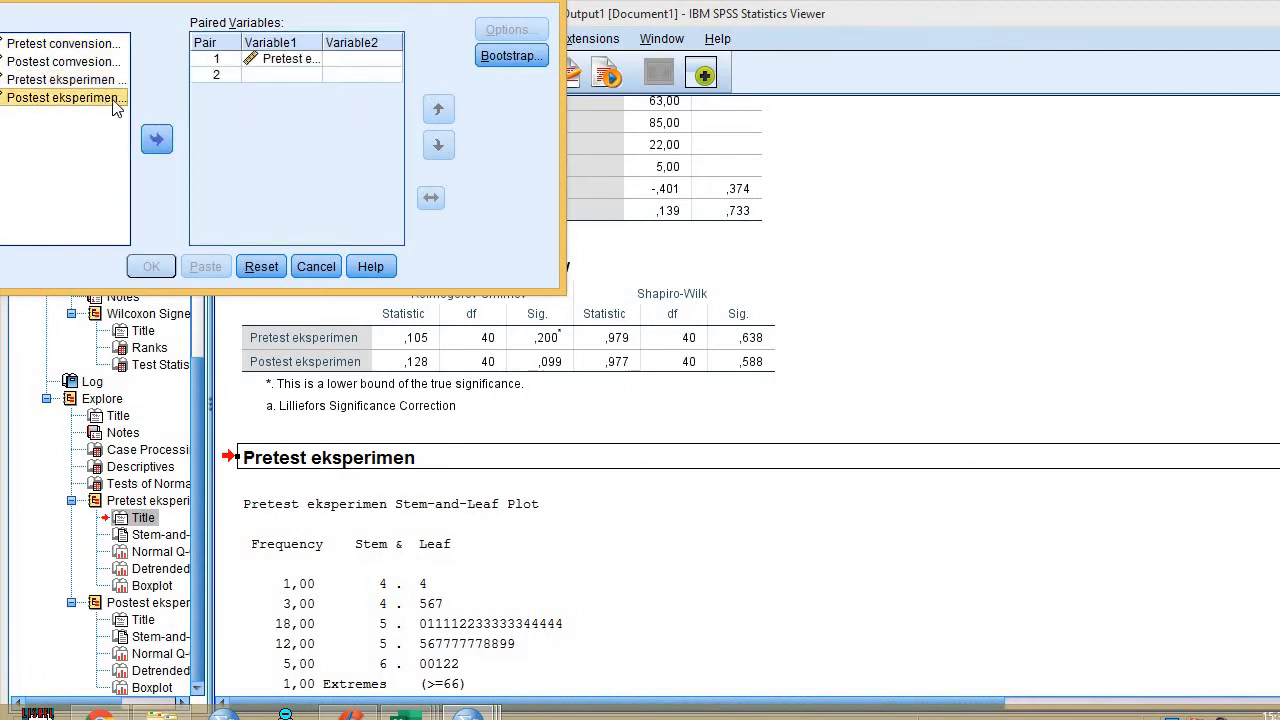
left_click(157, 139)
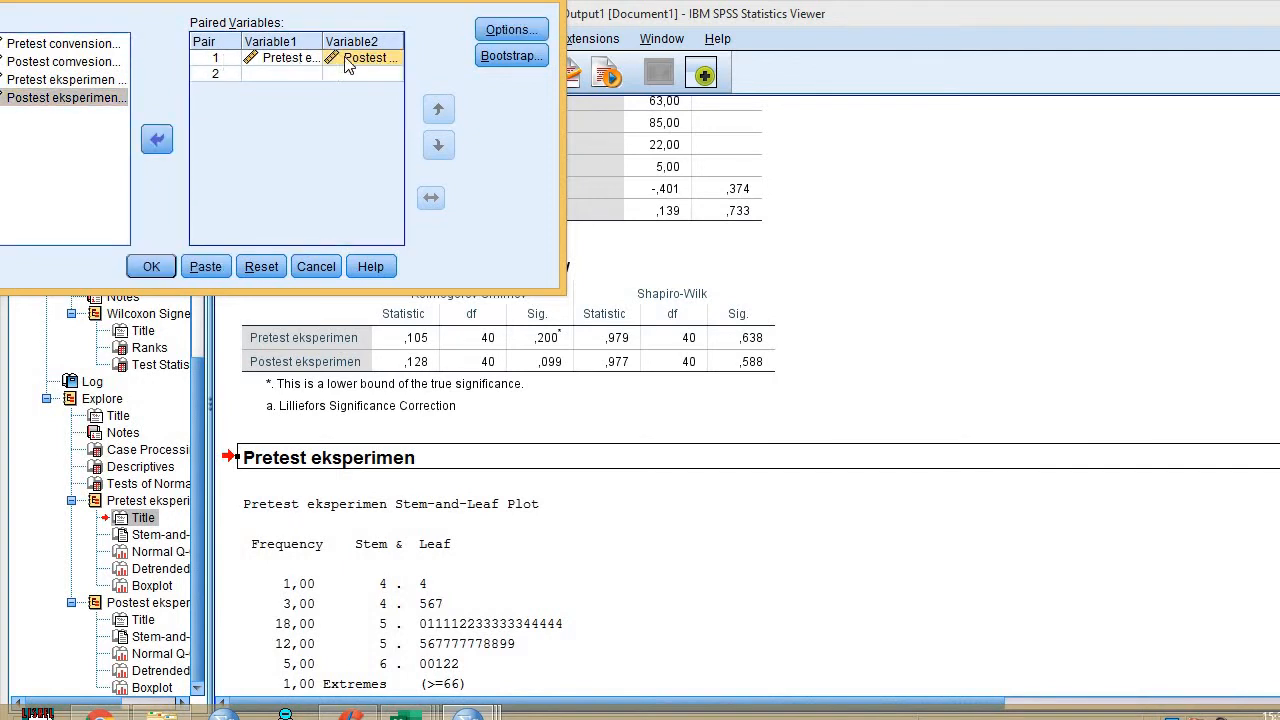
left_click(147, 270)
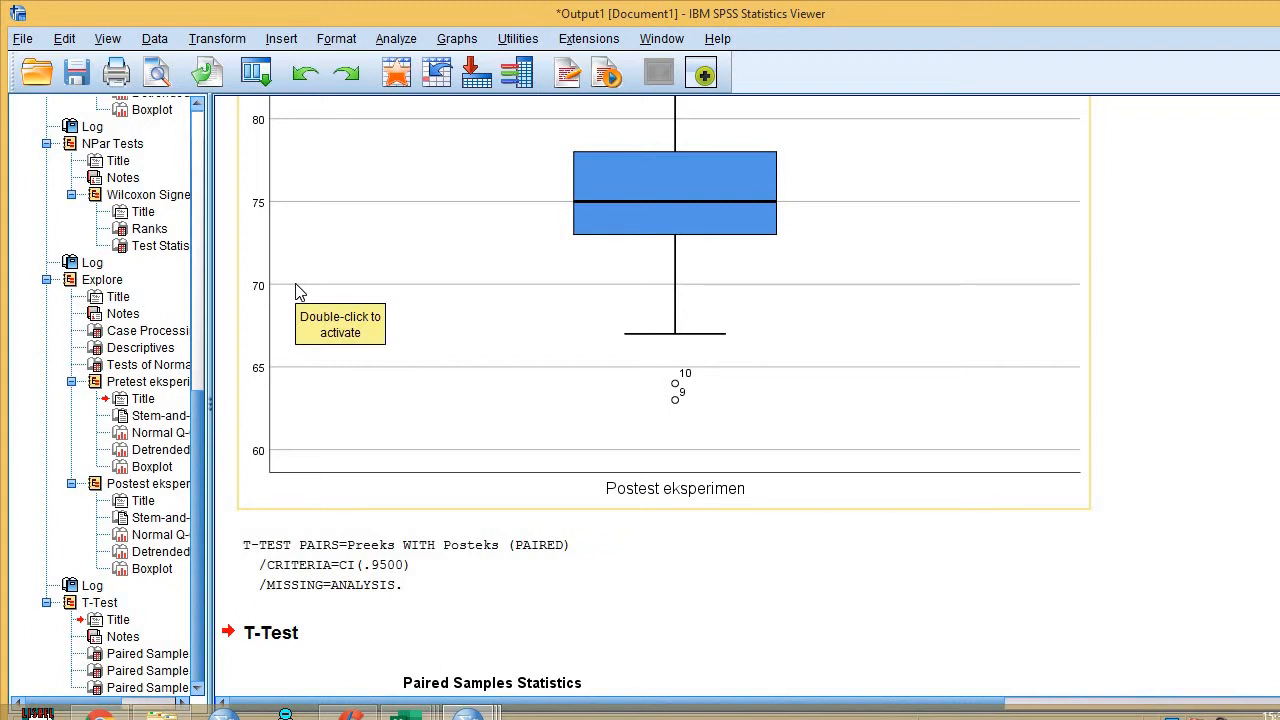
scroll(340, 295, "down", 5)
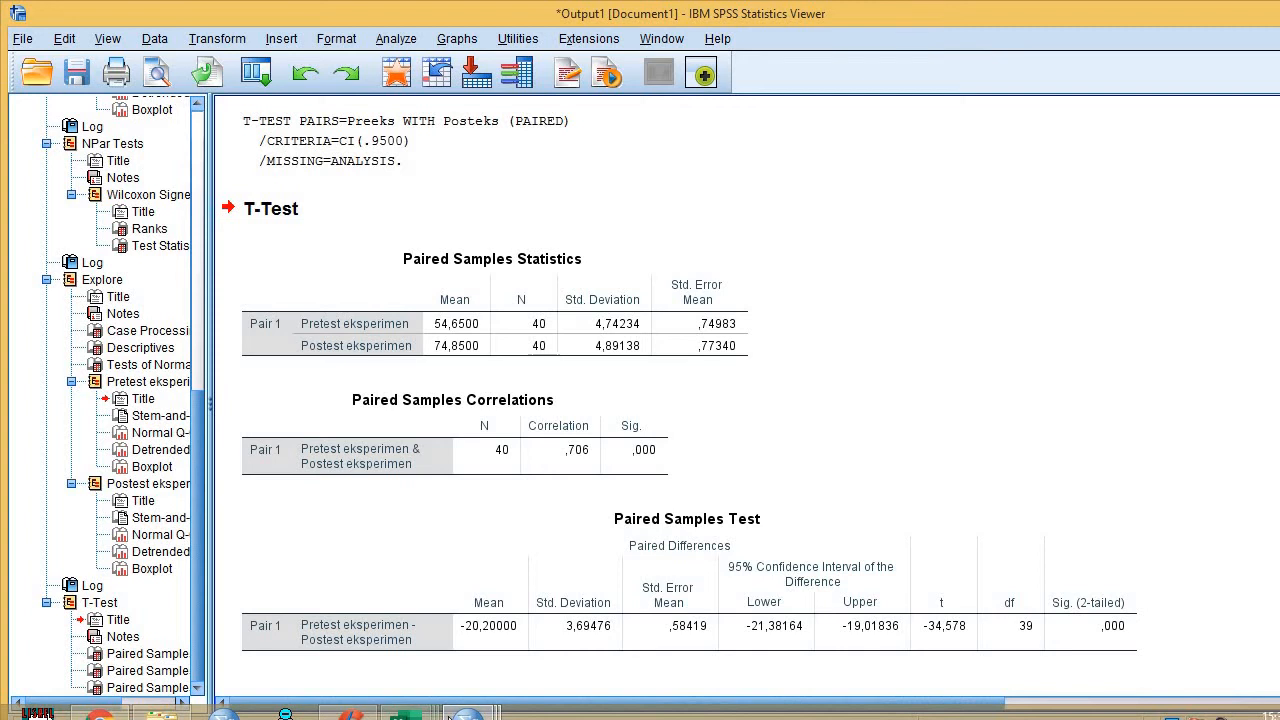
Close the Uji Validitas dan reliabilitas.sav dataset without saving its changes
mouse_move(450, 713)
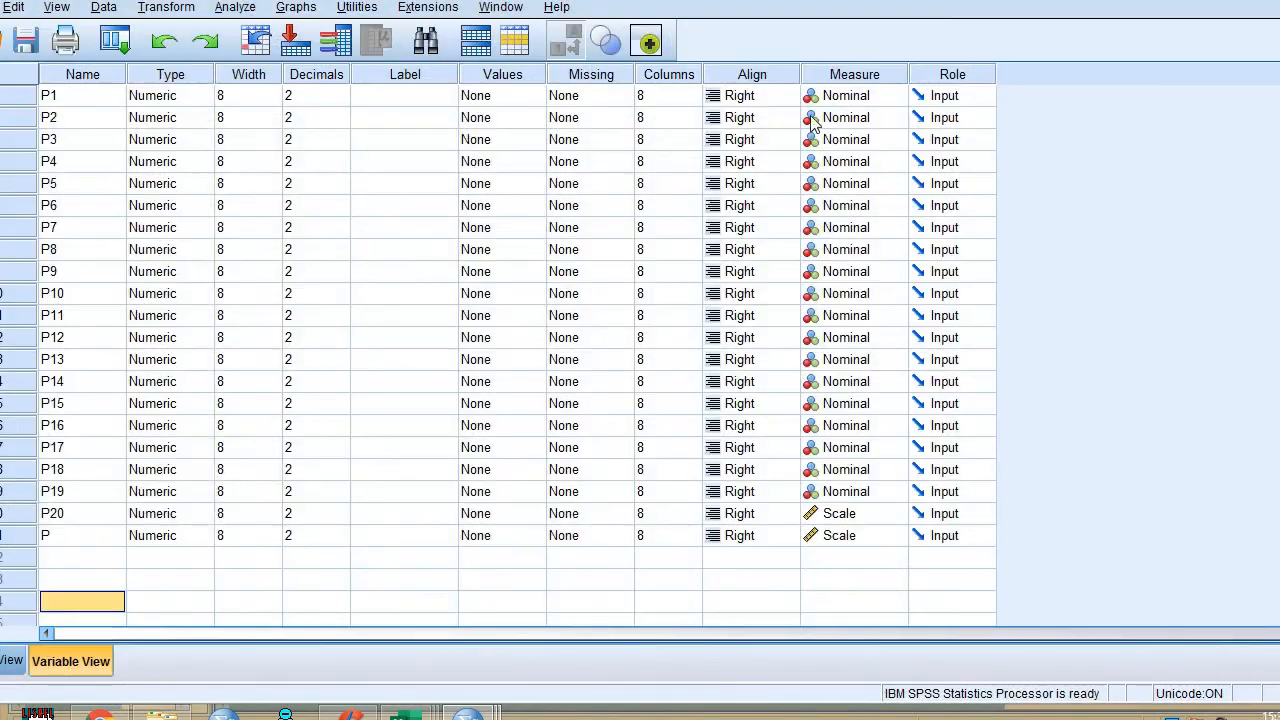
left_click(1279, 1)
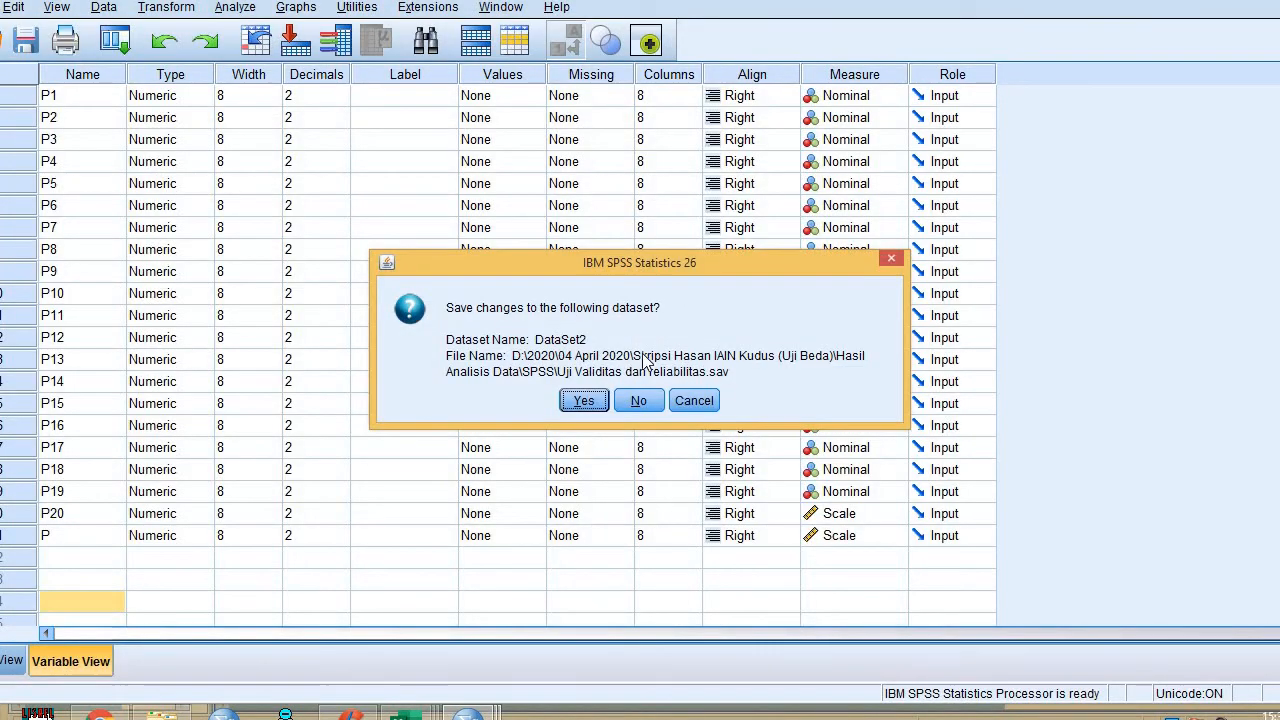
left_click(638, 400)
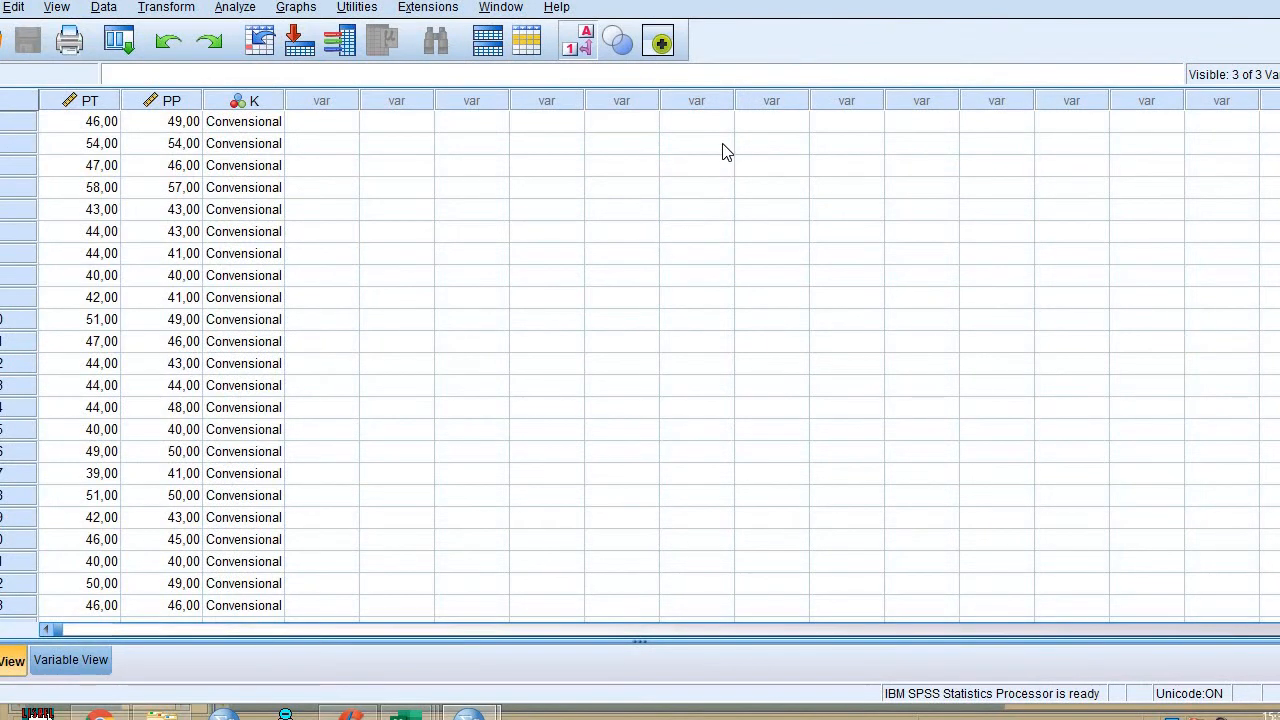
Review the PT, PP and K columns across the Conventional and Eksperimen cases in the remaining dataset
left_click(156, 192)
scroll(283, 283, "down", 6)
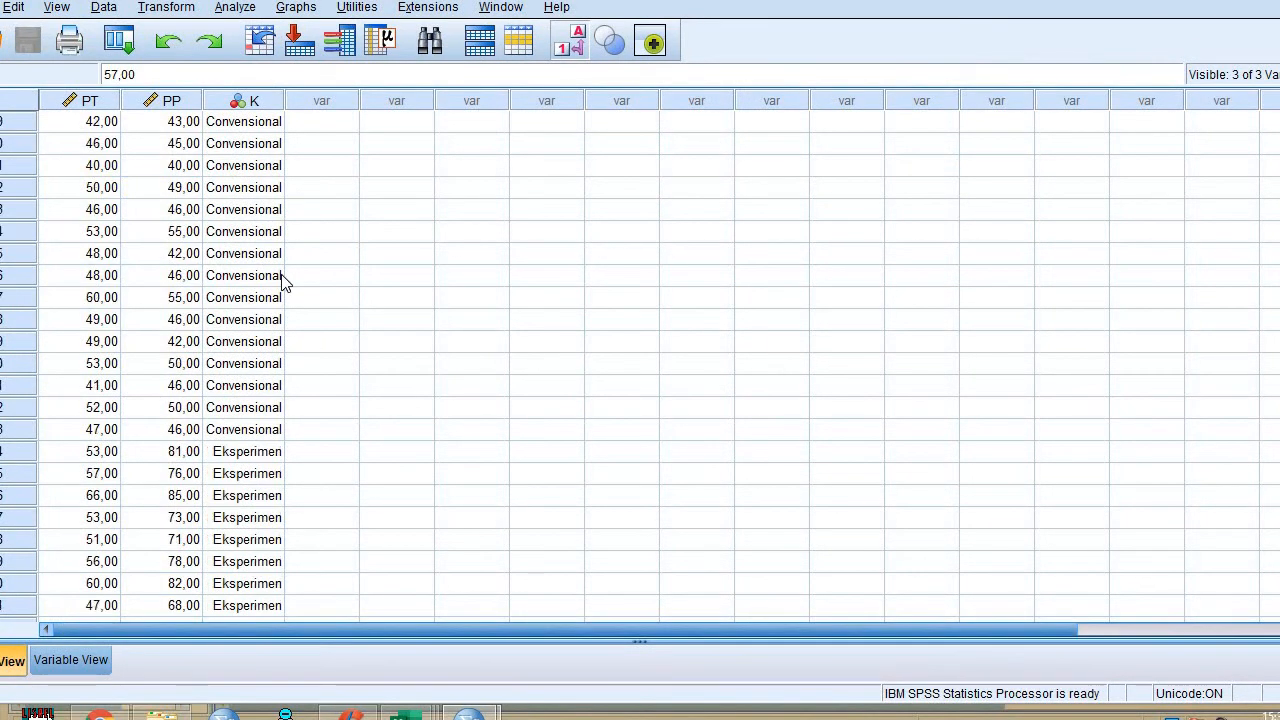
scroll(283, 283, "down", 12)
scroll(270, 300, "up", 17)
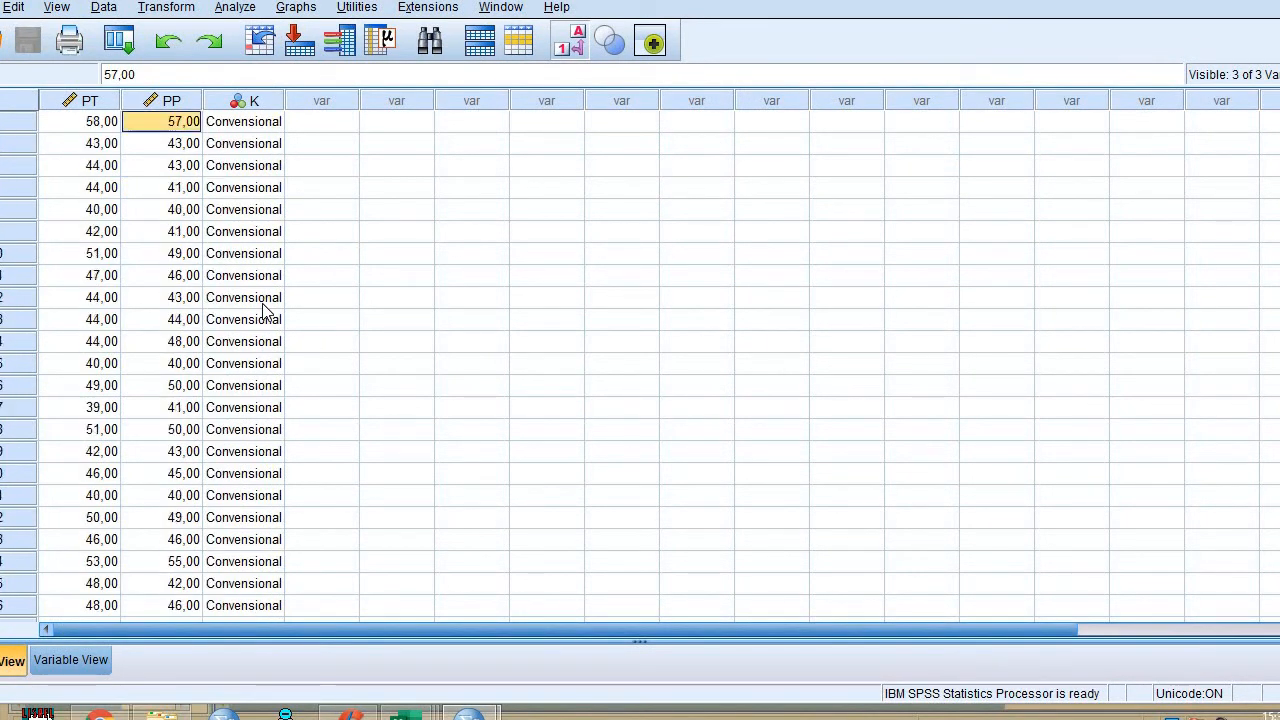
scroll(265, 311, "up", 1)
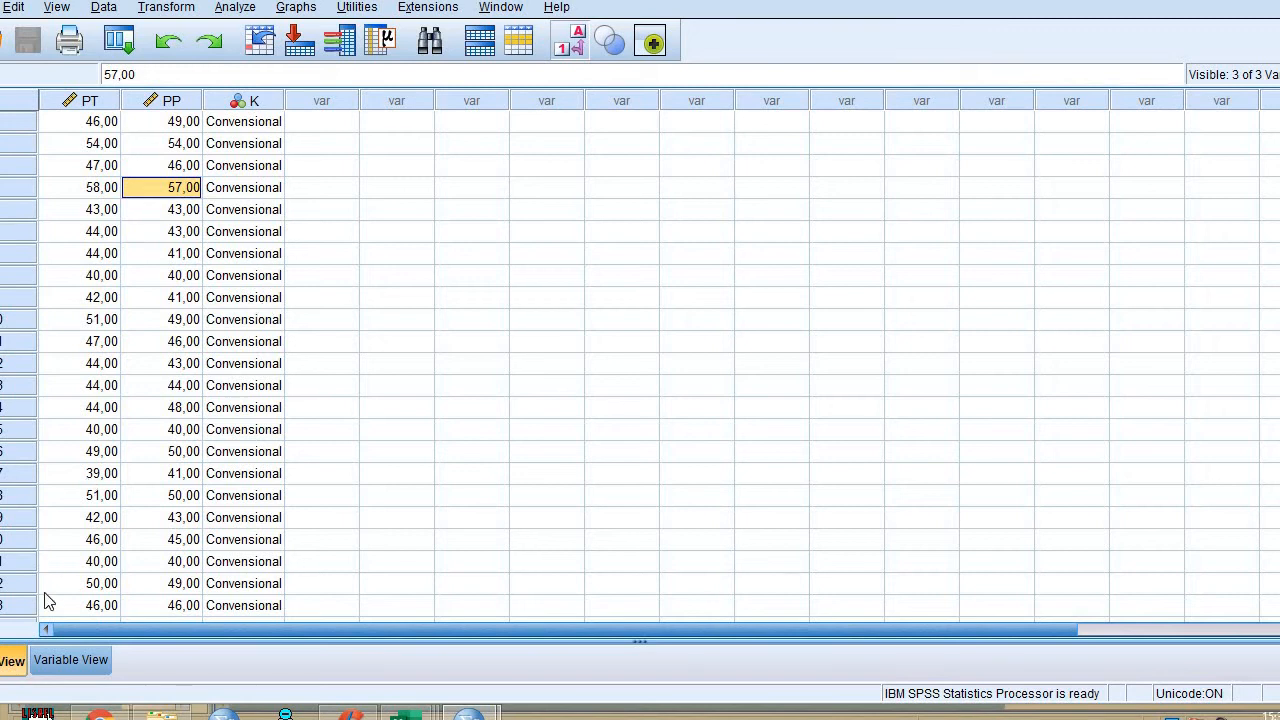
Check the label, value-label and measure definitions of the PT, PP and K variables against their data columns
left_click(70, 659)
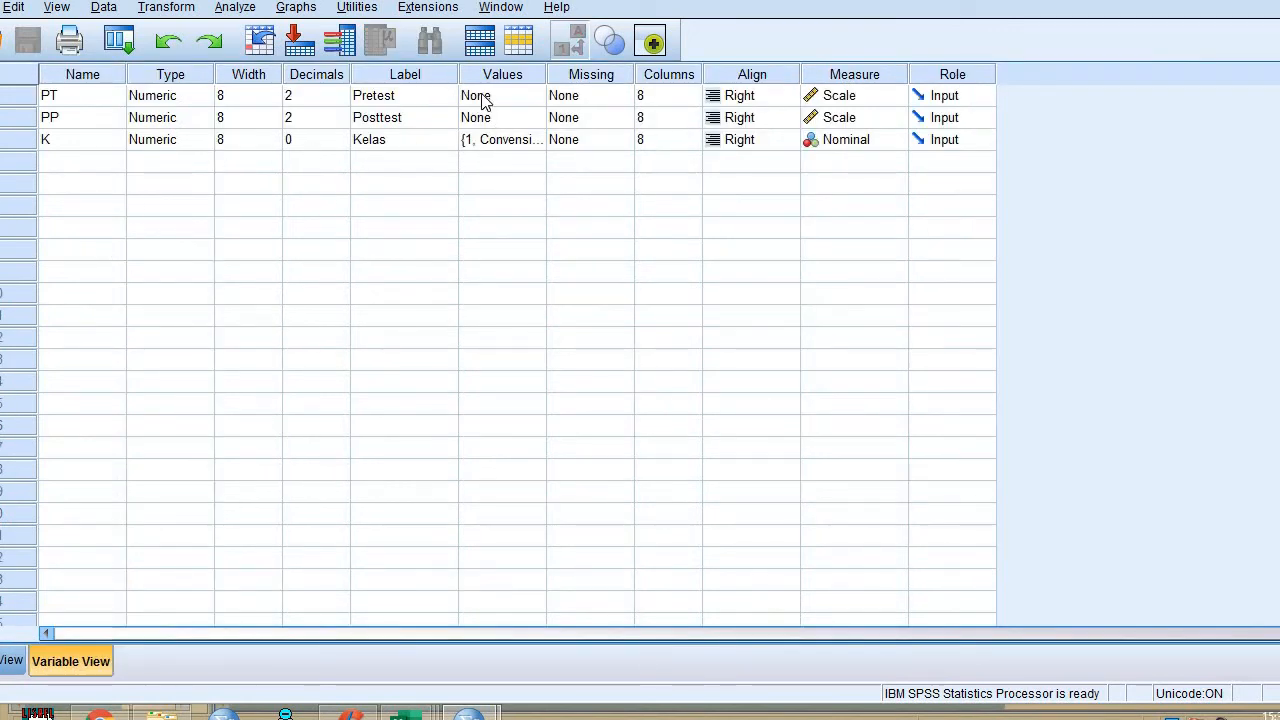
left_click(508, 147)
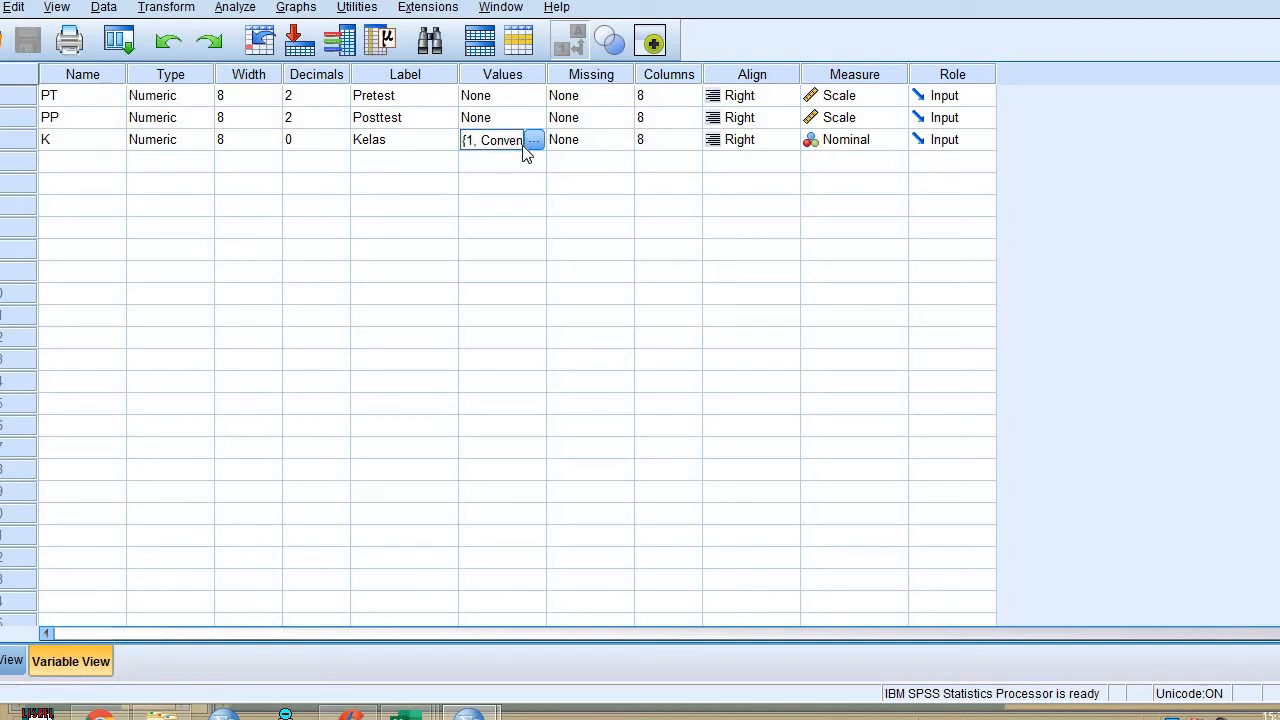
left_click(428, 100)
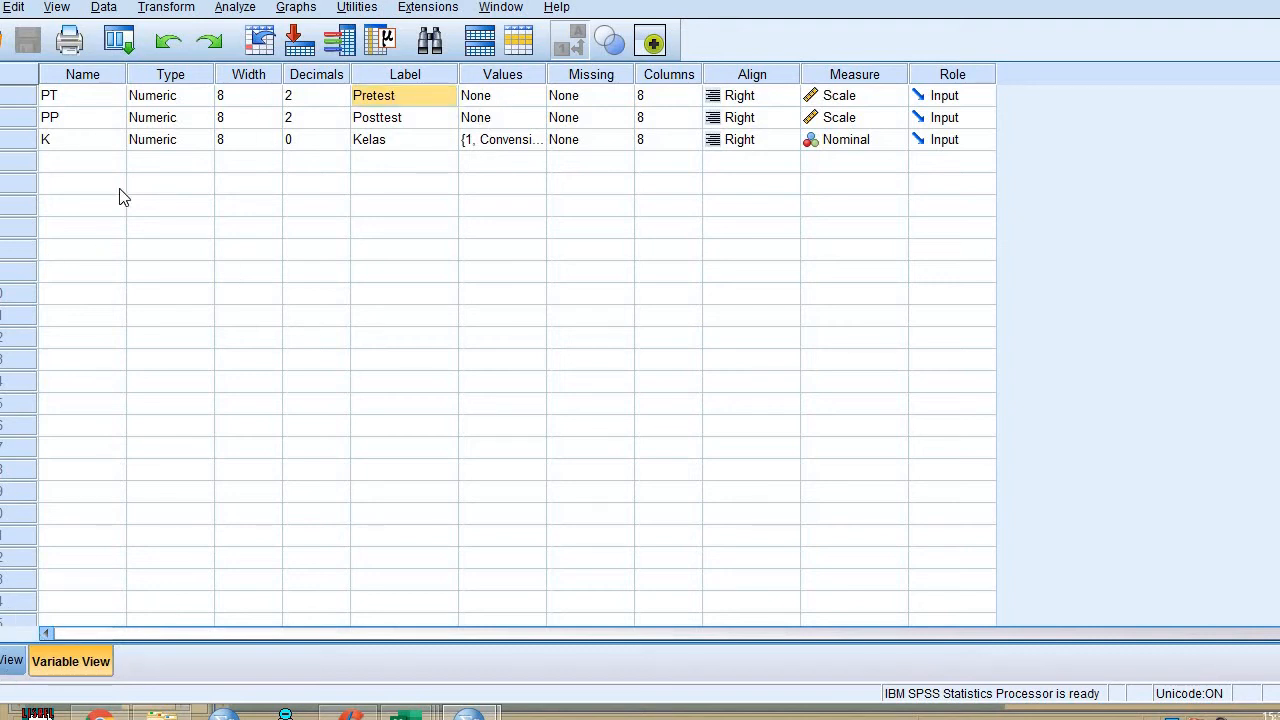
left_click(10, 662)
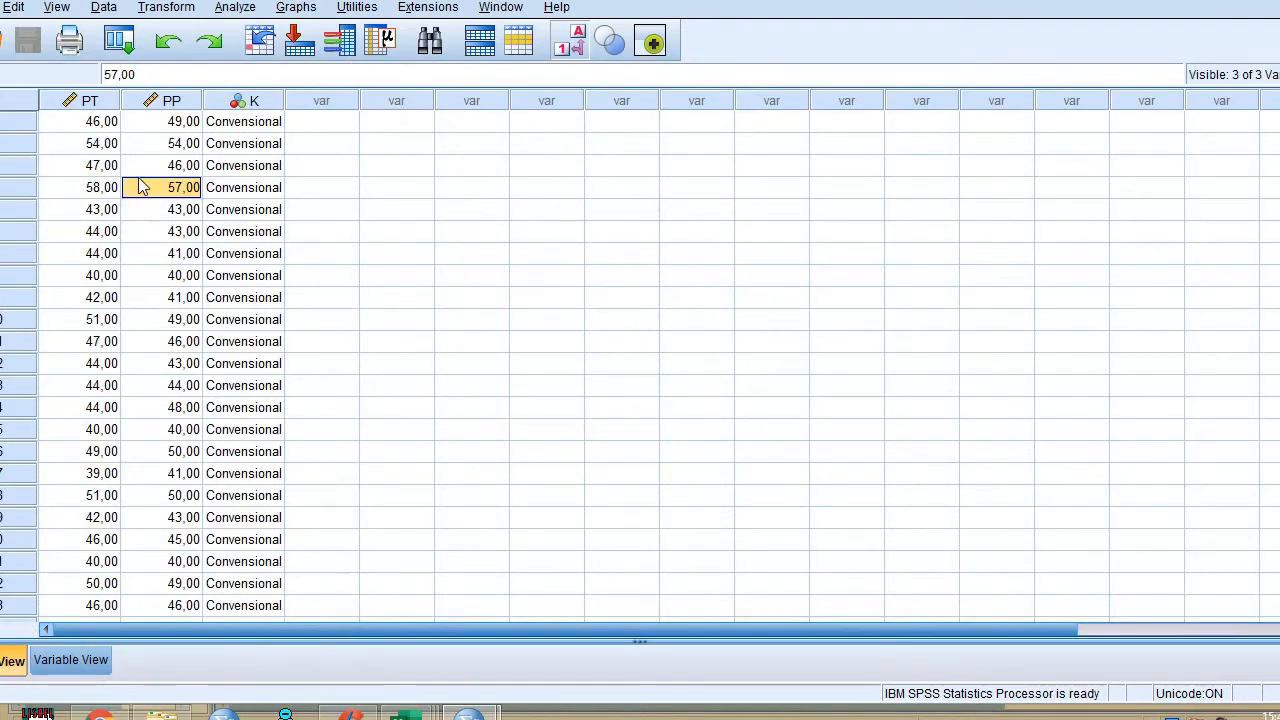
scroll(140, 180, "down", 5)
scroll(110, 160, "up", 5)
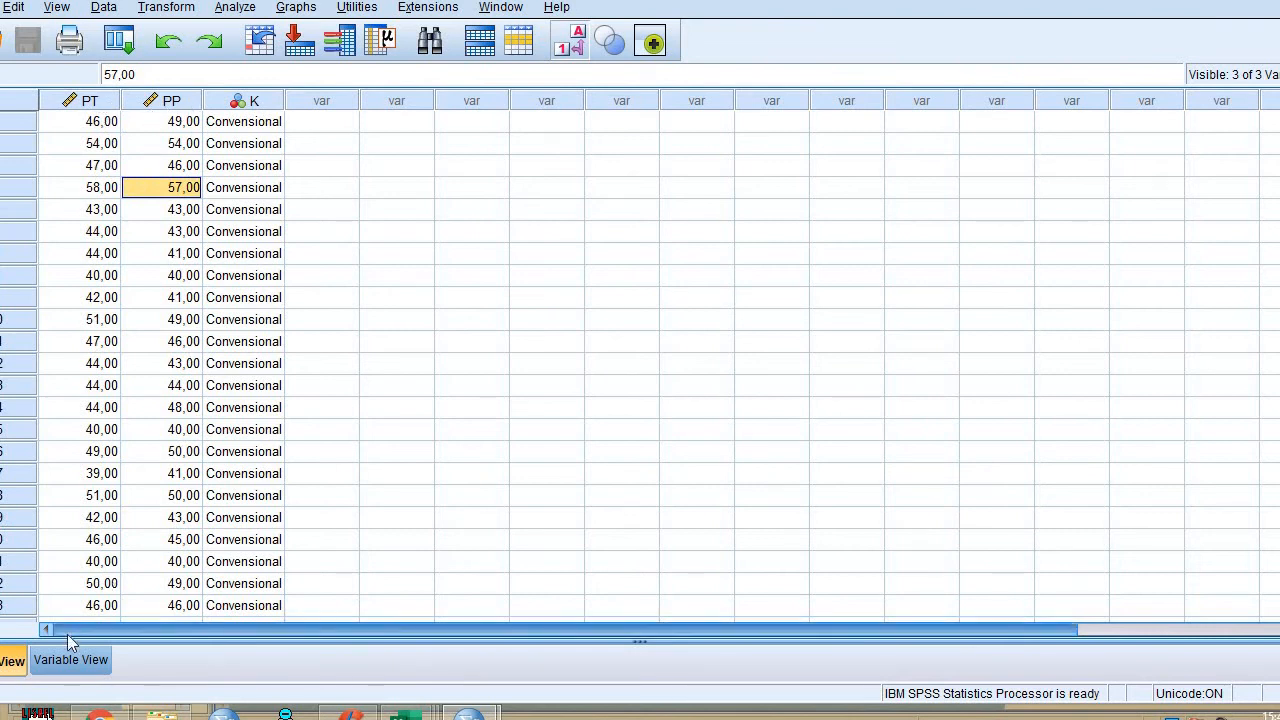
left_click(70, 660)
left_click(12, 663)
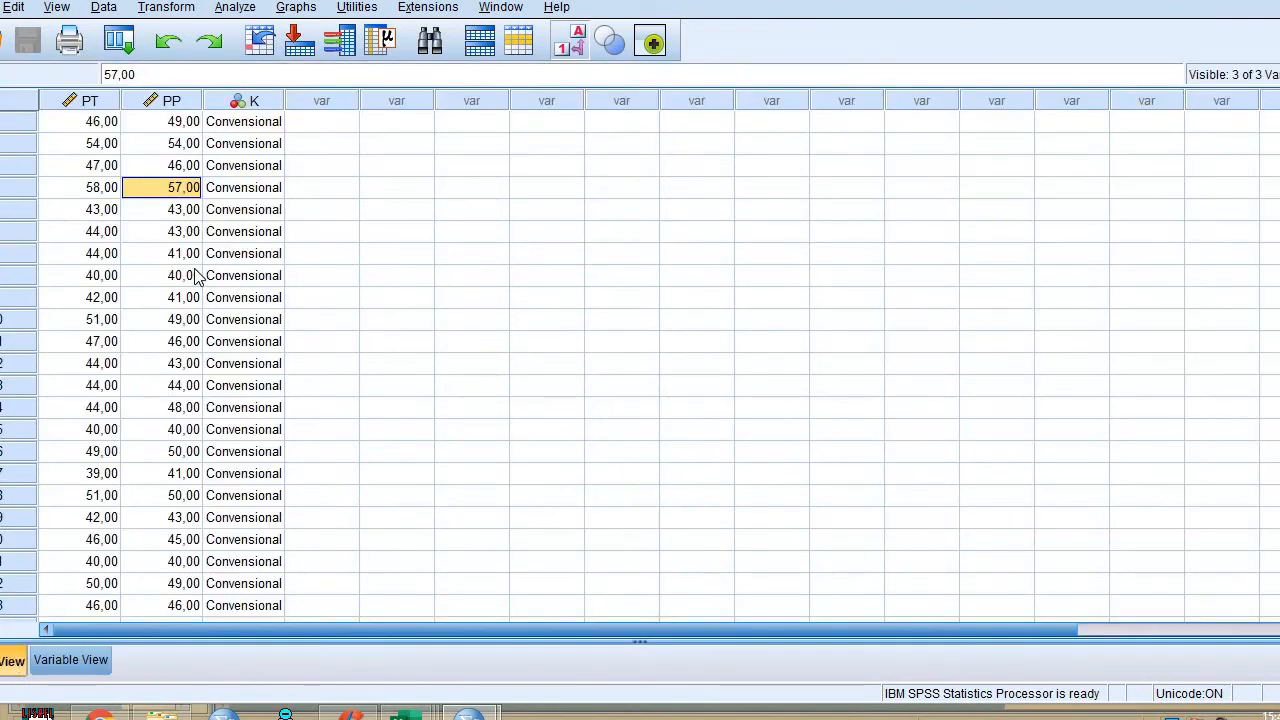
Review how the pretest and posttest scores are stacked by class, from the first Convensional case to the last Eksperimen case
scroll(205, 217, "down", 5)
scroll(237, 205, "up", 2)
scroll(237, 205, "up", 10)
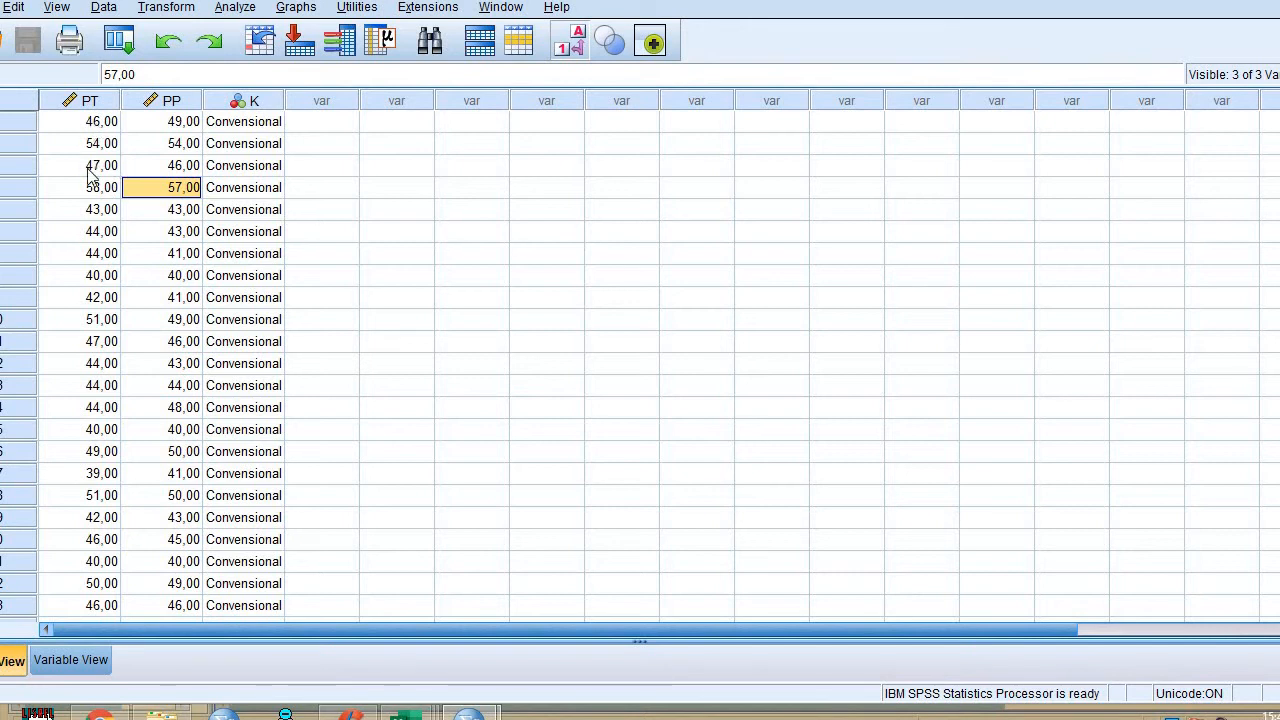
scroll(70, 230, "down", 6)
scroll(80, 240, "down", 12)
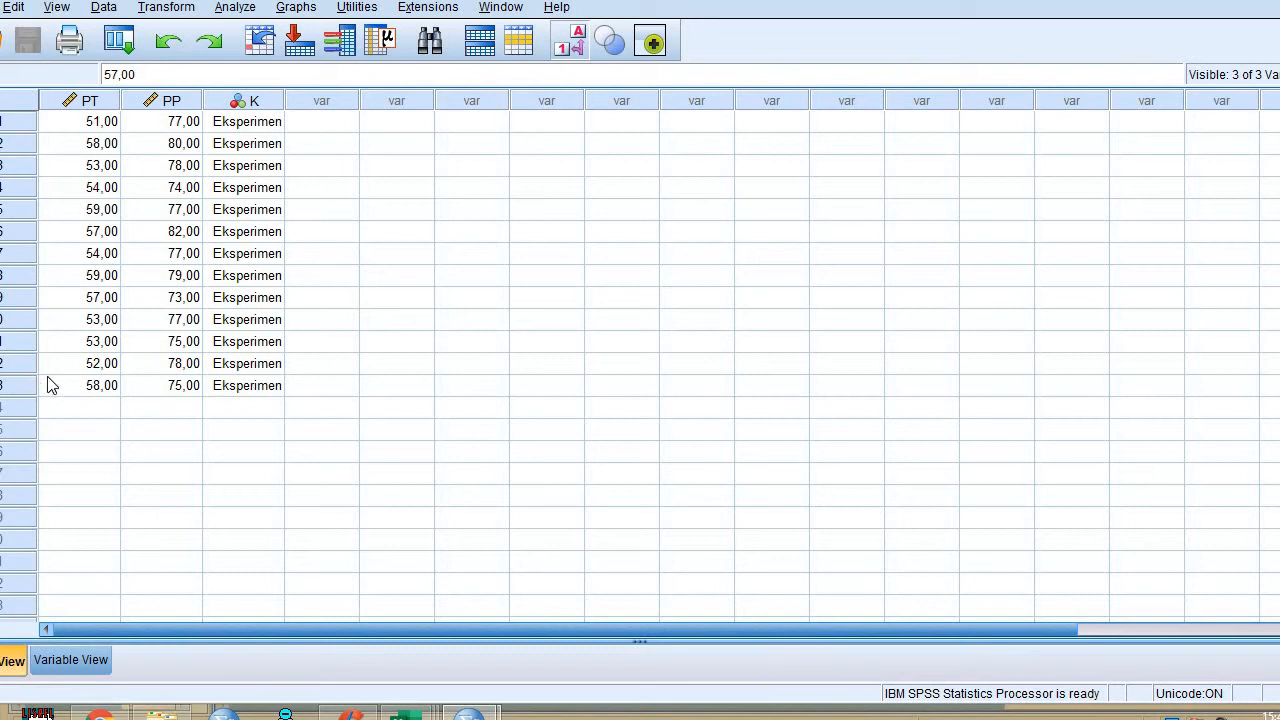
scroll(116, 270, "up", 8)
scroll(116, 270, "up", 2)
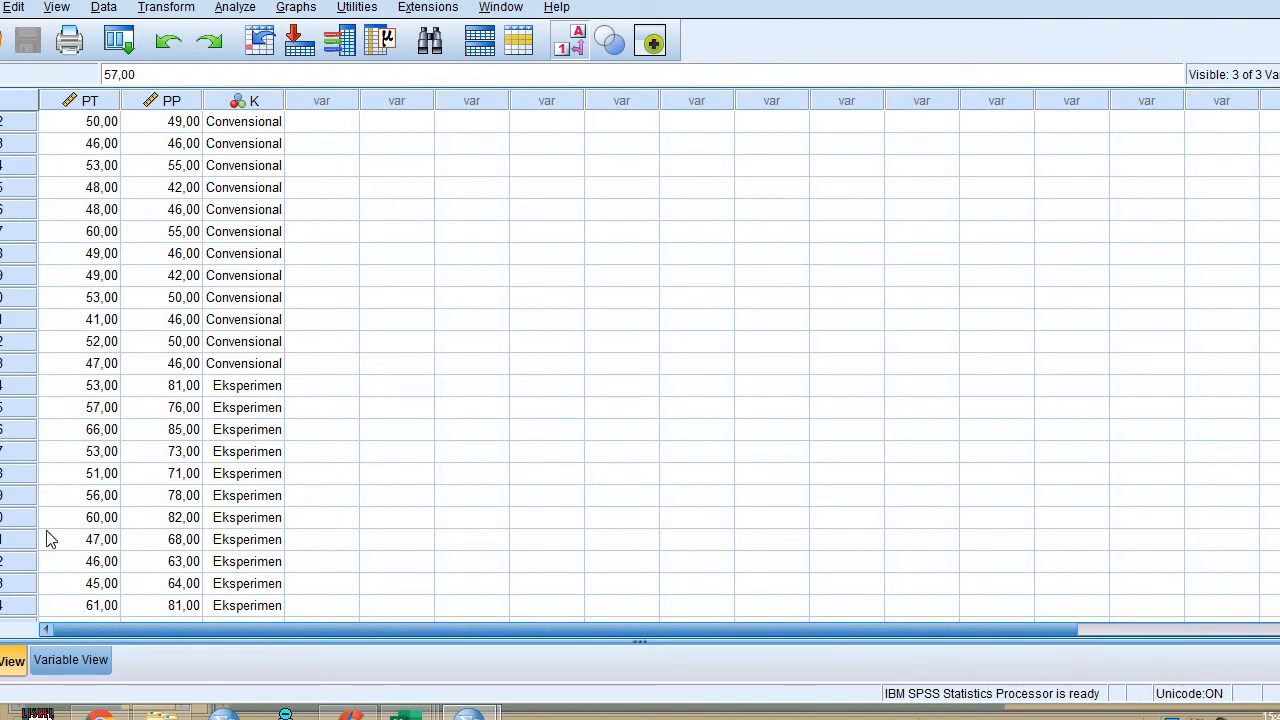
left_click(73, 662)
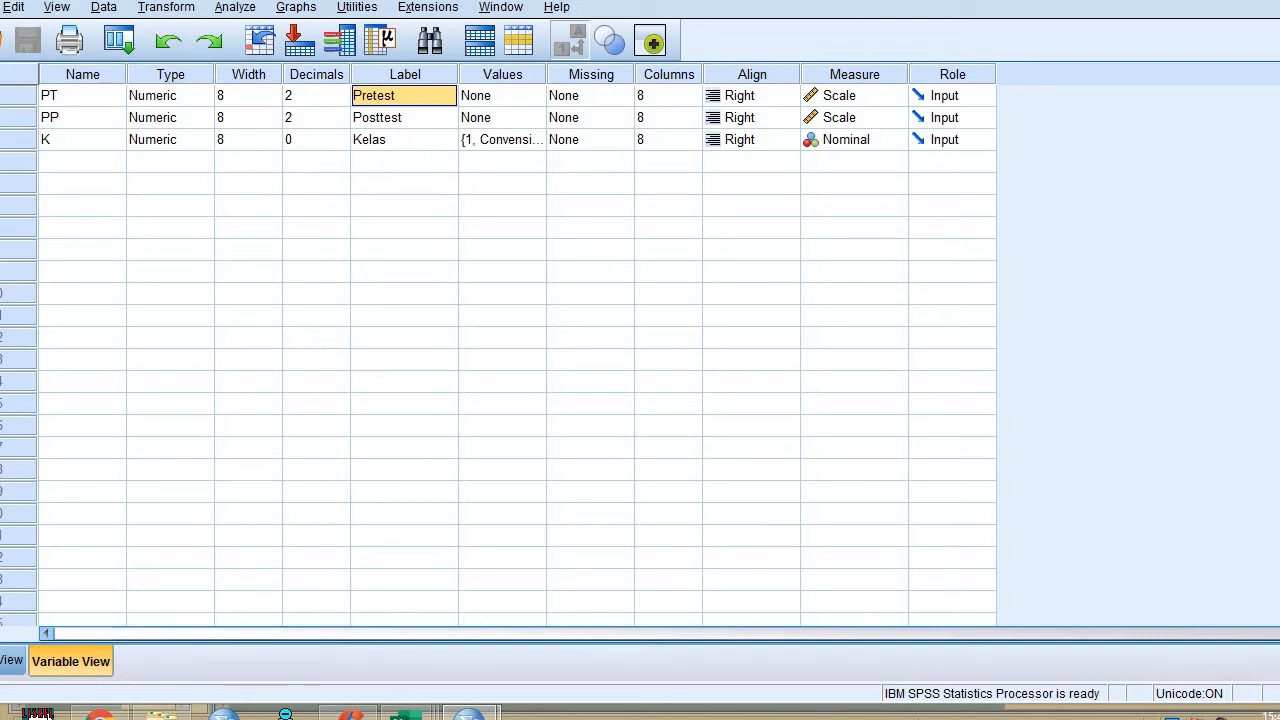
left_click(12, 660)
scroll(240, 172, "up", 5)
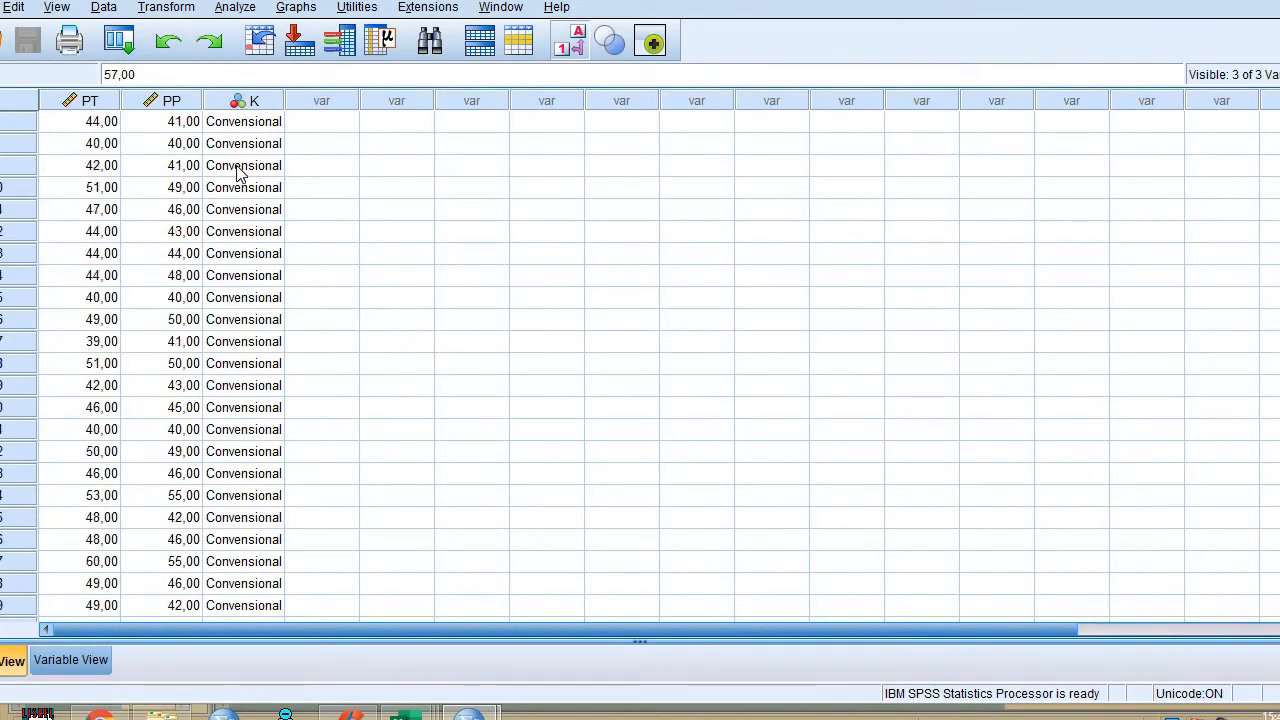
scroll(240, 172, "up", 2)
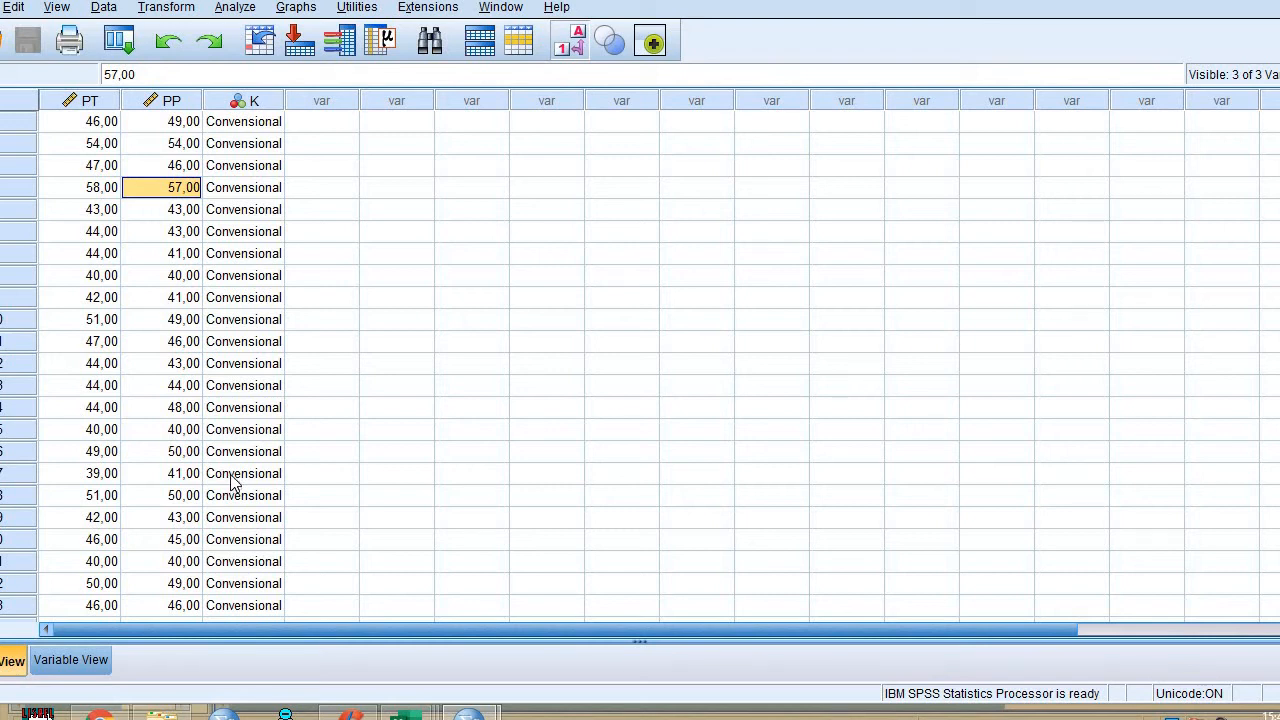
scroll(240, 450, "down", 10)
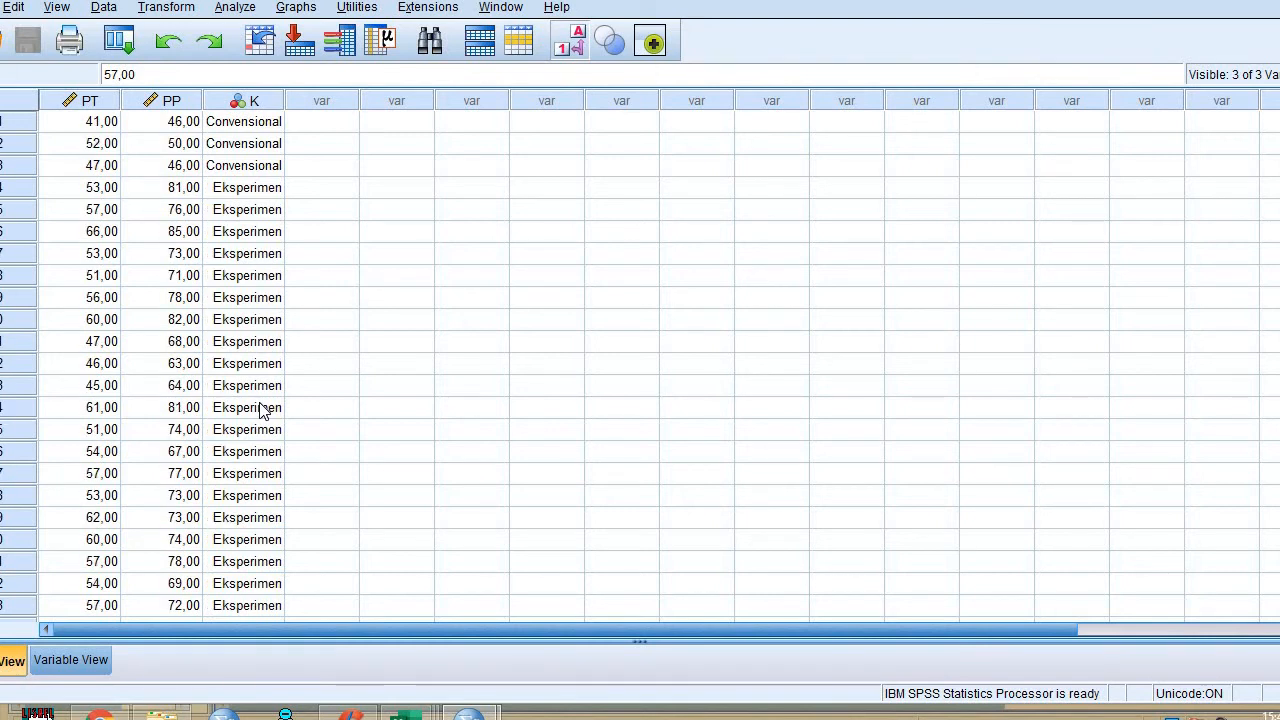
Inspect the value labels defined for the Kelas variable K and close them without changes
left_click(70, 660)
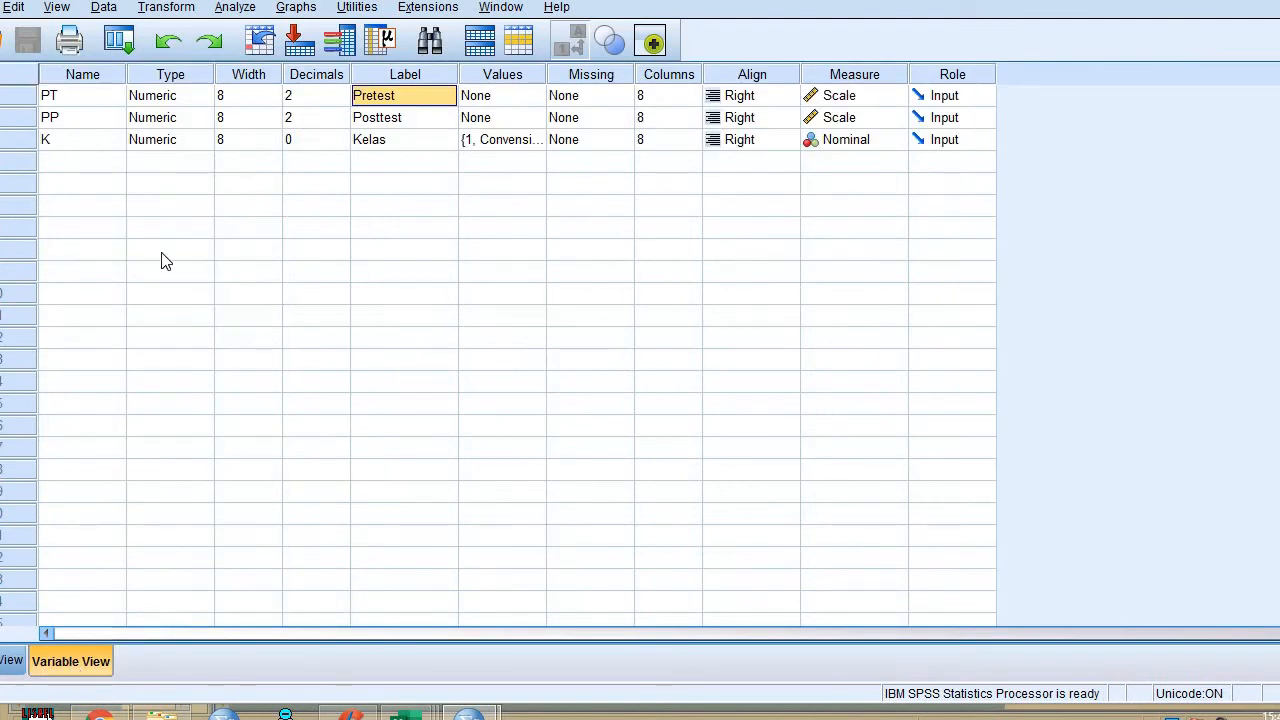
left_click(397, 147)
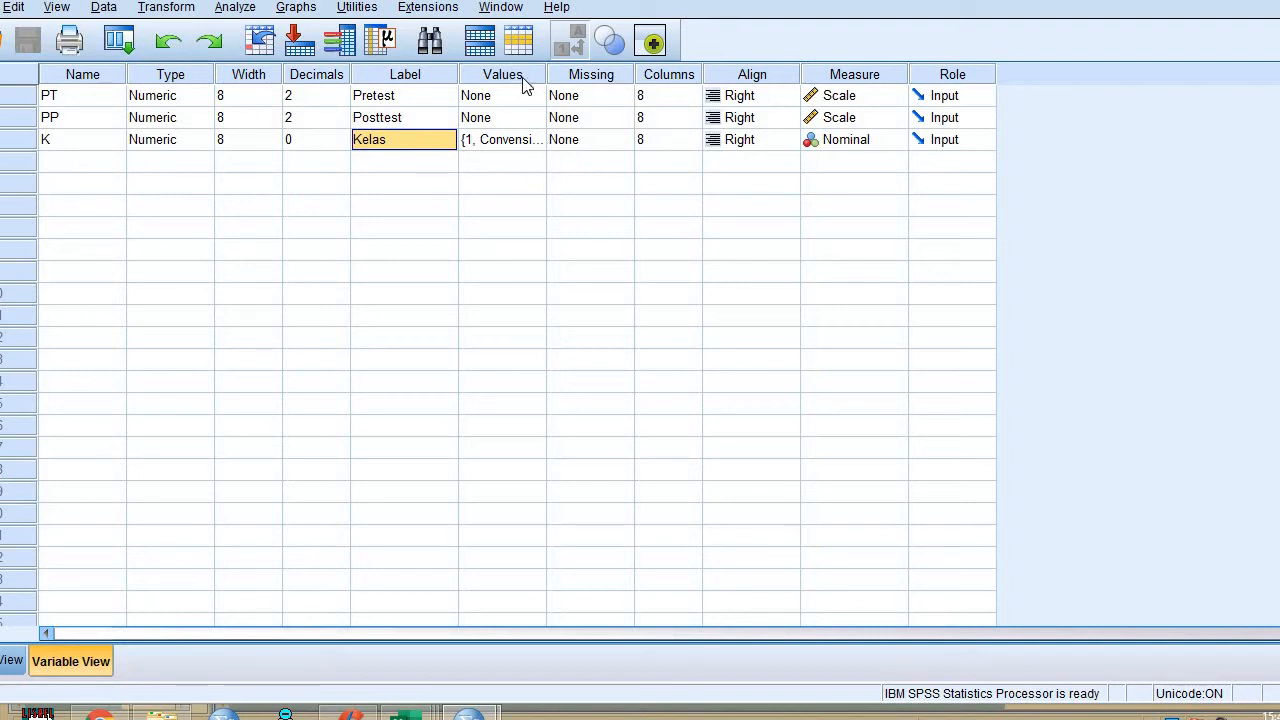
left_click(531, 143)
left_click(538, 140)
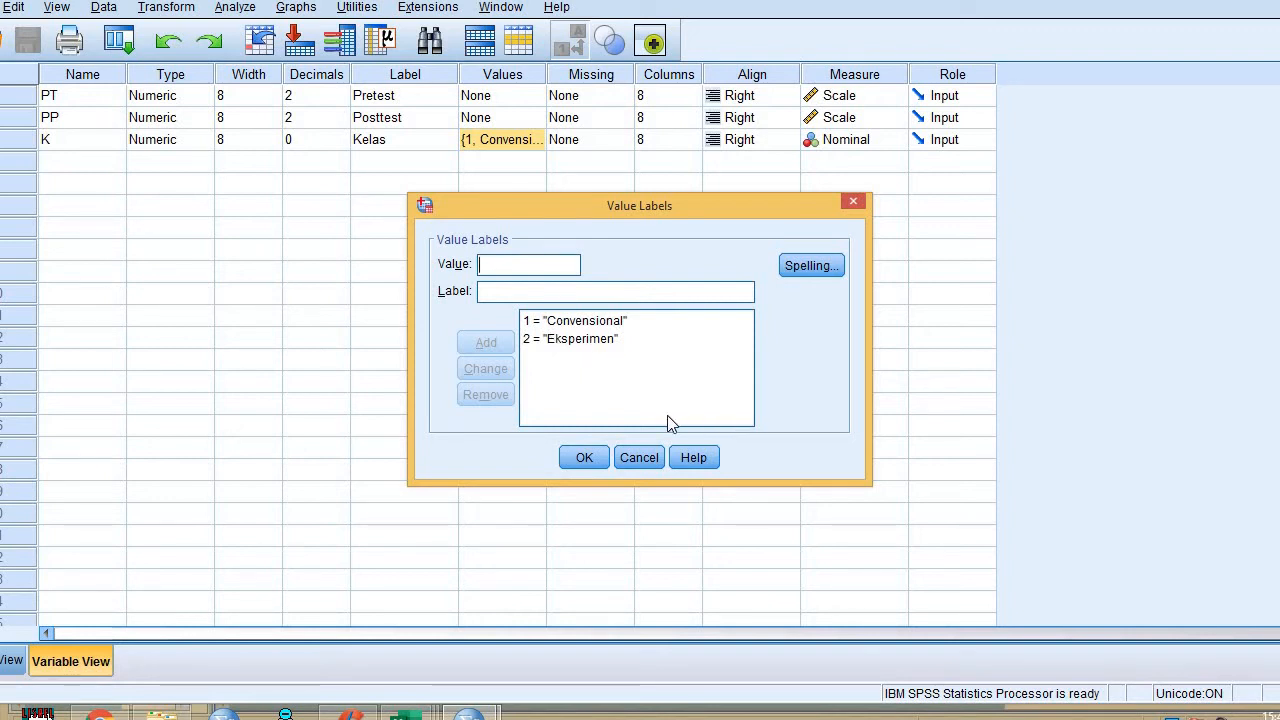
left_click(851, 204)
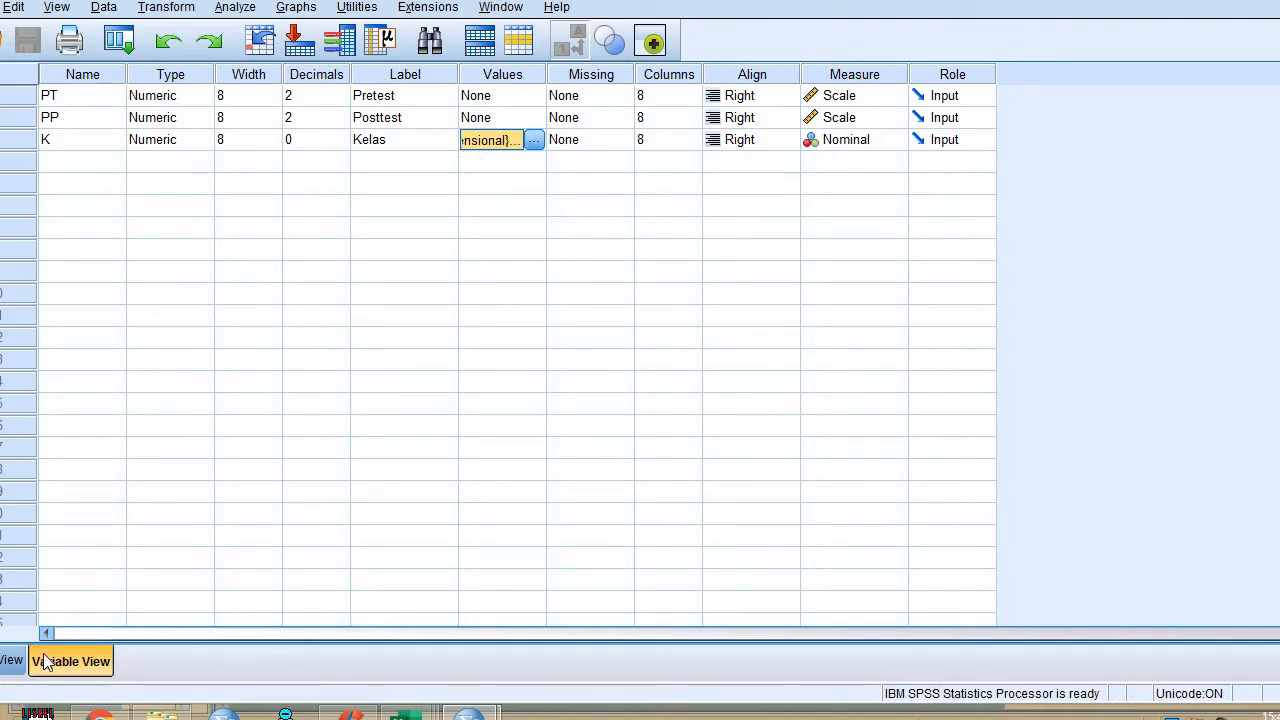
Compare the K column's class labels with the PT and PP scores throughout the data rows
left_click(12, 661)
scroll(126, 210, "up", 7)
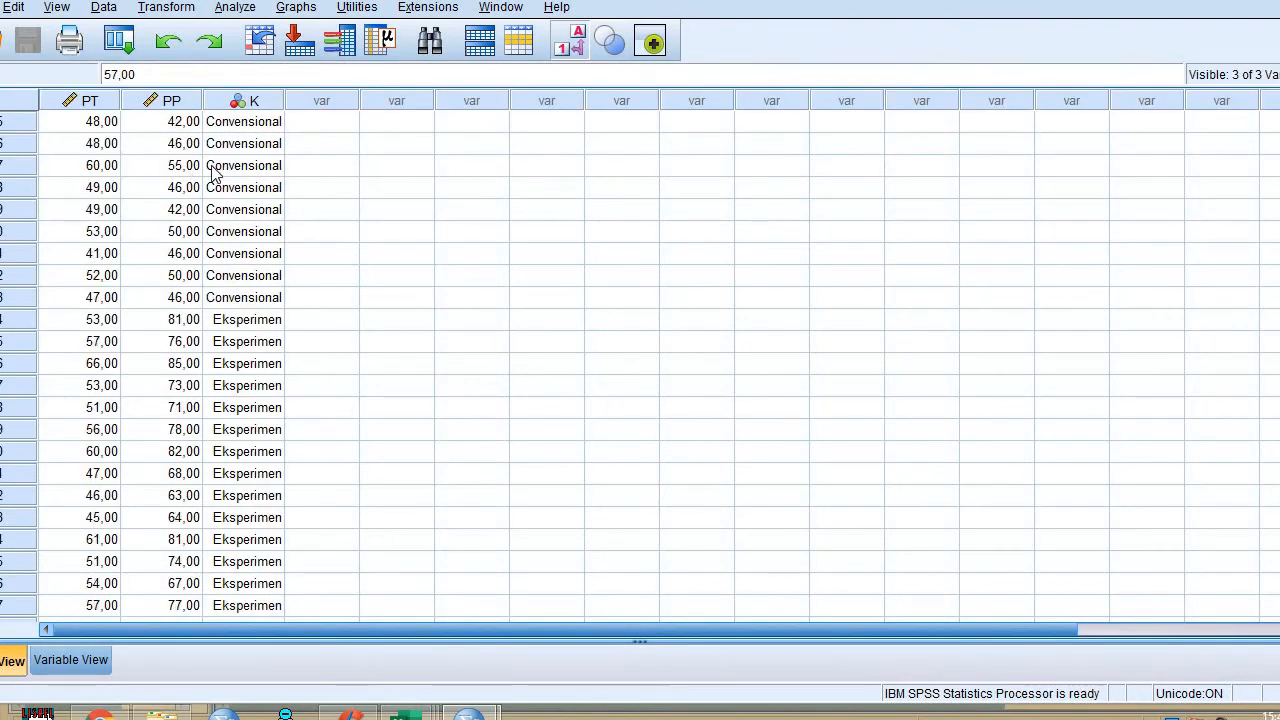
scroll(246, 143, "down", 12)
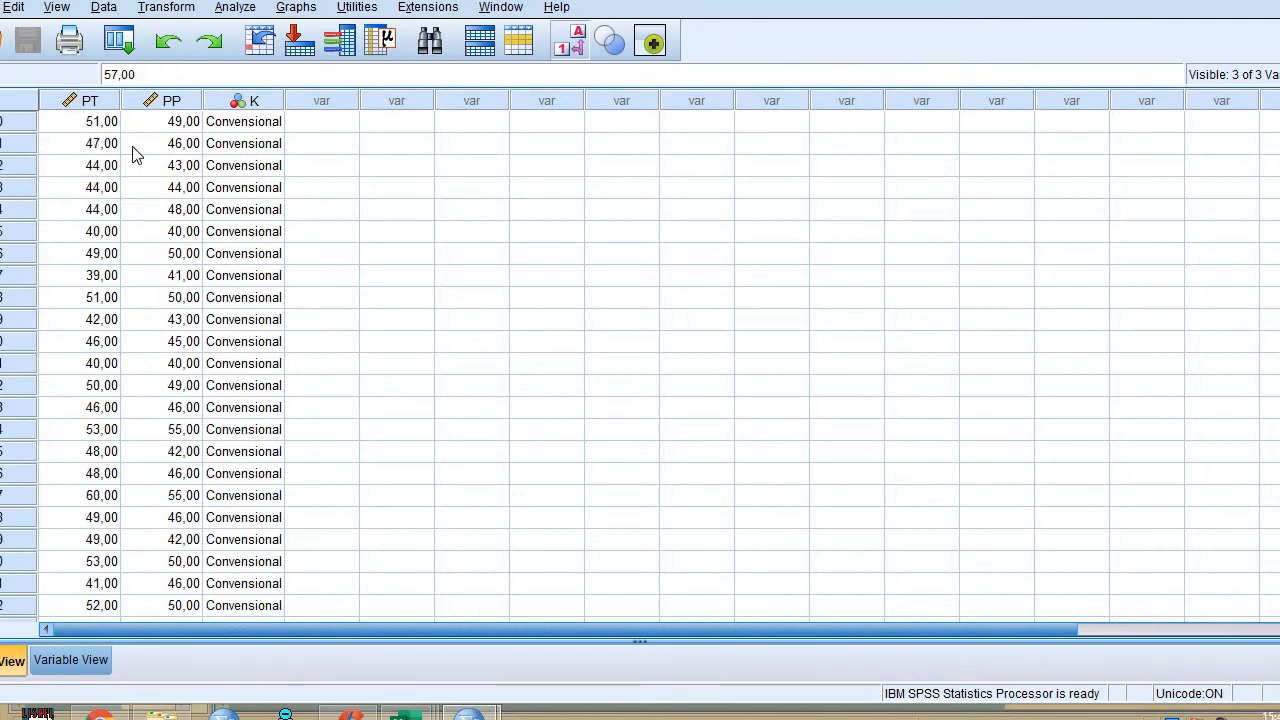
scroll(262, 490, "down", 9)
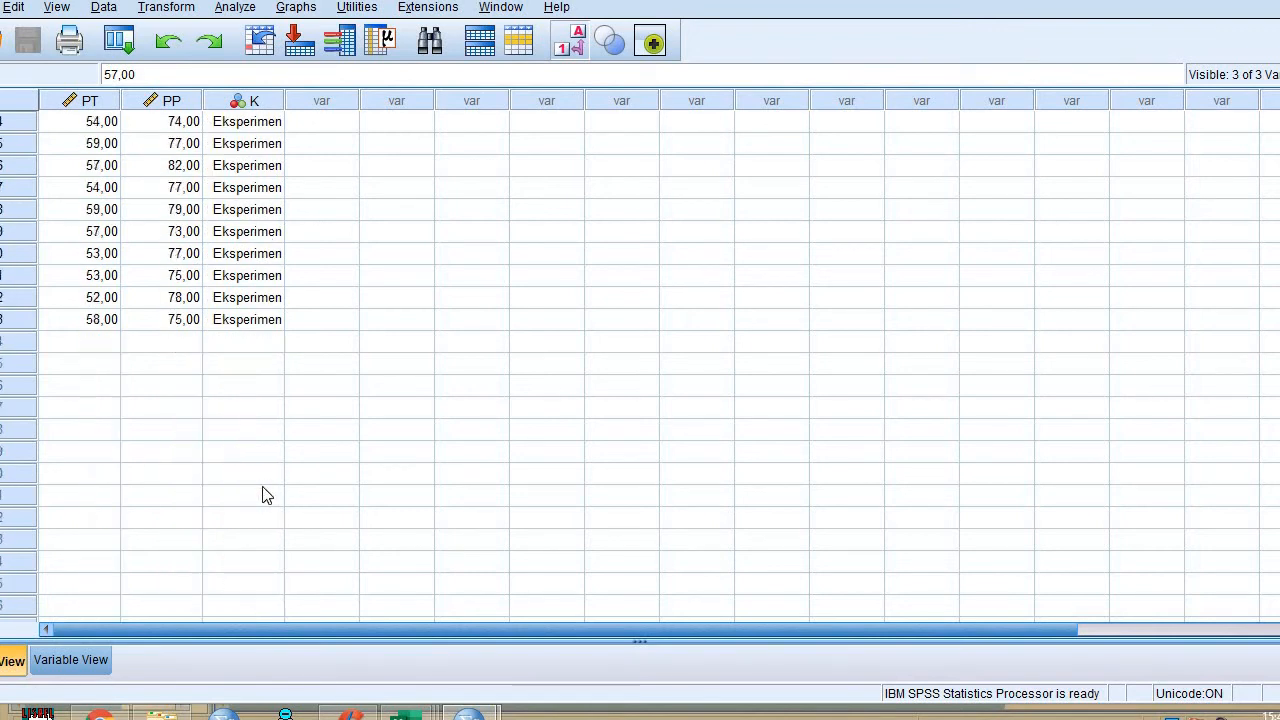
scroll(262, 490, "up", 14)
scroll(262, 490, "up", 6)
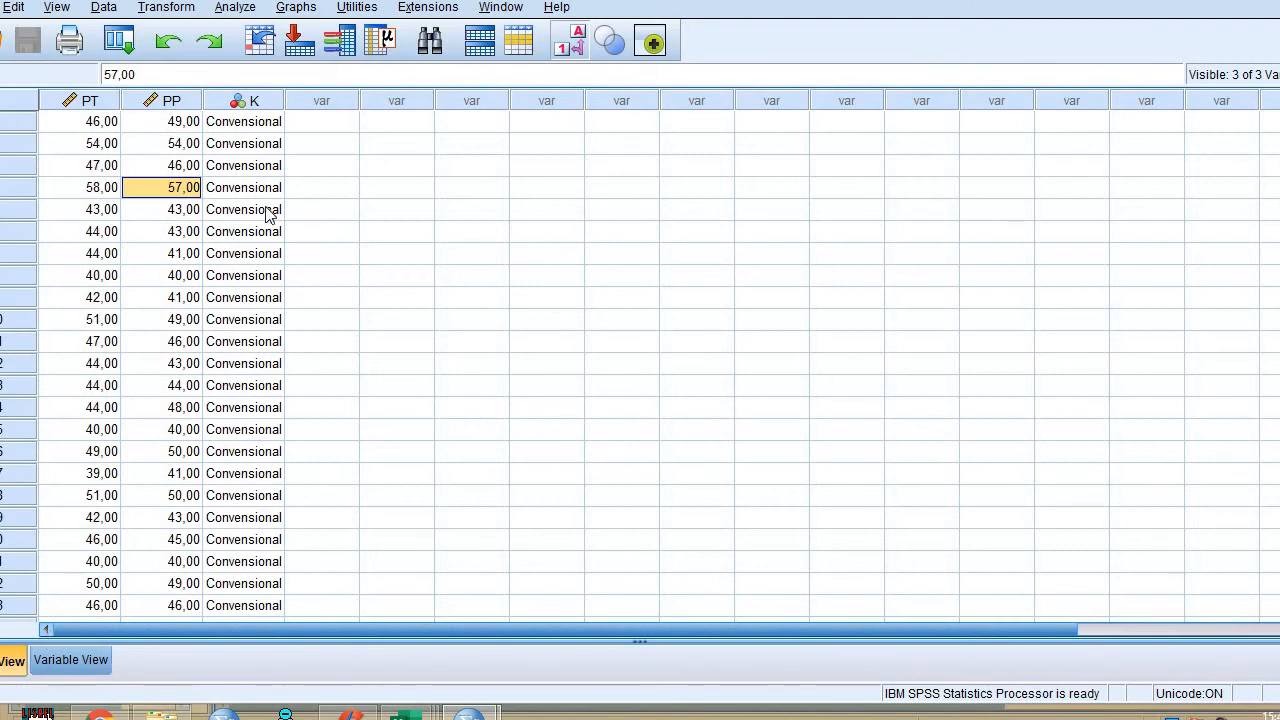
Run Explore with Pretest [PT] as the dependent variable and Kelas [K] as the factor
left_click(244, 10)
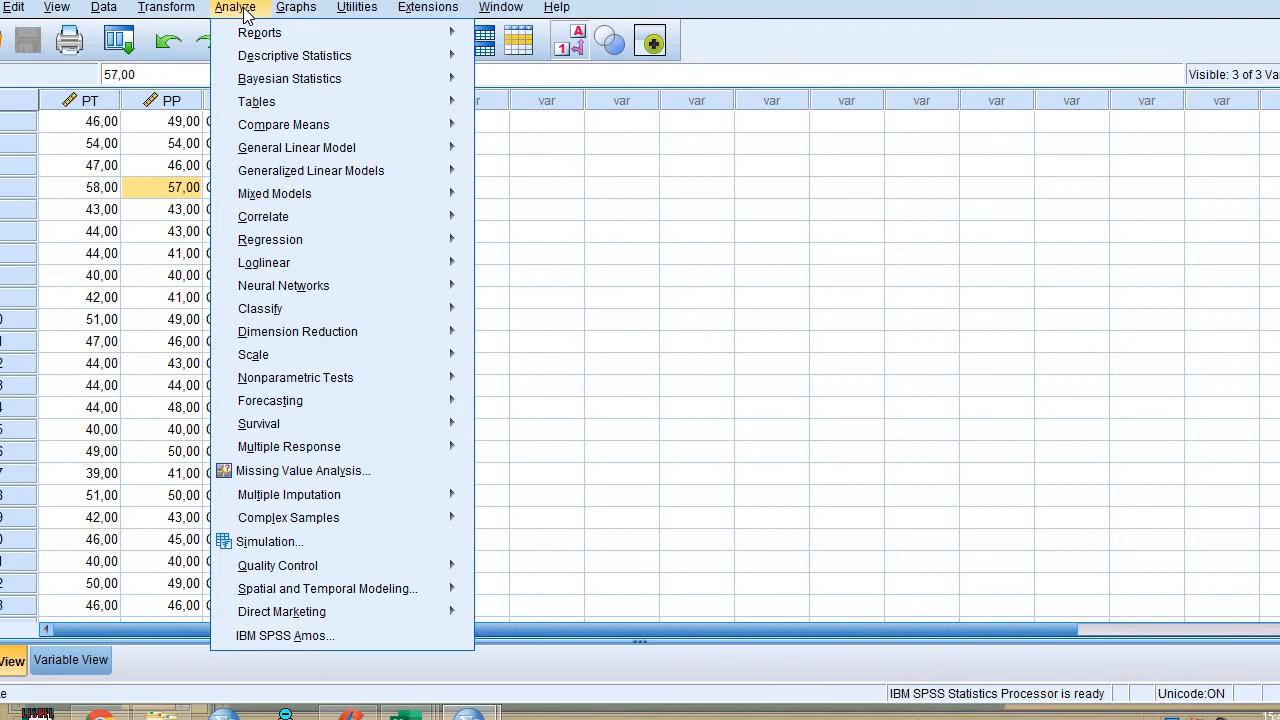
left_click(536, 234)
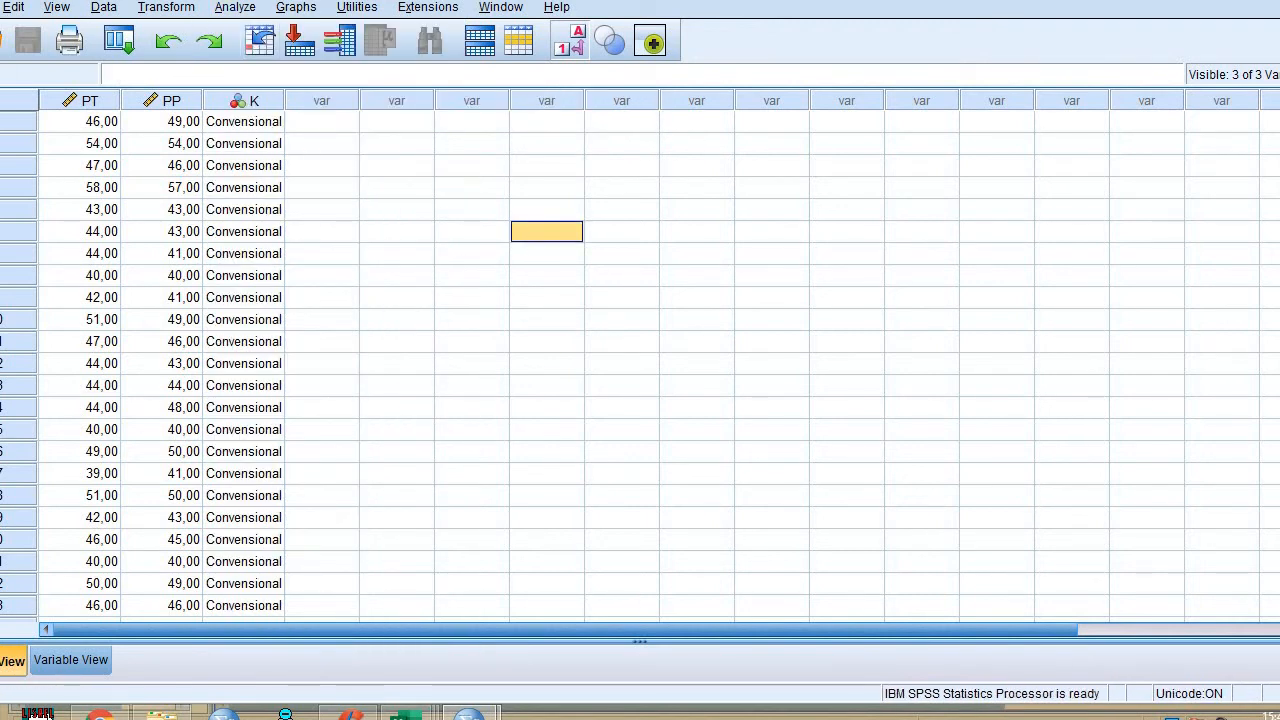
left_click(245, 12)
mouse_move(268, 62)
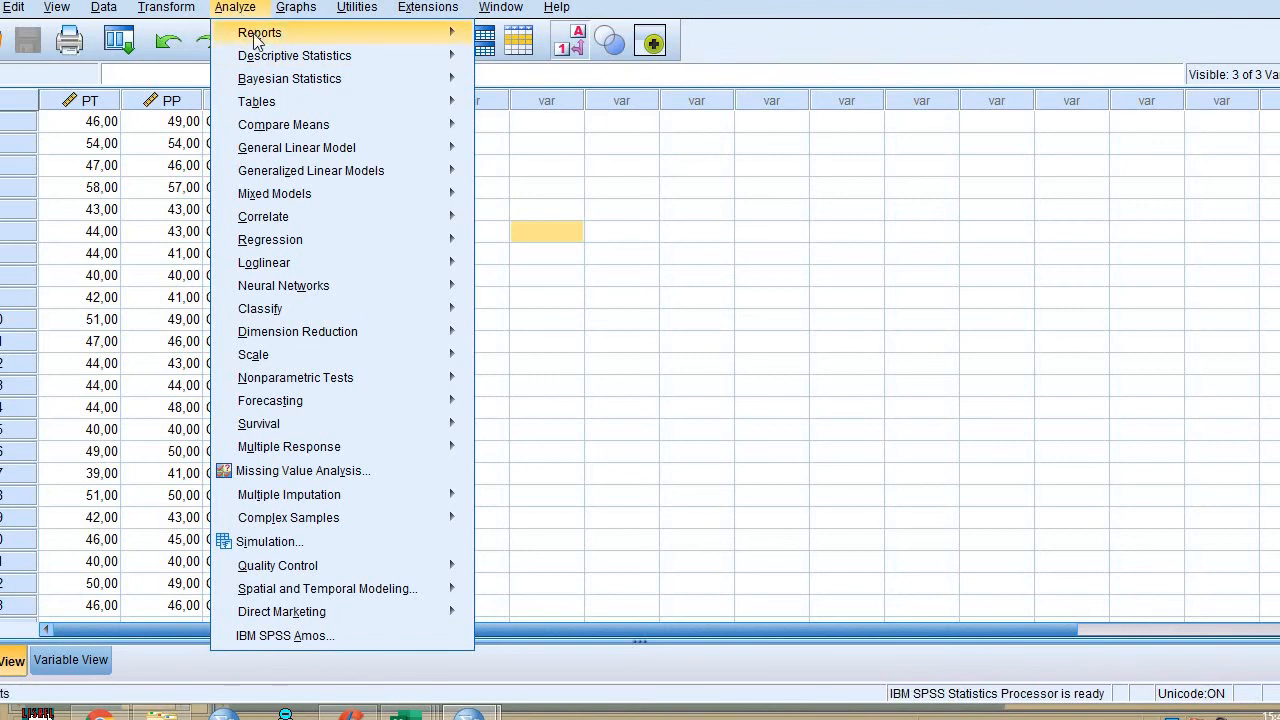
left_click(515, 110)
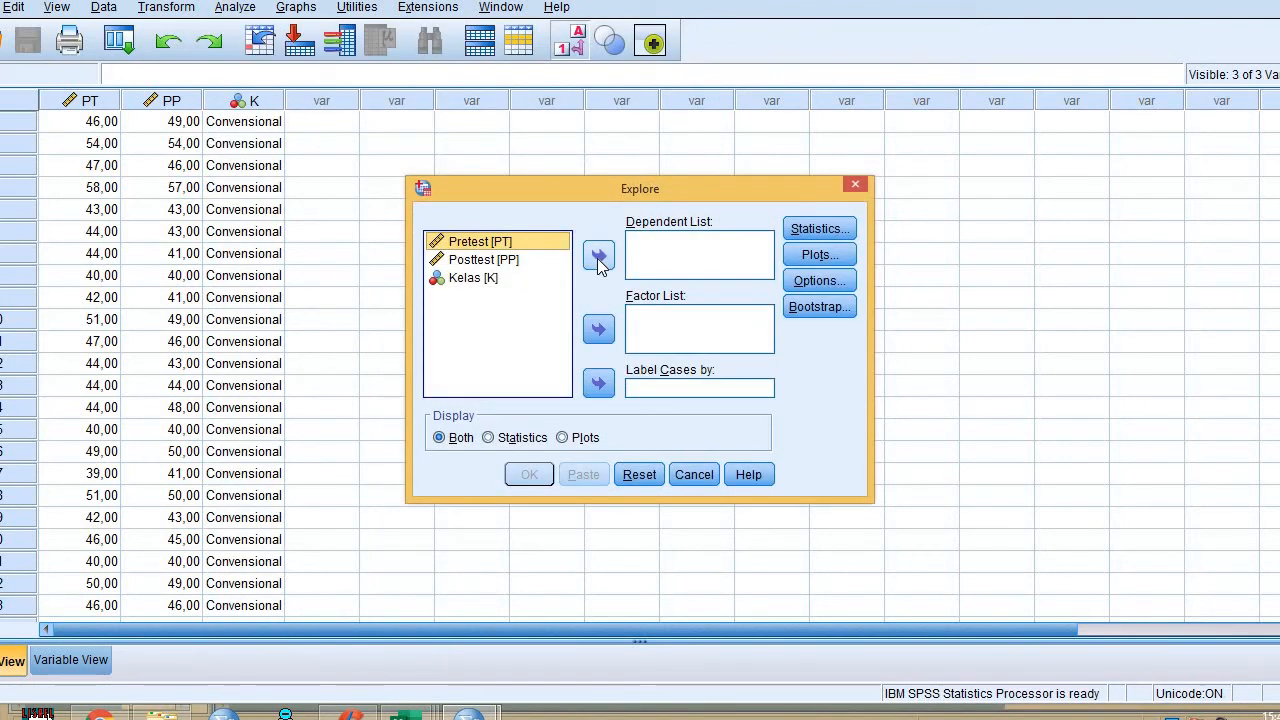
left_click(598, 257)
left_click(484, 264)
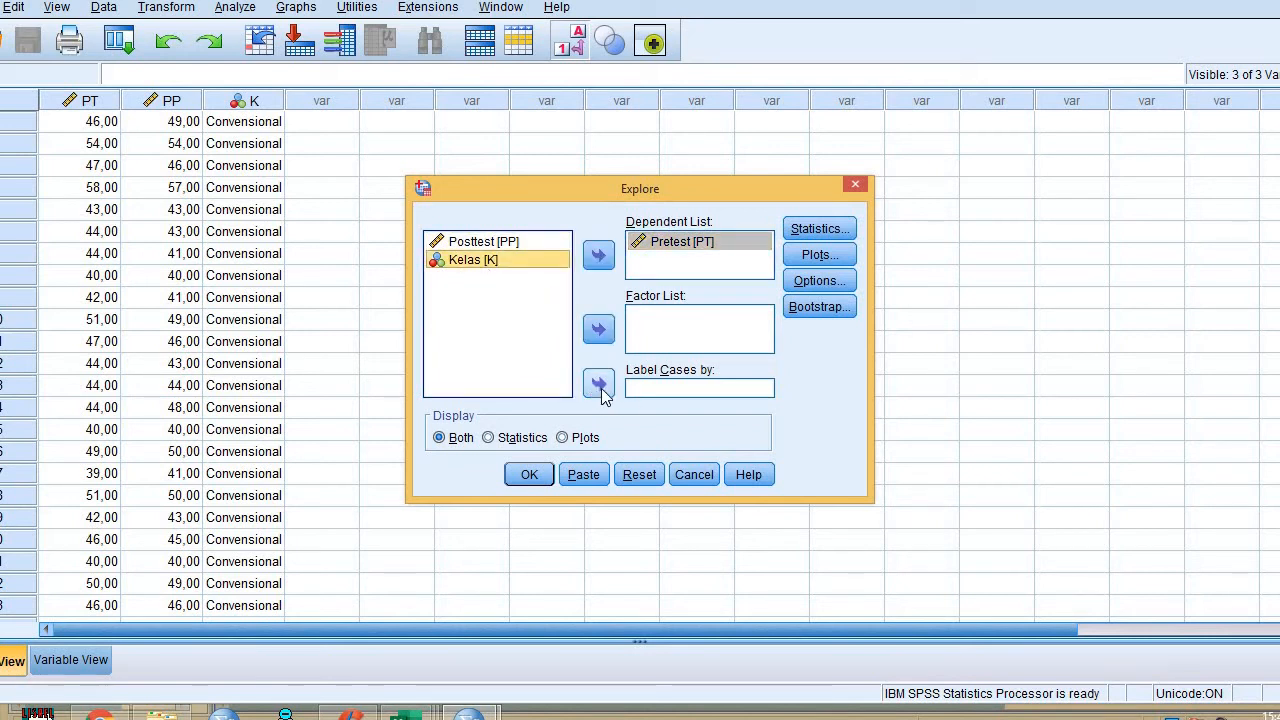
left_click(599, 331)
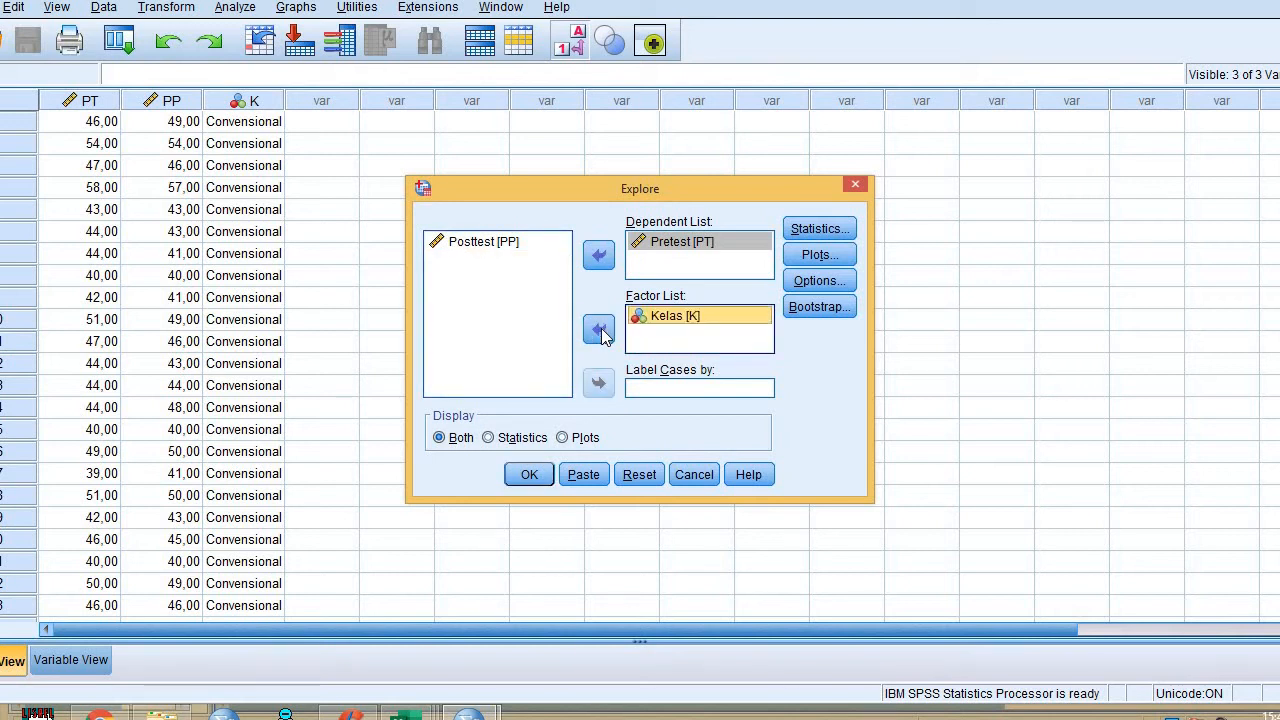
left_click(529, 475)
Examine the Explore output for Pretest by class, including the case summary, Descriptives and stem-and-leaf plots
scroll(620, 398, "down", 5)
scroll(777, 410, "down", 15)
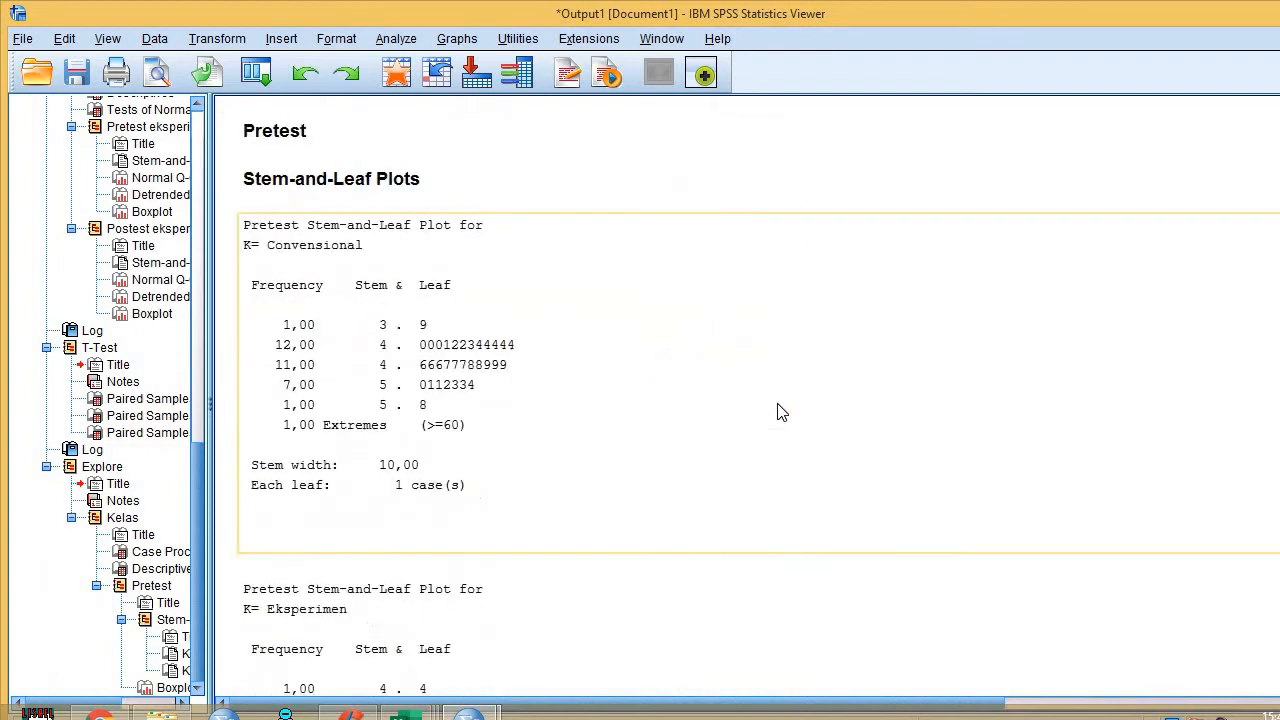
scroll(781, 423, "up", 15)
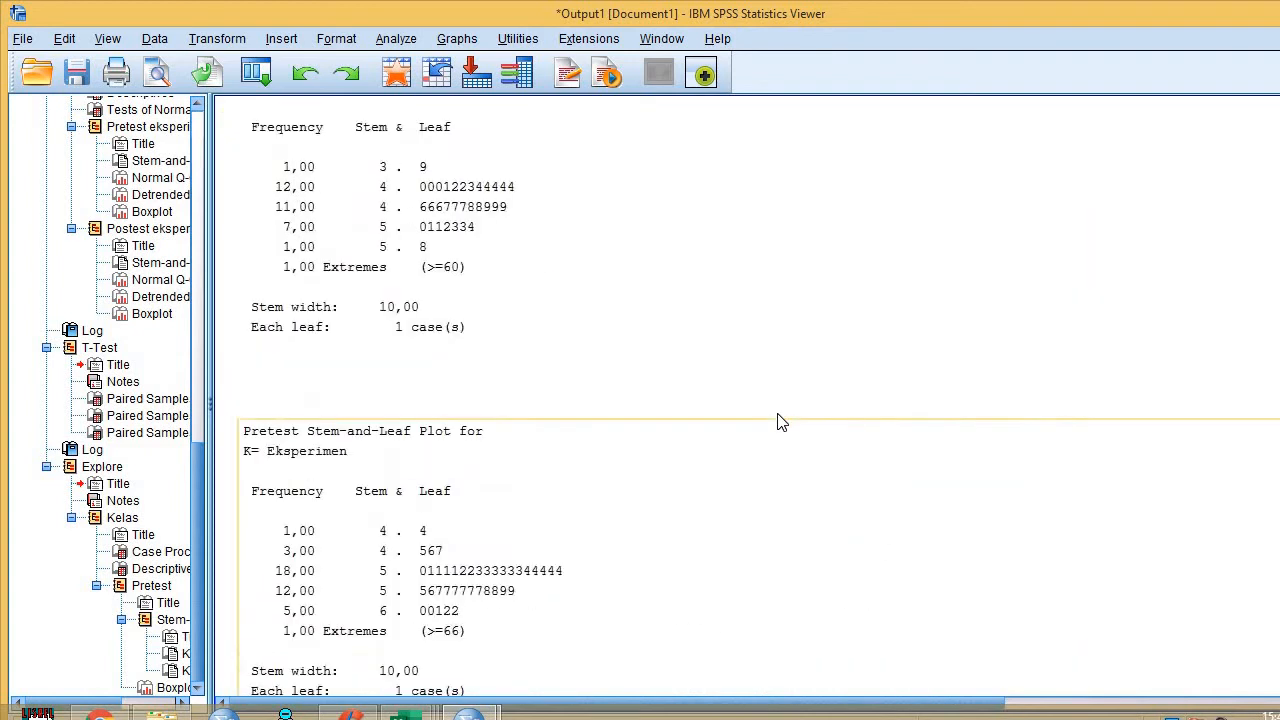
left_click(666, 326)
scroll(780, 396, "down", 10)
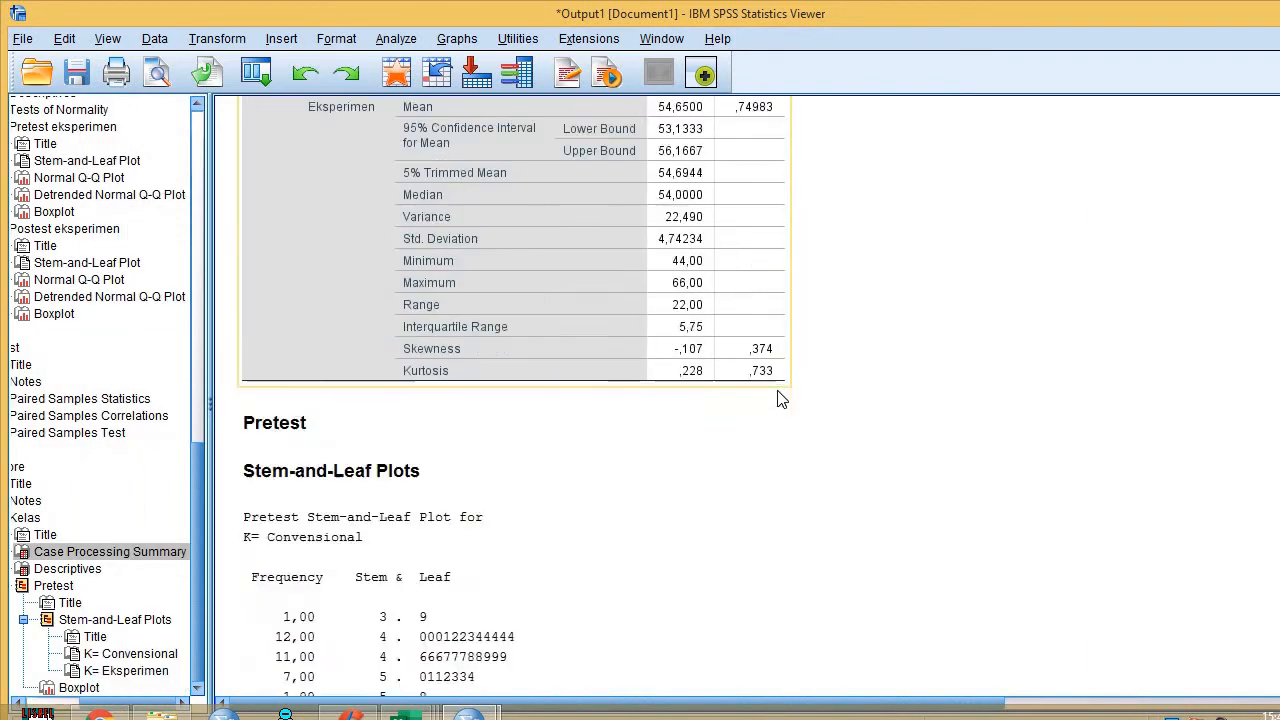
scroll(779, 397, "up", 15)
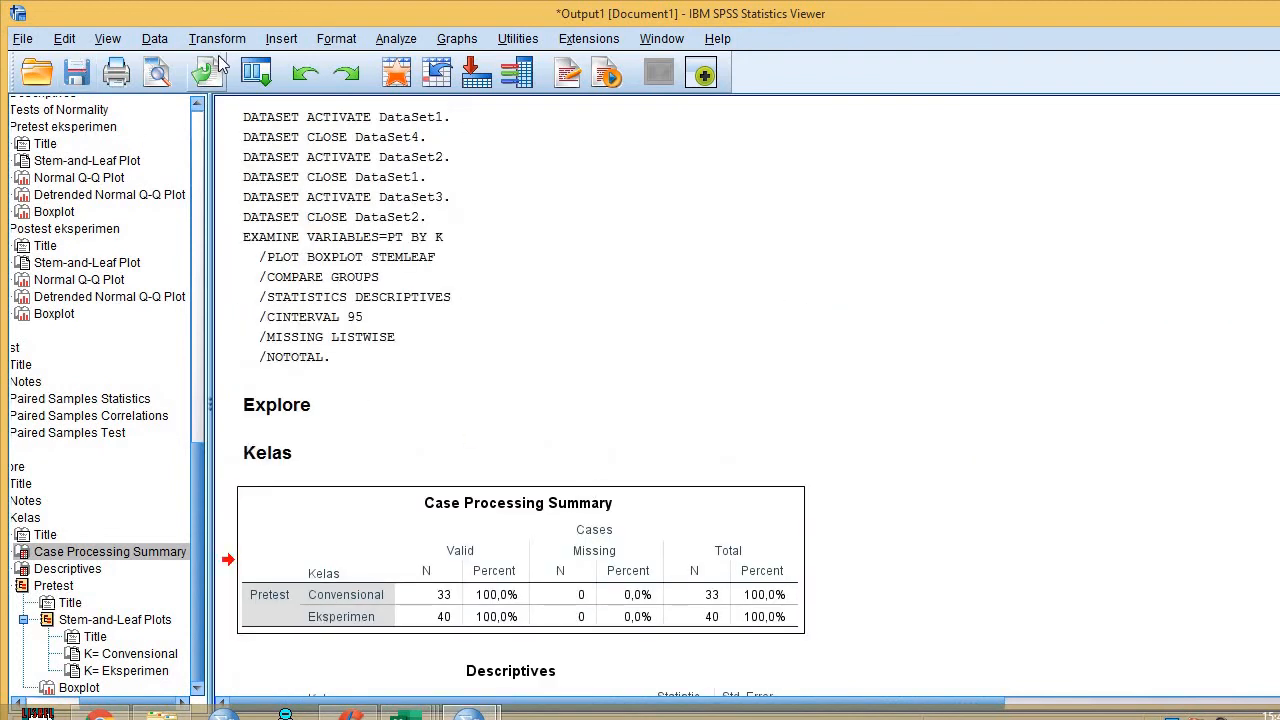
Rerun Explore for Pretest [PT] by Kelas [K] with normality plots with tests enabled
left_click(398, 40)
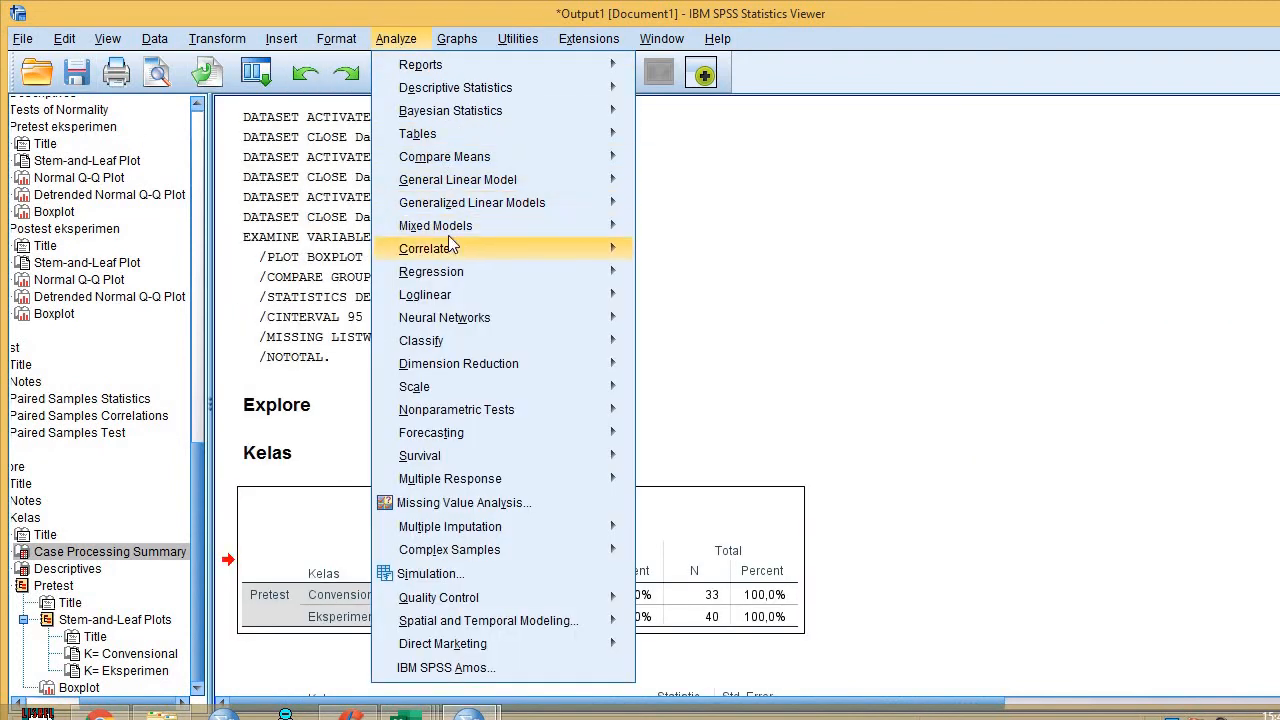
mouse_move(485, 91)
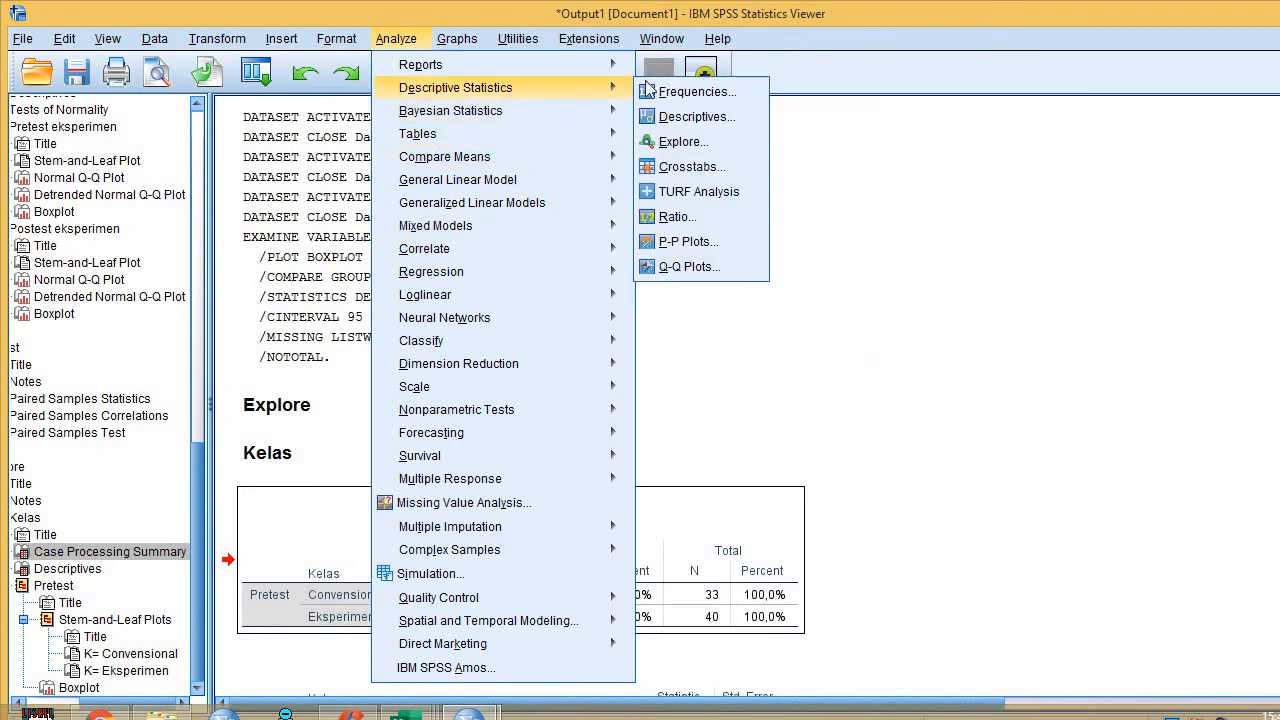
left_click(672, 135)
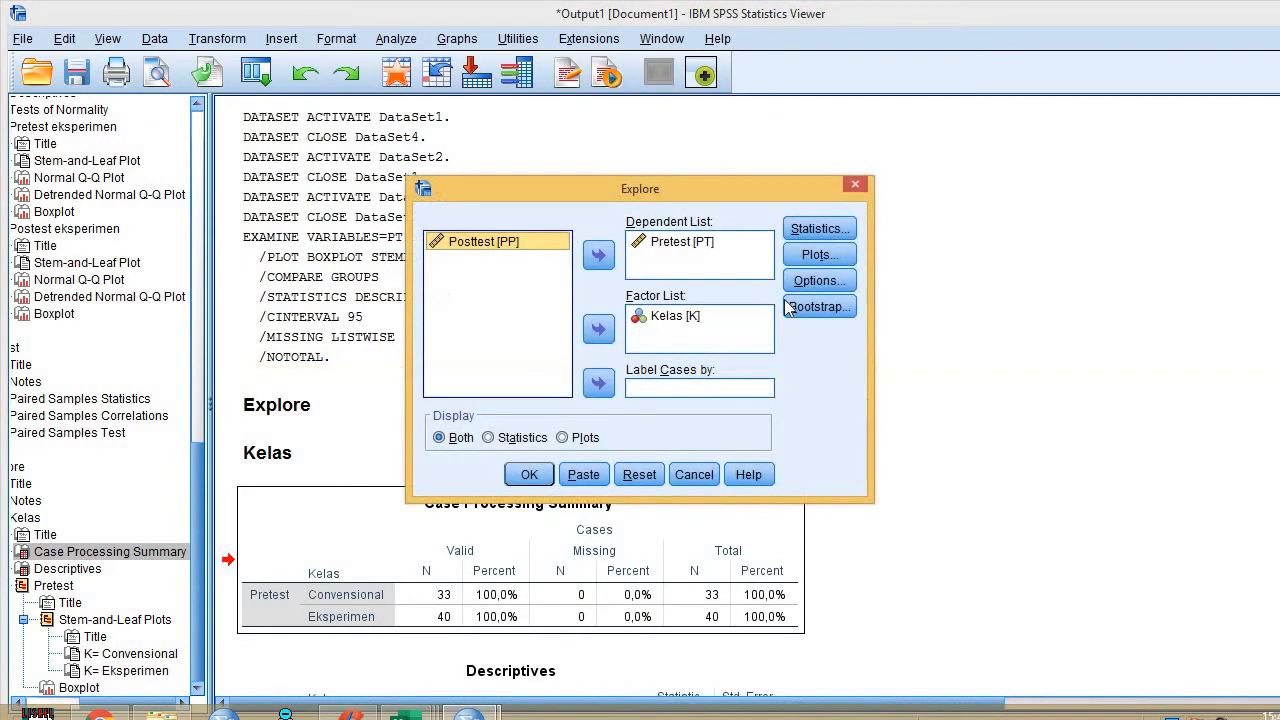
left_click(814, 256)
left_click(525, 322)
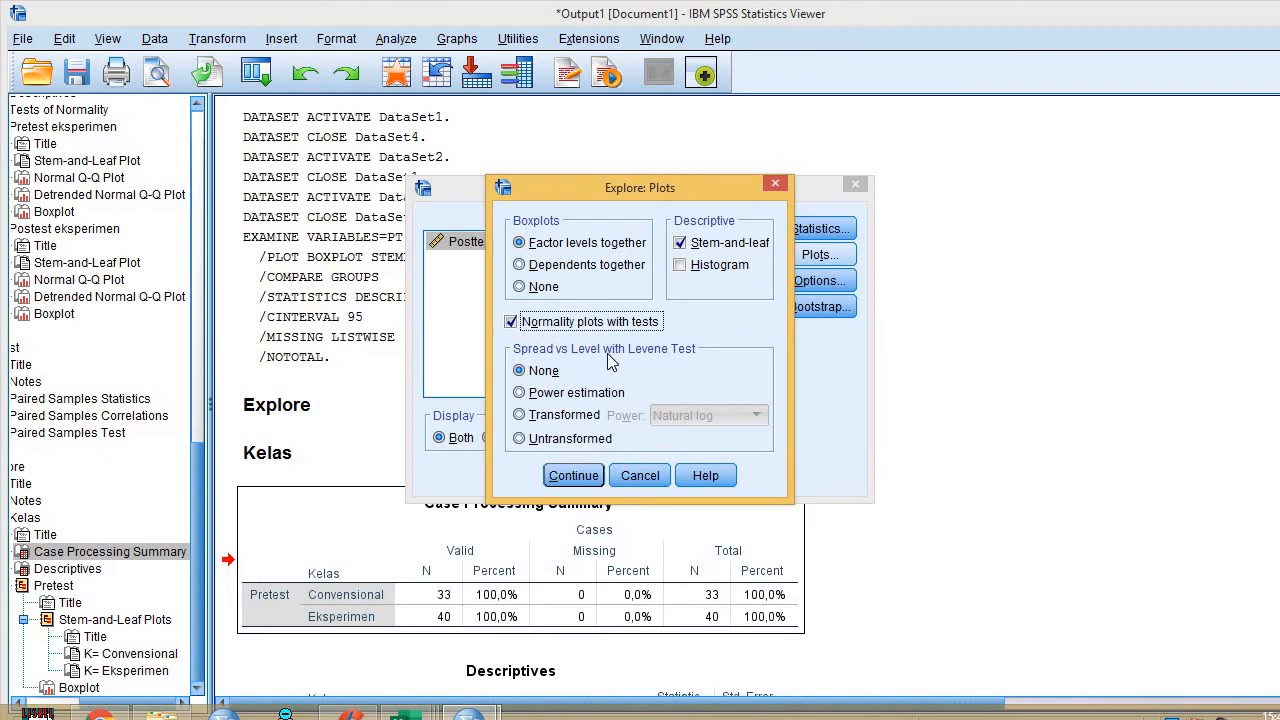
left_click(571, 476)
left_click(529, 474)
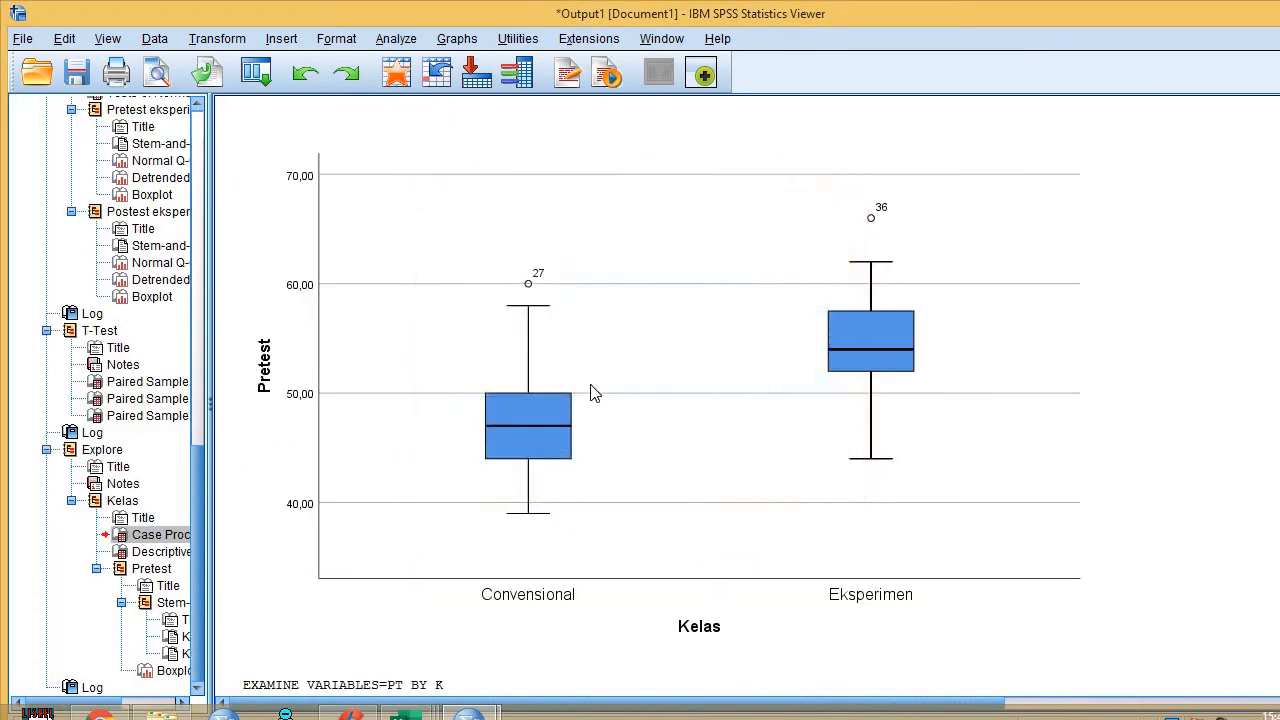
Examine the Tests of Normality table and the stem-and-leaf plots for Pretest by class
scroll(630, 348, "down", 10)
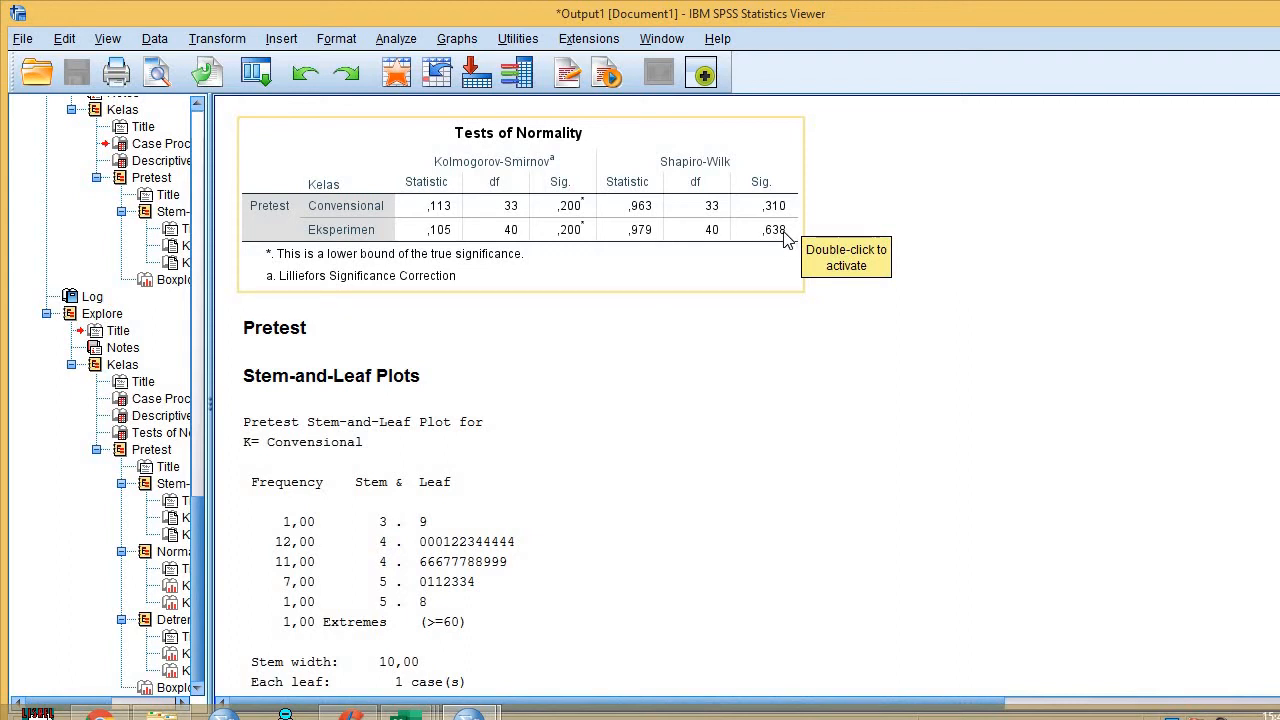
scroll(690, 275, "down", 3)
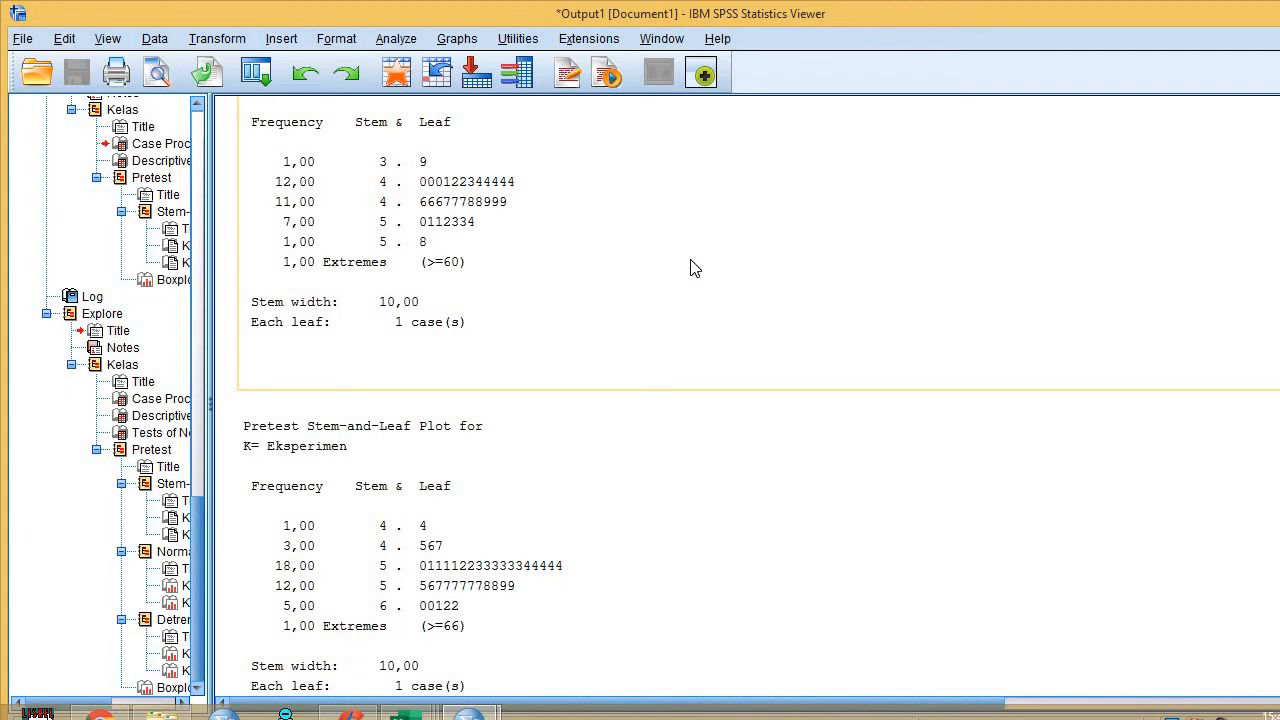
left_click(396, 39)
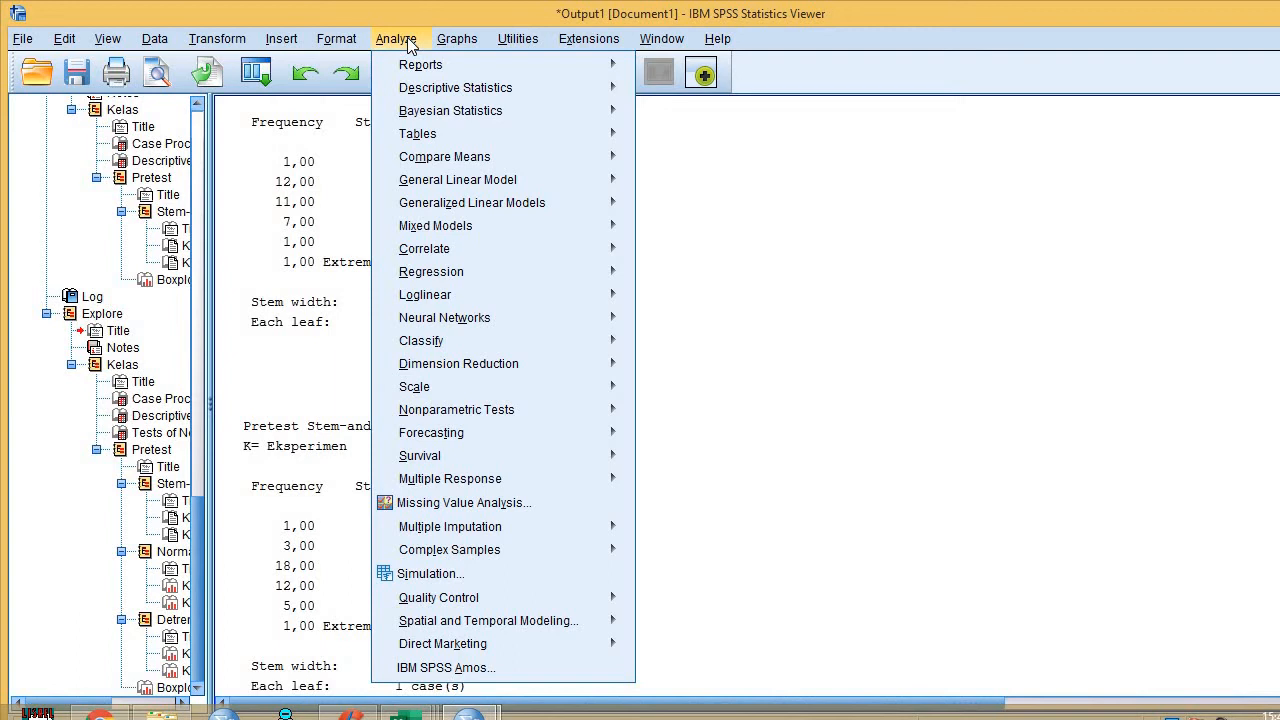
left_click(918, 506)
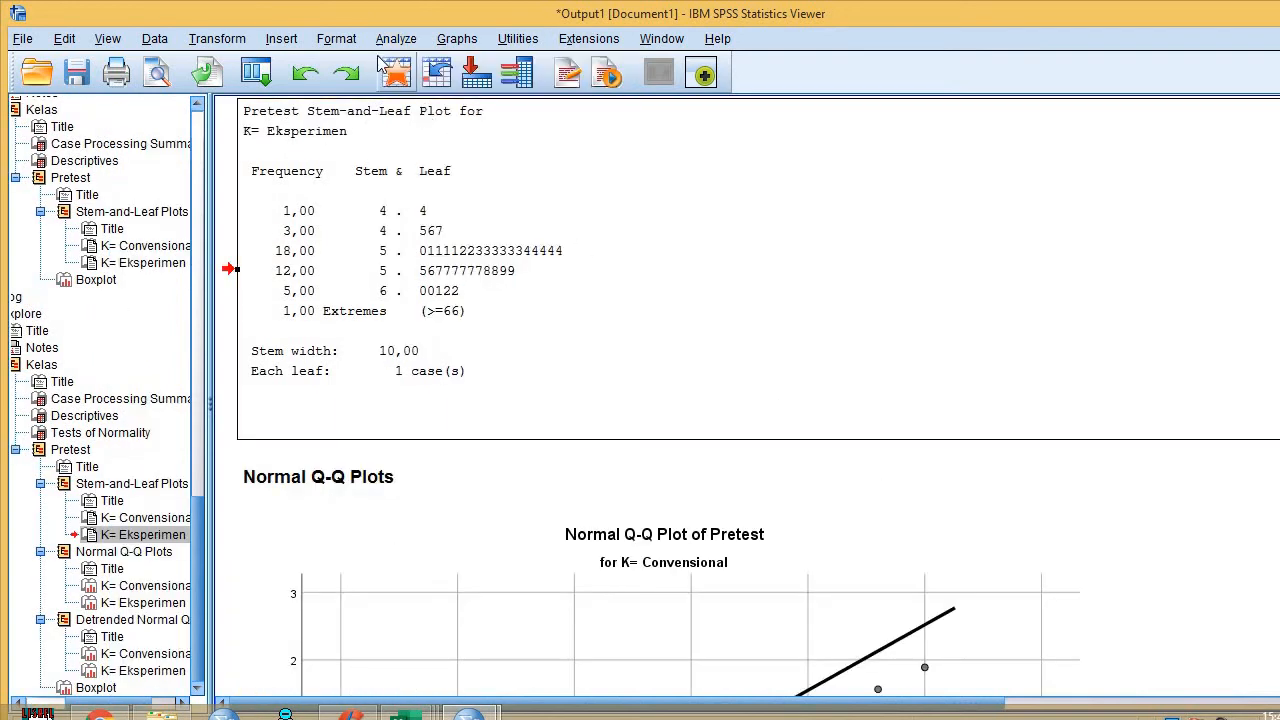
Set up an Independent-Samples T Test with Pretest [PT] as the test variable and Kelas [K] as the grouping variable
left_click(400, 46)
mouse_move(450, 116)
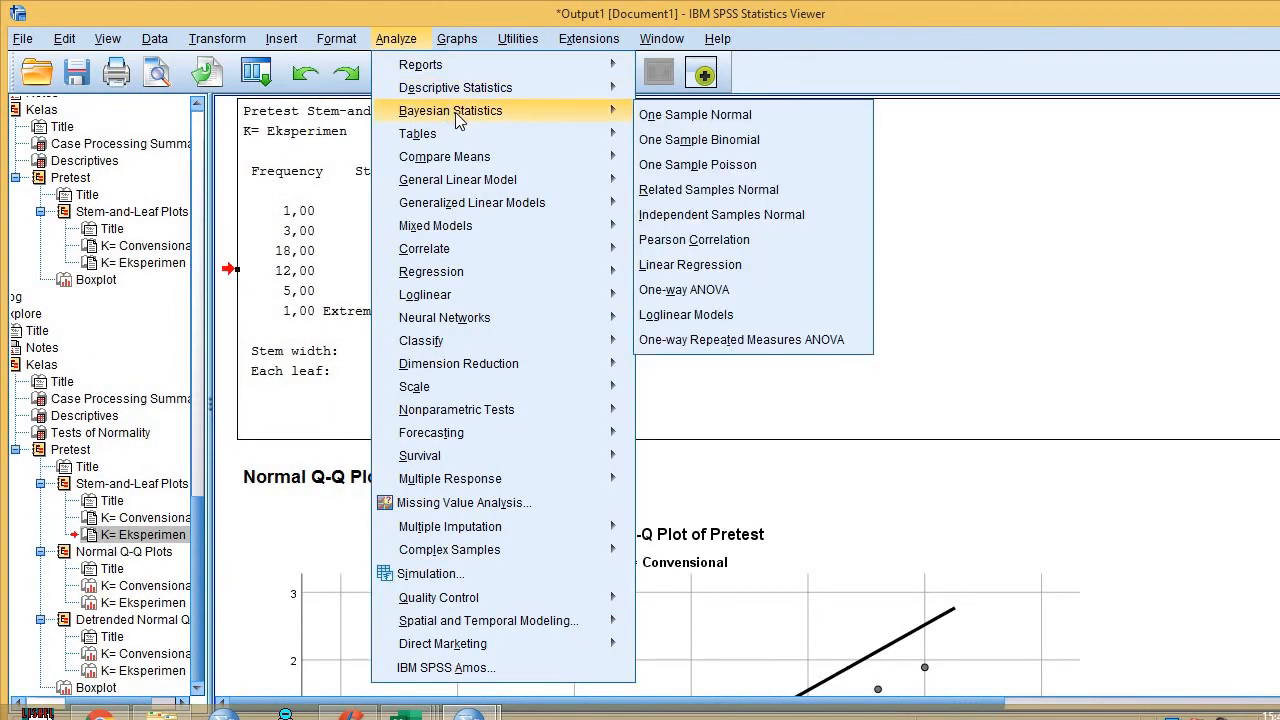
mouse_move(482, 160)
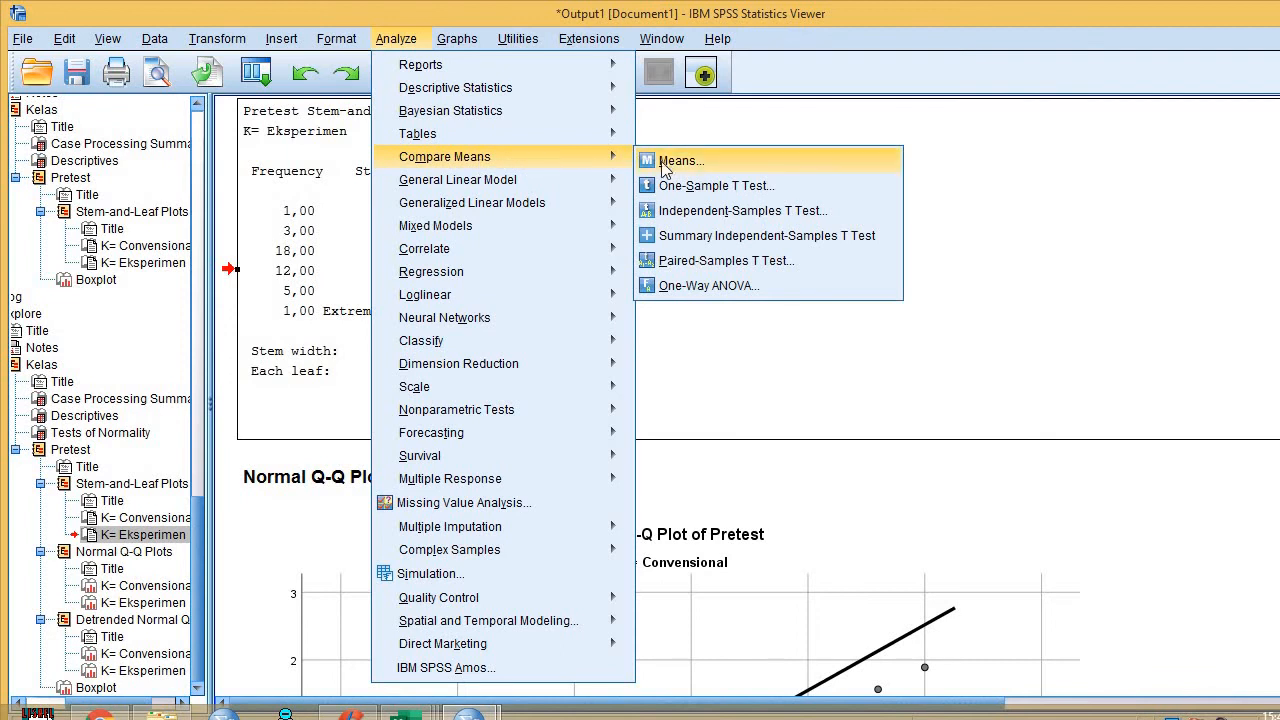
left_click(755, 220)
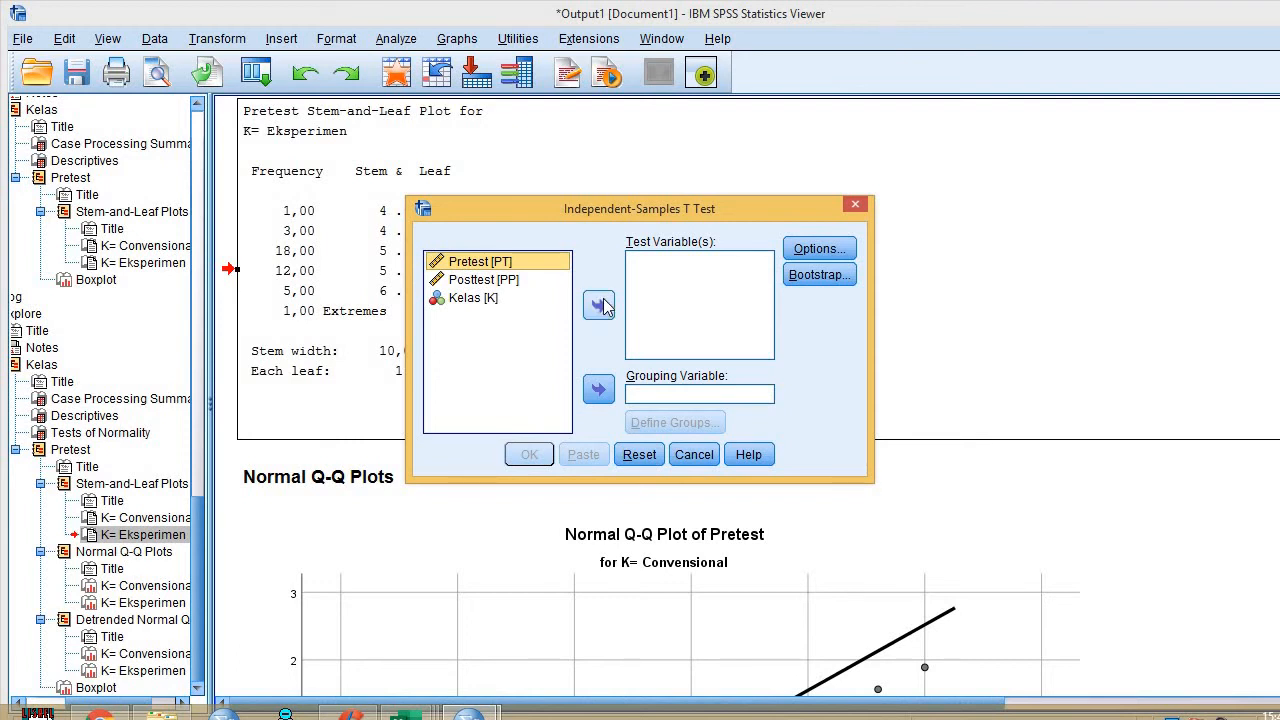
left_click(603, 307)
left_click(490, 282)
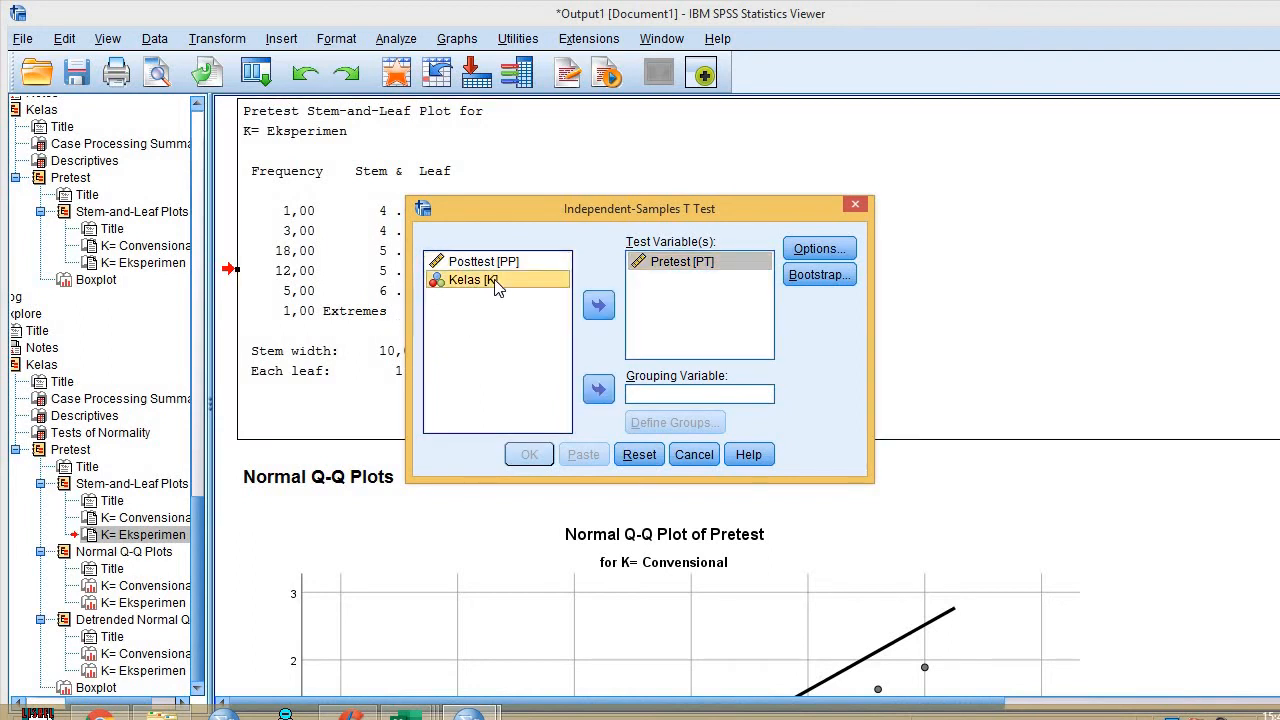
left_click(598, 390)
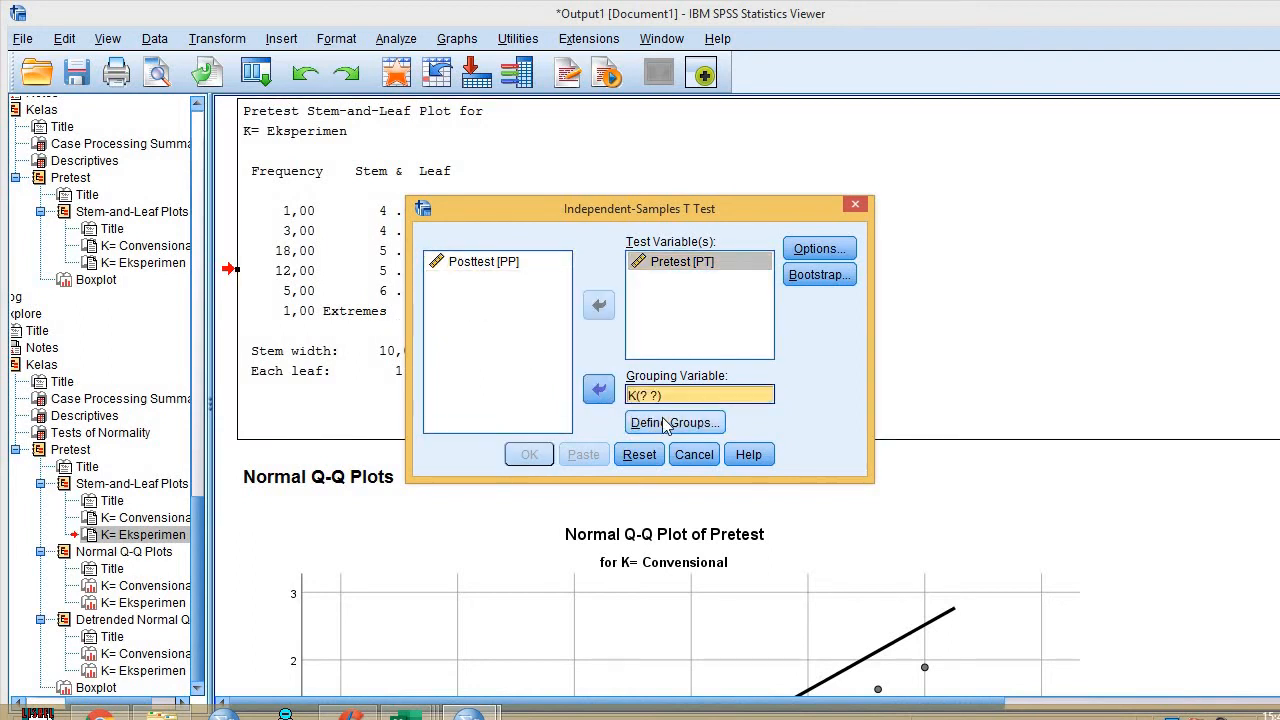
Define the Kelas groups as 1 and 2 and run the Independent-Samples T Test on Pretest
left_click(665, 423)
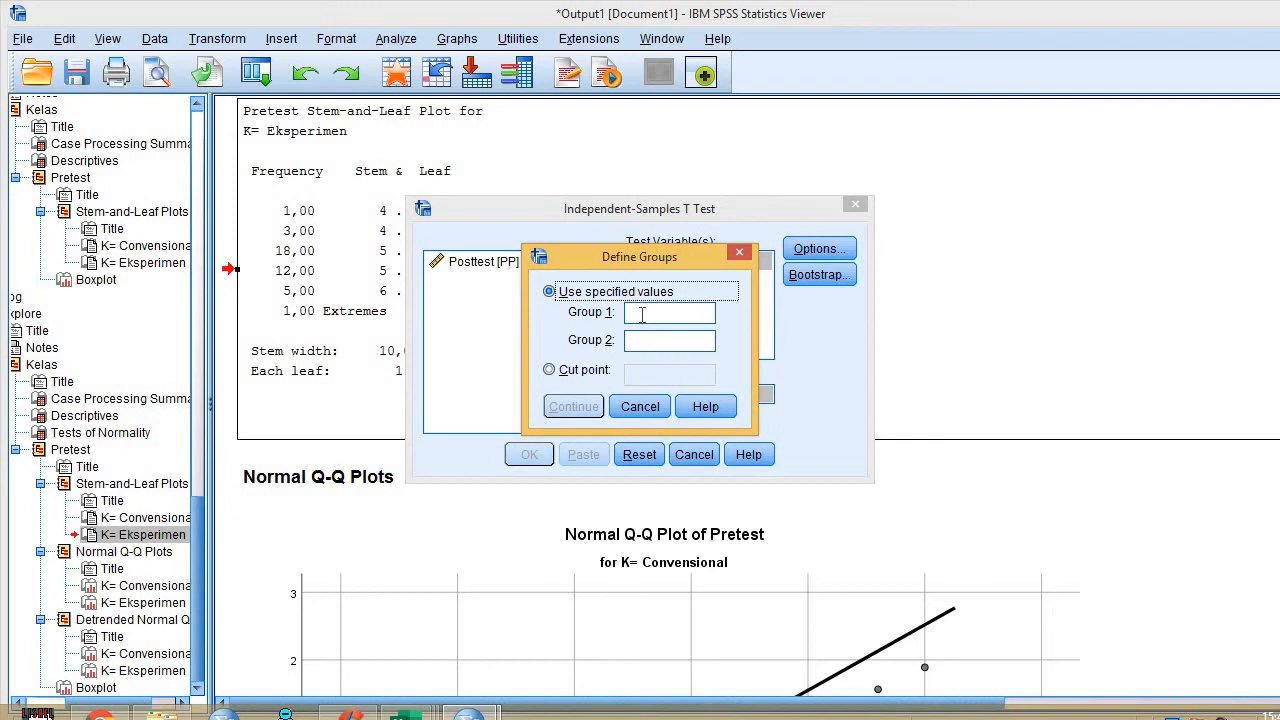
left_click(642, 314)
type("1")
left_click(660, 342)
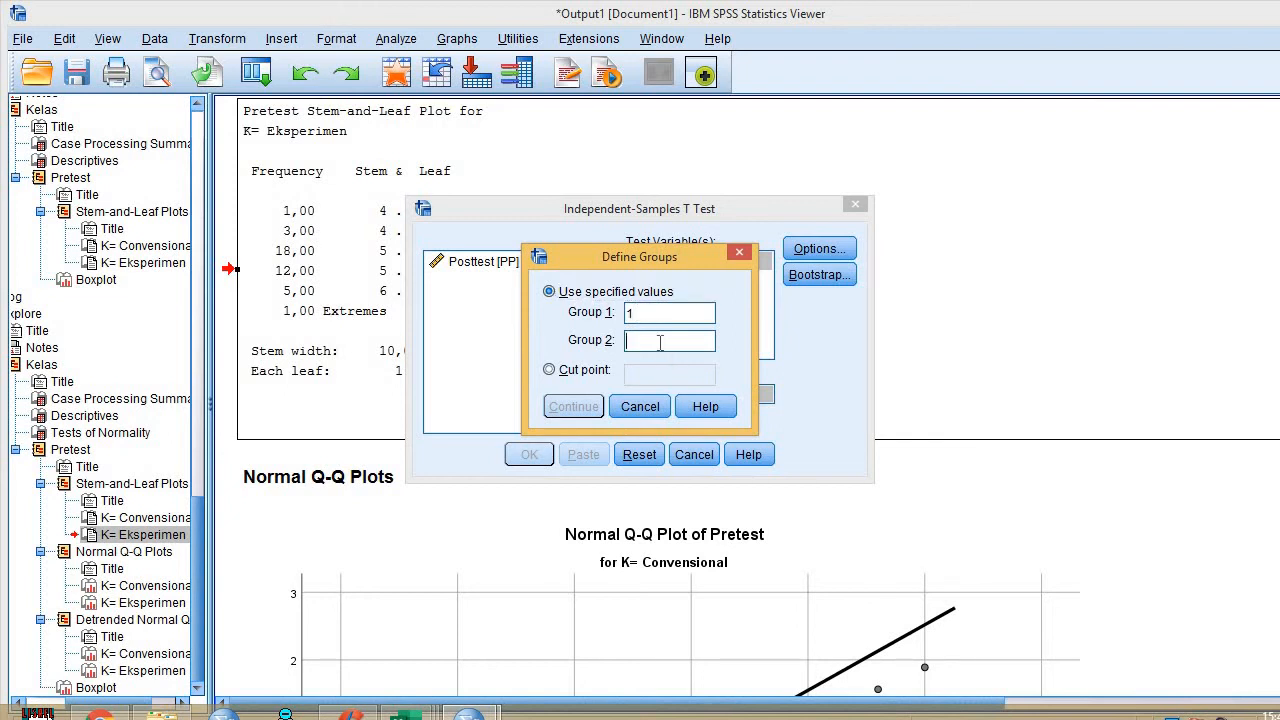
type("2")
left_click(573, 406)
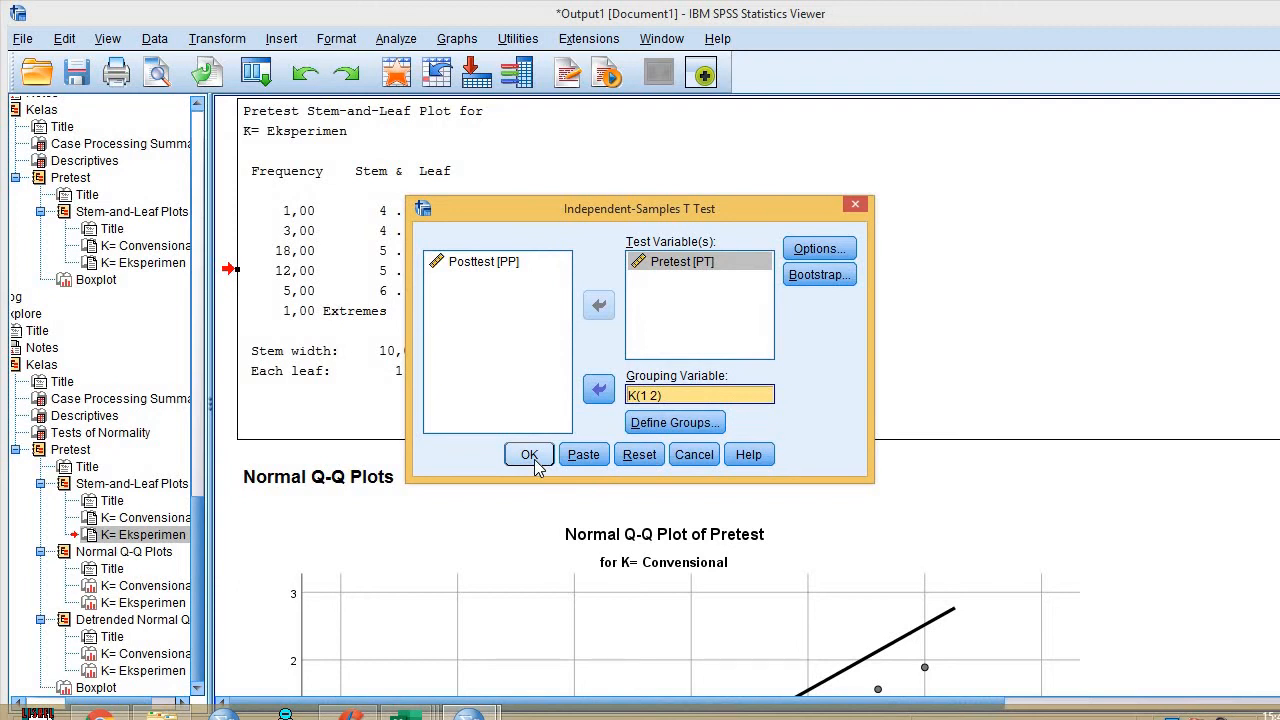
left_click(530, 456)
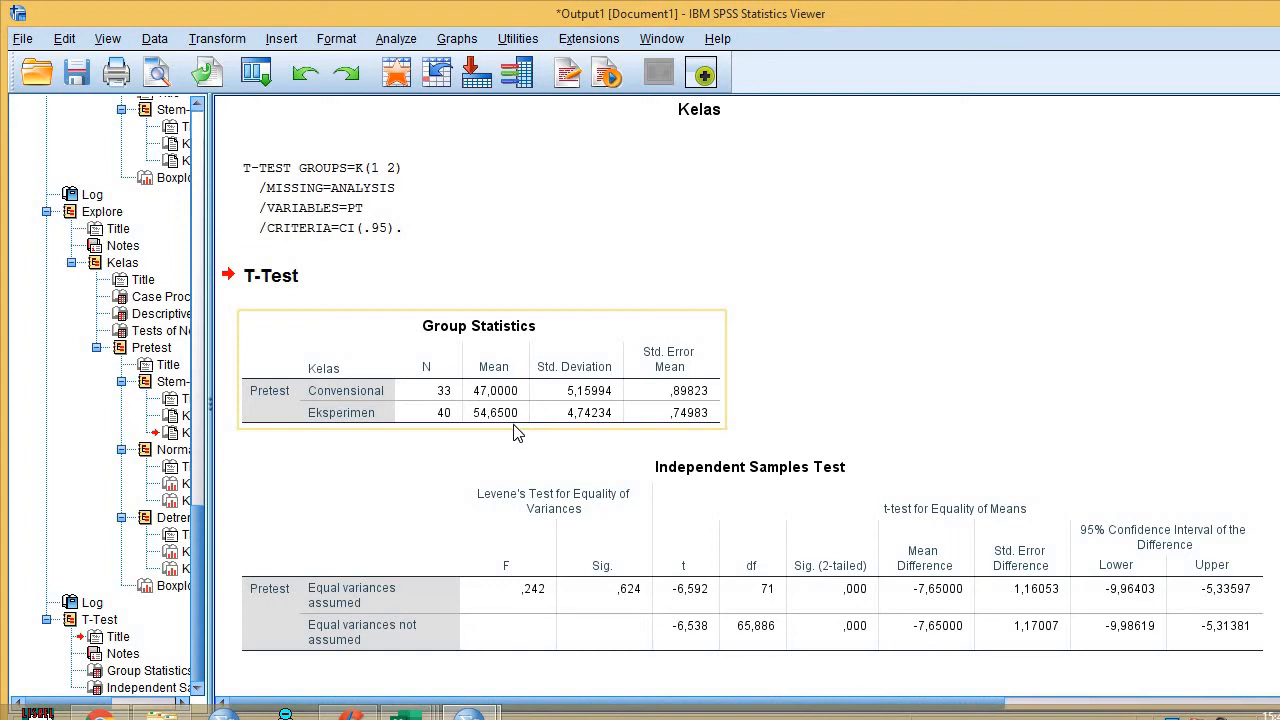
Examine the Group Statistics and Independent Samples Test tables for Pretest, comparing means, Levene's test and two-tailed significance
left_click(558, 503)
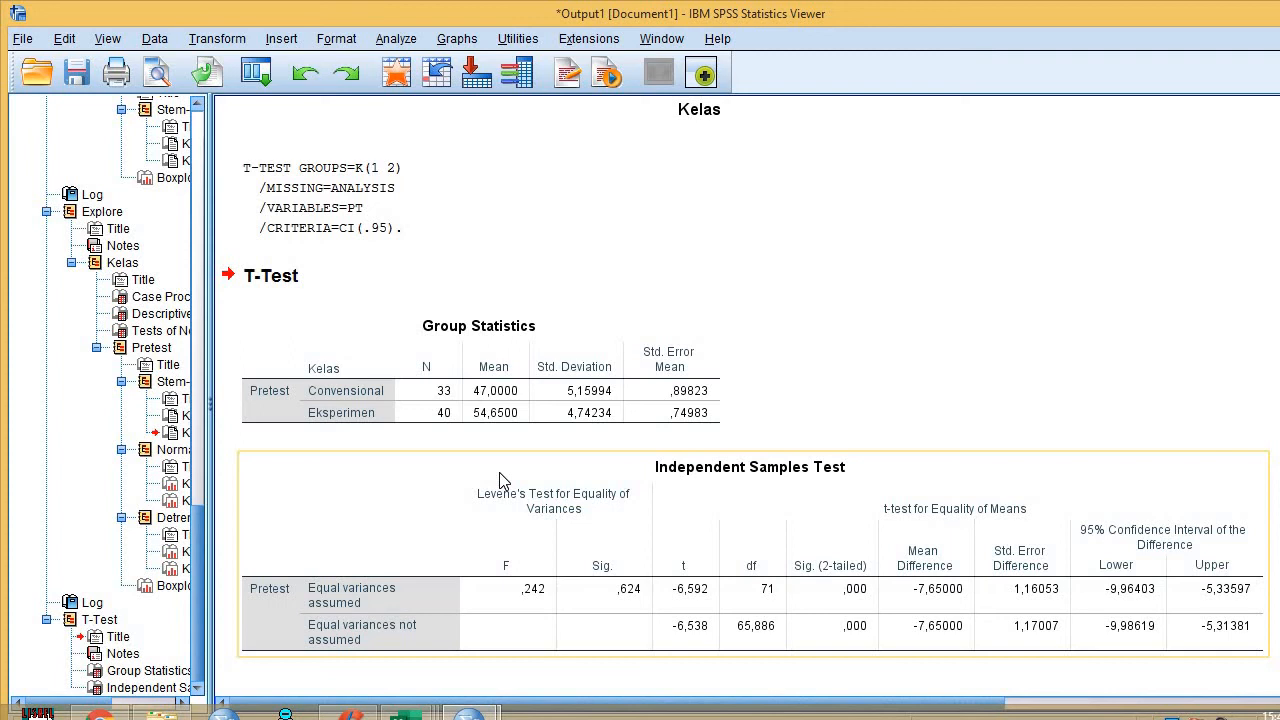
mouse_move(347, 714)
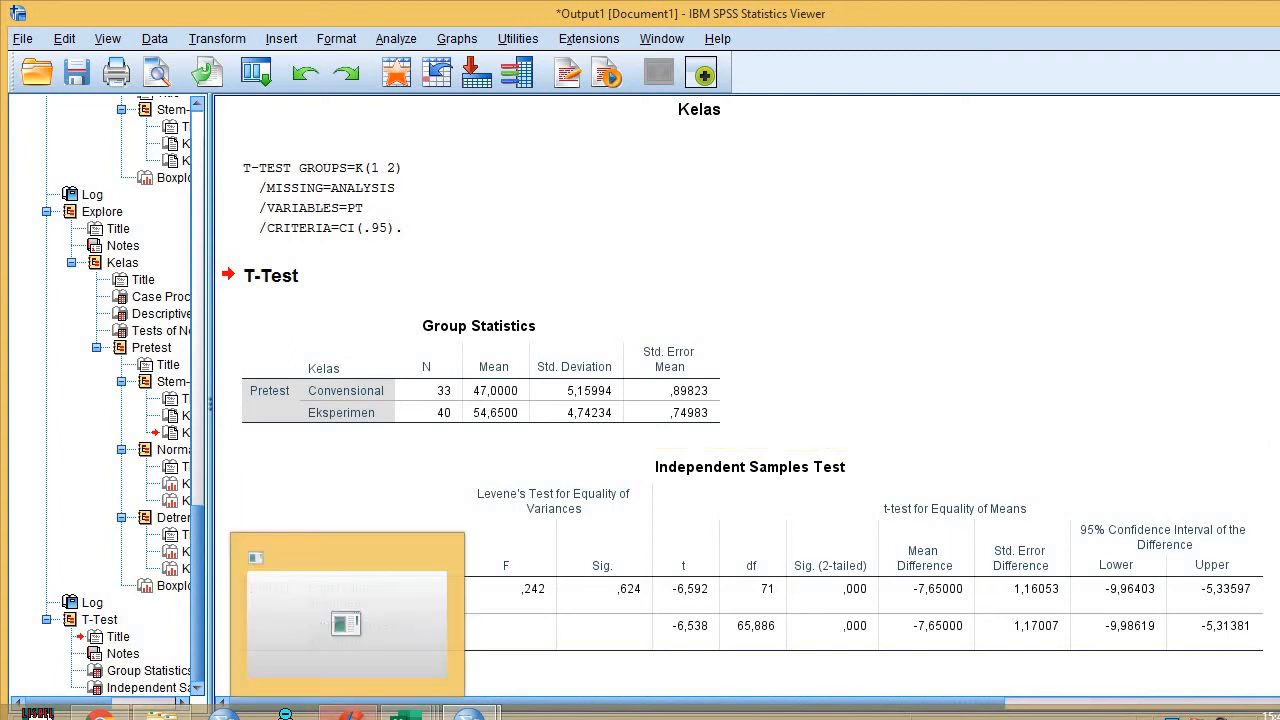
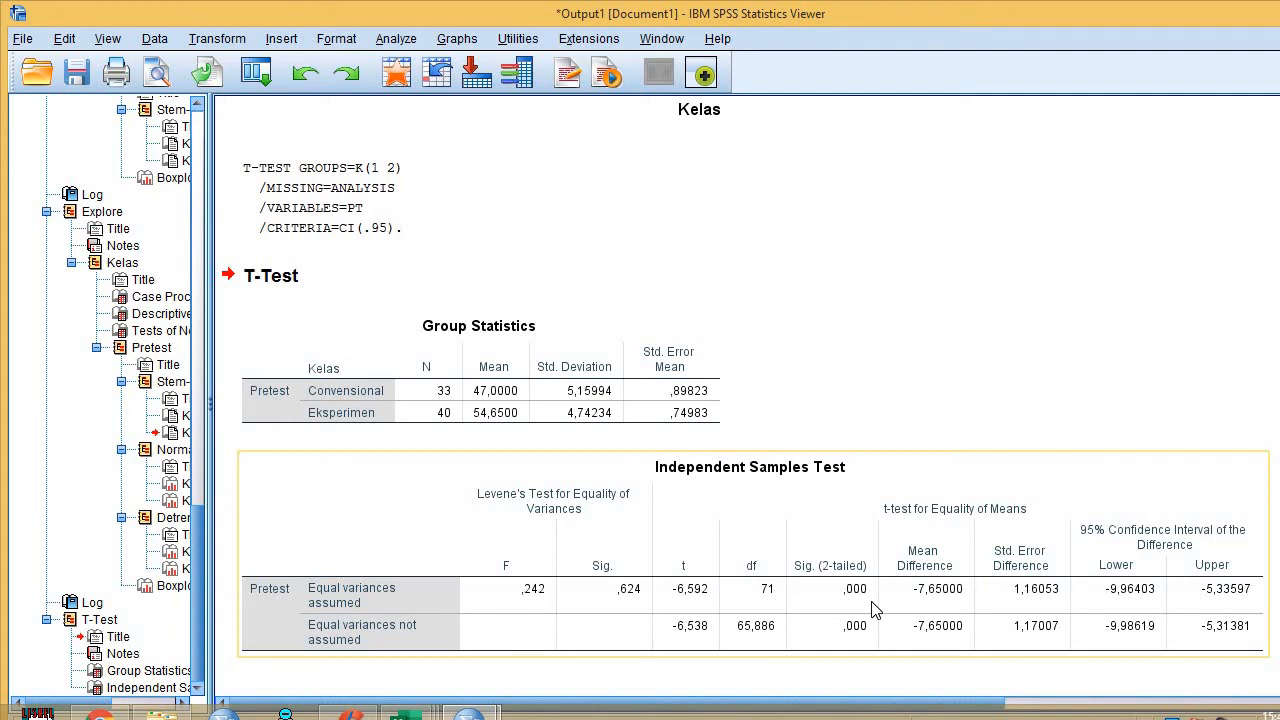
left_click(757, 266)
scroll(695, 220, "up", 10)
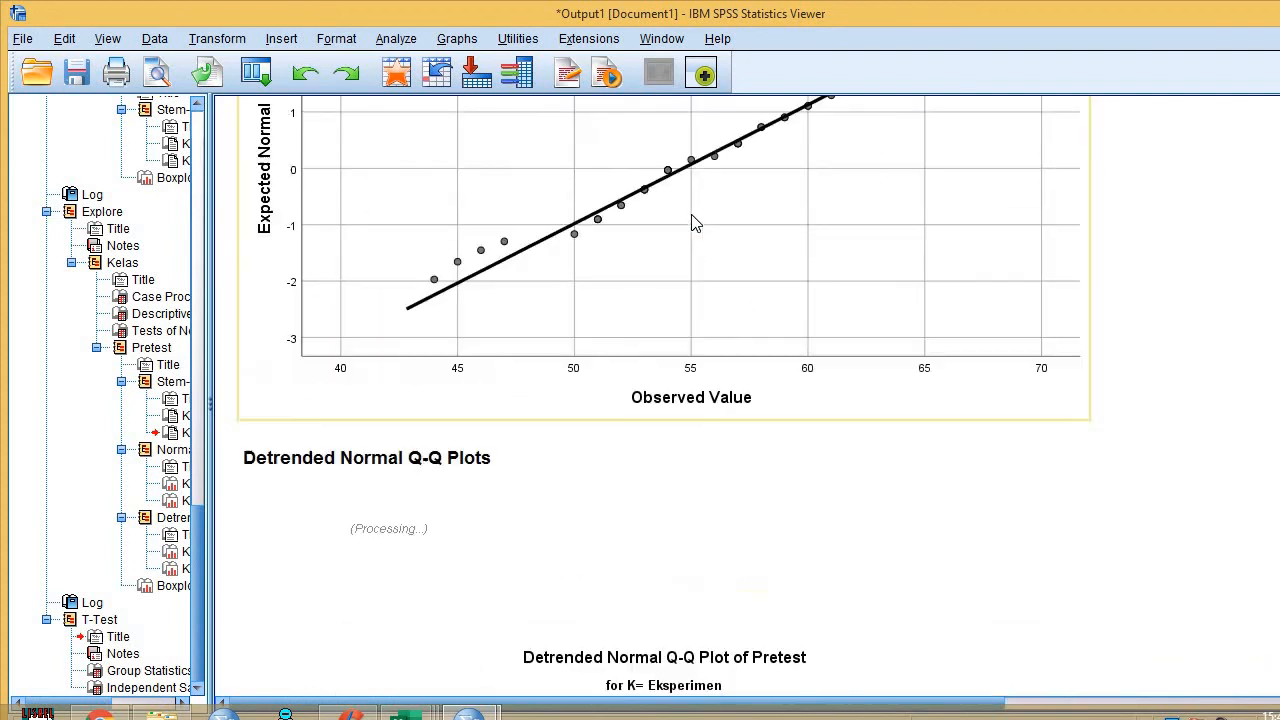
scroll(696, 223, "down", 10)
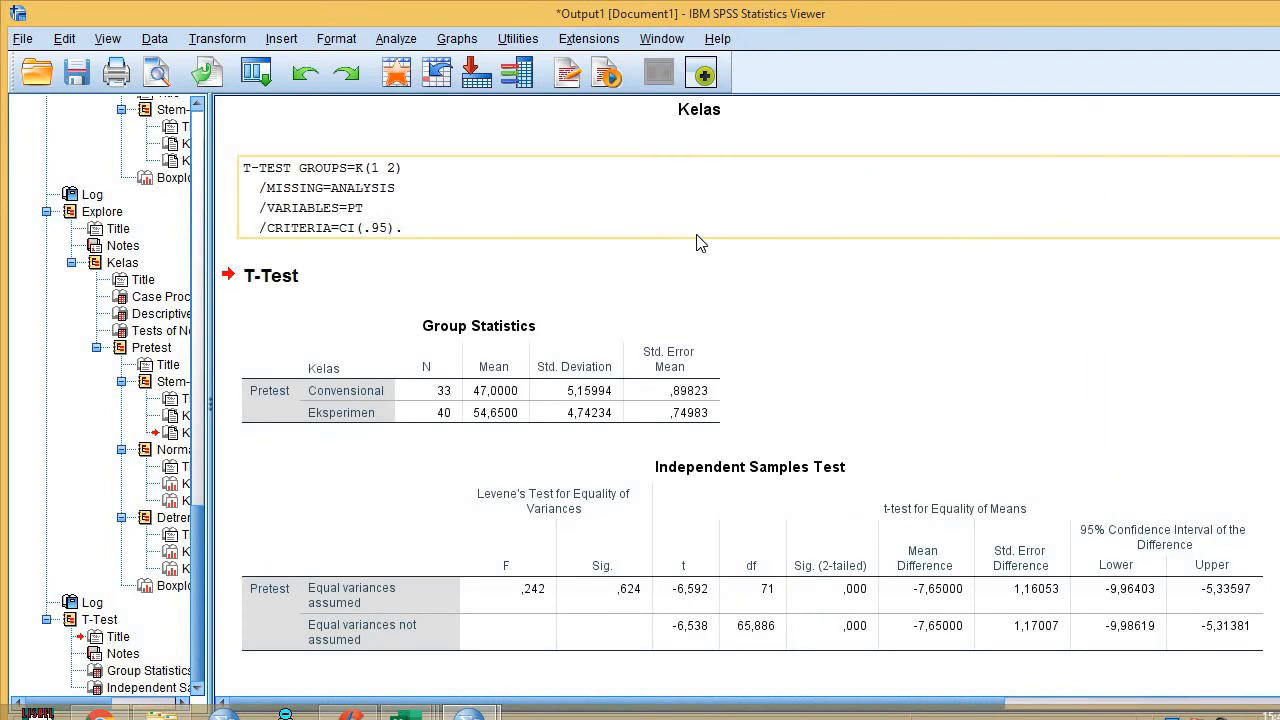
left_click(405, 40)
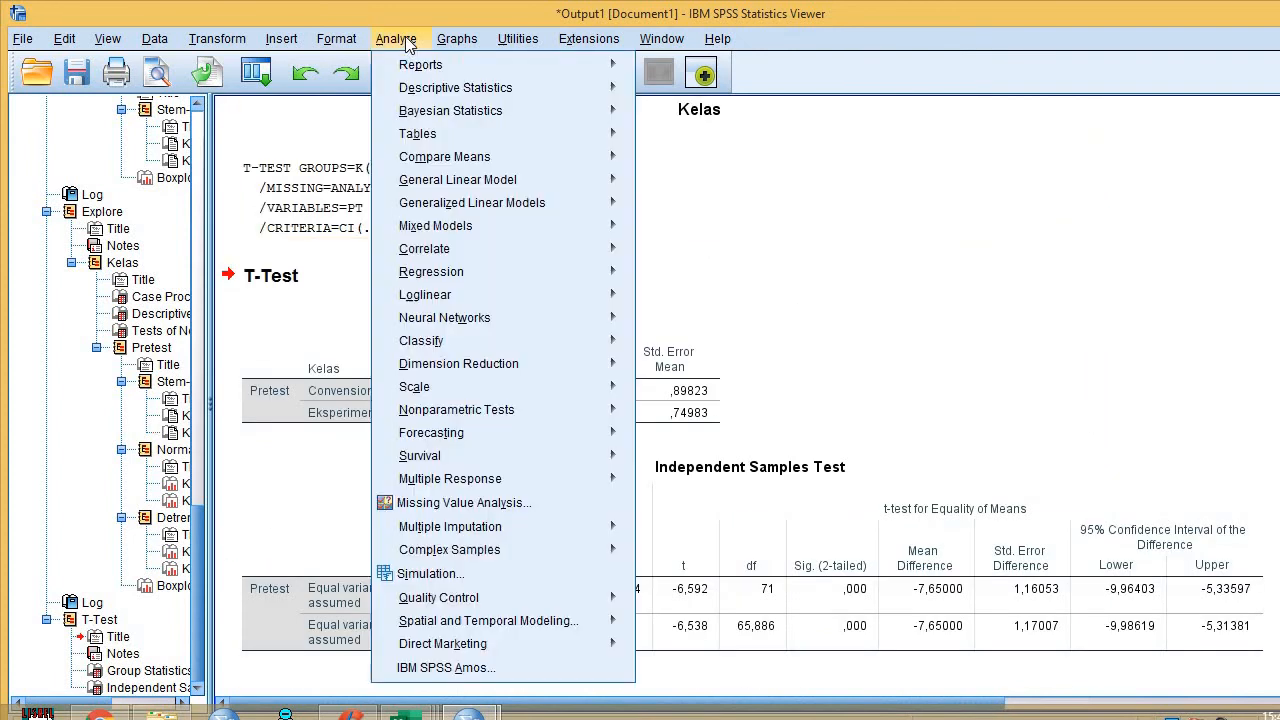
mouse_move(441, 163)
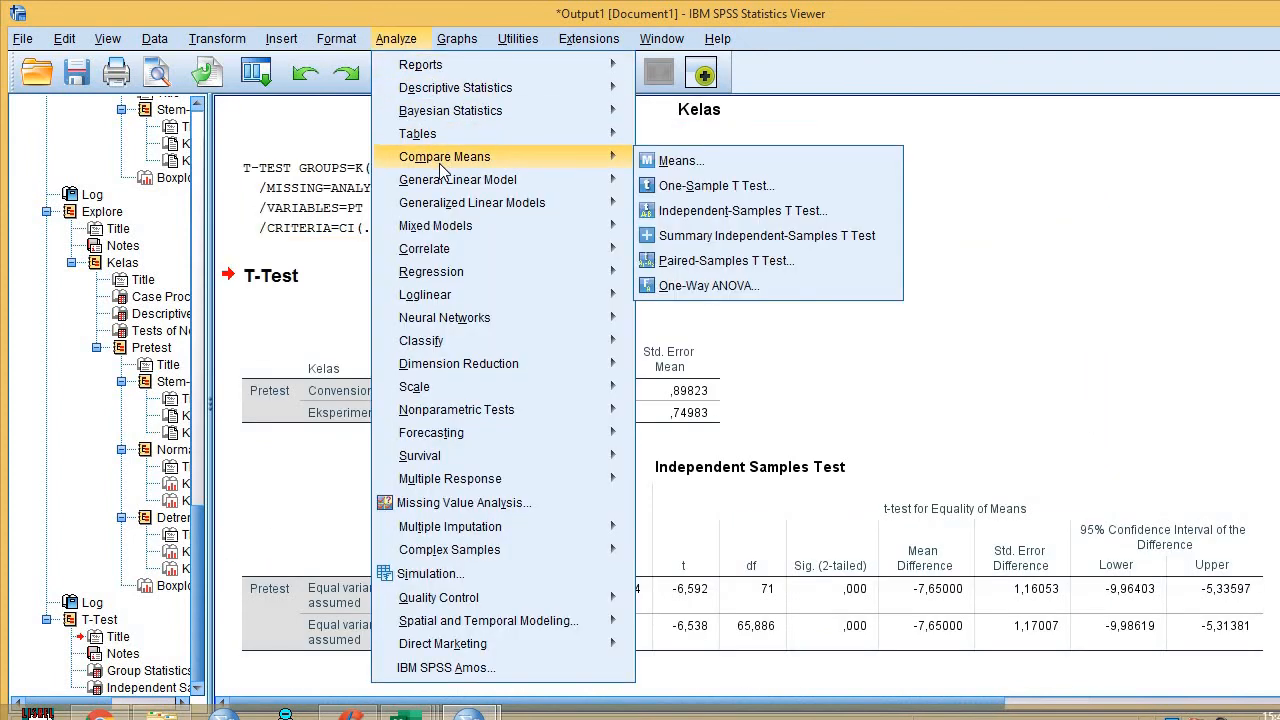
mouse_move(462, 112)
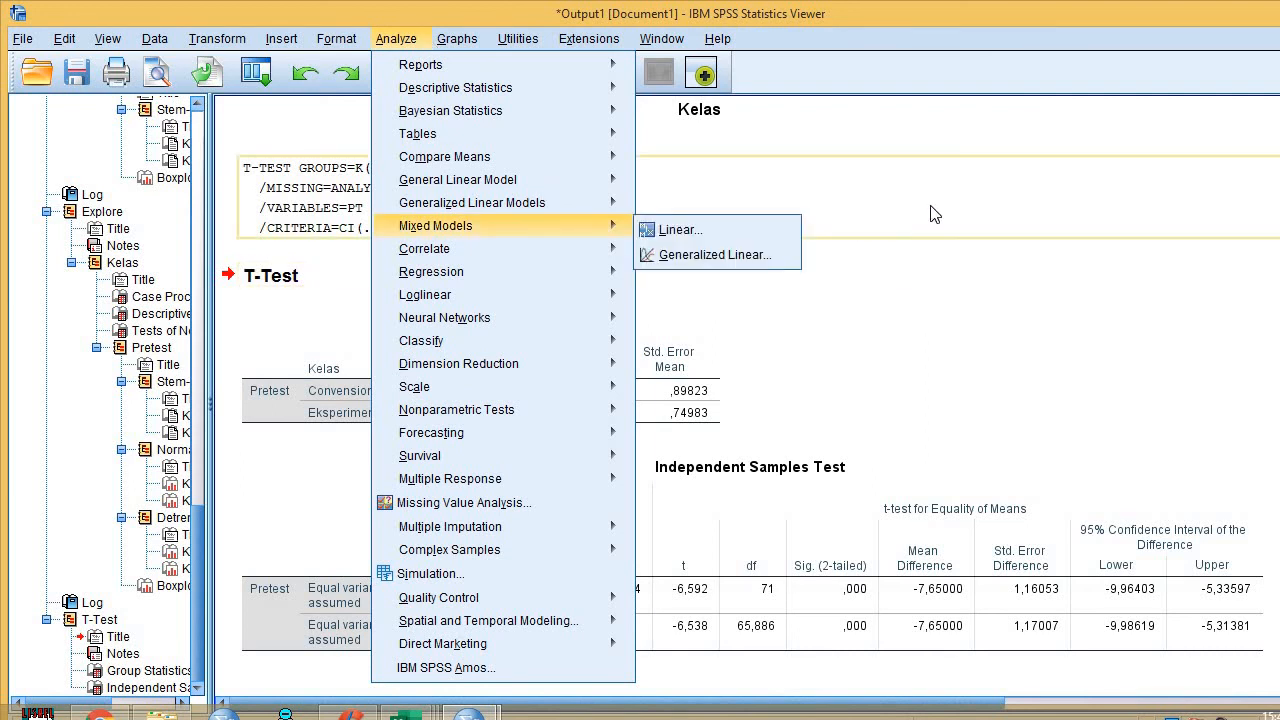
left_click(449, 149)
Reopen Explore and replace Pretest [PT] with Posttest [PP] as the dependent variable
left_click(396, 38)
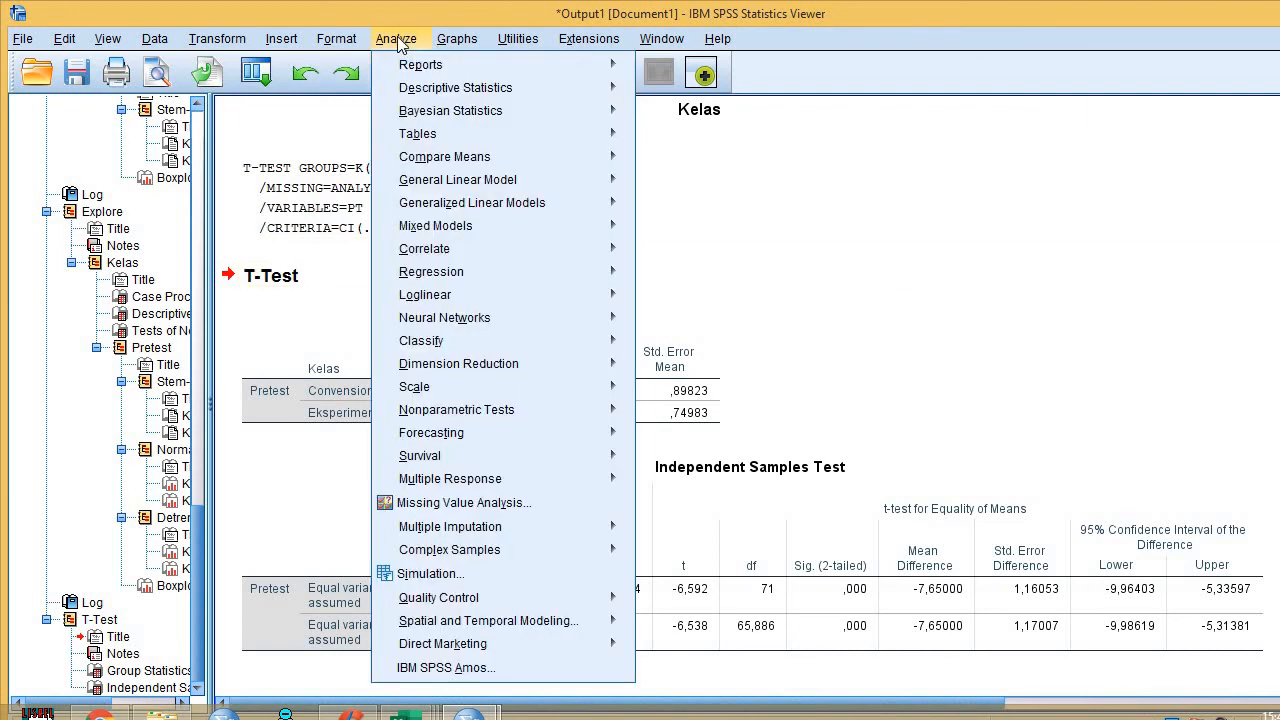
mouse_move(587, 91)
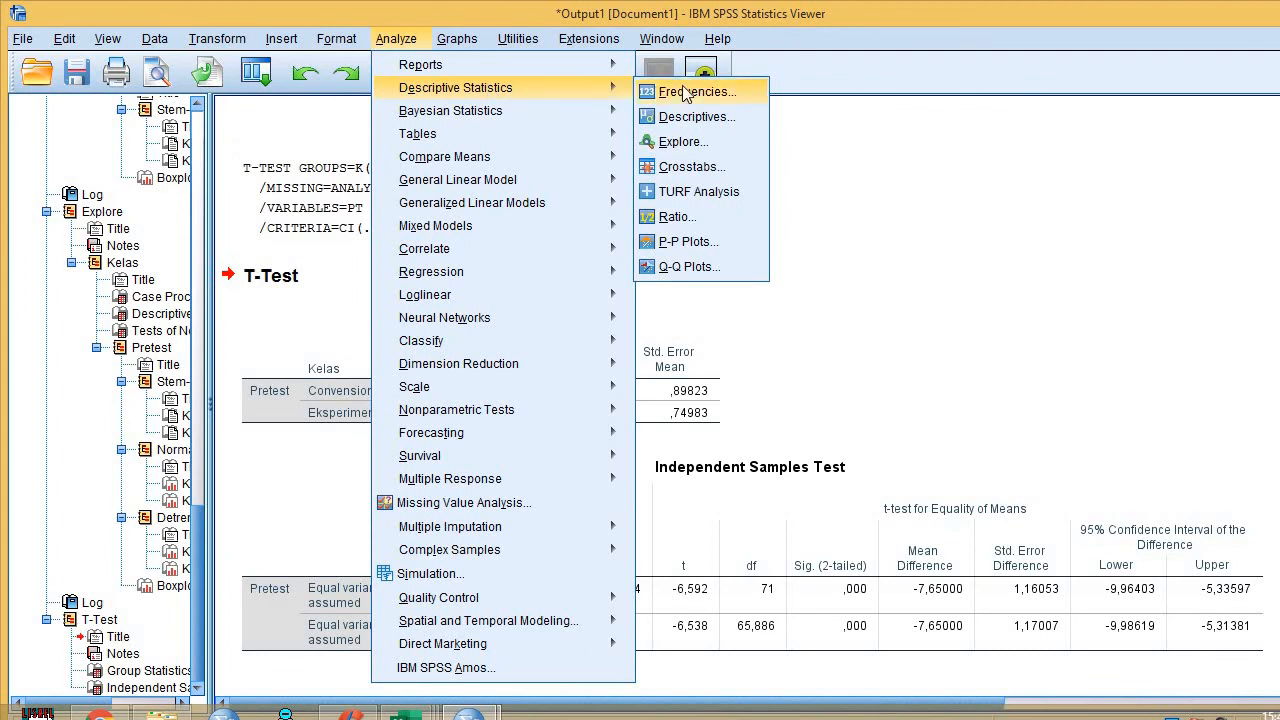
left_click(690, 142)
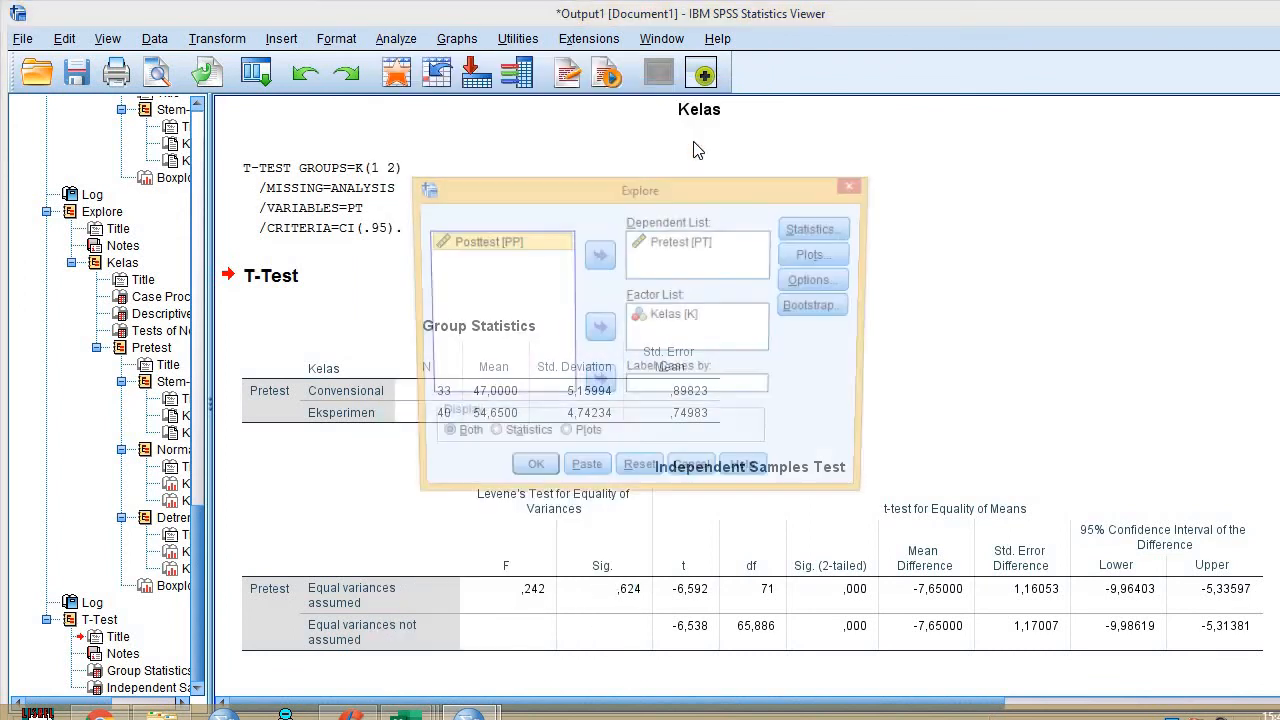
left_click(705, 243)
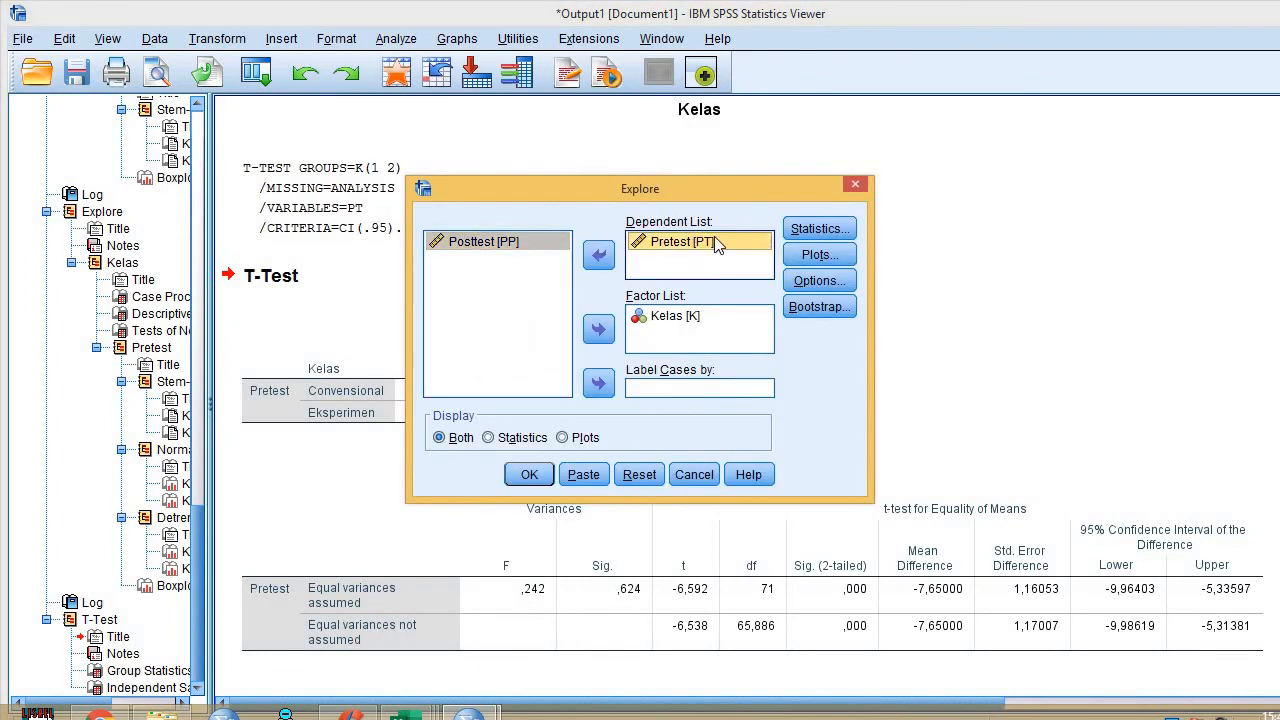
left_click(598, 255)
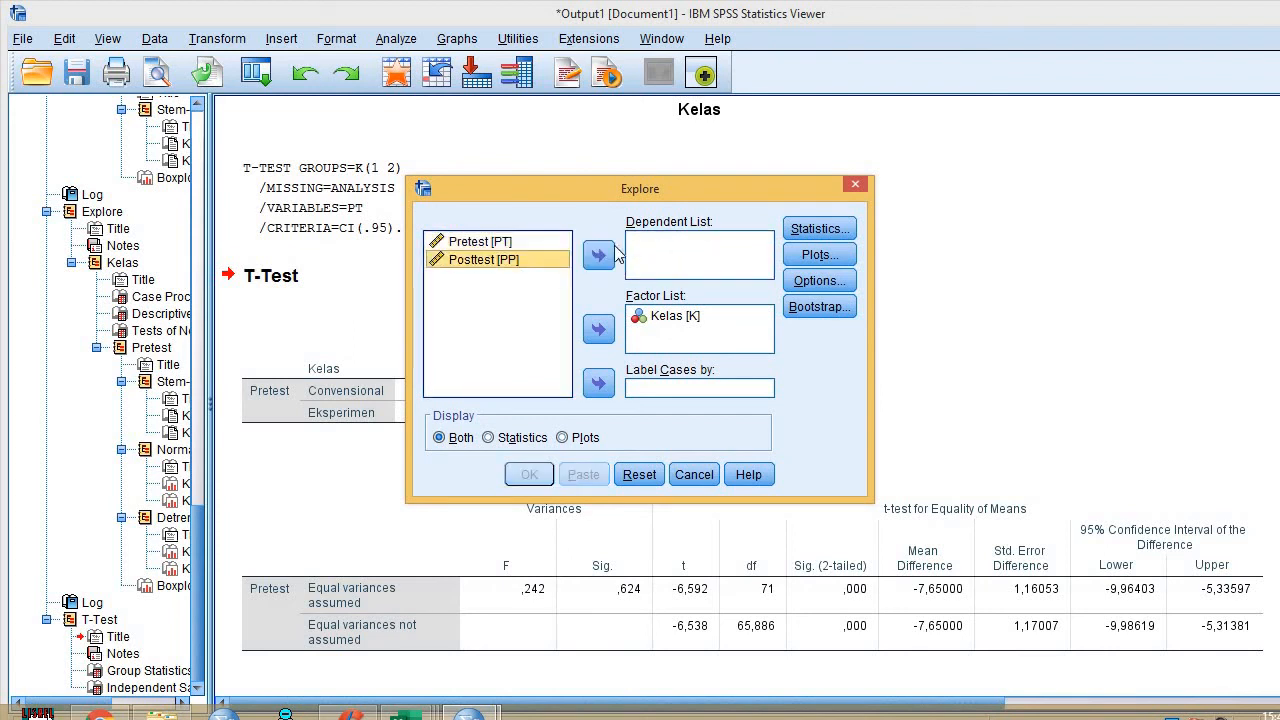
left_click(601, 255)
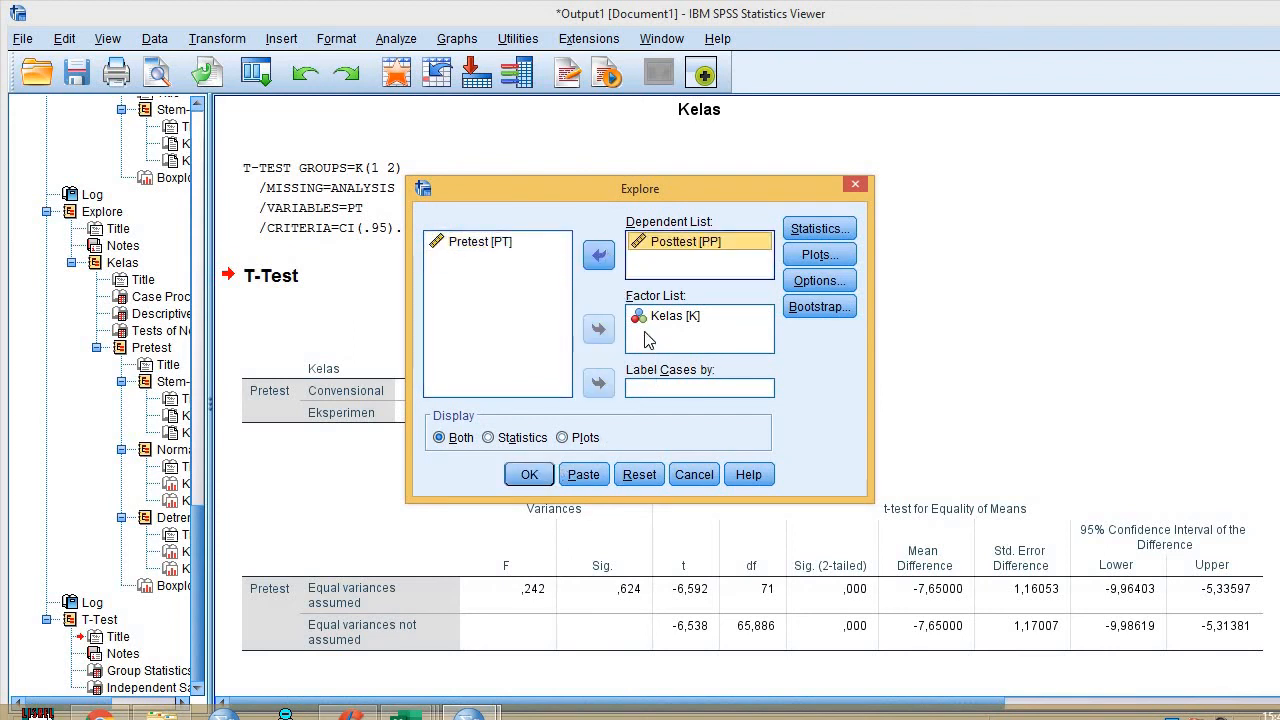
Reassign Kelas [K] as the factor and run Explore on Posttest with normality plots with tests kept enabled
left_click(665, 316)
left_click(598, 328)
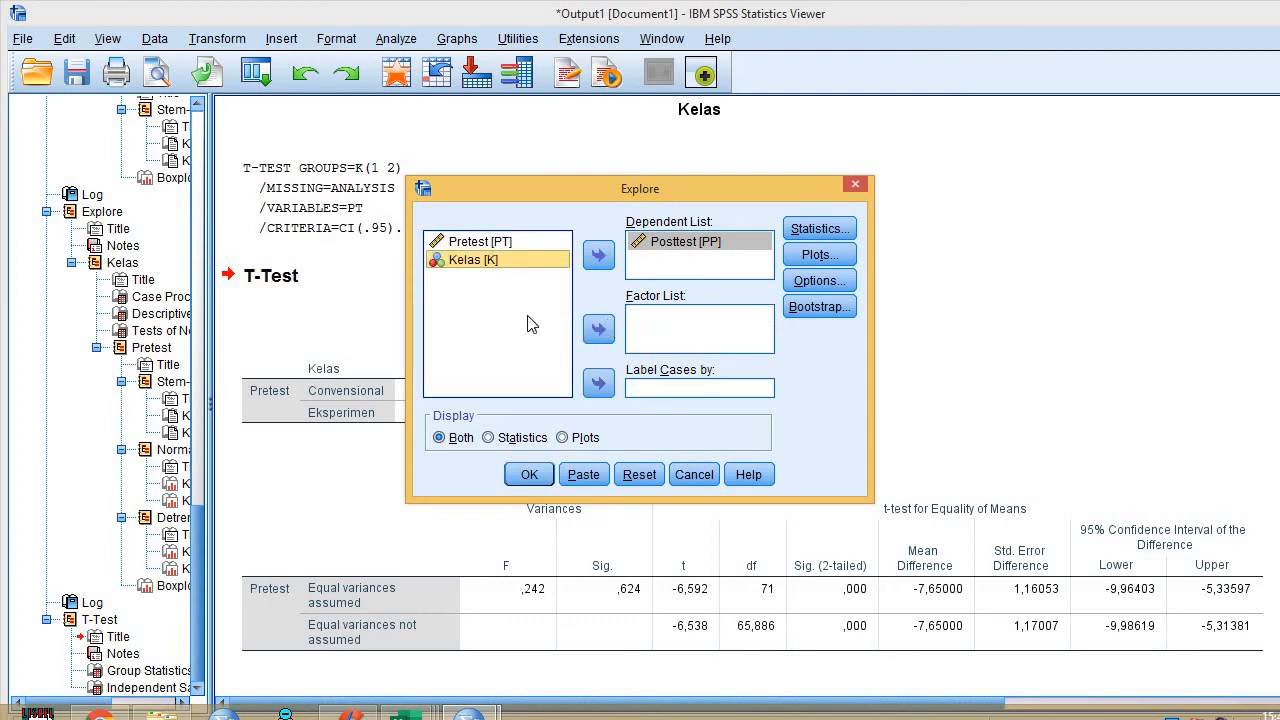
left_click(598, 328)
left_click(819, 257)
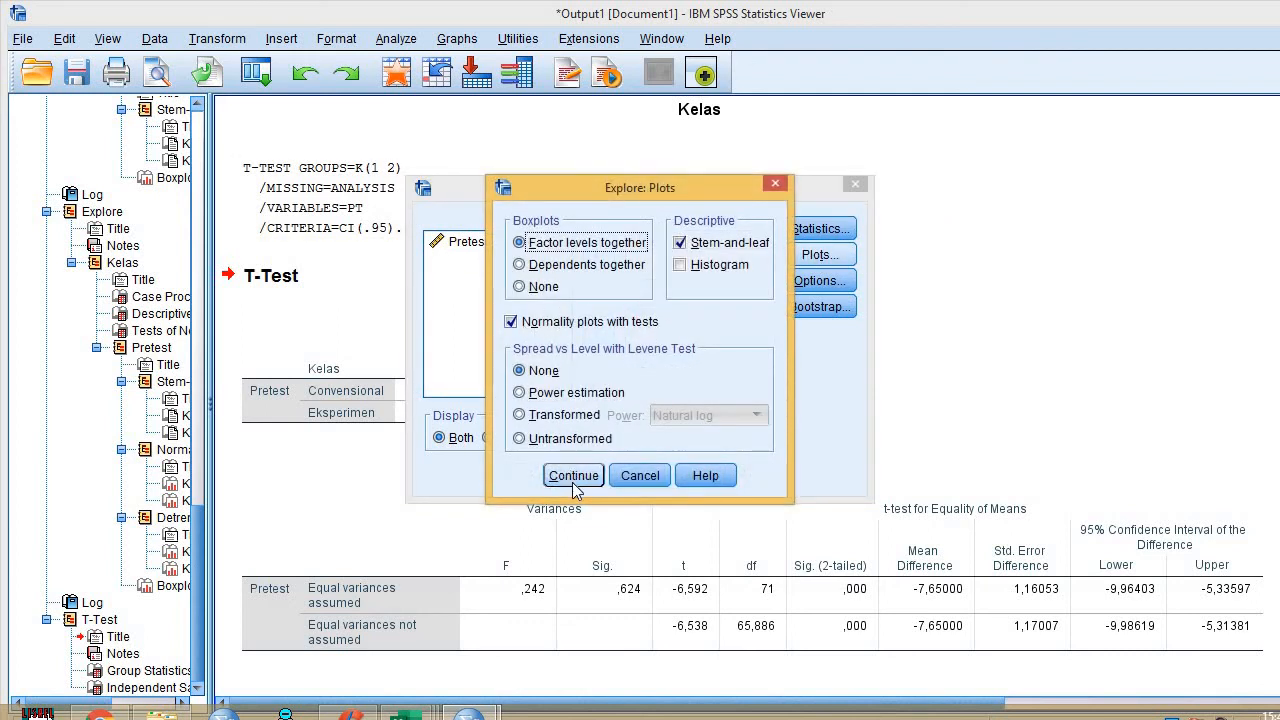
left_click(576, 478)
left_click(522, 474)
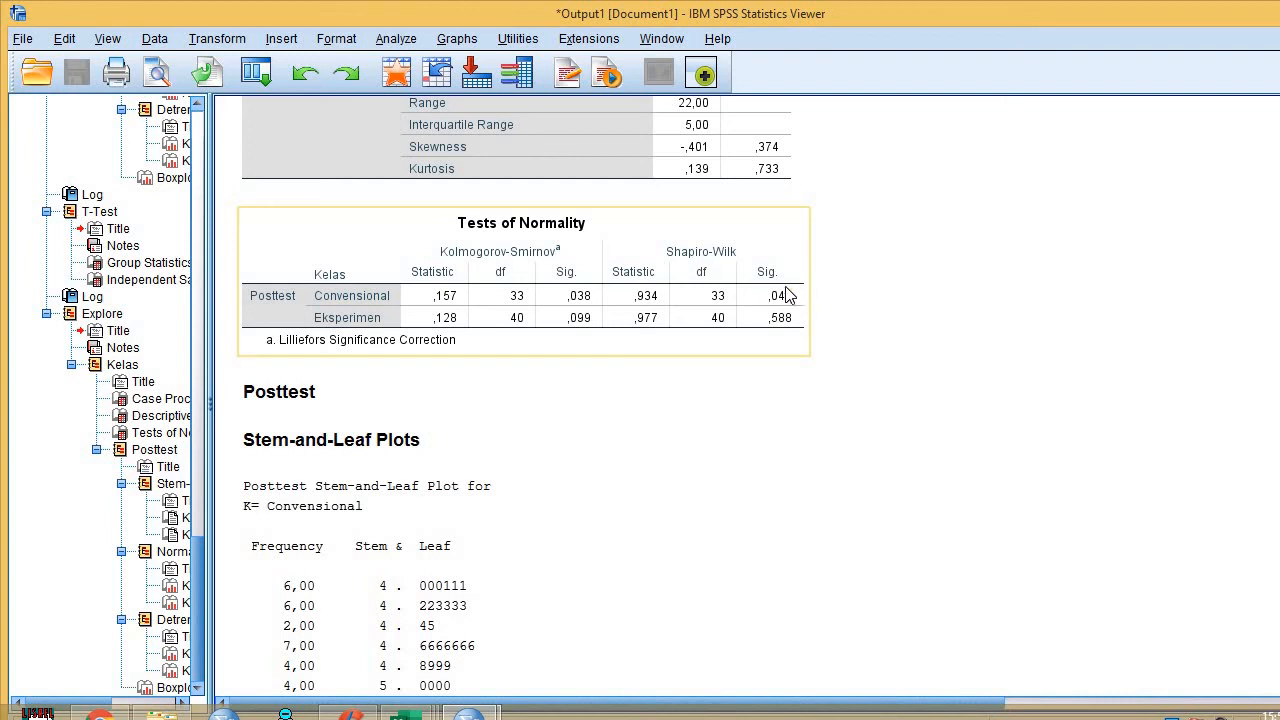
Examine the Posttest Explore output by class, comparing Descriptives, Tests of Normality, Q-Q plots and the boxplot
scroll(566, 277, "up", 4)
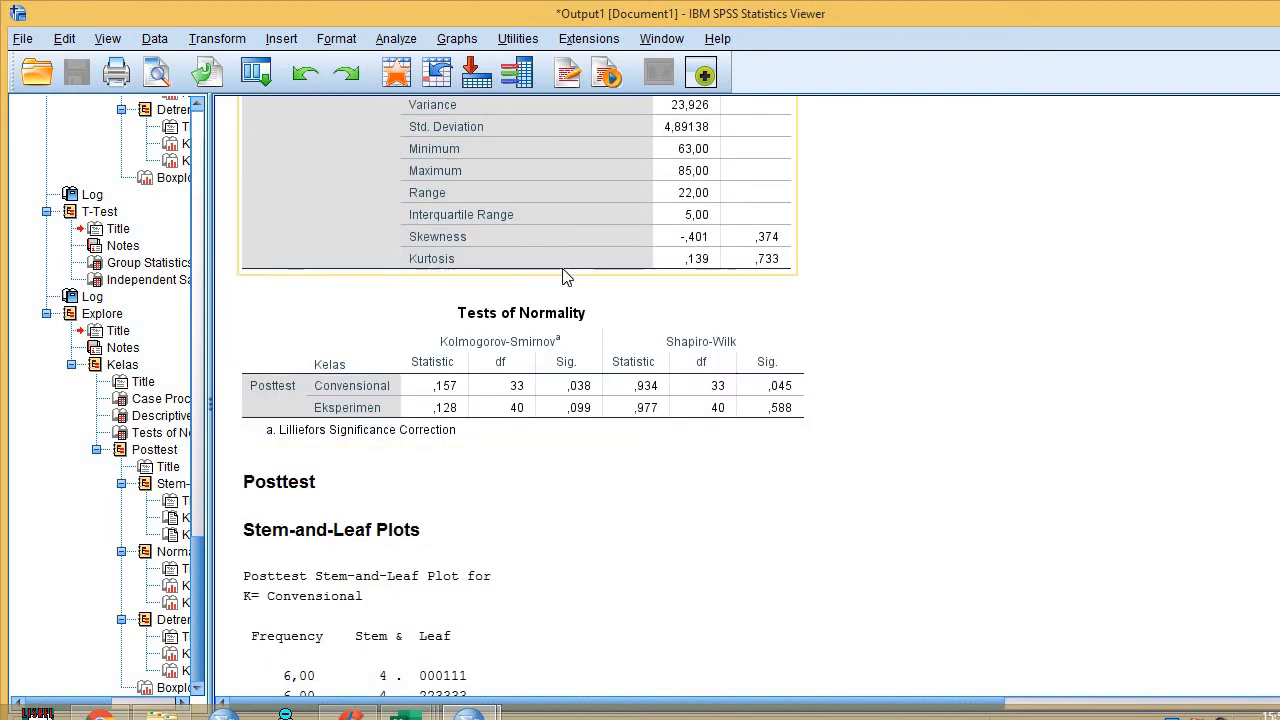
scroll(808, 280, "up", 6)
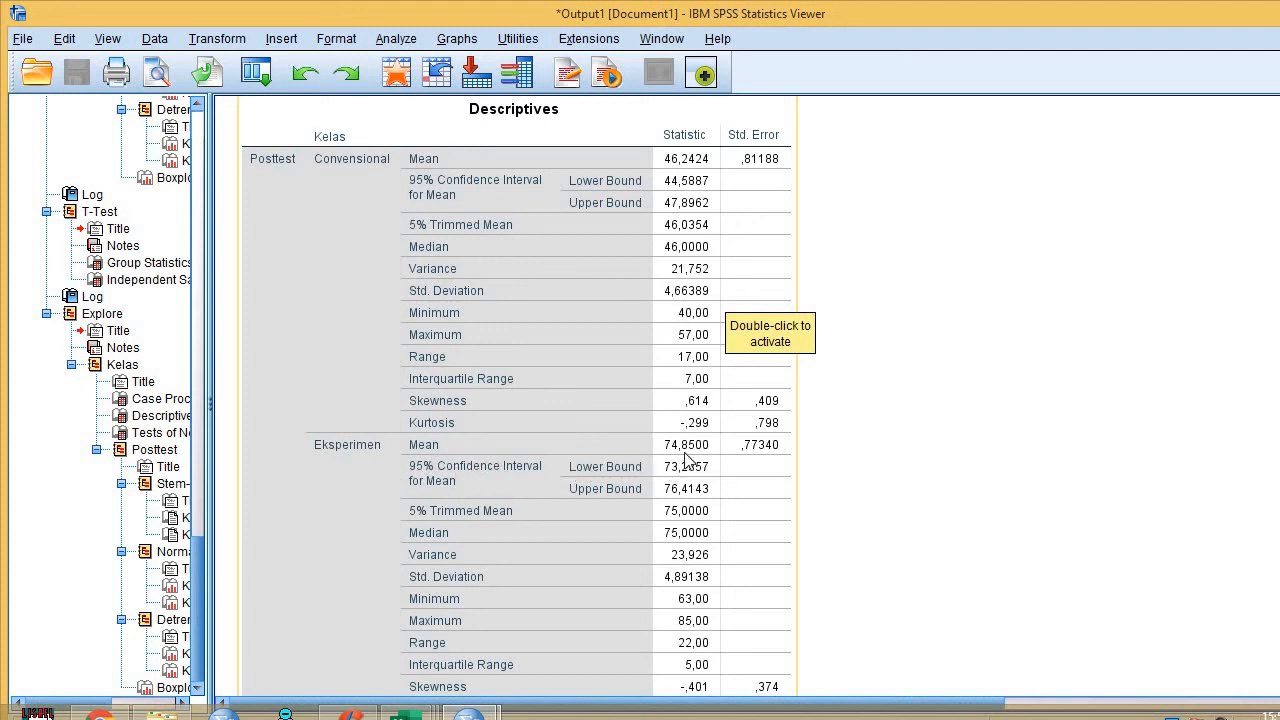
scroll(716, 418, "down", 9)
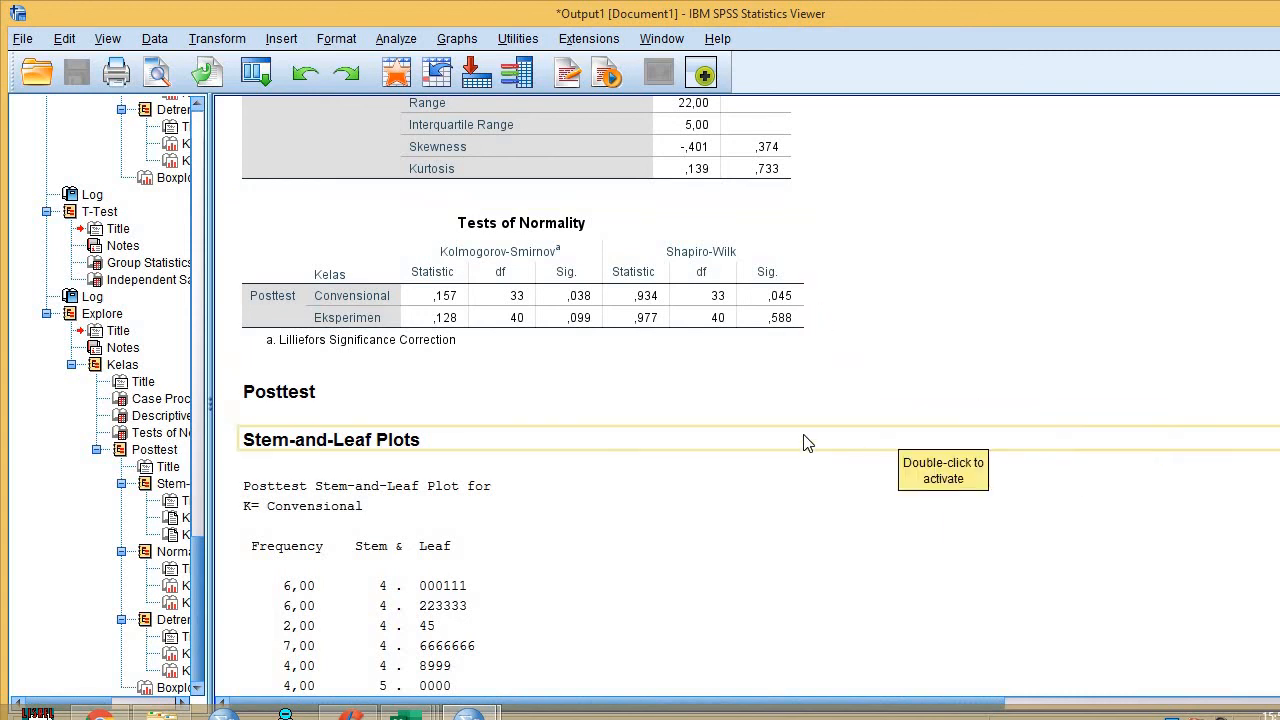
scroll(624, 441, "down", 20)
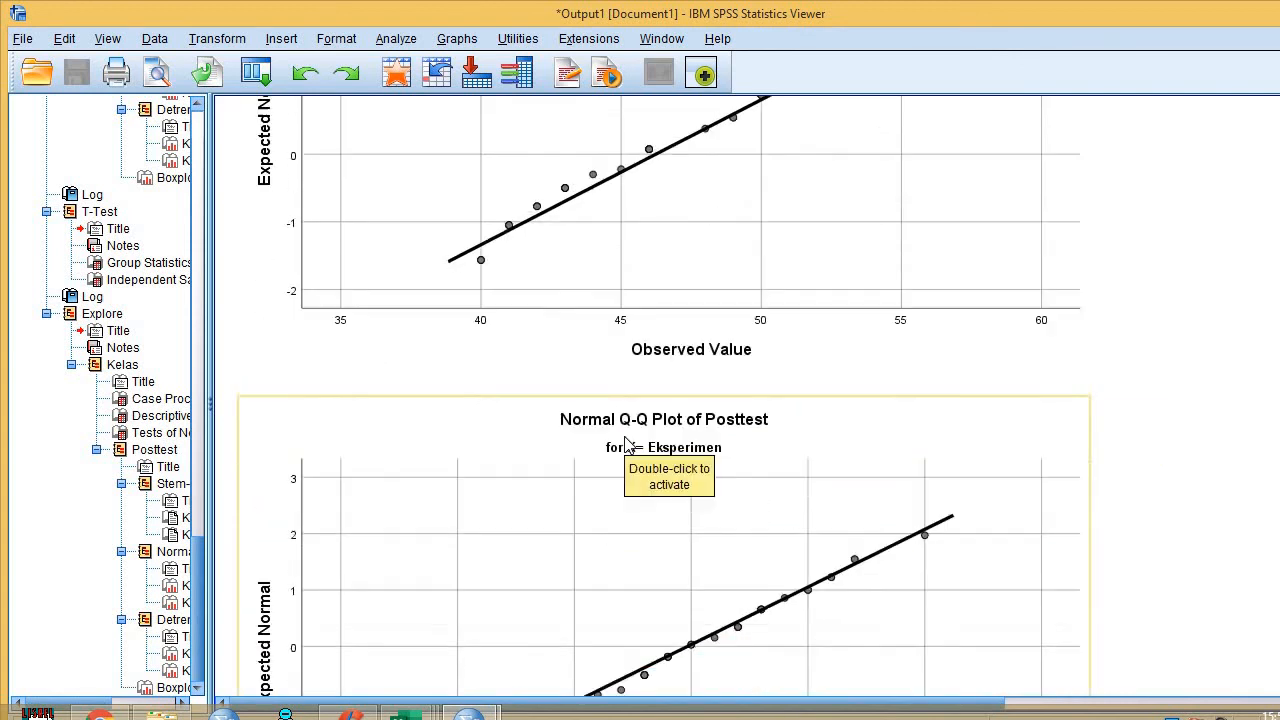
scroll(624, 441, "down", 10)
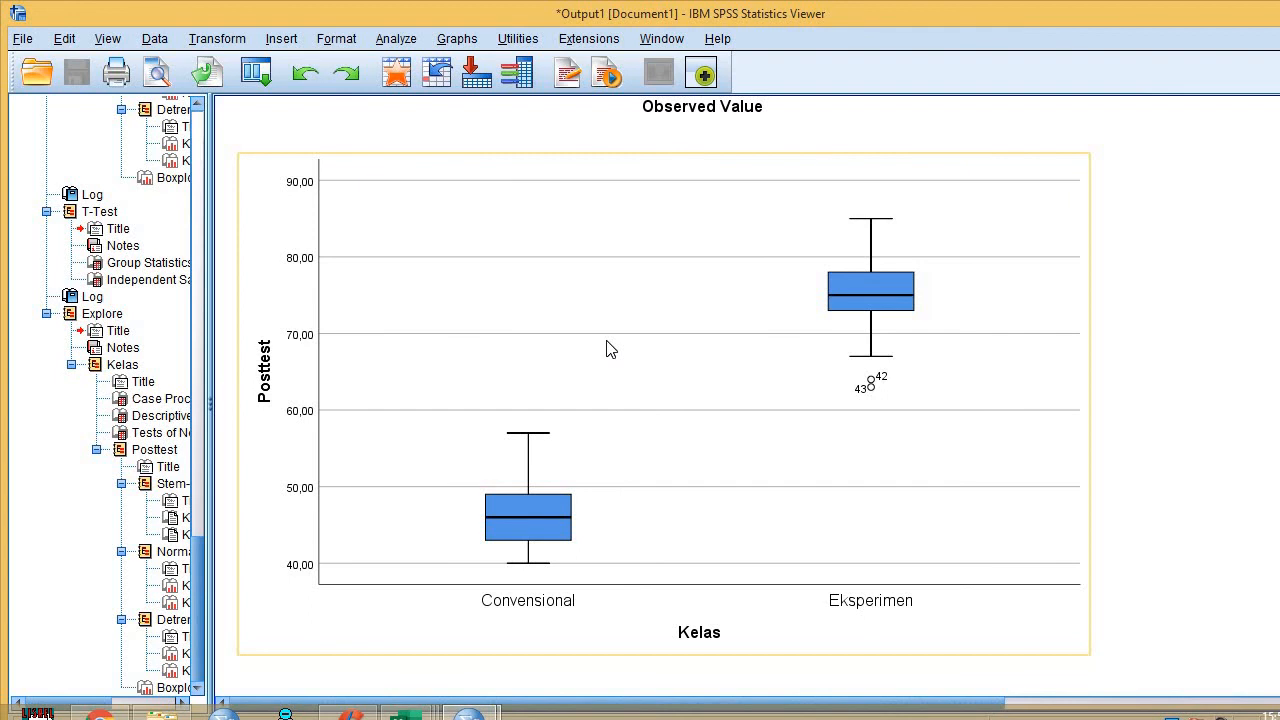
left_click(396, 42)
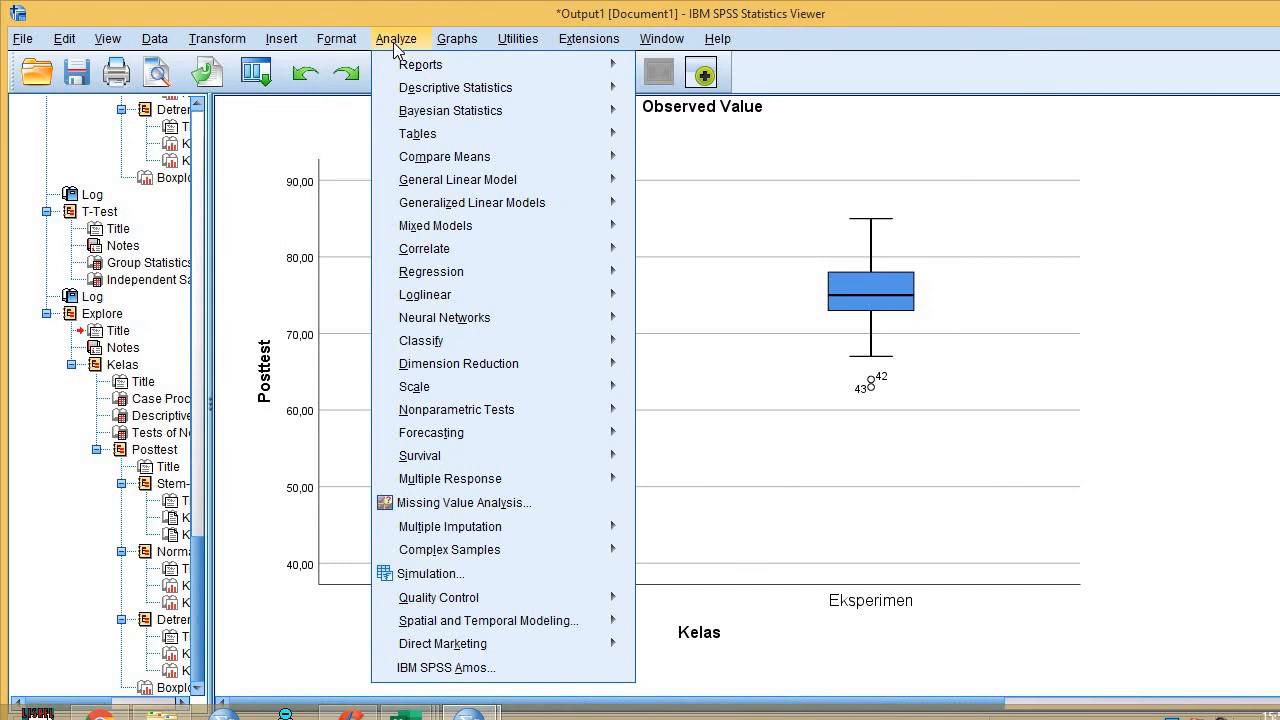
mouse_move(414, 160)
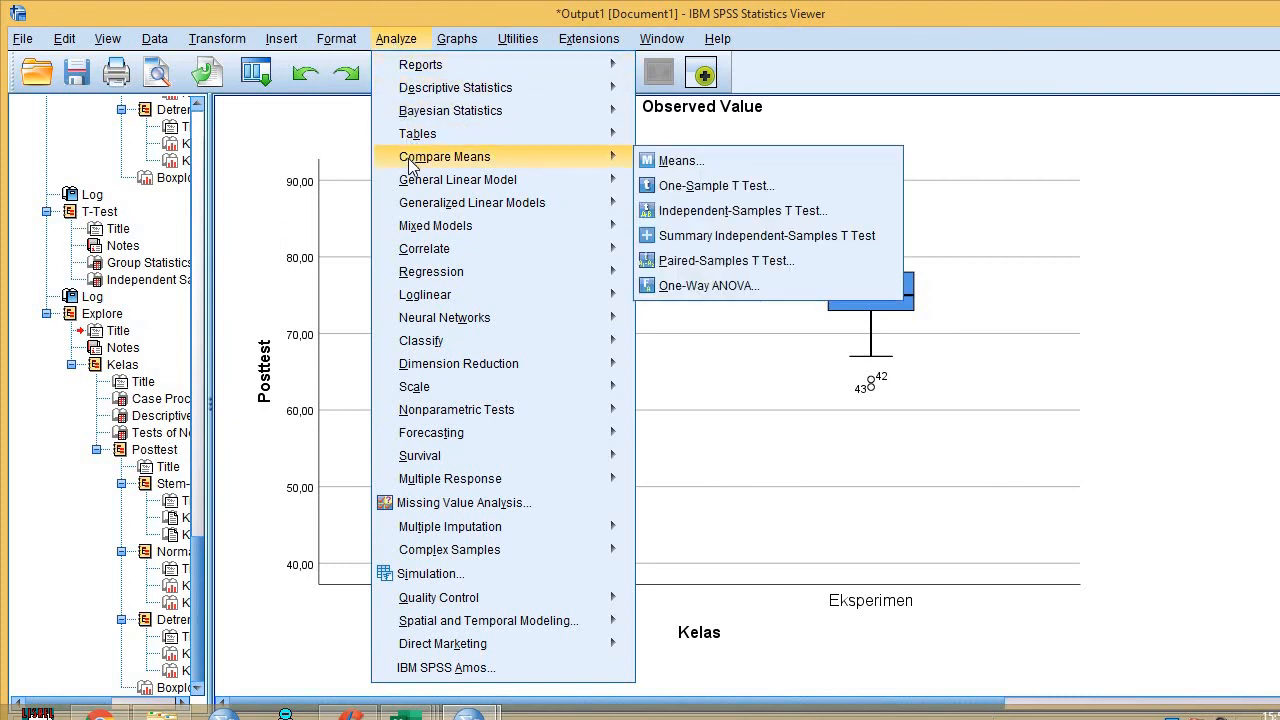
left_click(723, 212)
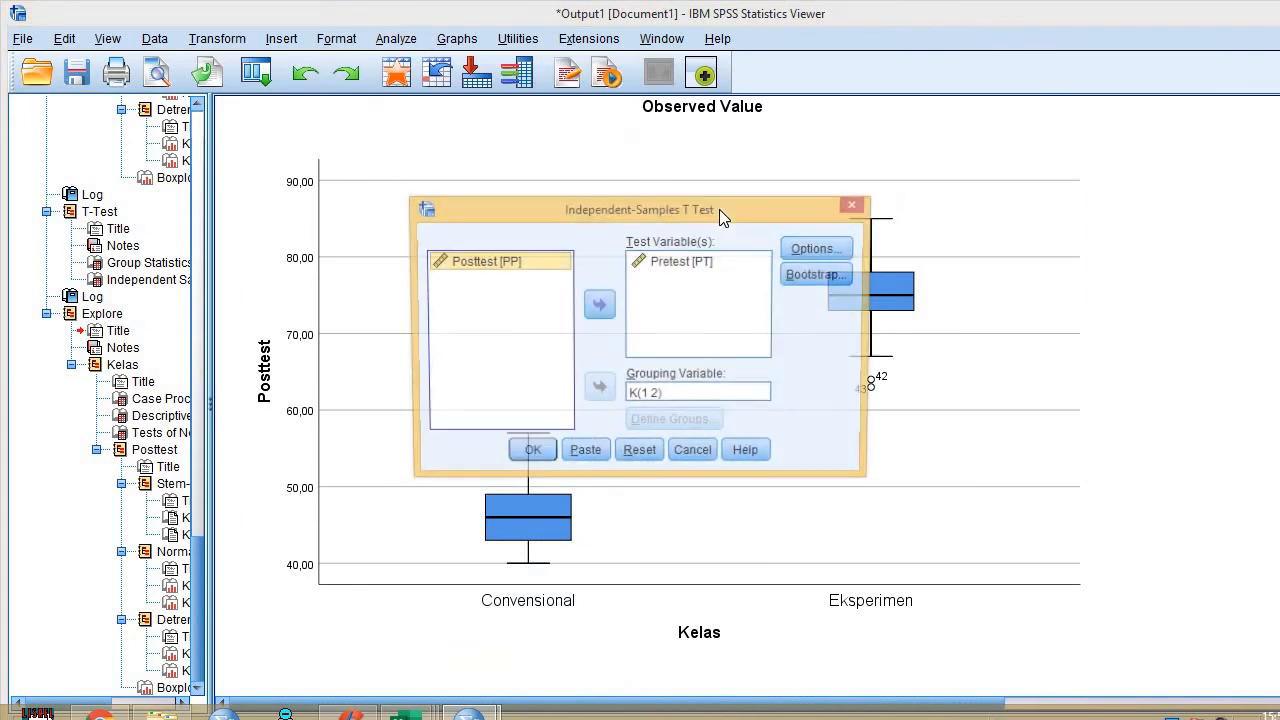
left_click(856, 206)
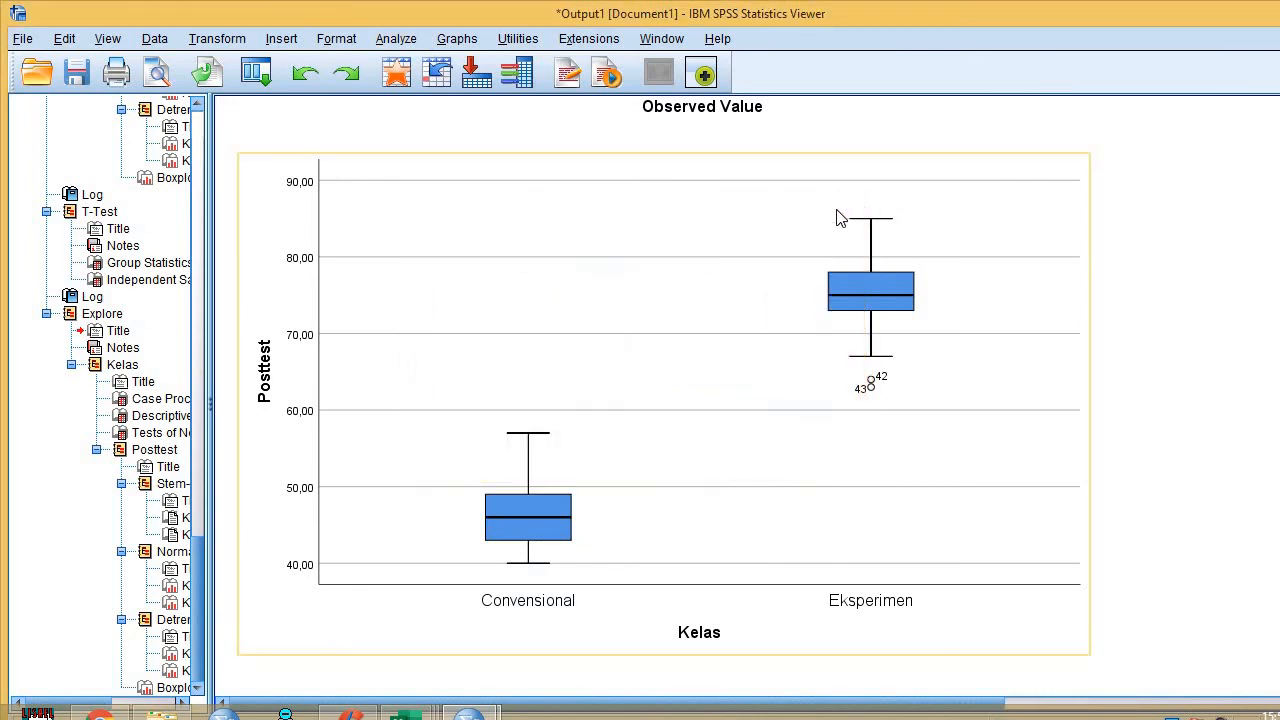
Set up the legacy nonparametric two-independent-samples test with Posttest [PP] as test variable and Kelas [K] as grouping variable
left_click(402, 40)
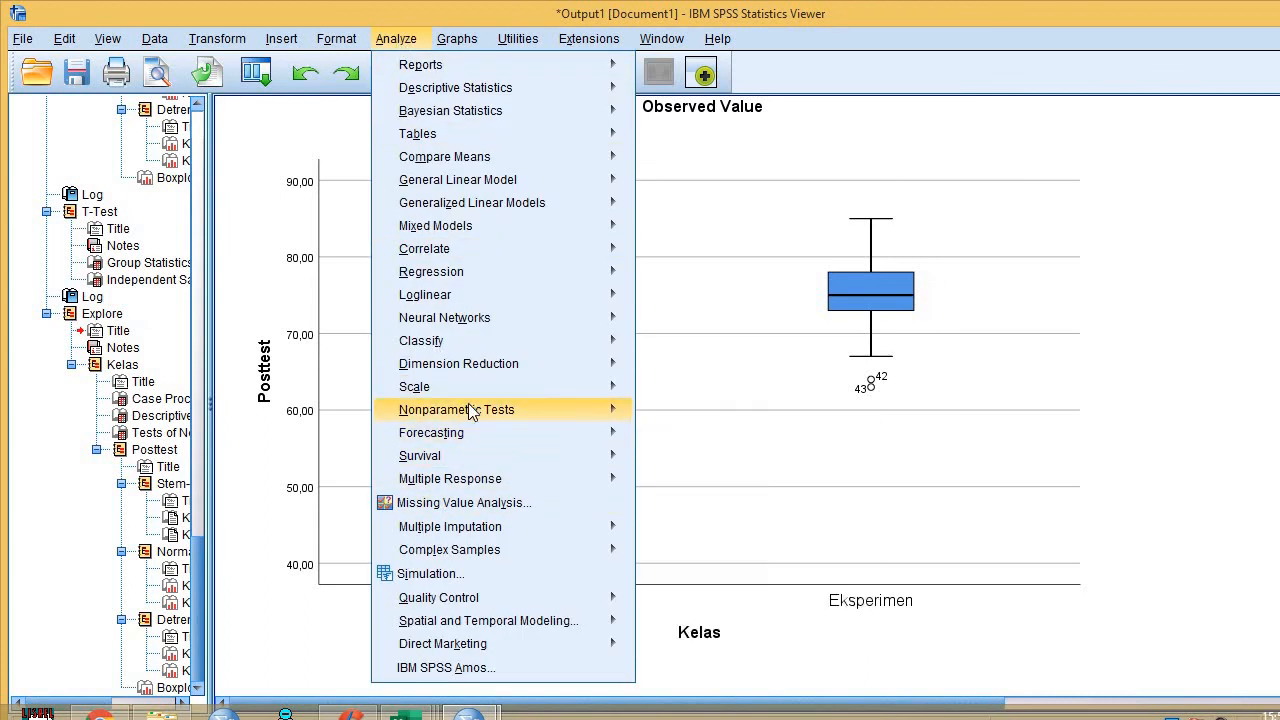
mouse_move(477, 411)
mouse_move(700, 489)
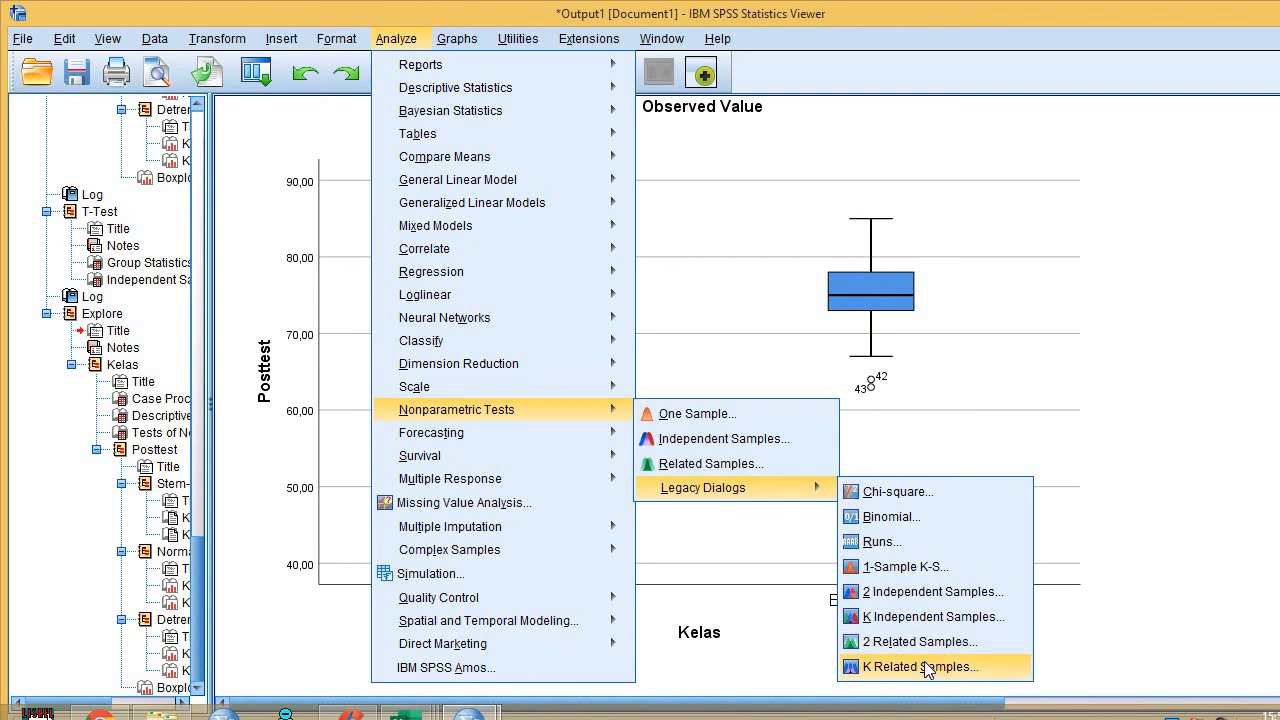
left_click(932, 592)
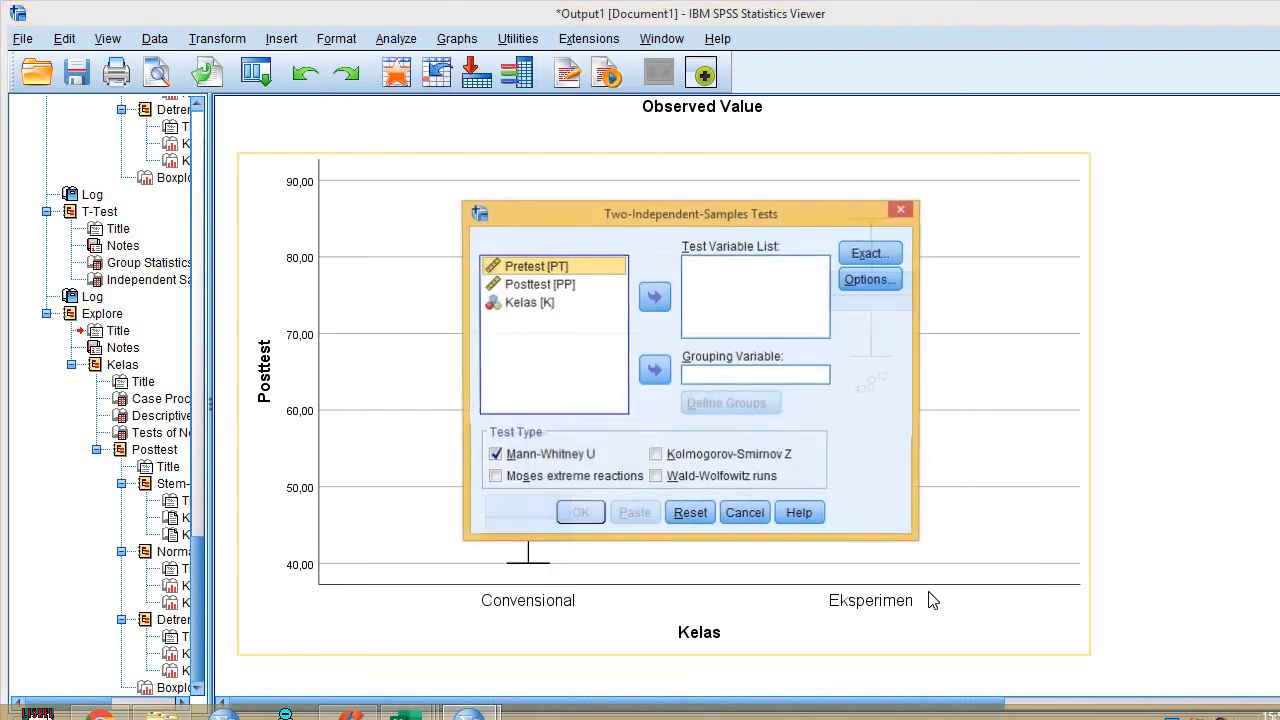
left_click(563, 286)
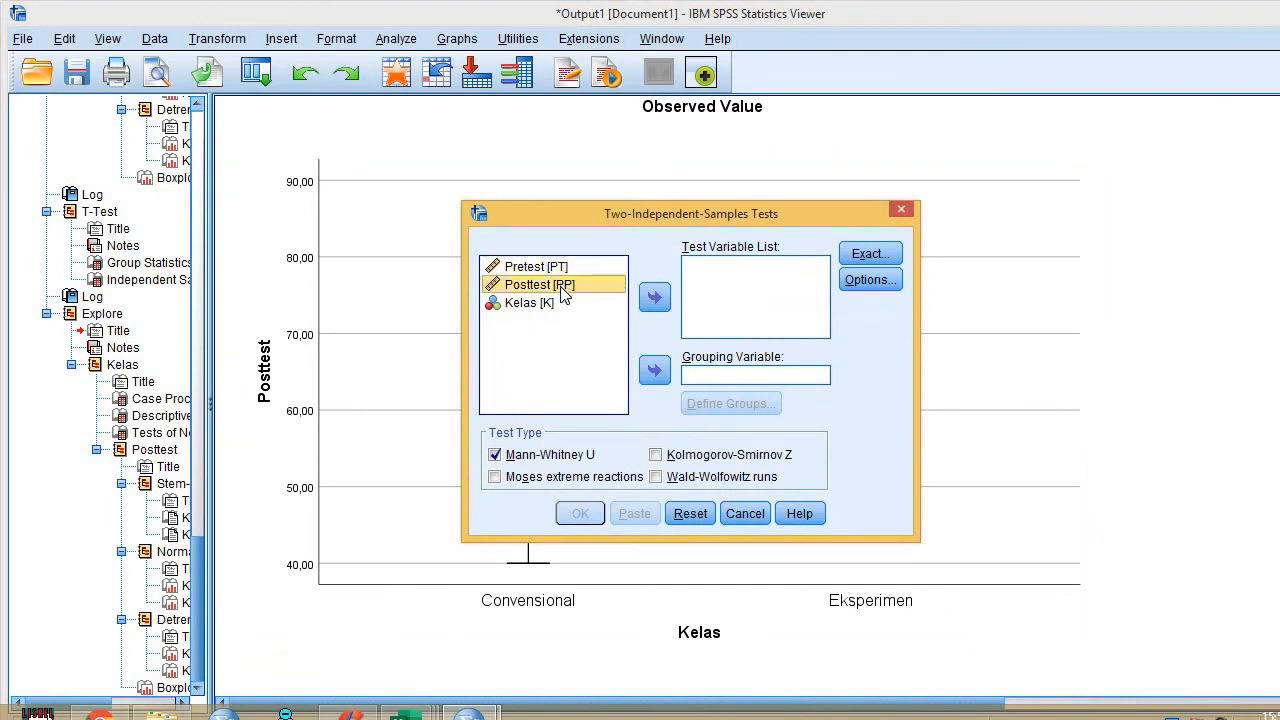
left_click(653, 300)
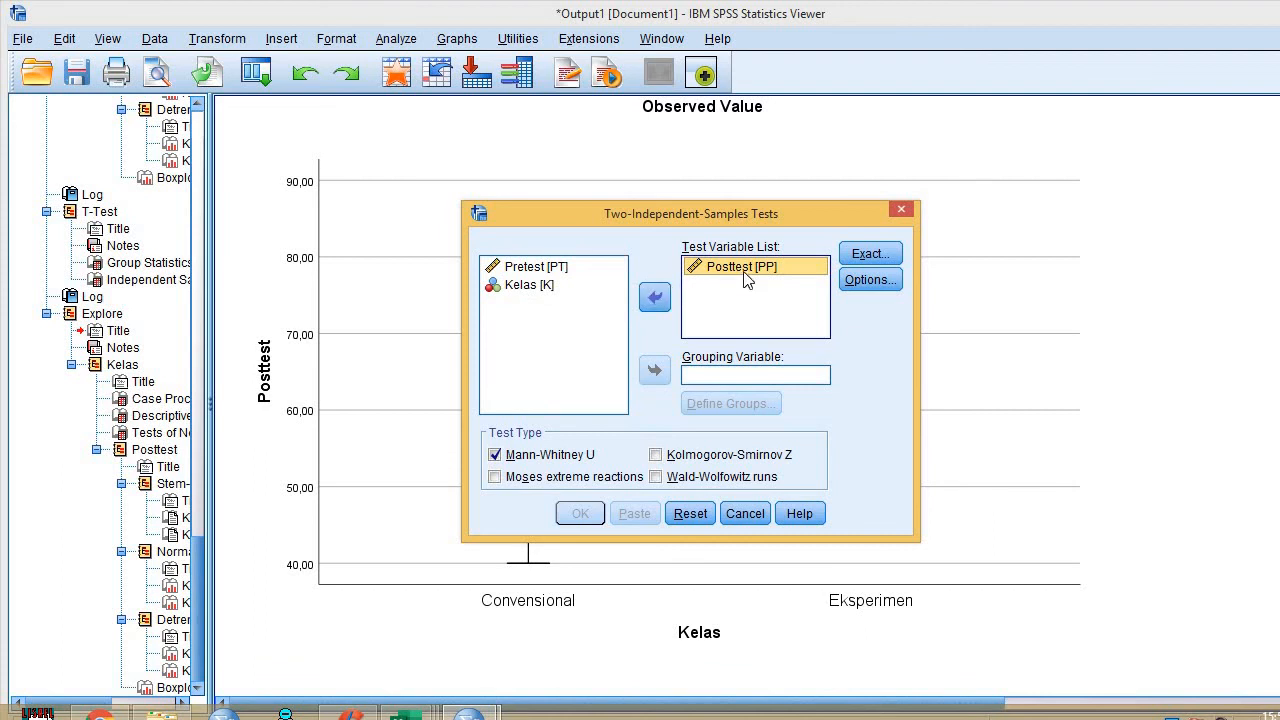
left_click(556, 285)
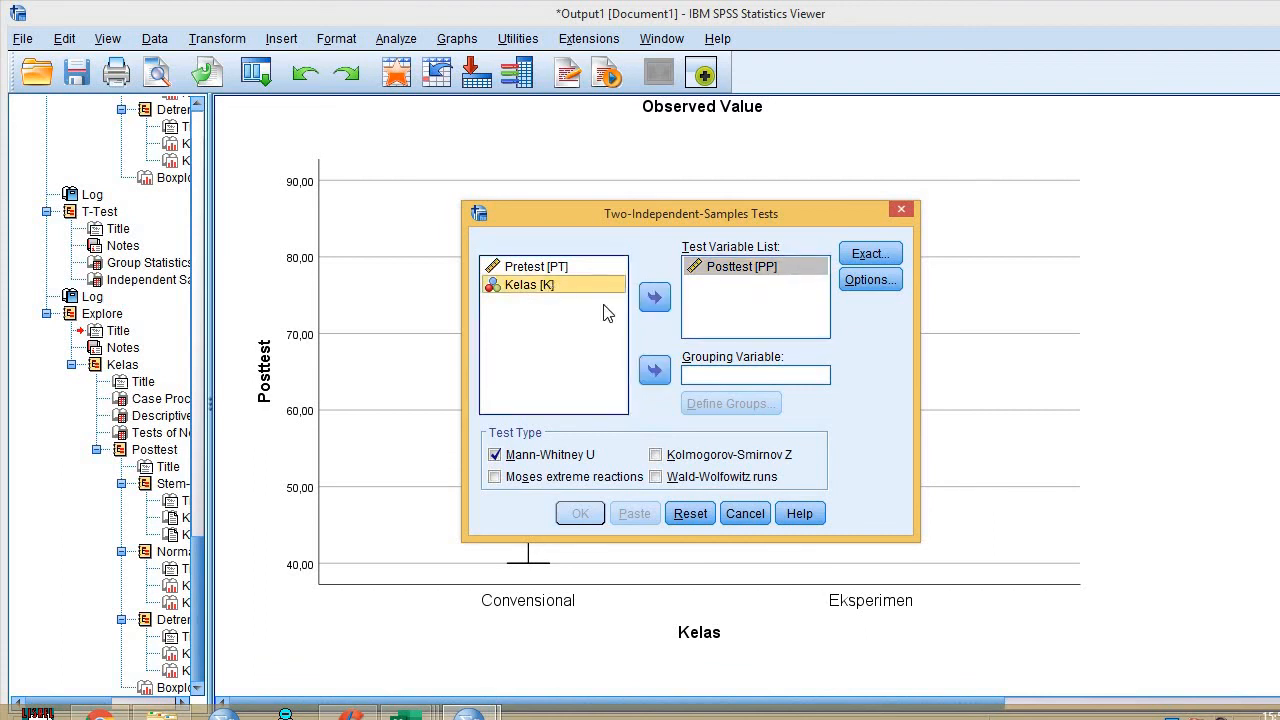
left_click(661, 374)
Define the Kelas groups as 1 and 2 and run the Mann-Whitney U test on Posttest
left_click(731, 403)
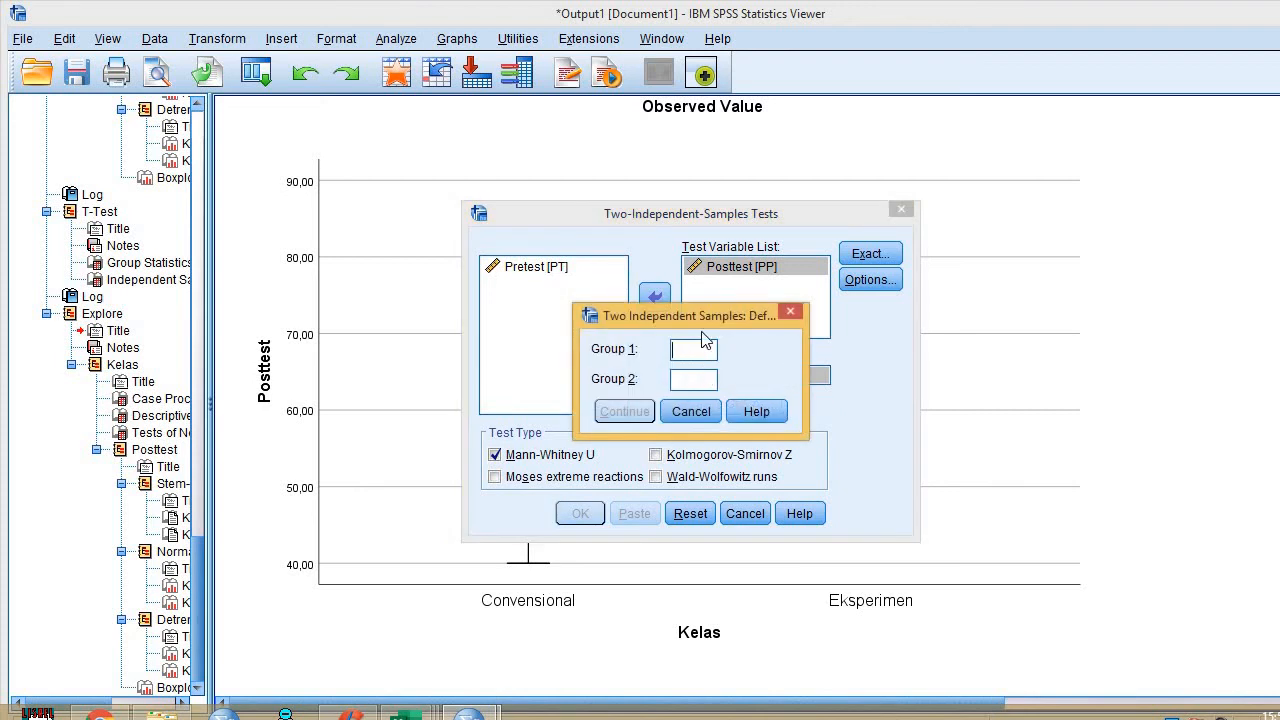
type("1")
left_click(699, 379)
type("2")
left_click(625, 415)
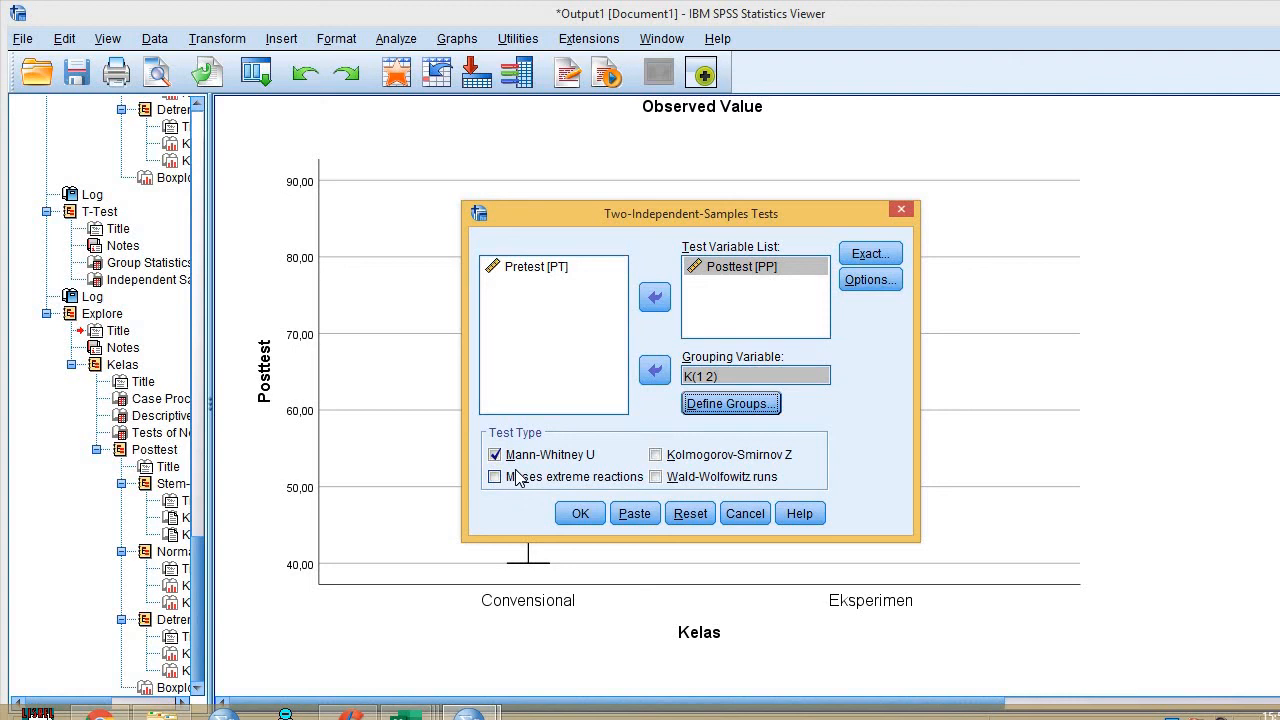
left_click(577, 514)
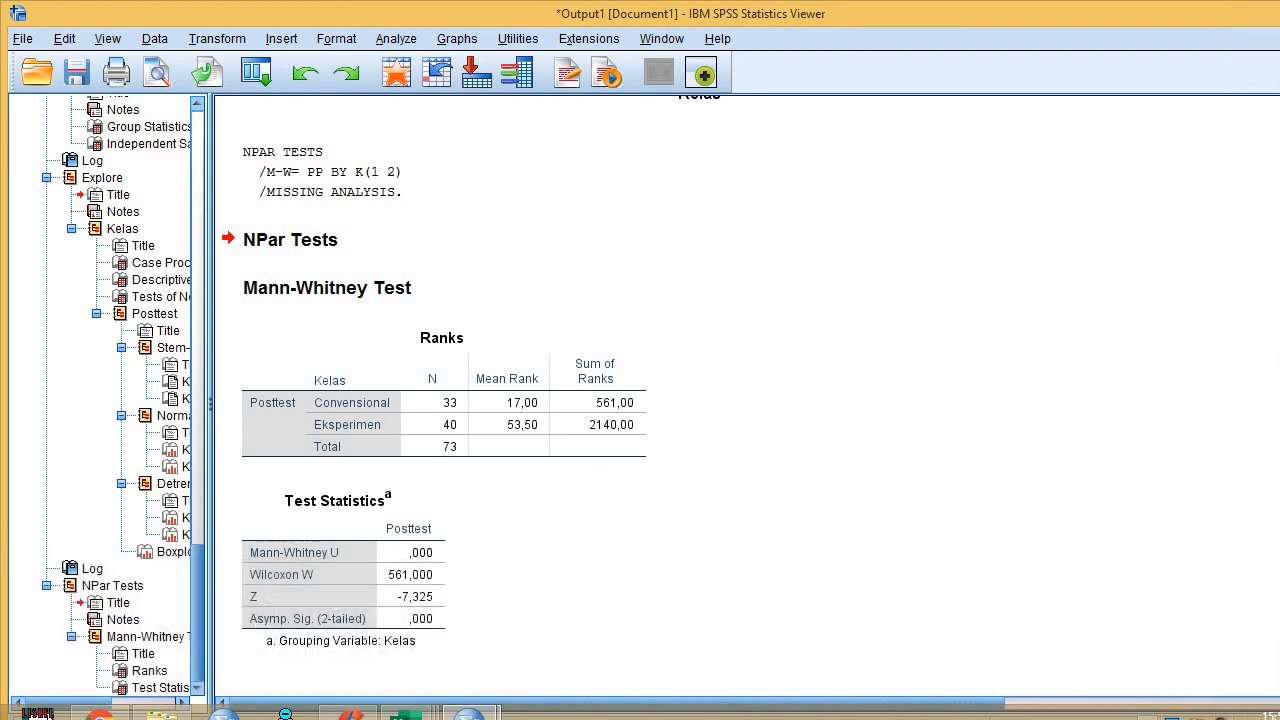
left_click(1147, 708)
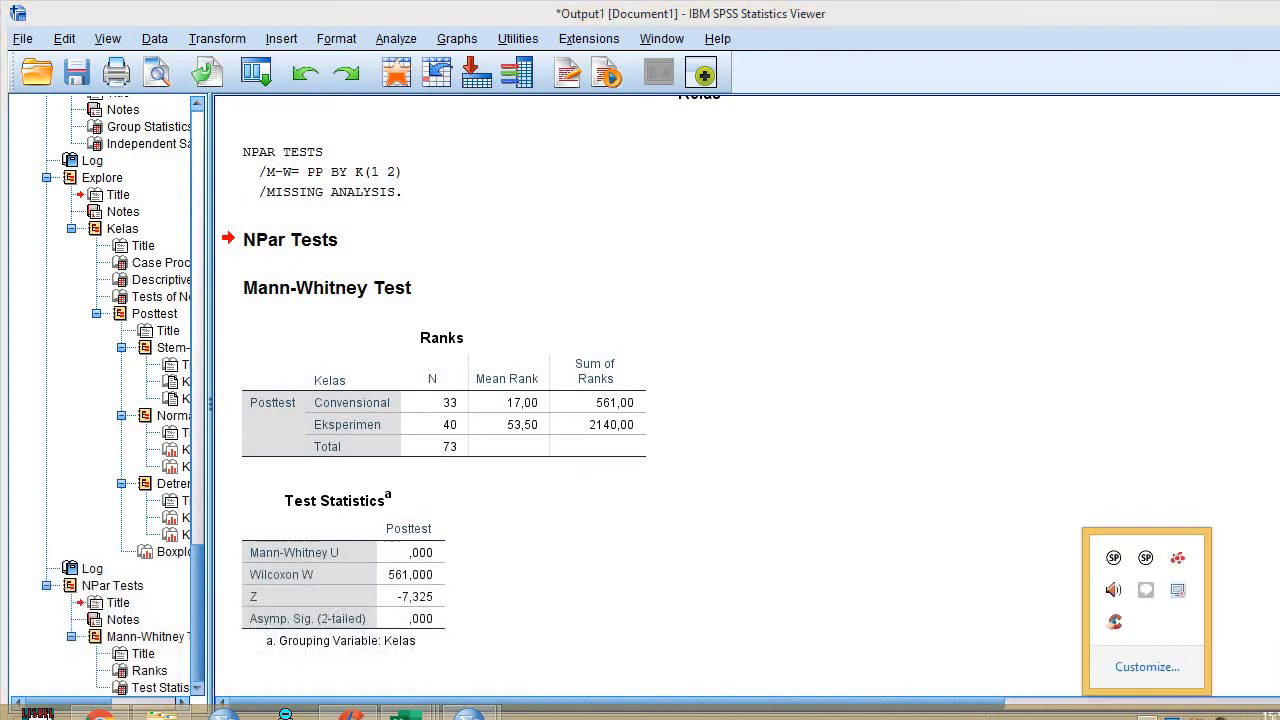
right_click(1179, 597)
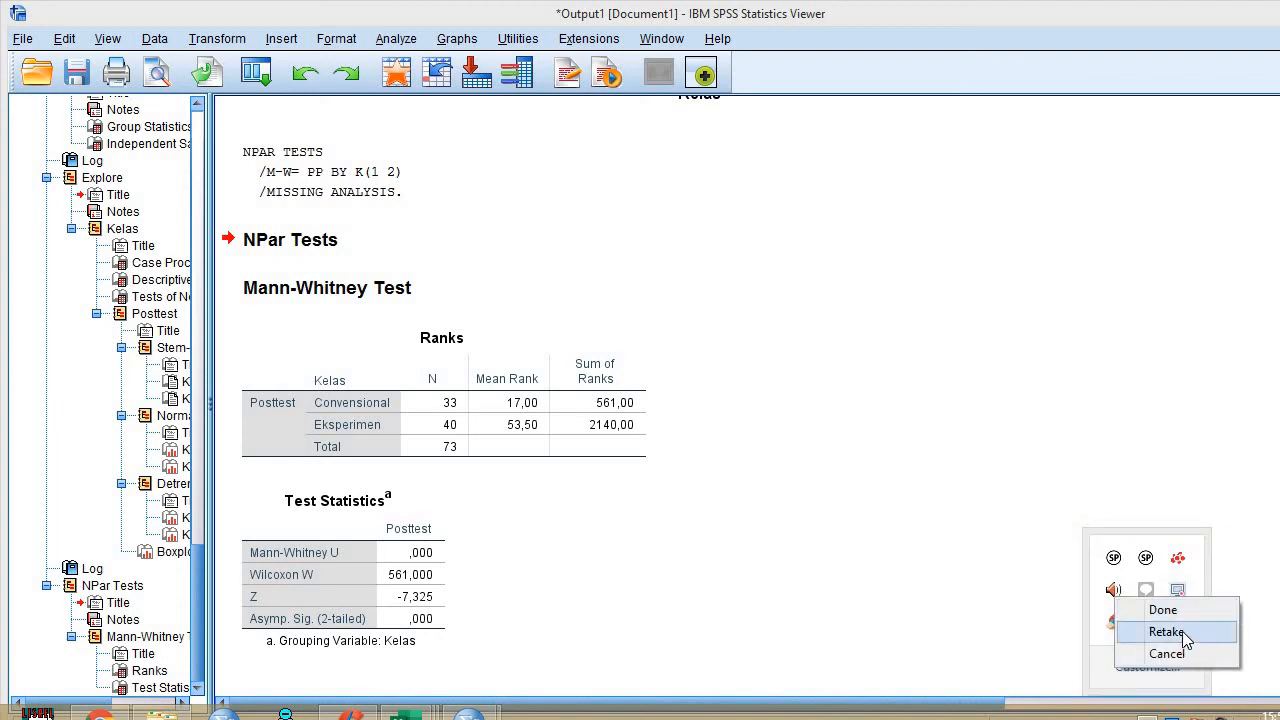